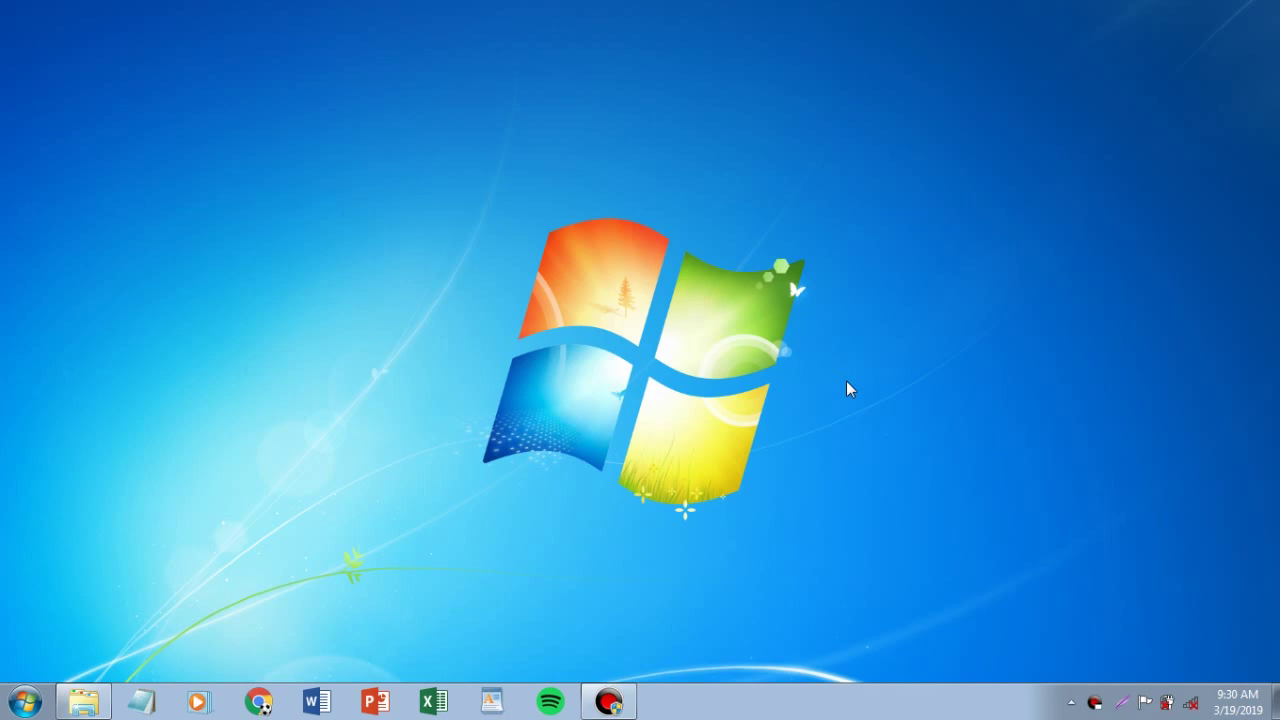
Launch PowerPoint 2013 from the Start menu and create a blank presentation
{"action": "left_click", "coordinate": [24, 702]}
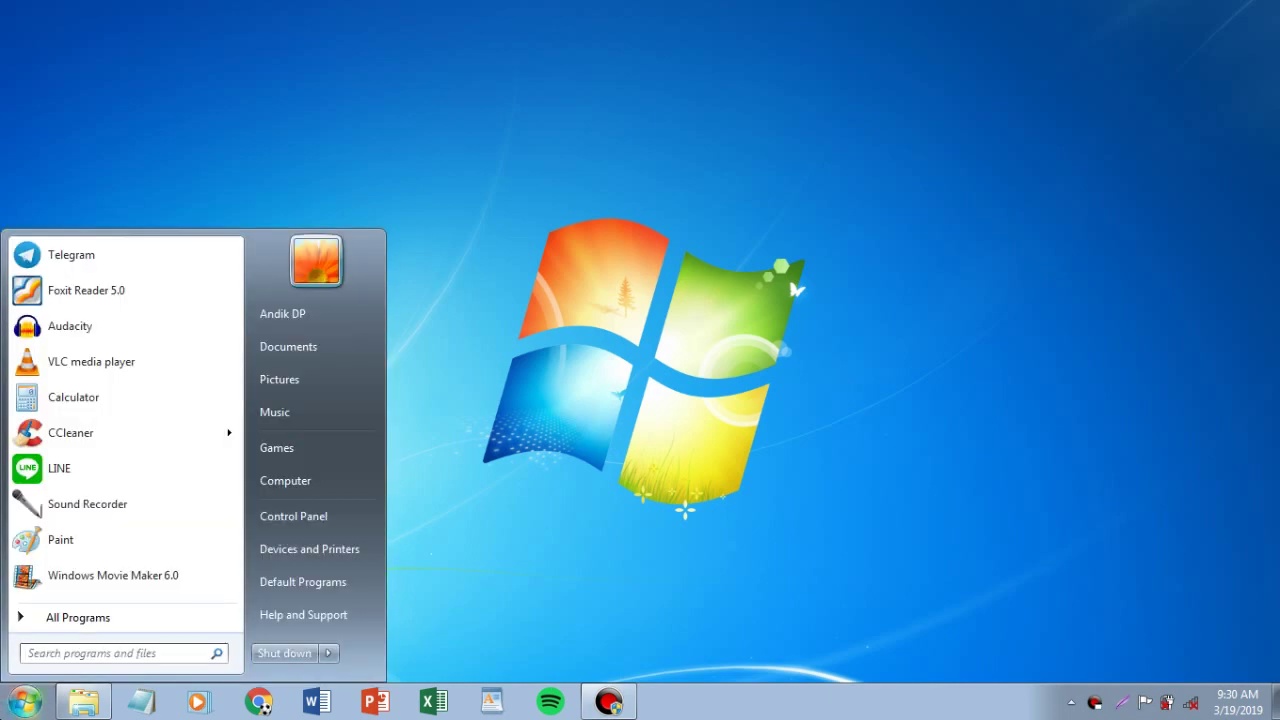
{"action": "type", "text": "powerpoint"}
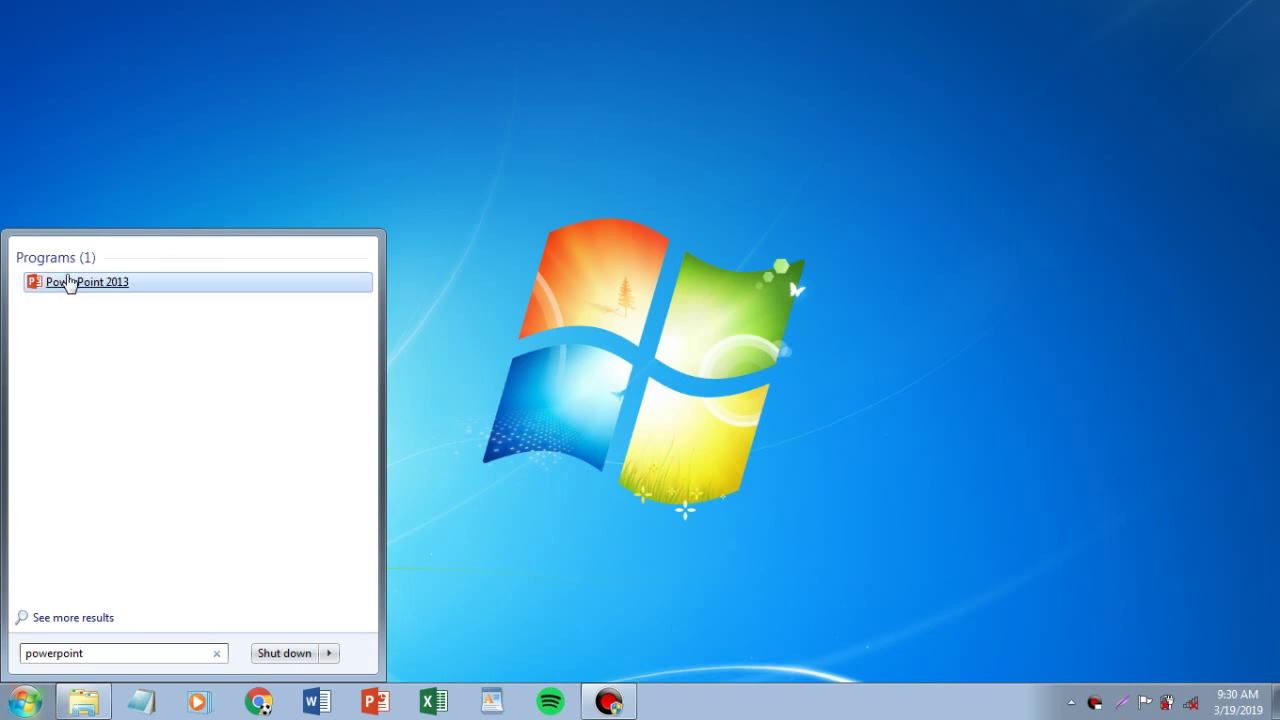
{"action": "left_click", "coordinate": [68, 285]}
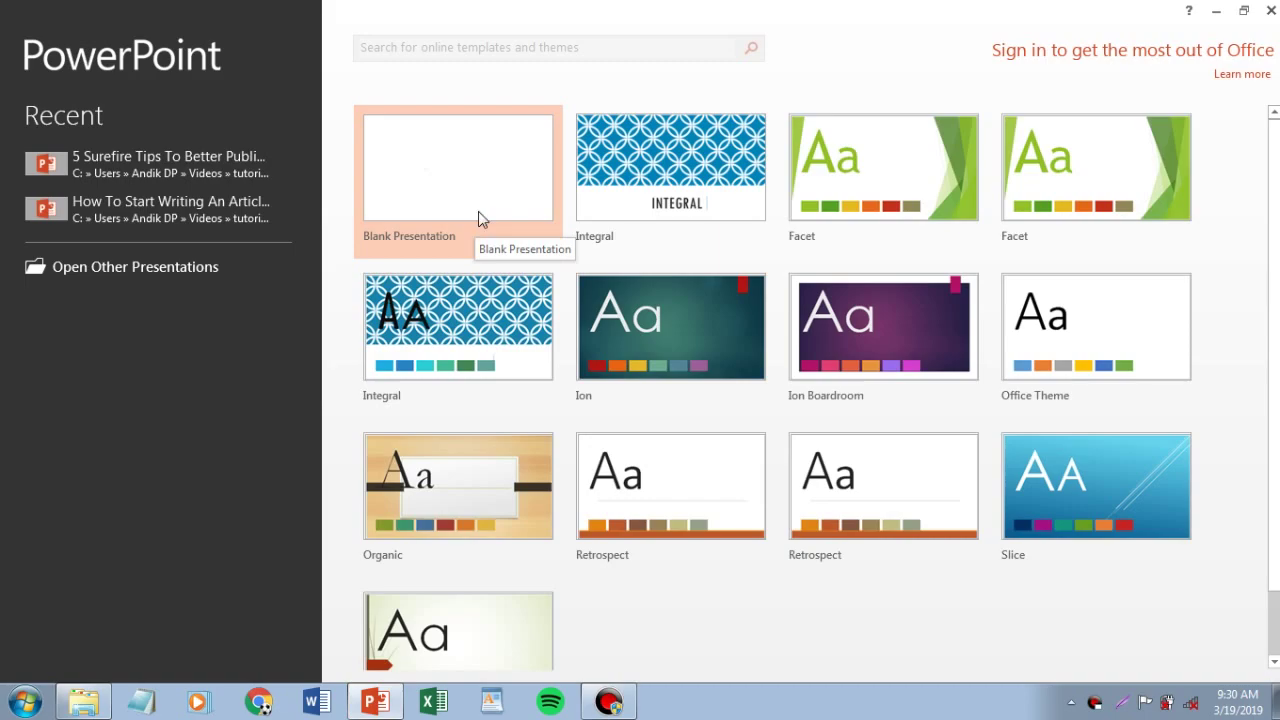
{"action": "left_click", "coordinate": [478, 212]}
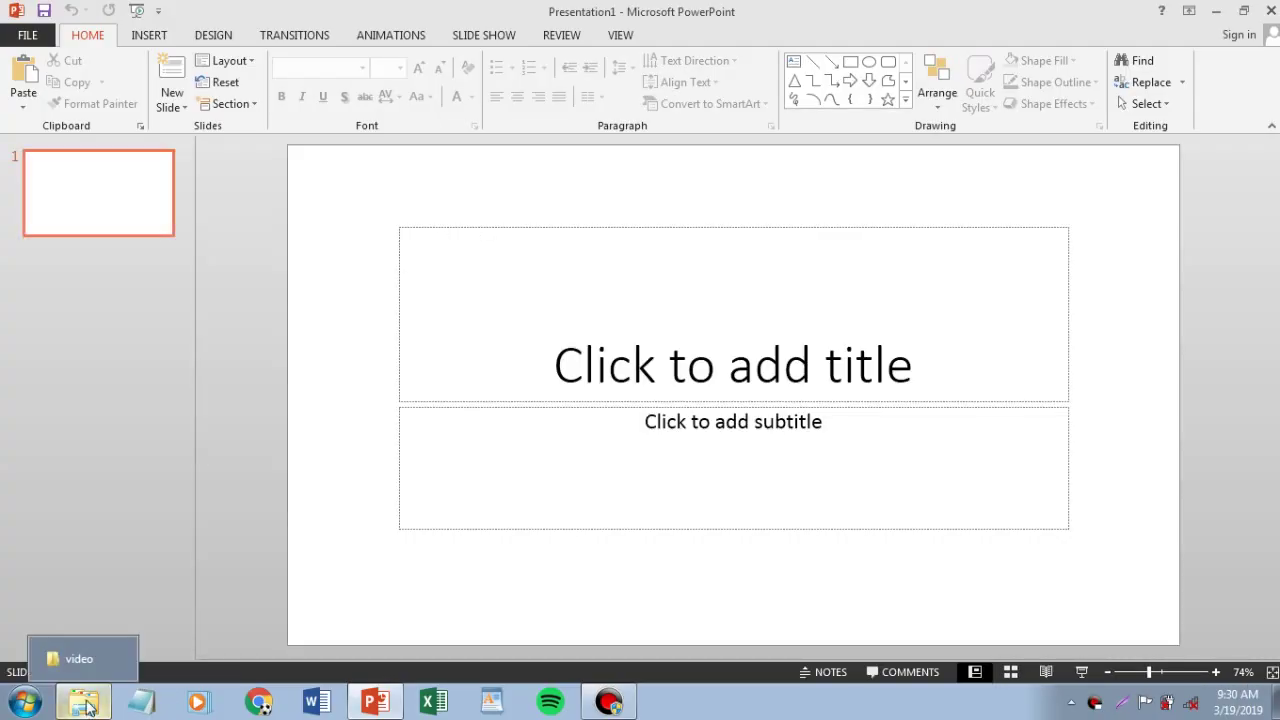
{"action": "left_click", "coordinate": [88, 707]}
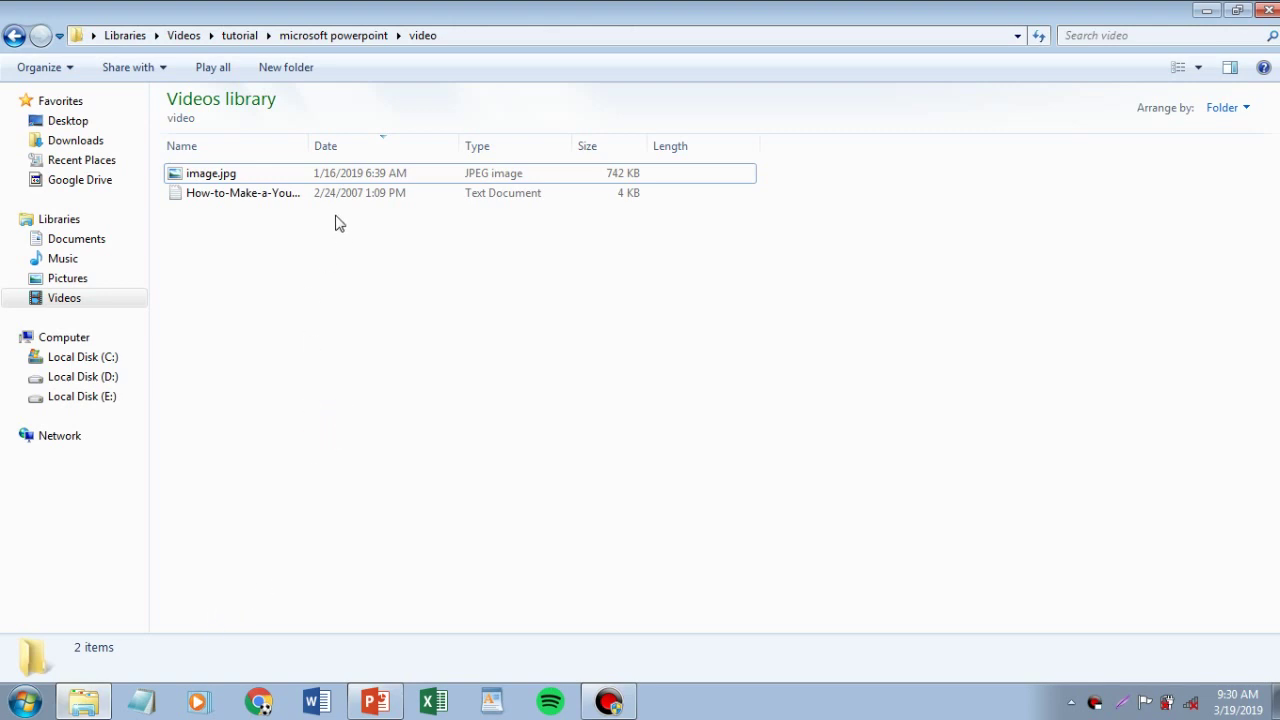
{"action": "double_click", "coordinate": [309, 146]}
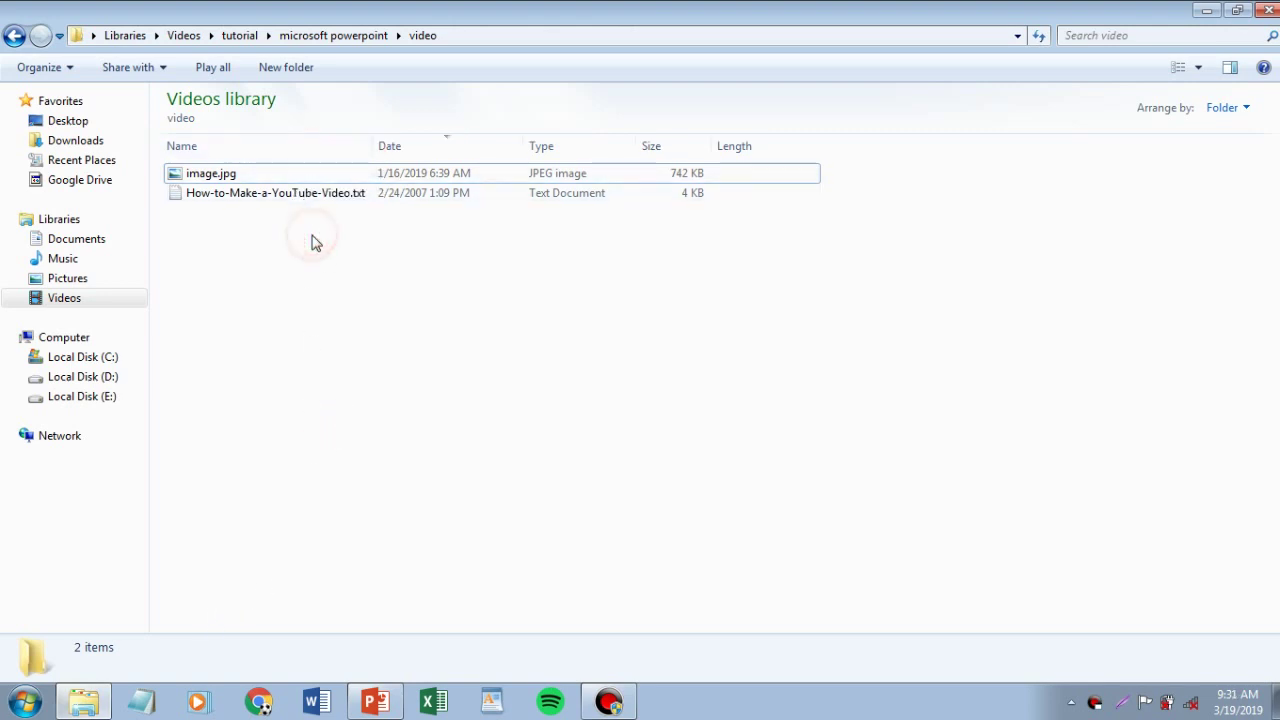
{"action": "left_click", "coordinate": [310, 195]}
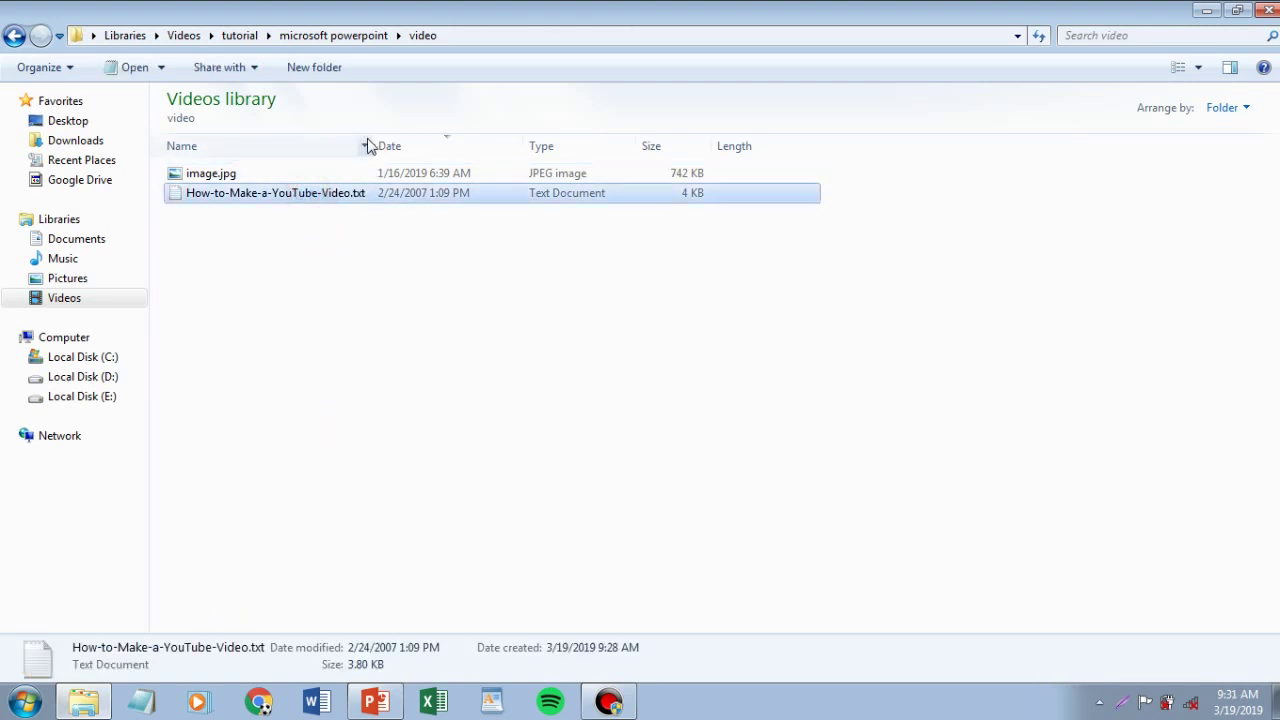
{"action": "left_click", "coordinate": [349, 262]}
{"action": "left_click", "coordinate": [376, 702]}
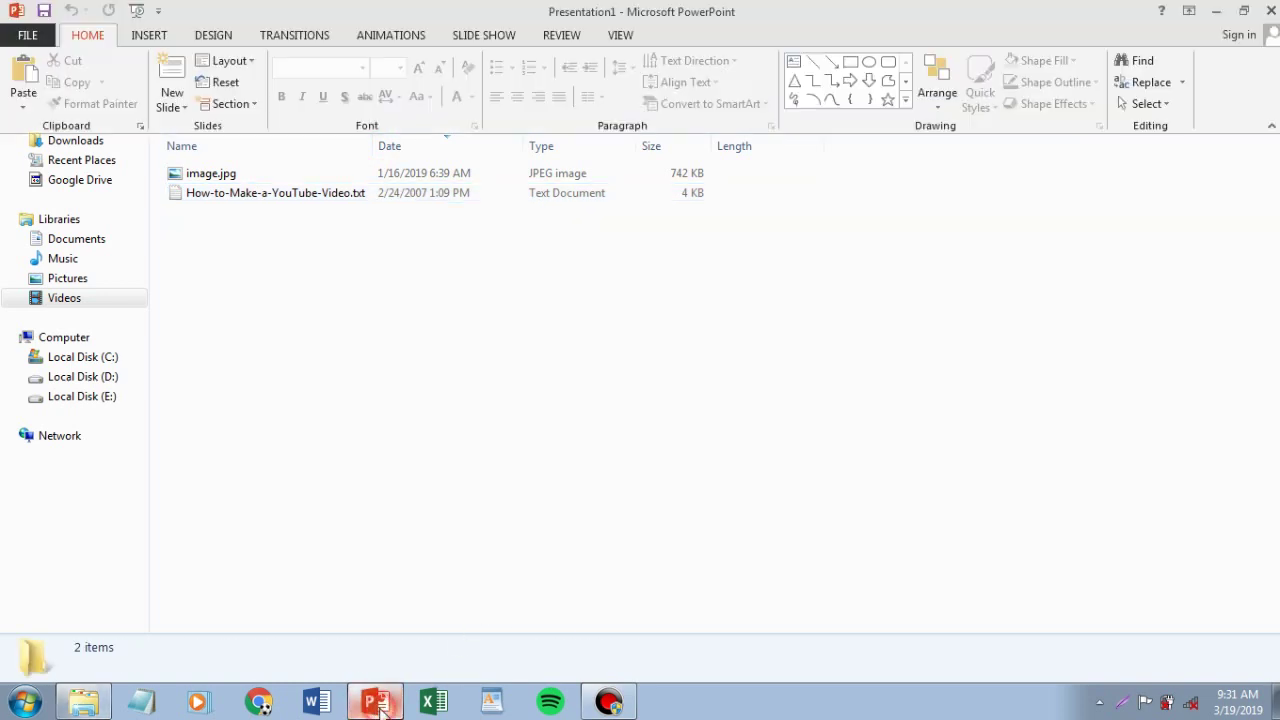
Set the slide background to Picture or texture fill in Format Background
{"action": "left_click", "coordinate": [212, 37]}
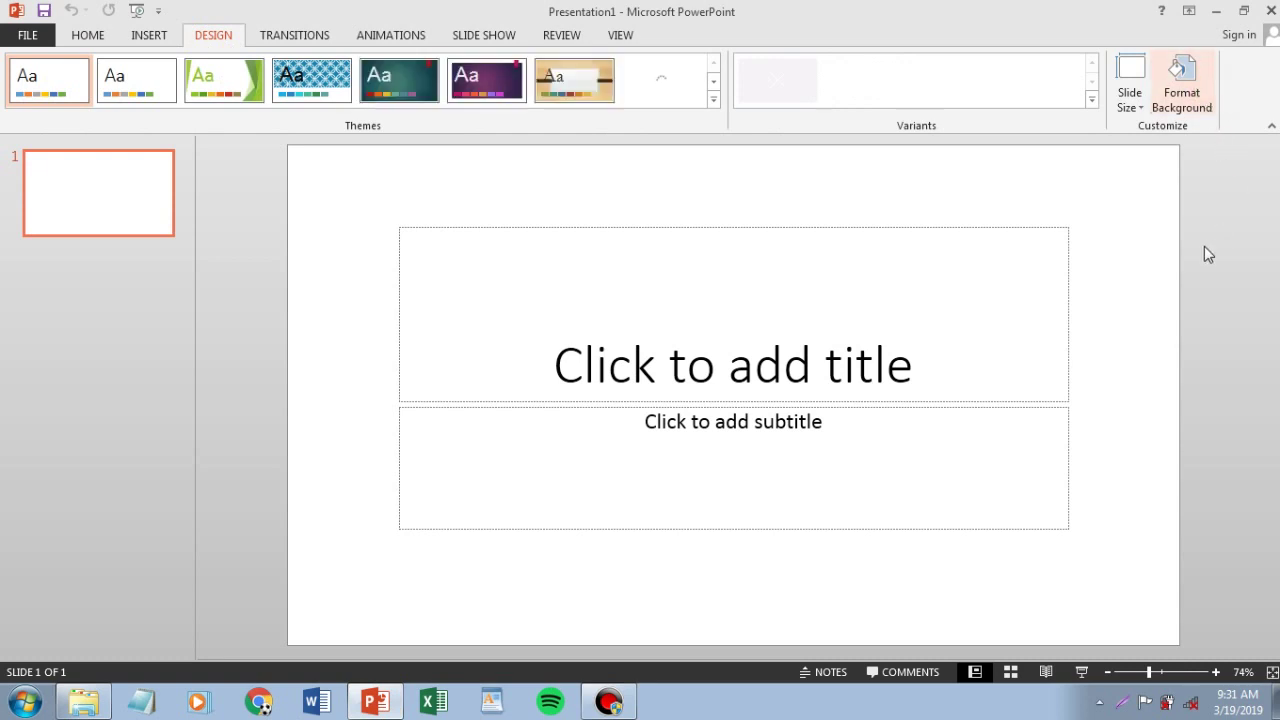
{"action": "left_click", "coordinate": [1078, 303]}
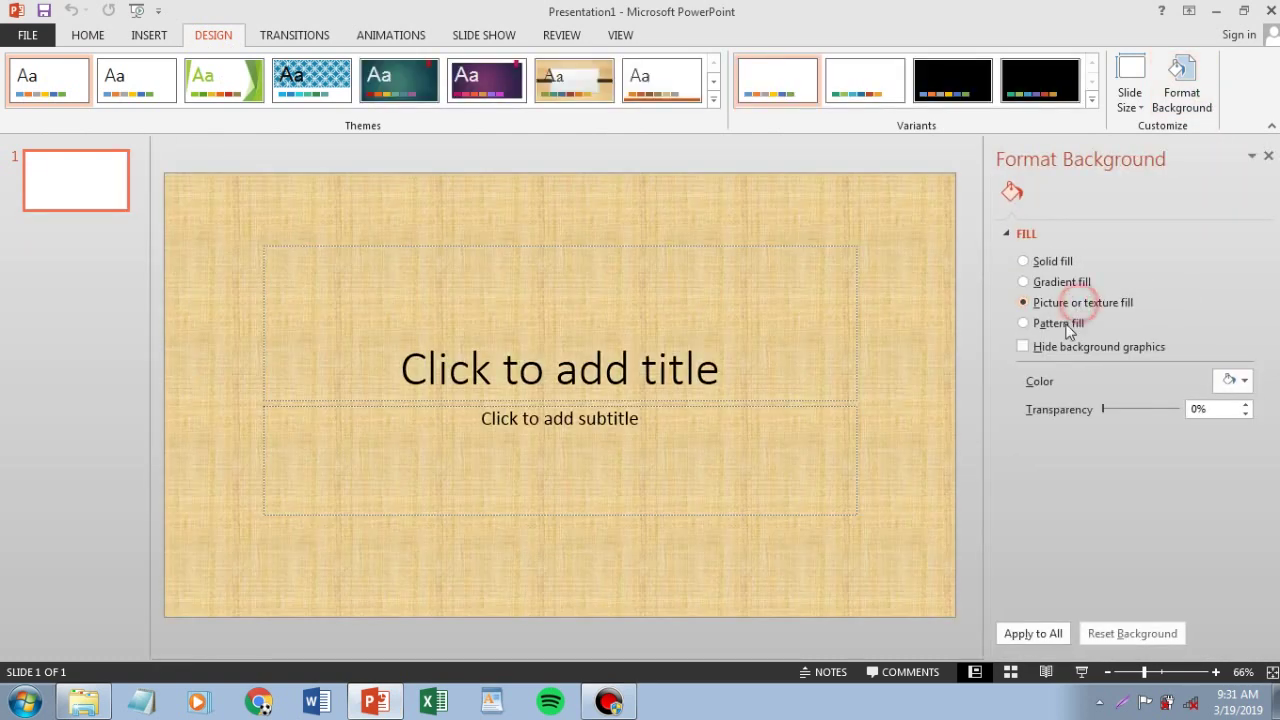
{"action": "left_click", "coordinate": [1040, 404]}
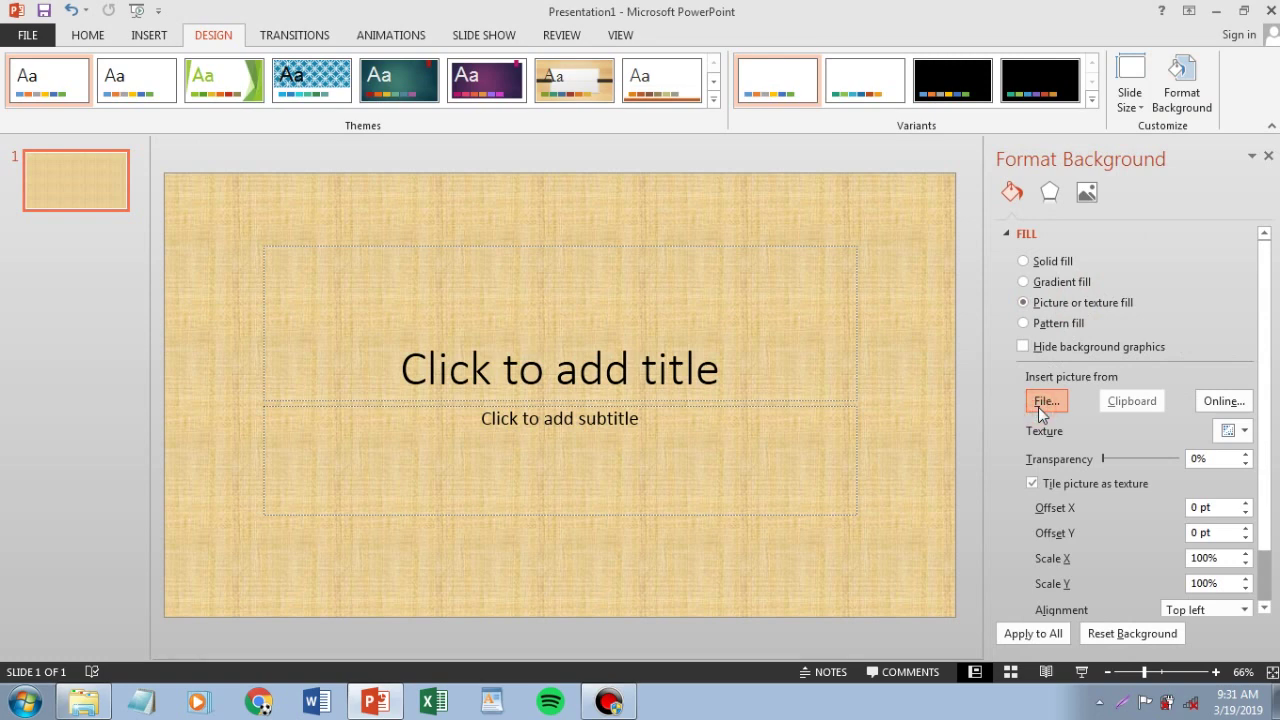
{"action": "left_click", "coordinate": [1038, 404]}
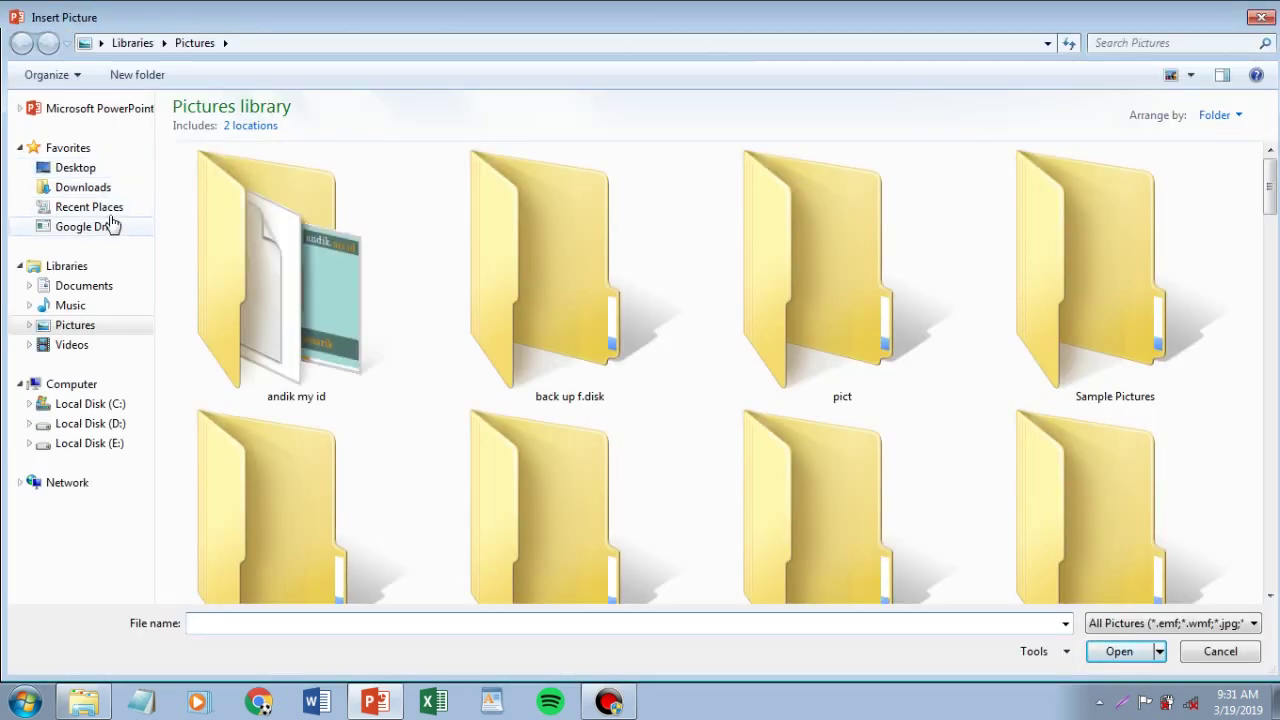
Insert image.jpg from Videos > tutorial > microsoft powerpoint > video as the background for all slides
{"action": "left_click", "coordinate": [78, 345]}
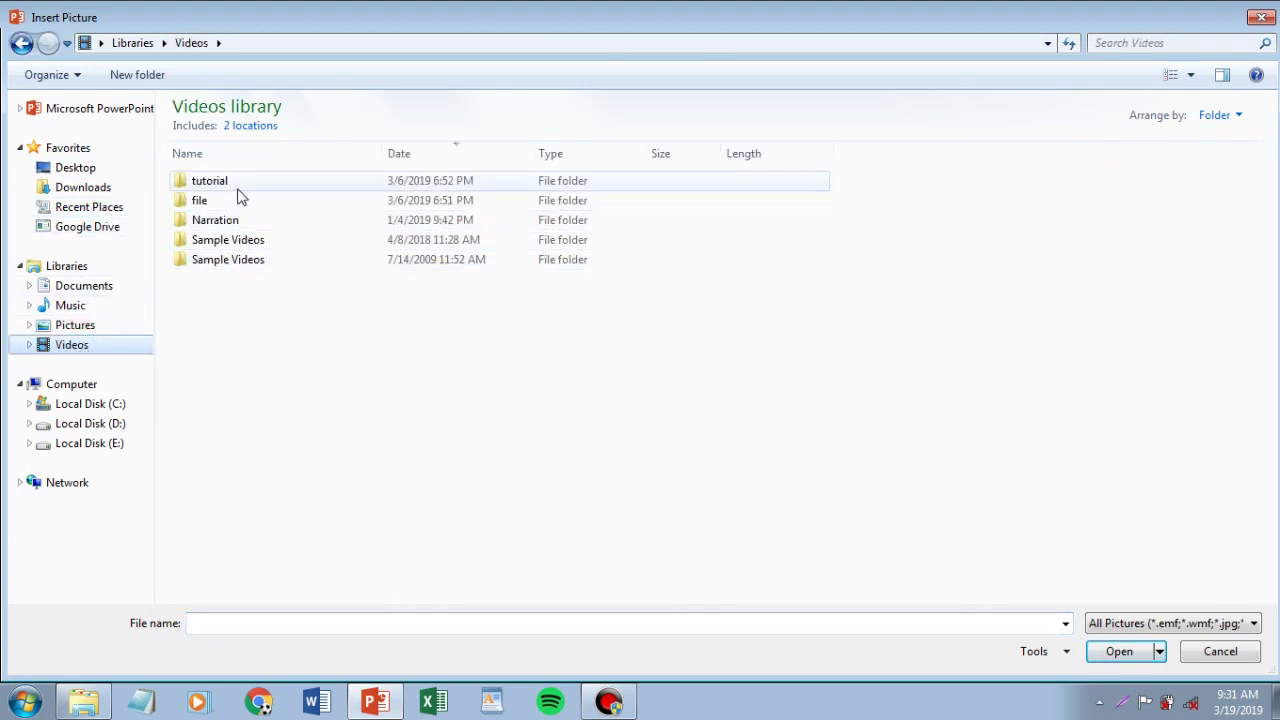
{"action": "left_click", "coordinate": [237, 186]}
{"action": "double_click", "coordinate": [237, 186]}
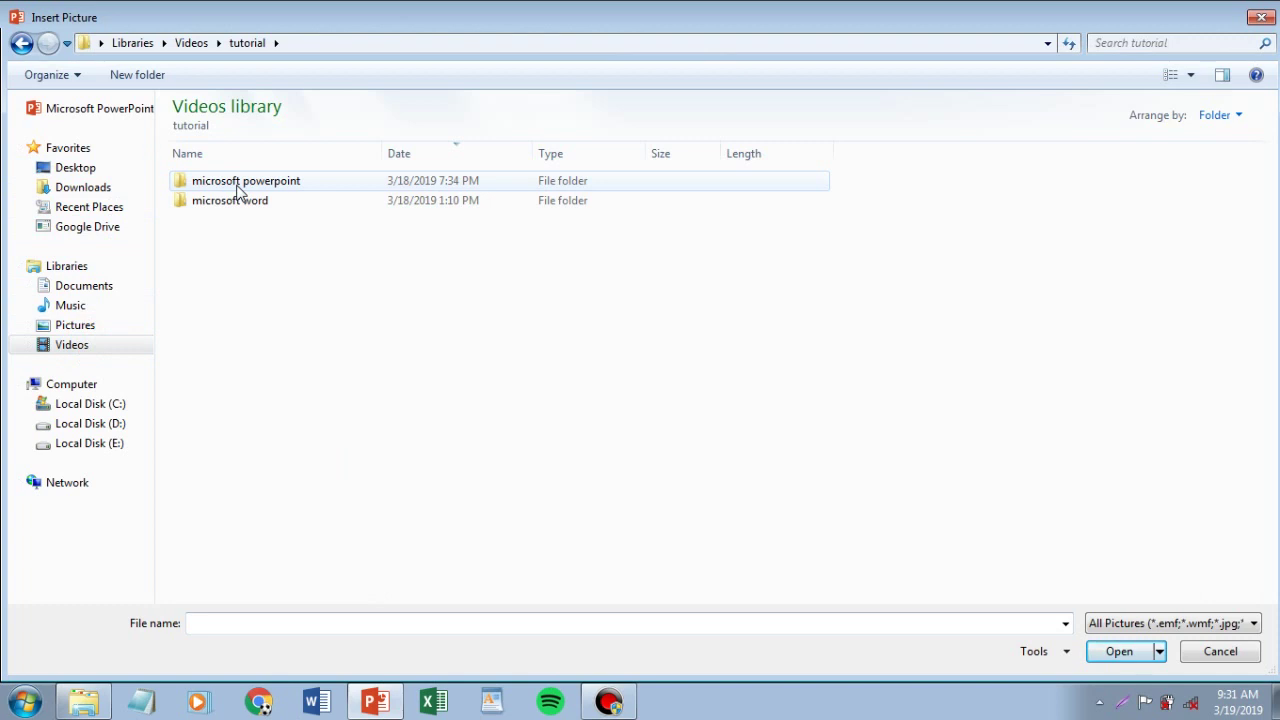
{"action": "double_click", "coordinate": [239, 186]}
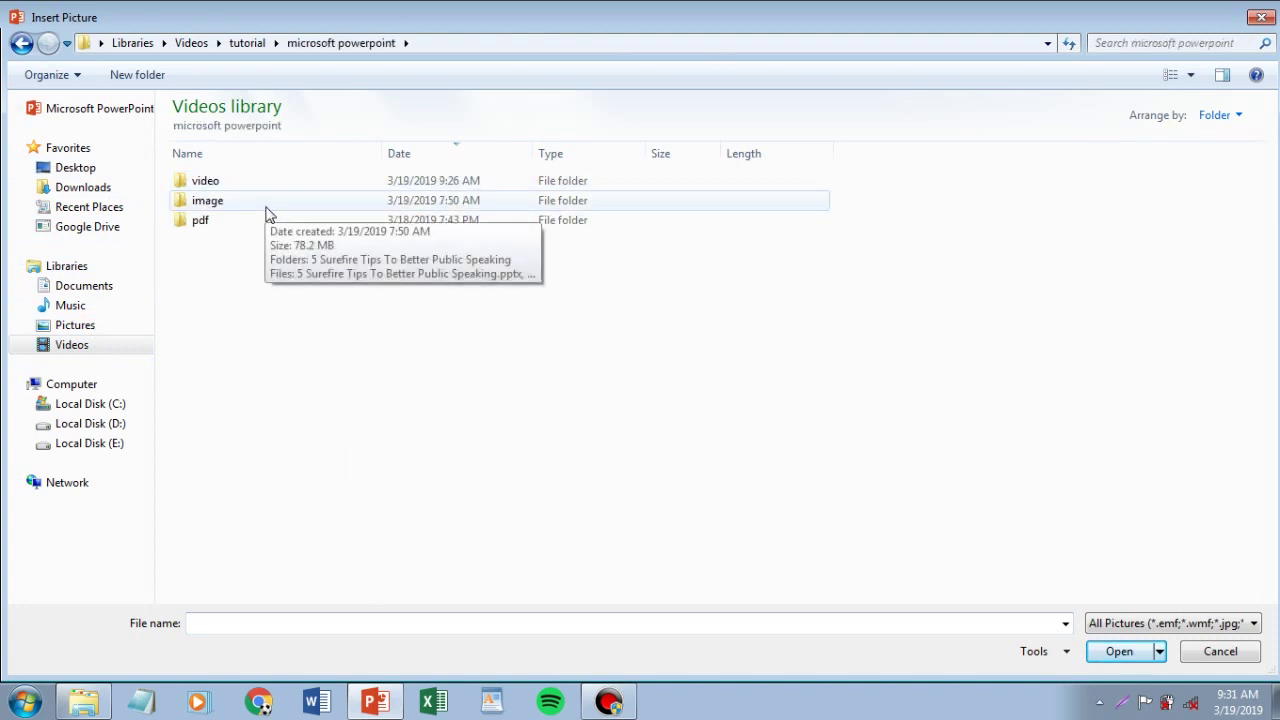
{"action": "left_click", "coordinate": [254, 182]}
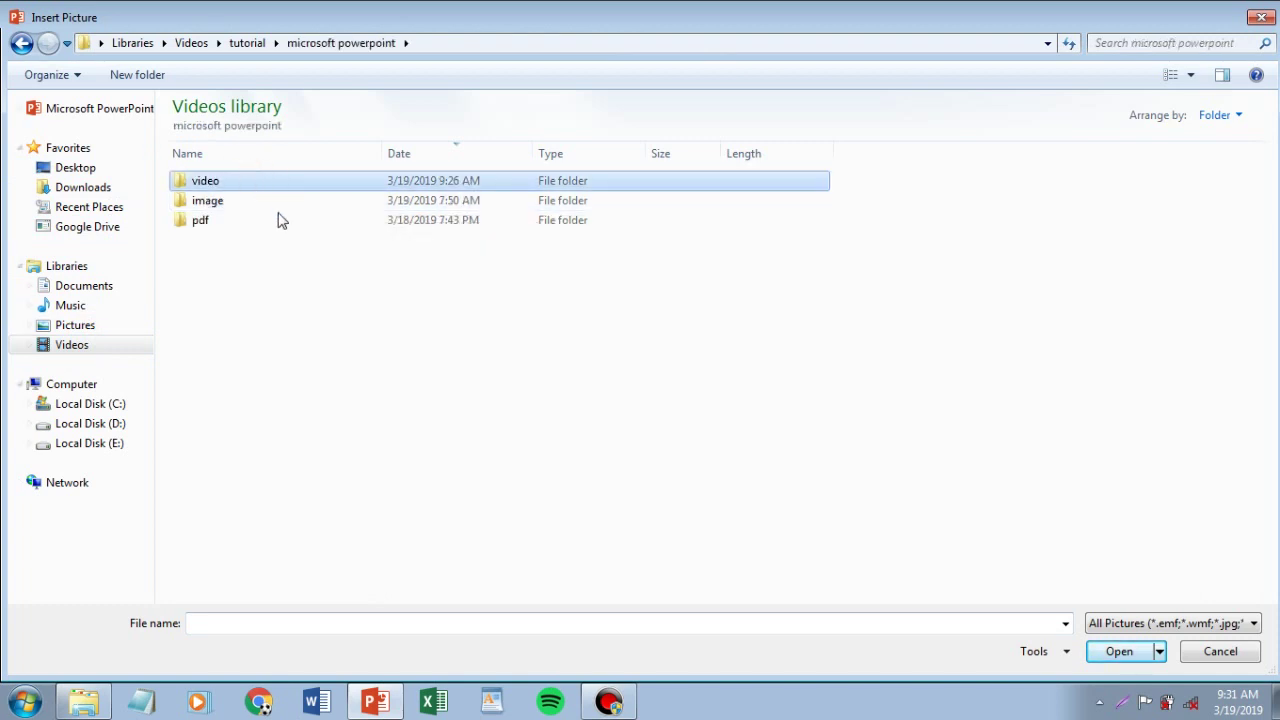
{"action": "double_click", "coordinate": [254, 182]}
{"action": "left_click", "coordinate": [248, 186]}
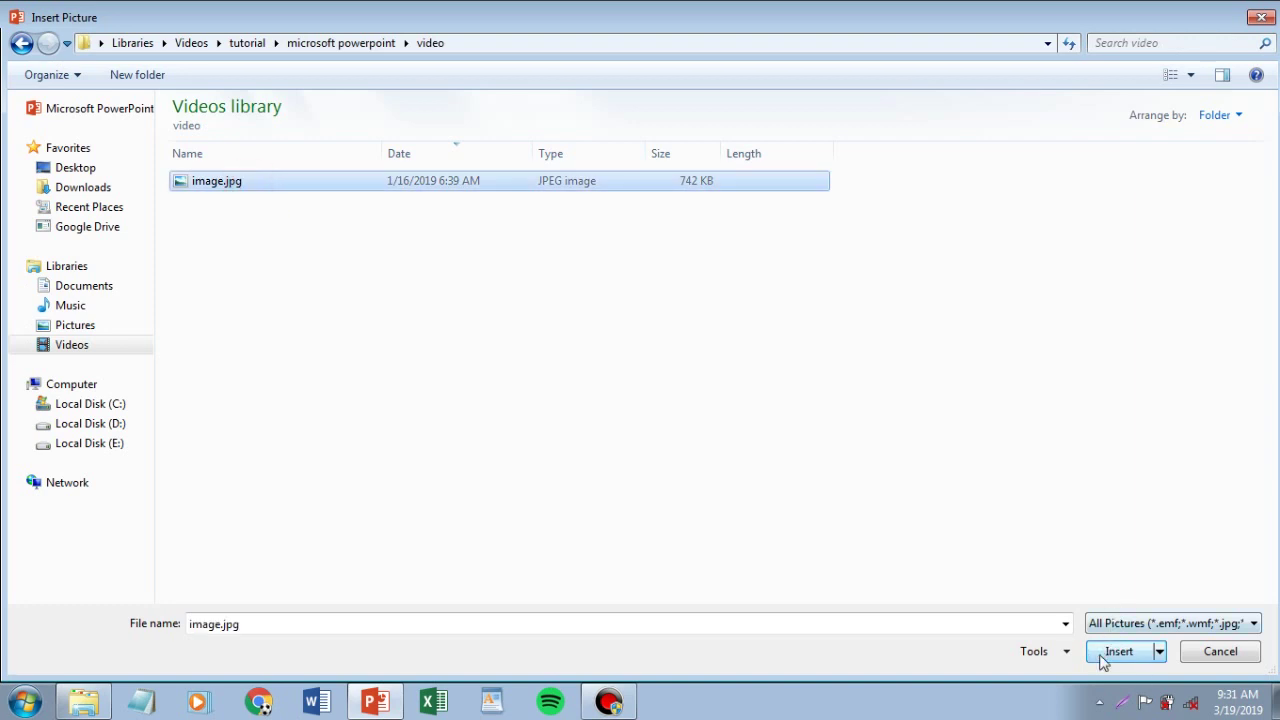
{"action": "left_click", "coordinate": [1103, 660]}
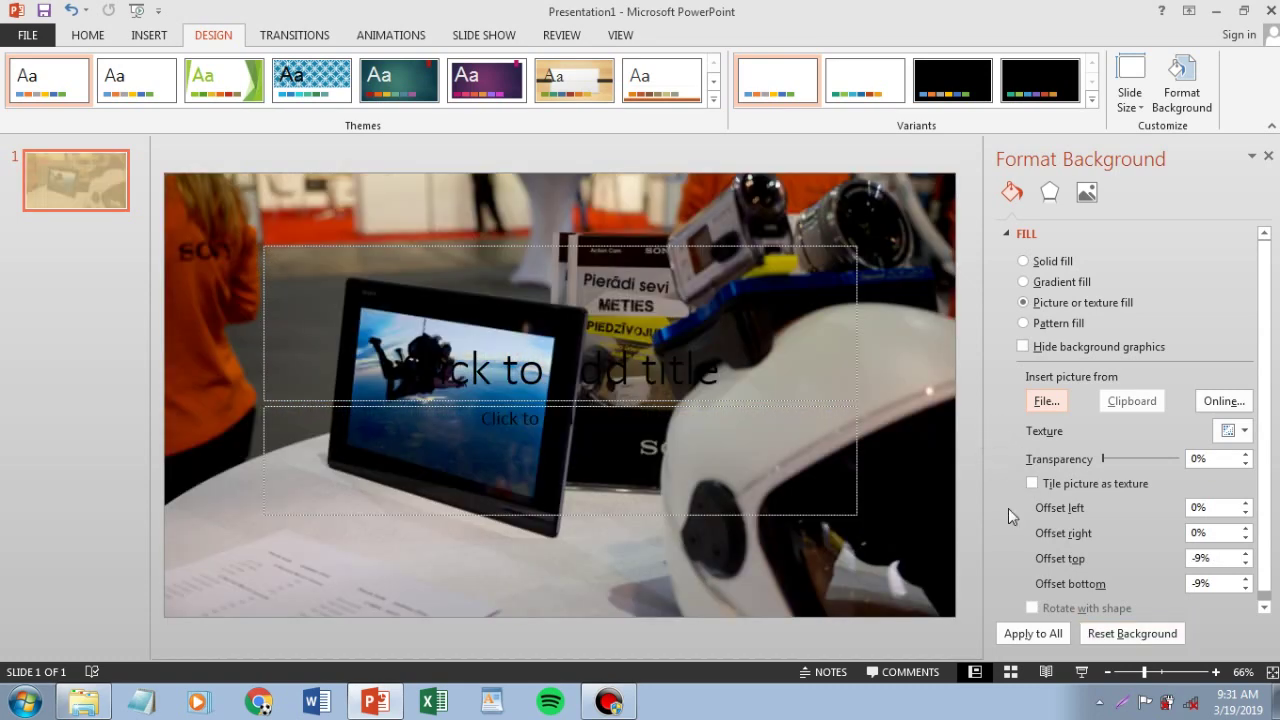
{"action": "left_click", "coordinate": [1034, 636]}
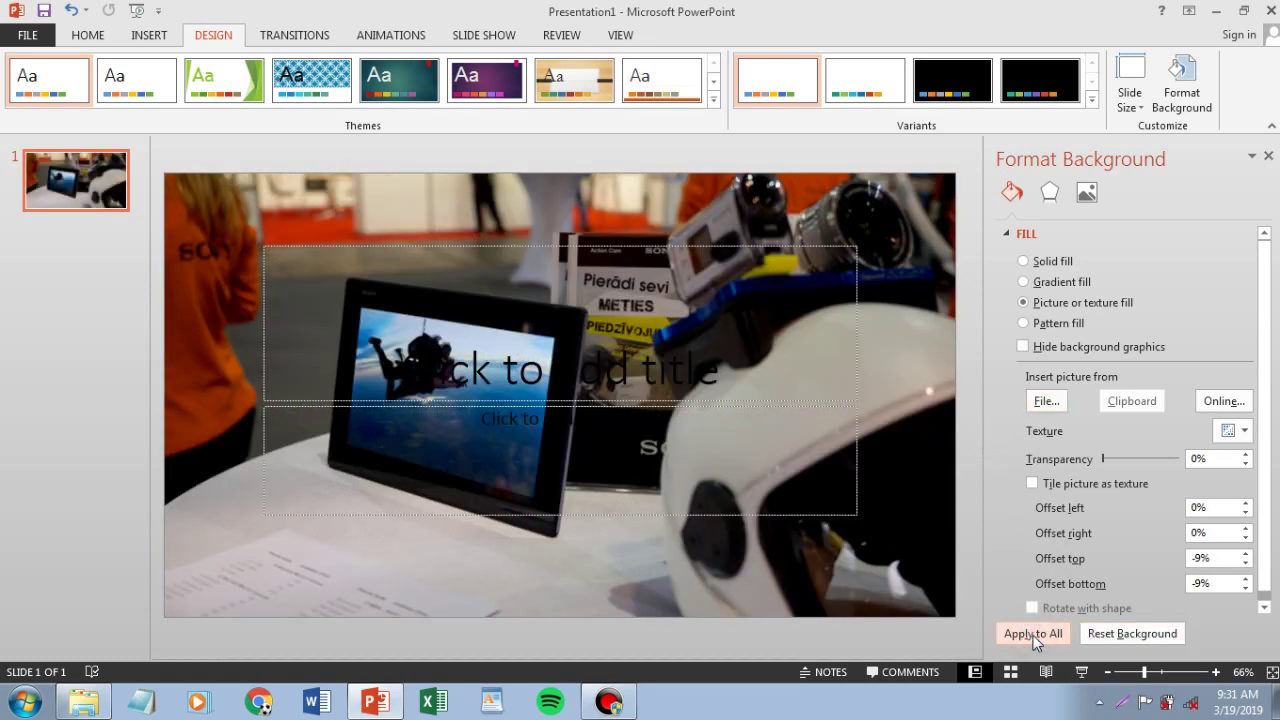
{"action": "left_click", "coordinate": [84, 702]}
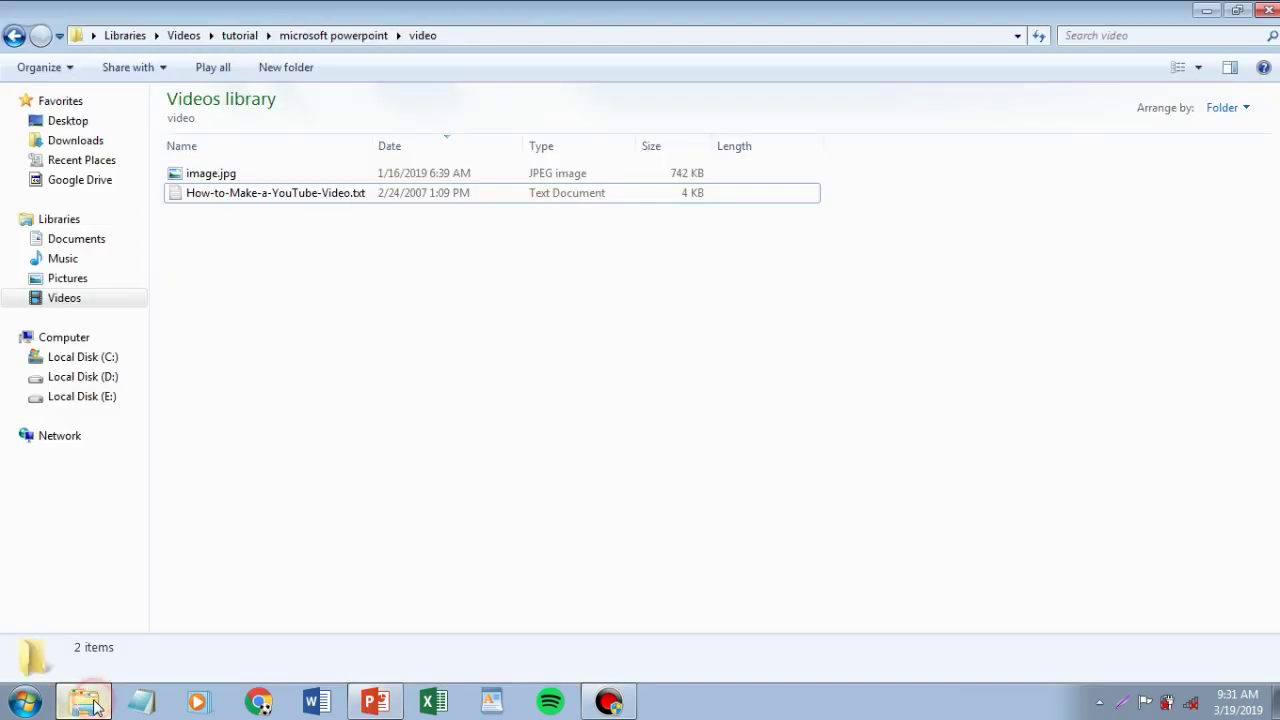
Open How-to-Make-a-YouTube-Video.txt in Notepad and launch a blank WordPad document
{"action": "right_click", "coordinate": [251, 200]}
{"action": "left_click", "coordinate": [290, 207]}
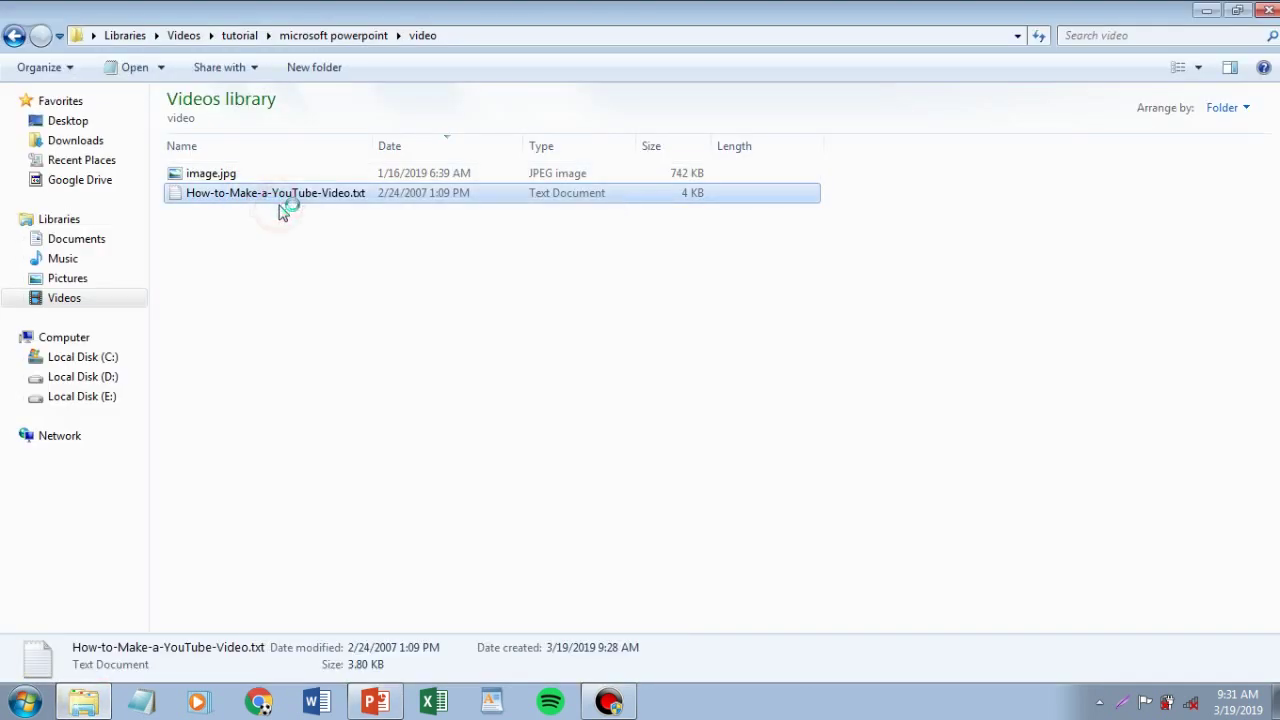
{"action": "left_click", "coordinate": [28, 692]}
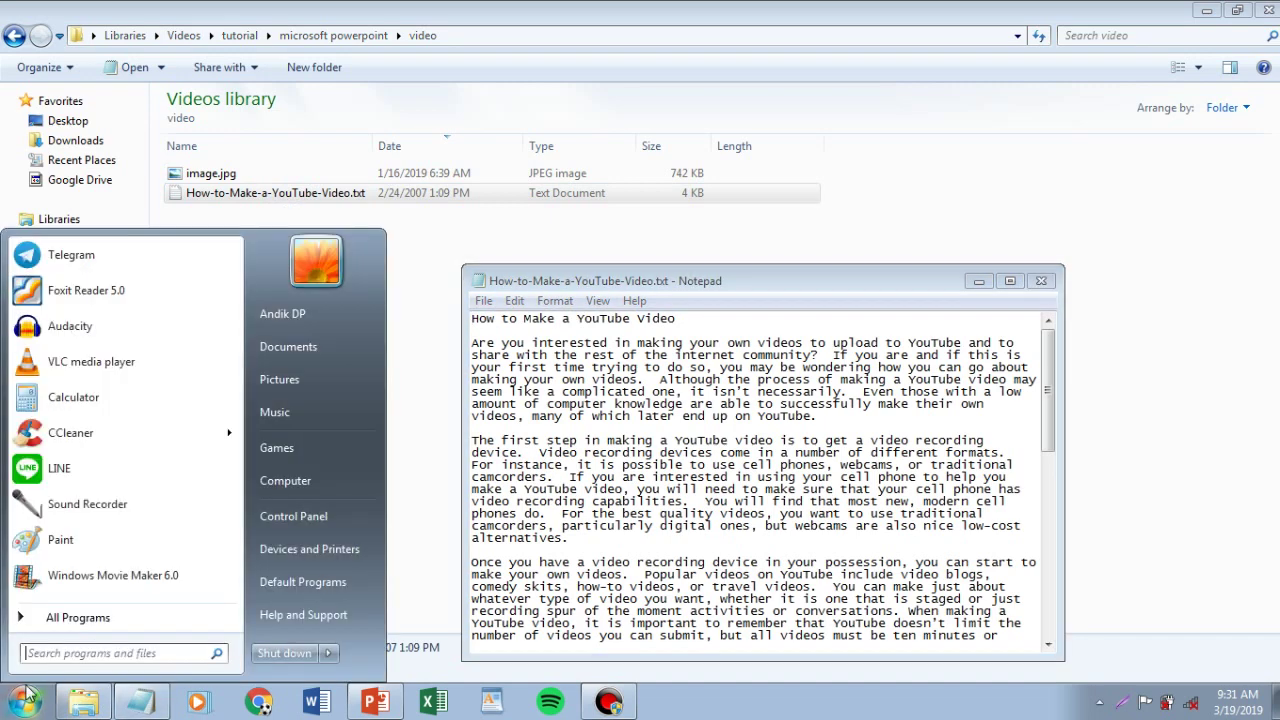
{"action": "left_click", "coordinate": [55, 652]}
{"action": "type", "text": "wordpad"}
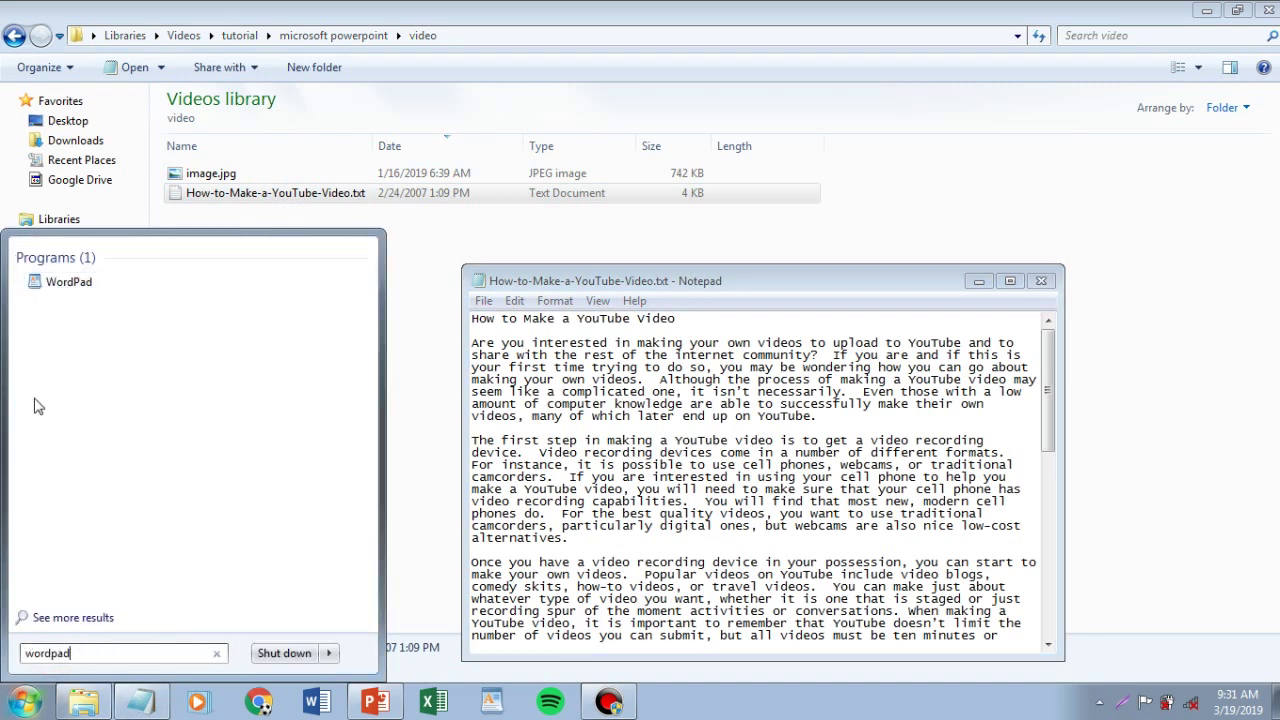
{"action": "left_click", "coordinate": [51, 290]}
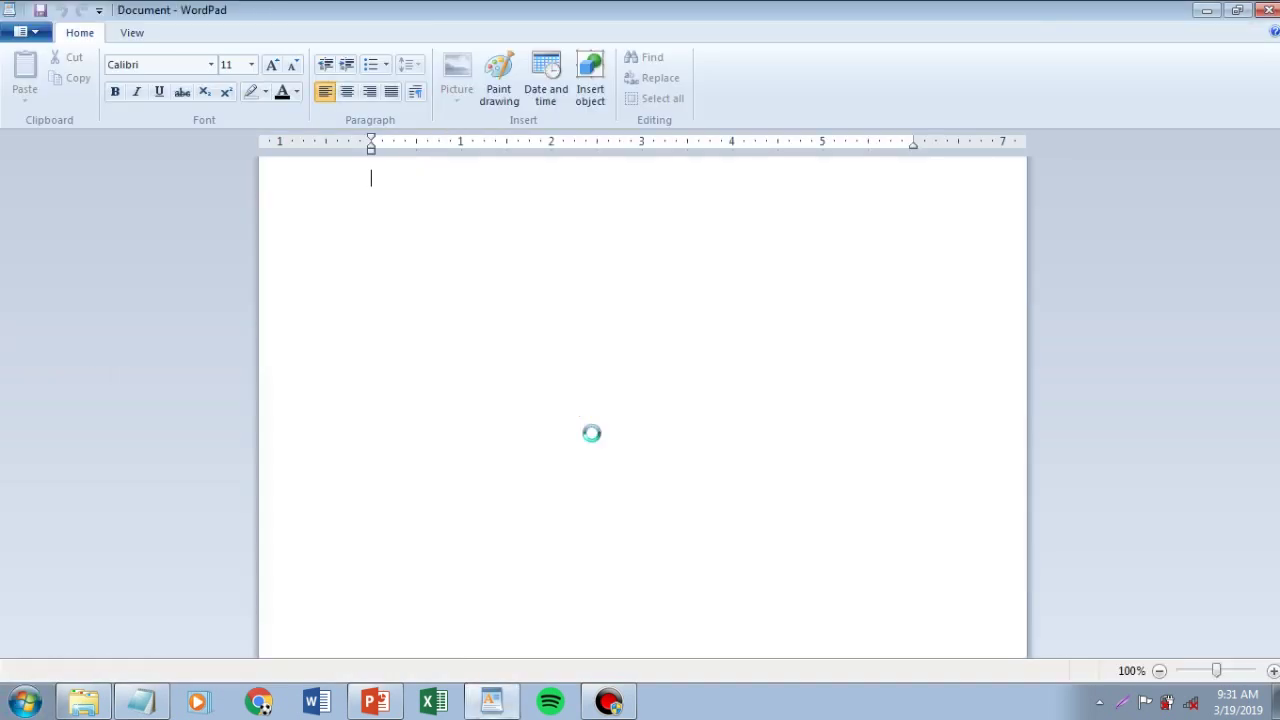
Copy the whole article text from Notepad and paste it into the WordPad document
{"action": "left_click", "coordinate": [141, 702]}
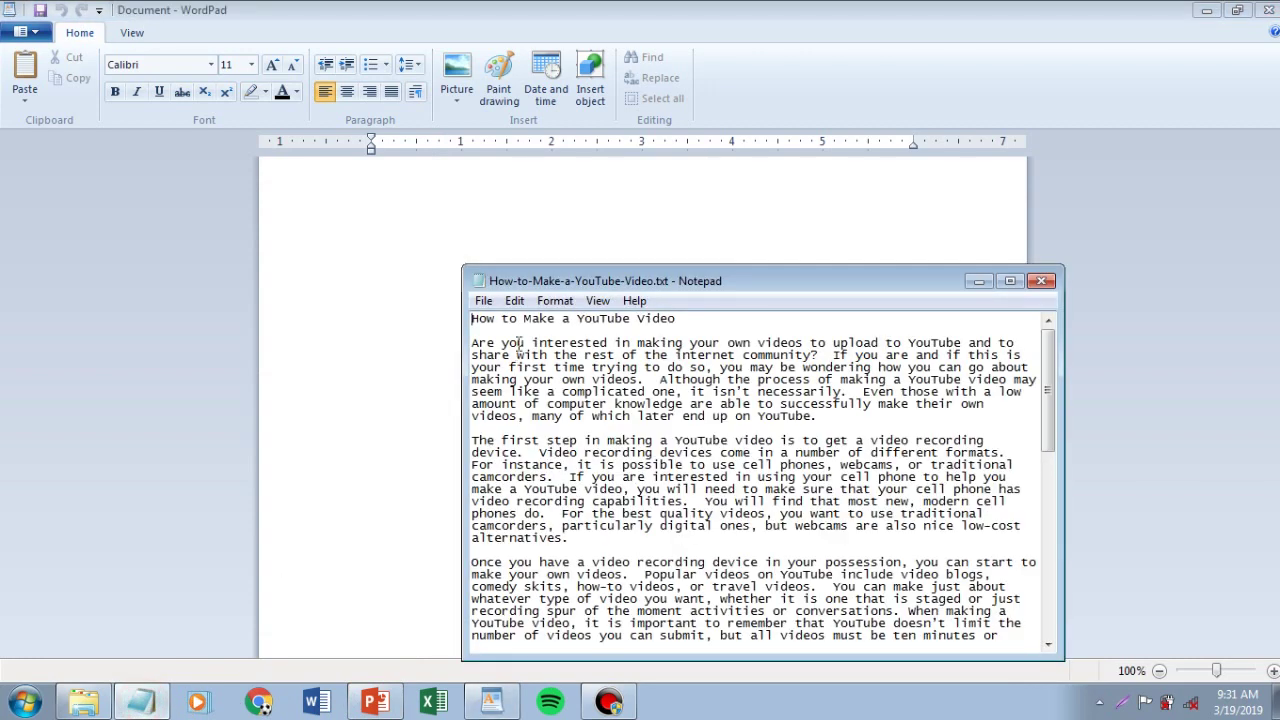
{"action": "left_click_drag", "start_coordinate": [473, 320], "coordinate": [1010, 715]}
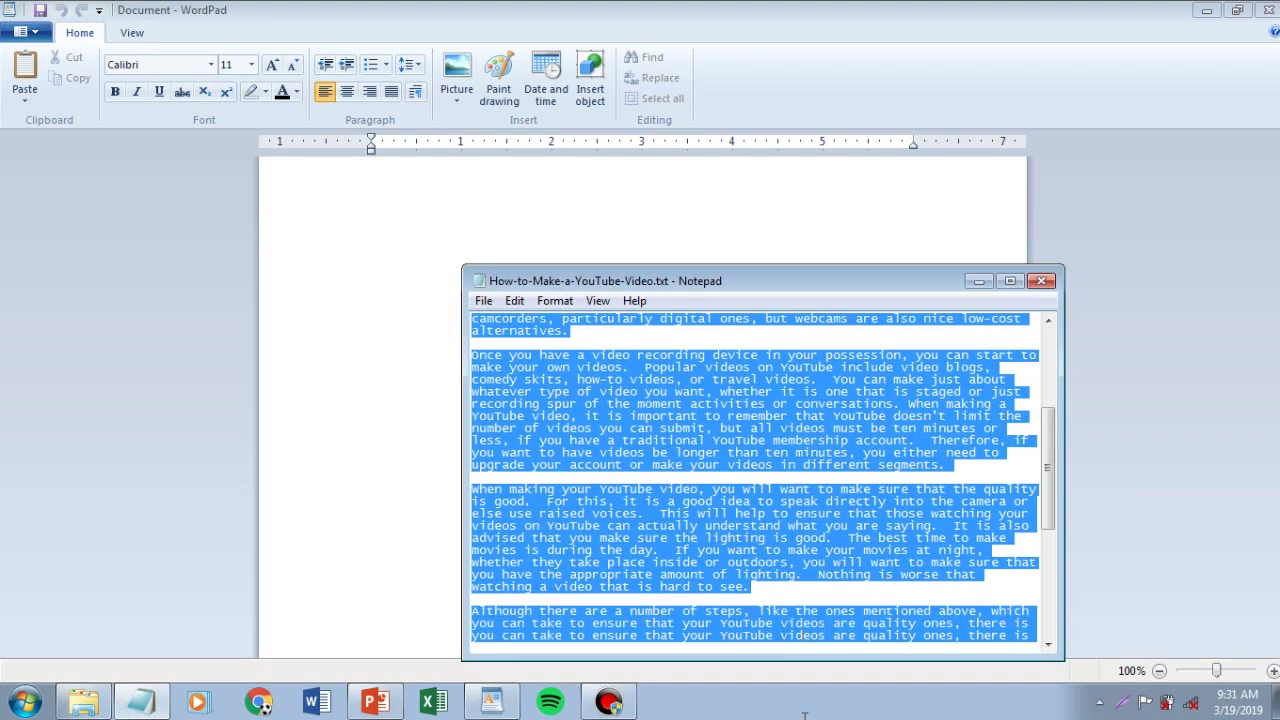
{"action": "left_click_drag", "start_coordinate": [926, 636], "coordinate": [1001, 591]}
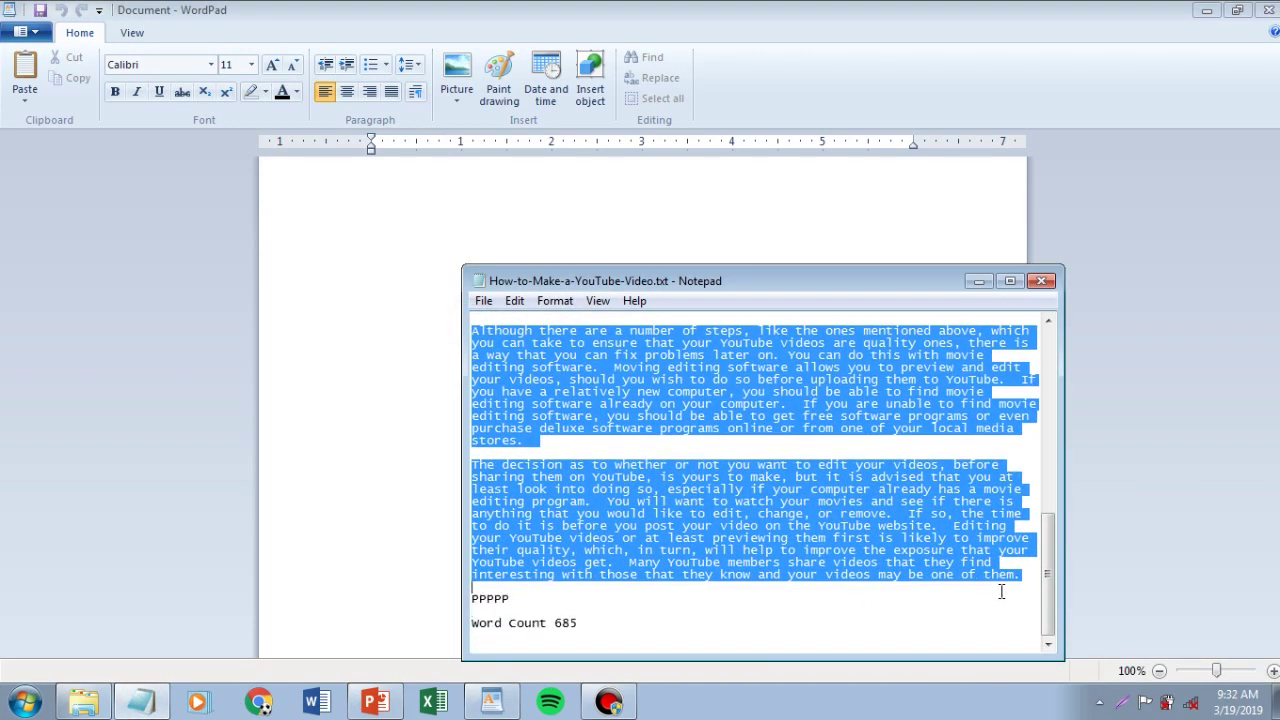
{"action": "right_click", "coordinate": [801, 473]}
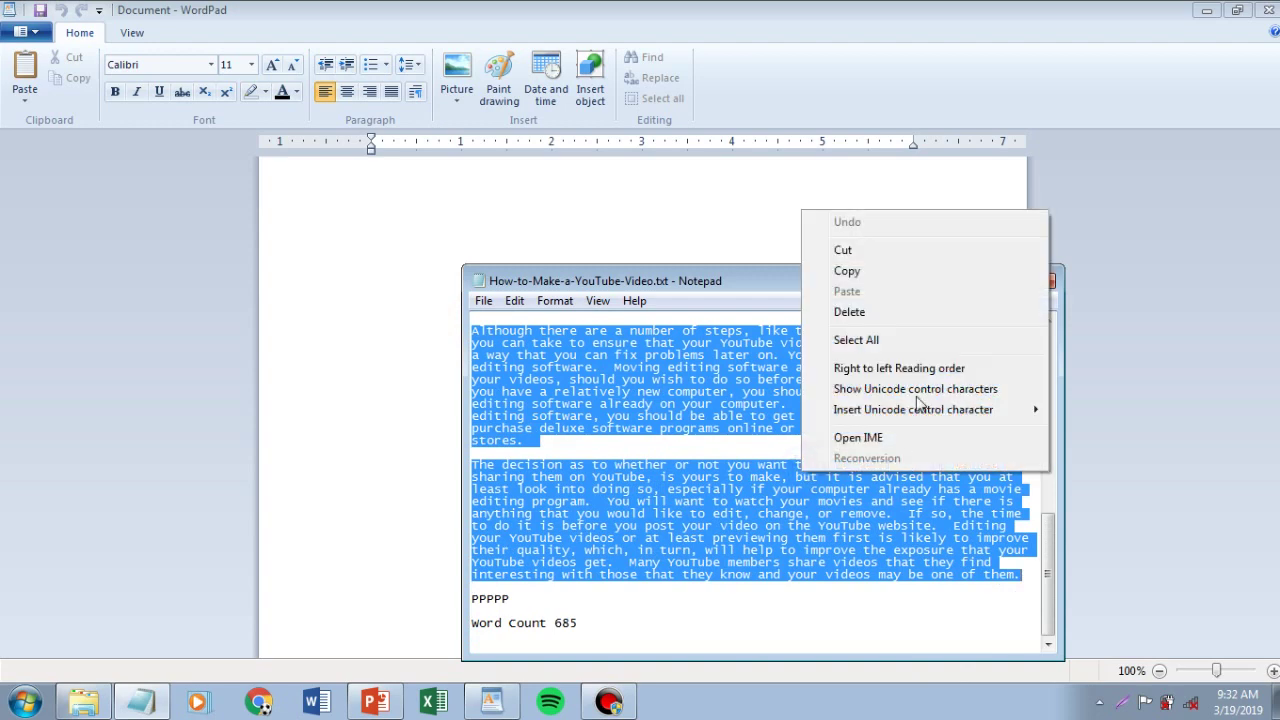
{"action": "left_click", "coordinate": [880, 268]}
{"action": "left_click", "coordinate": [727, 197]}
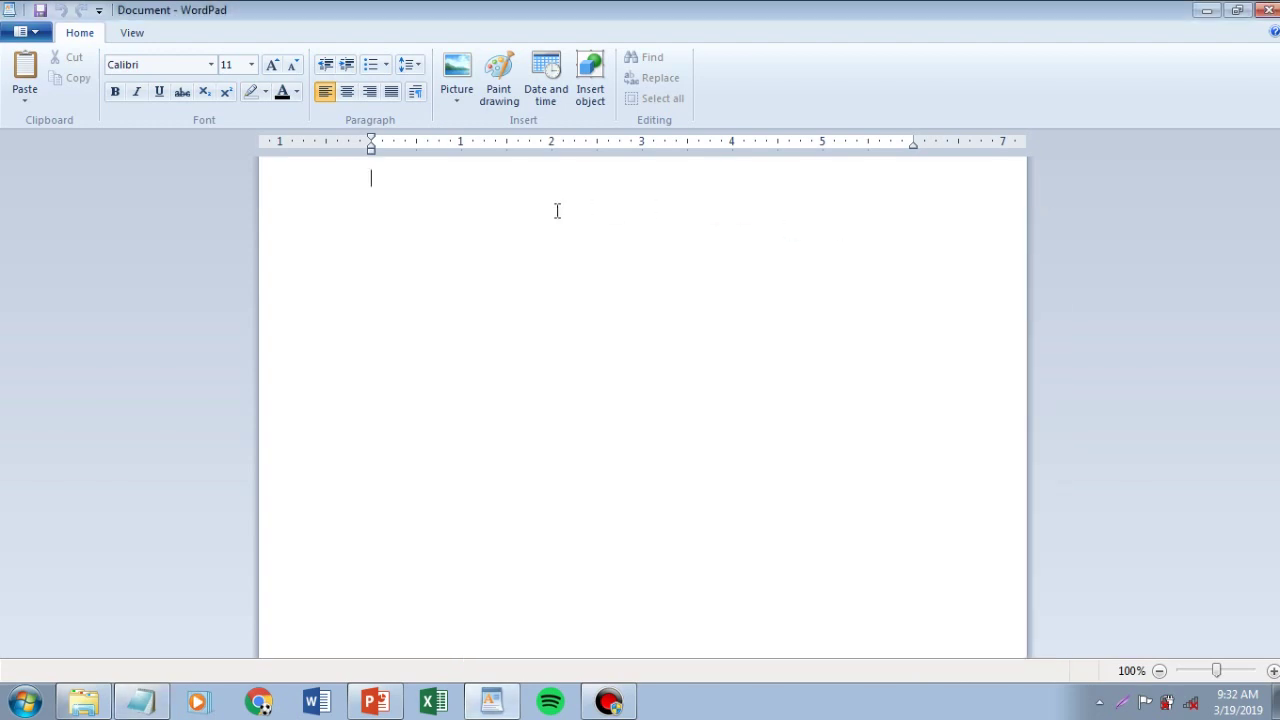
{"action": "right_click", "coordinate": [543, 211]}
{"action": "left_click", "coordinate": [573, 265]}
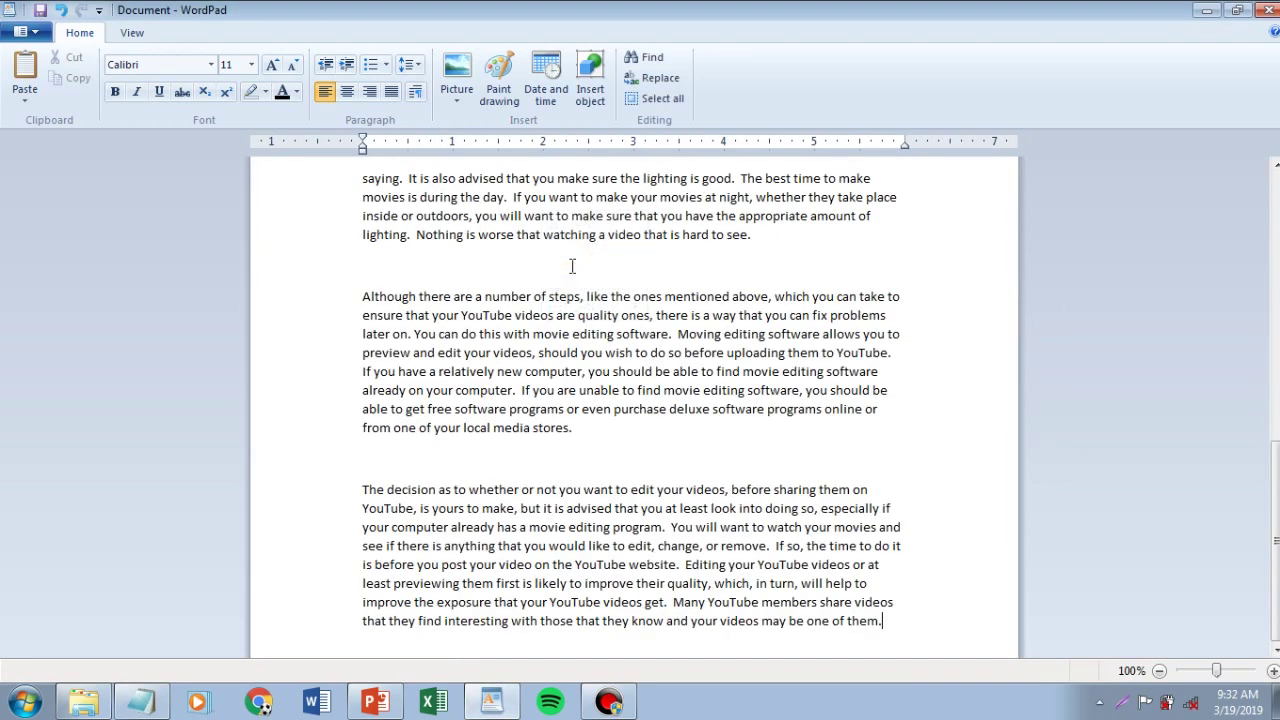
Copy the title line 'How to Make a YouTube Video' from the top of the WordPad document
{"action": "scroll", "coordinate": [573, 265], "scroll_direction": "up", "scroll_amount": 6}
{"action": "scroll", "coordinate": [573, 265], "scroll_direction": "up", "scroll_amount": 5}
{"action": "scroll", "coordinate": [573, 265], "scroll_direction": "up", "scroll_amount": 3}
{"action": "scroll", "coordinate": [573, 265], "scroll_direction": "up", "scroll_amount": 1}
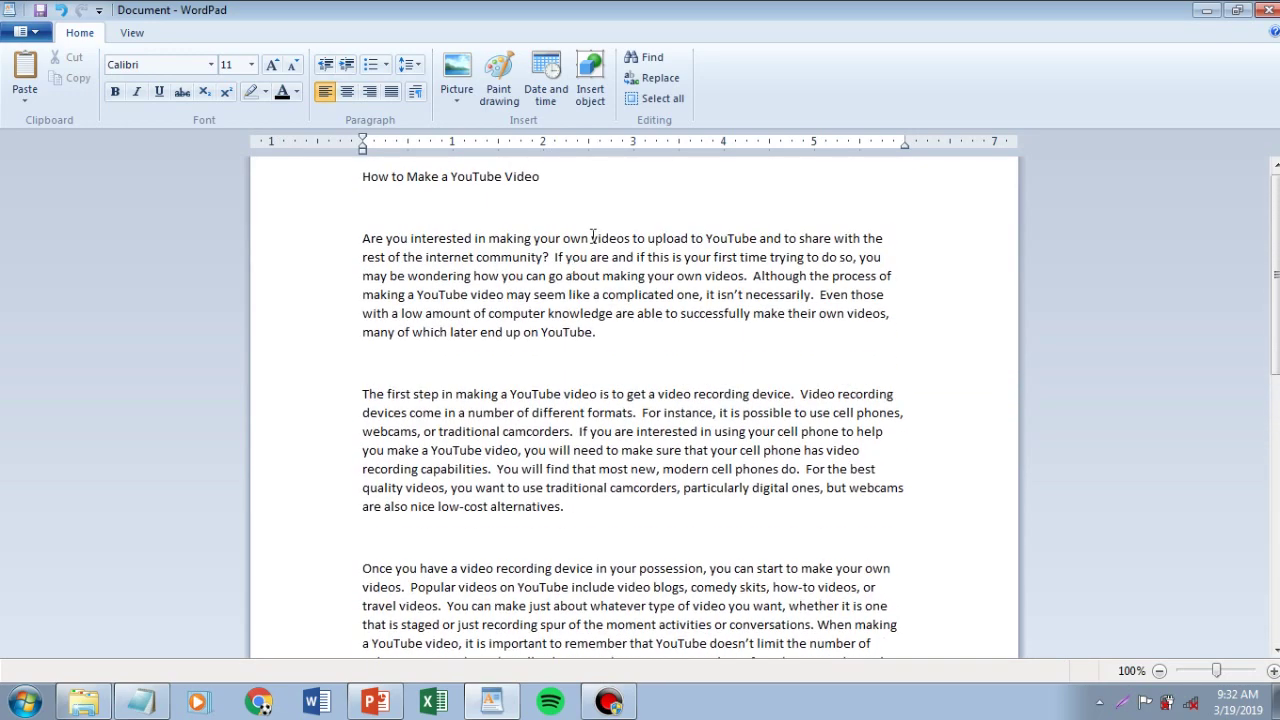
{"action": "left_click_drag", "start_coordinate": [566, 180], "coordinate": [396, 193]}
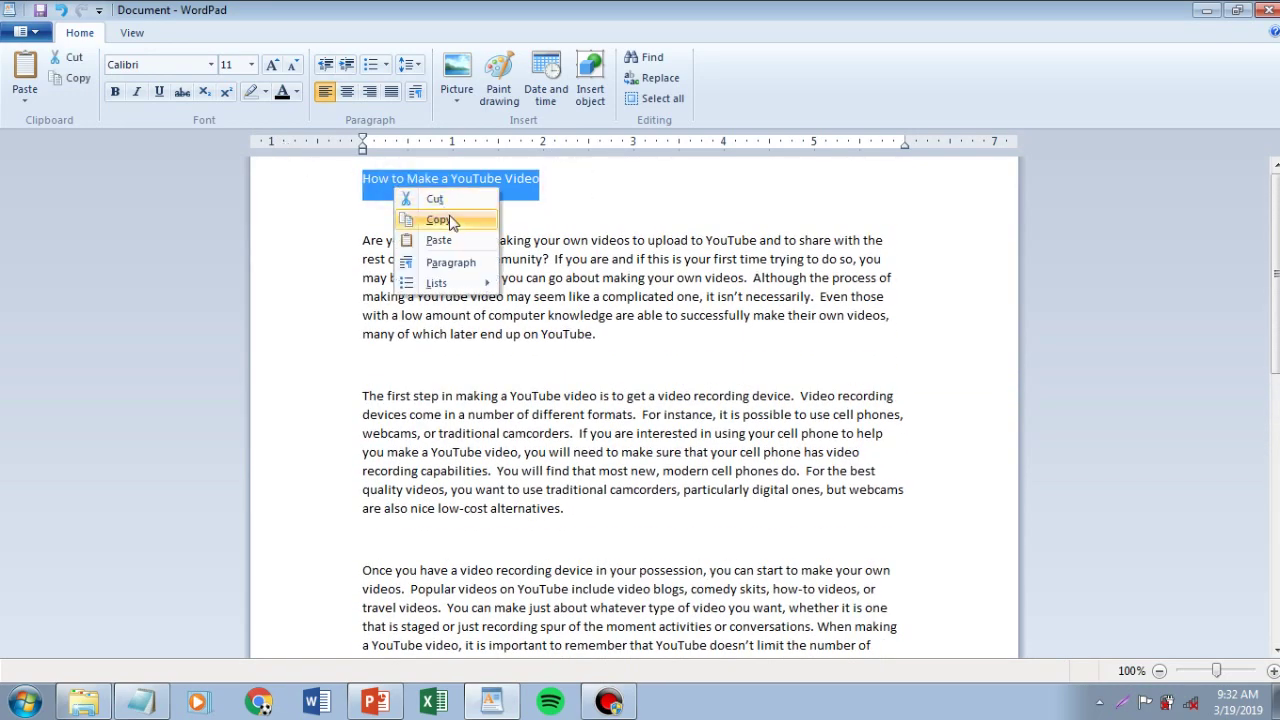
{"action": "left_click", "coordinate": [430, 214]}
{"action": "left_click", "coordinate": [392, 705]}
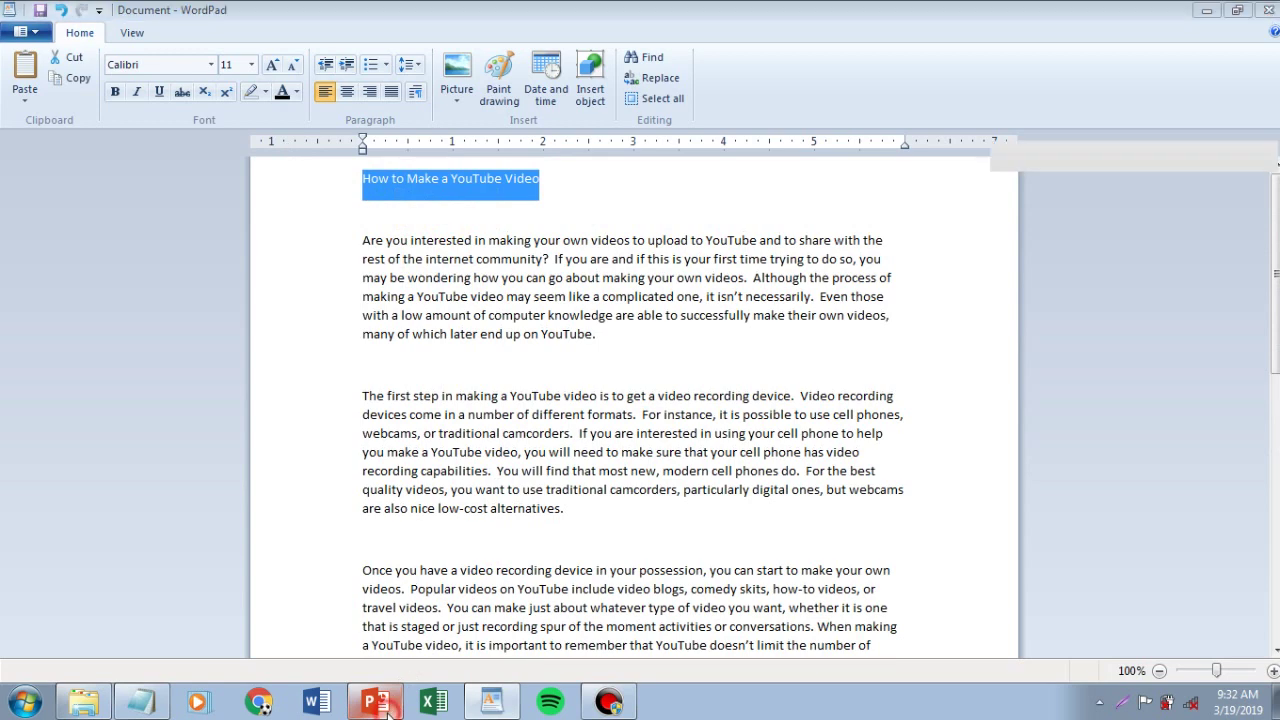
Paste 'How to Make a YouTube Video' into the title as plain text and color it yellow
{"action": "left_click", "coordinate": [497, 367]}
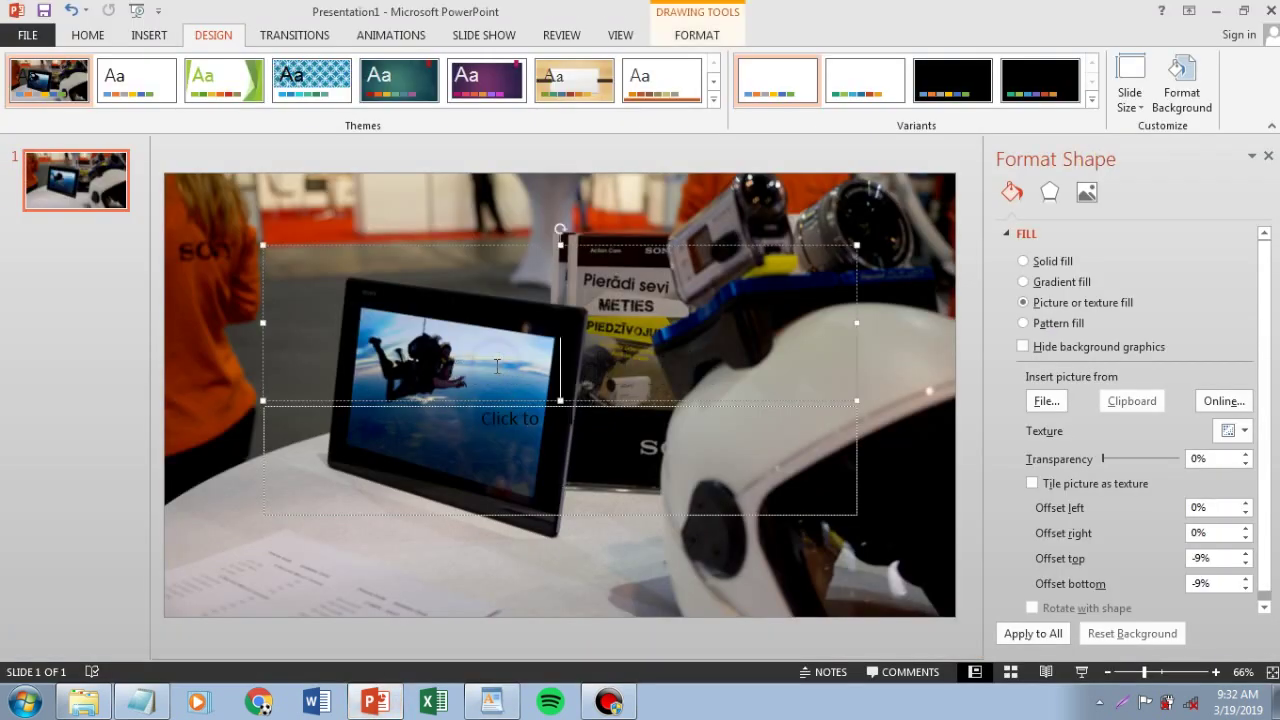
{"action": "right_click", "coordinate": [497, 375]}
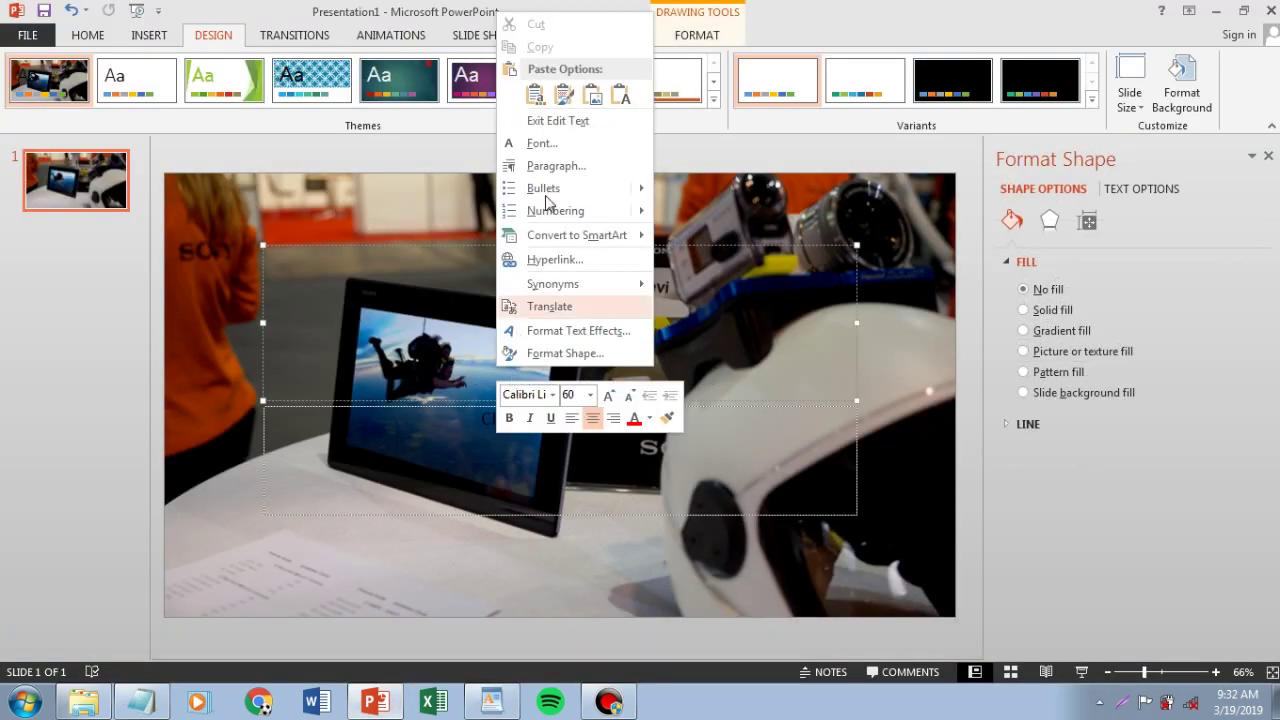
{"action": "left_click", "coordinate": [626, 97]}
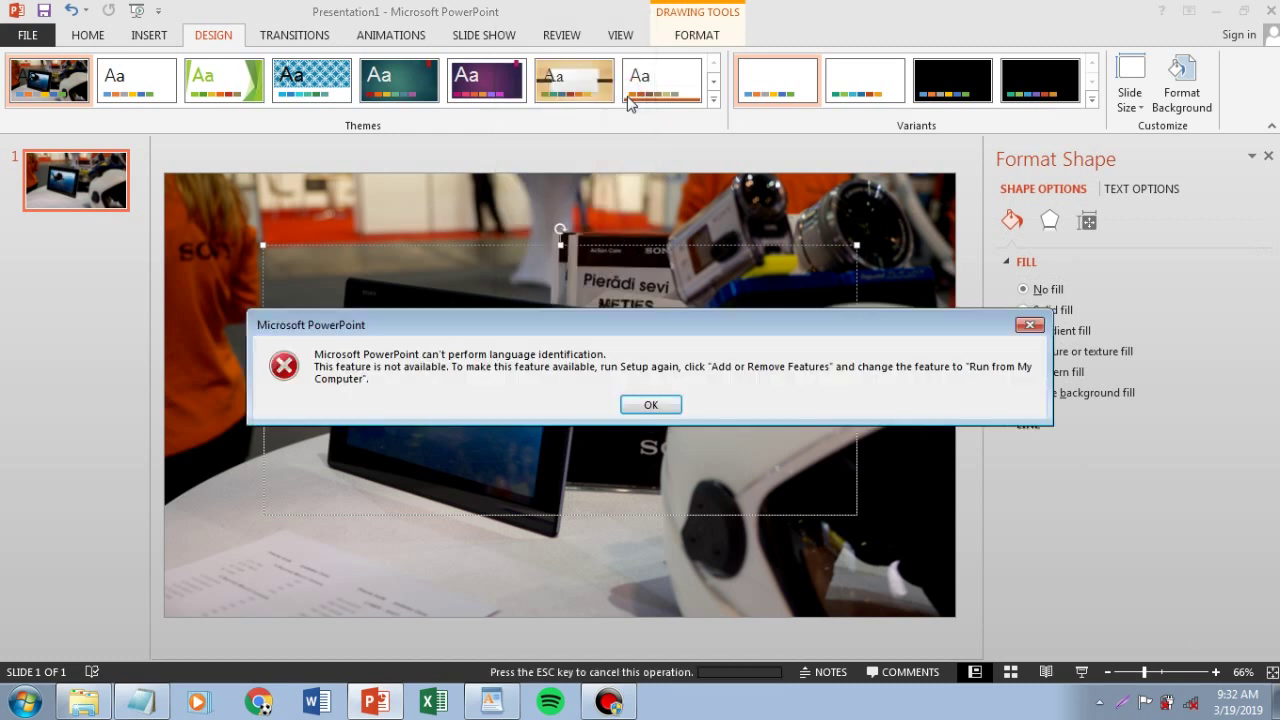
{"action": "left_click", "coordinate": [651, 405]}
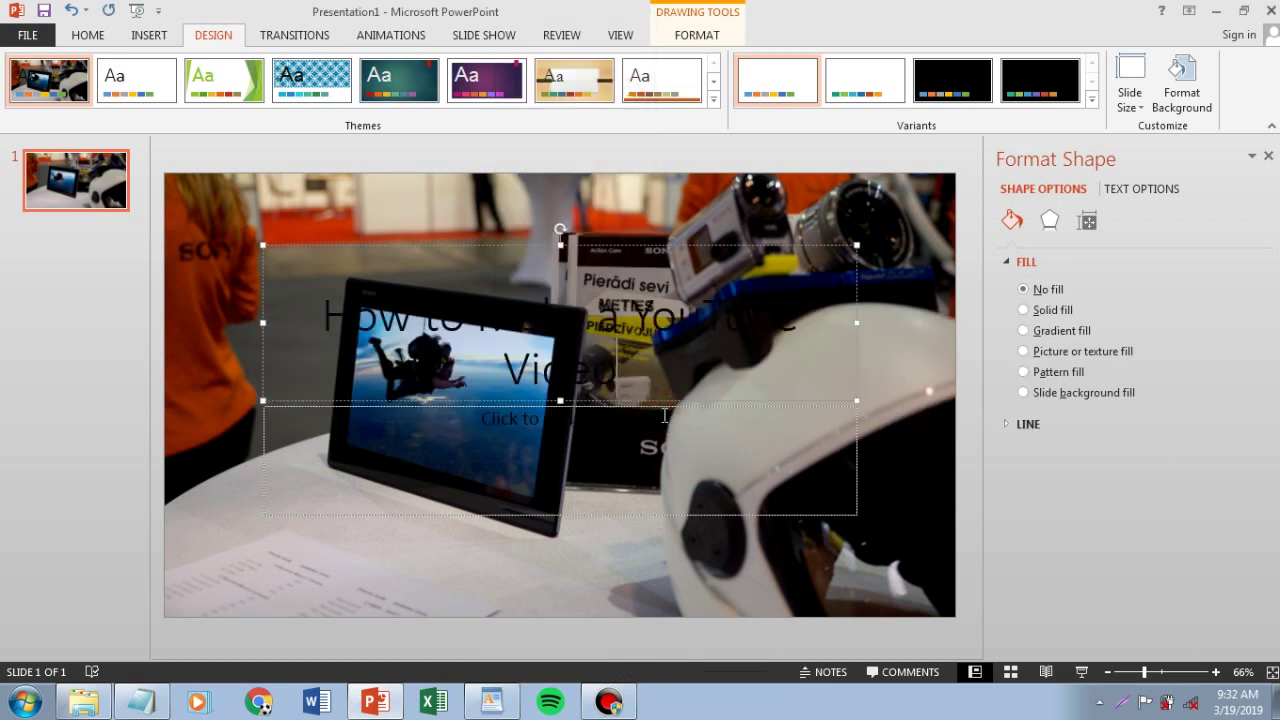
{"action": "left_click_drag", "start_coordinate": [634, 380], "coordinate": [254, 296]}
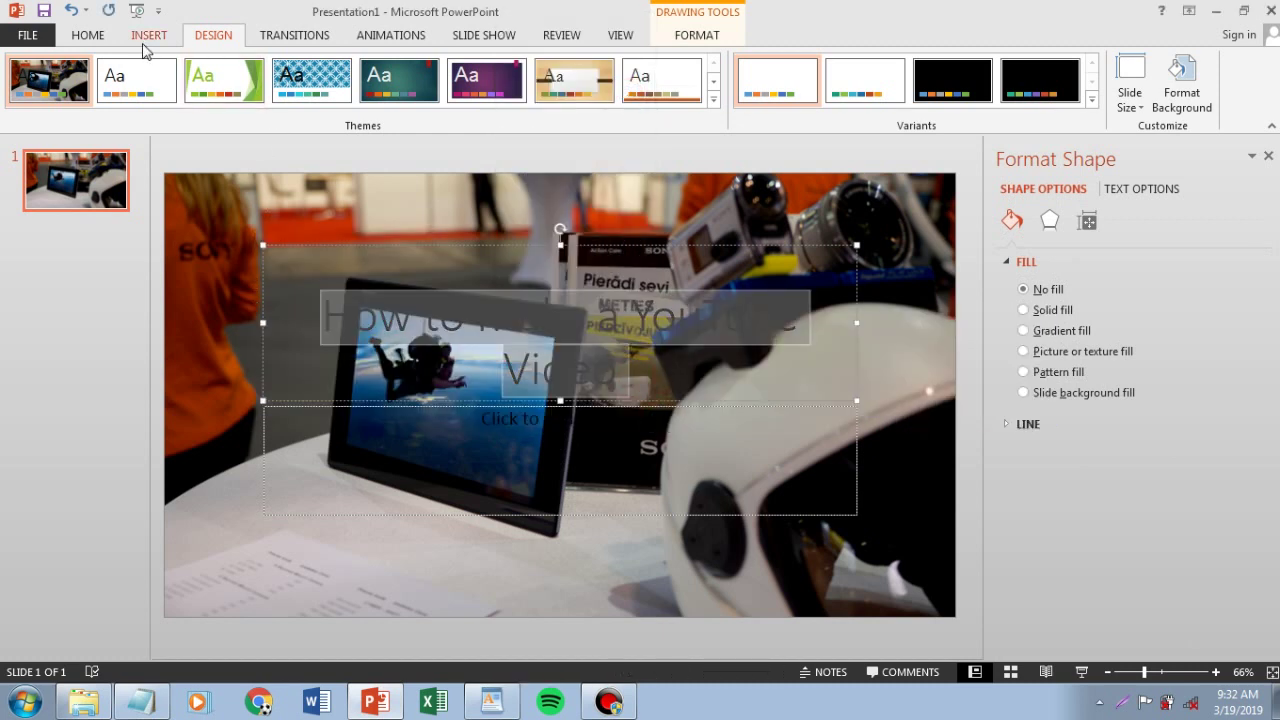
{"action": "left_click", "coordinate": [92, 37]}
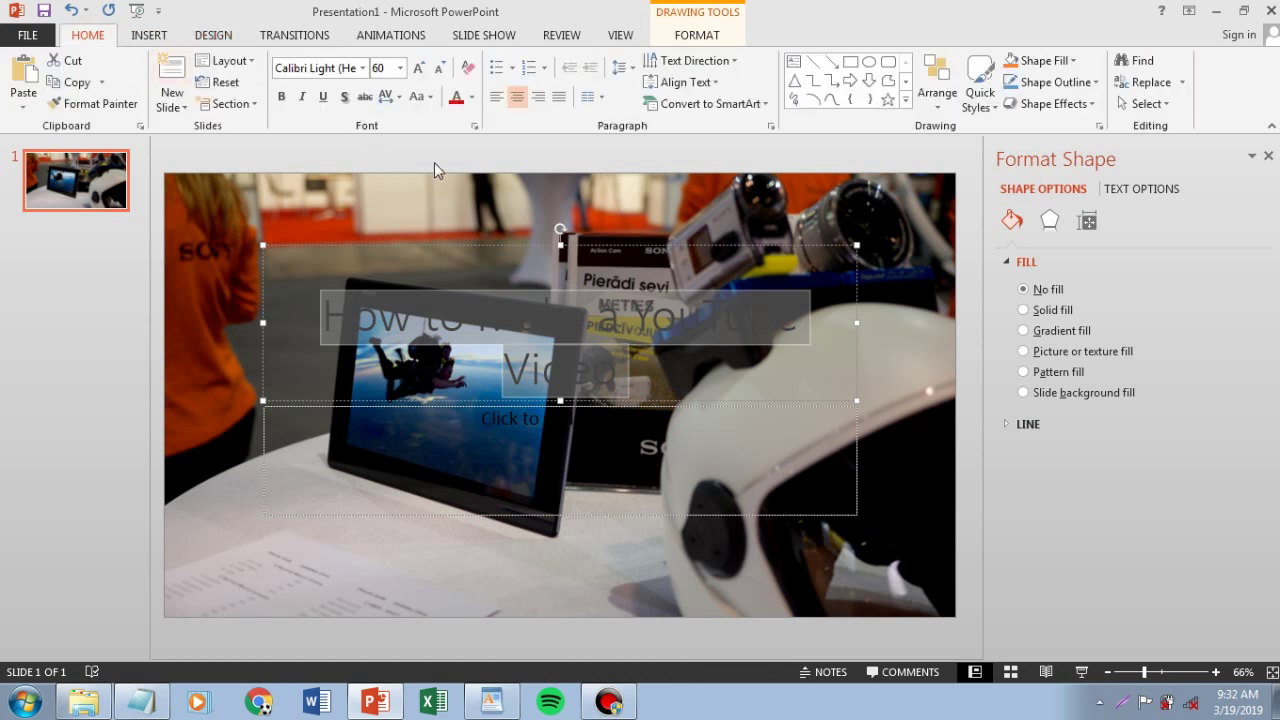
{"action": "left_click", "coordinate": [474, 98]}
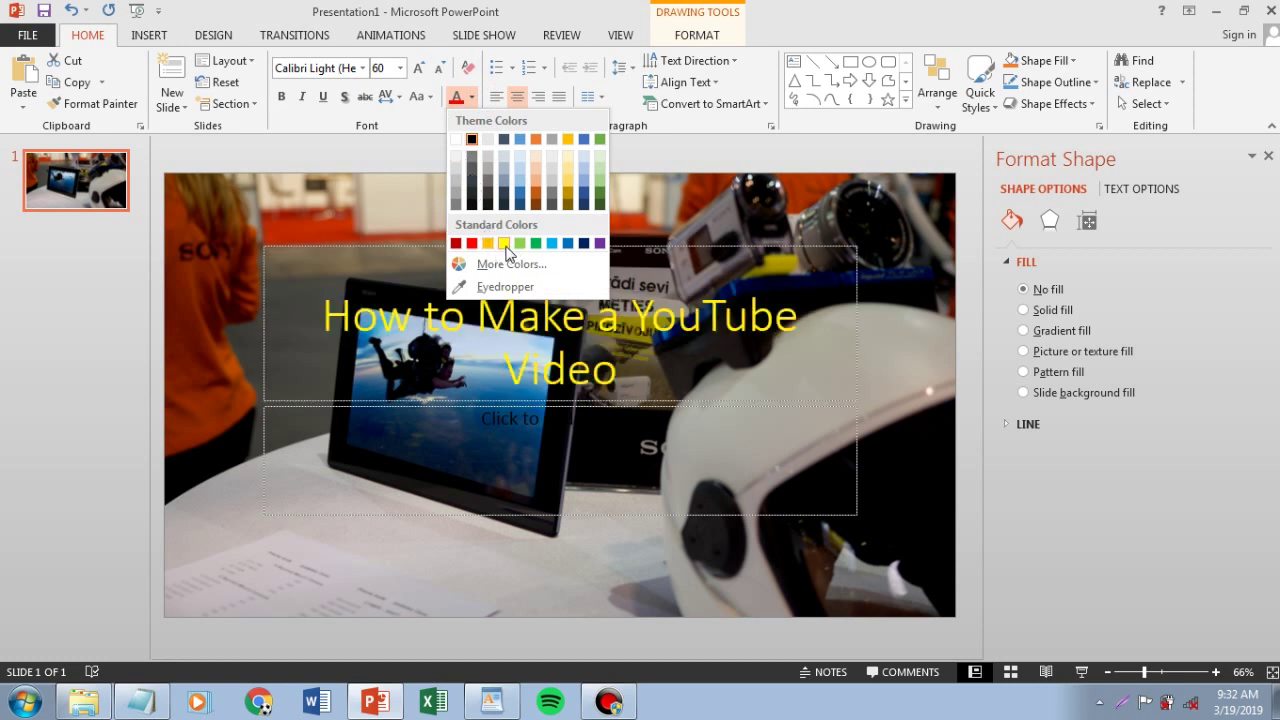
{"action": "left_click", "coordinate": [506, 243]}
Cut the subtitle placeholder and nudge the title box slightly down and left
{"action": "left_click", "coordinate": [747, 515]}
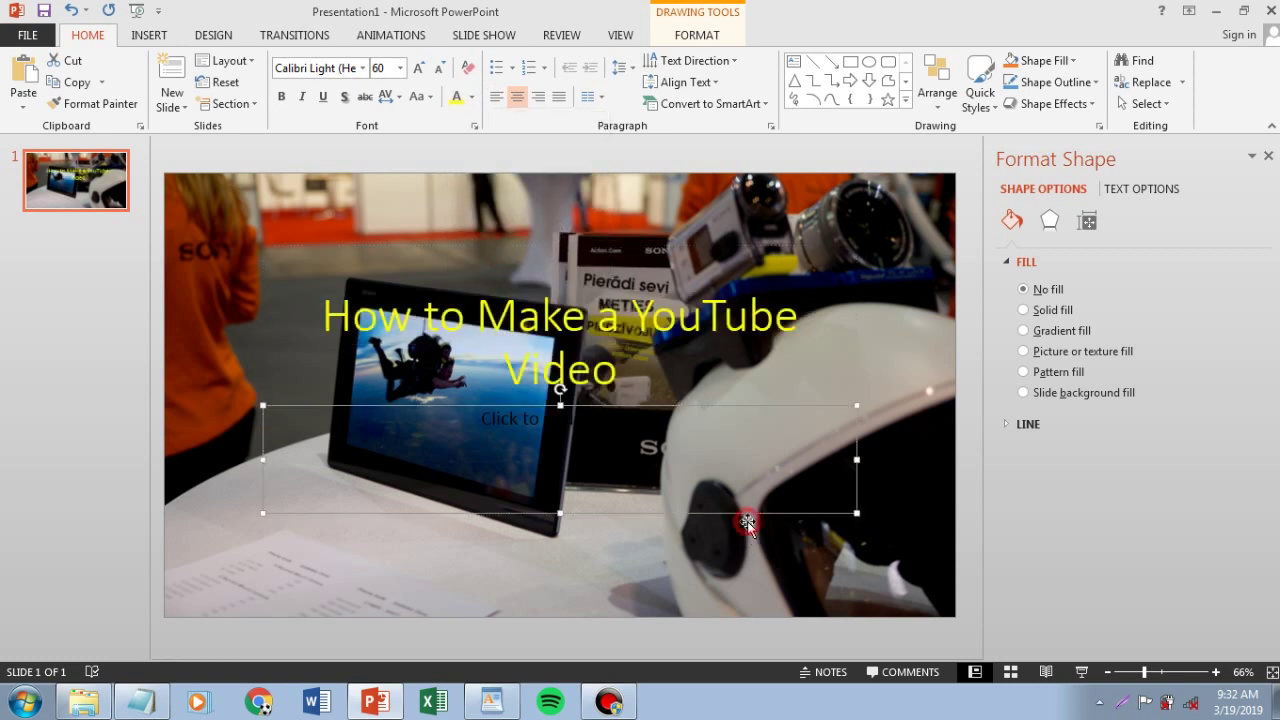
{"action": "right_click", "coordinate": [748, 518]}
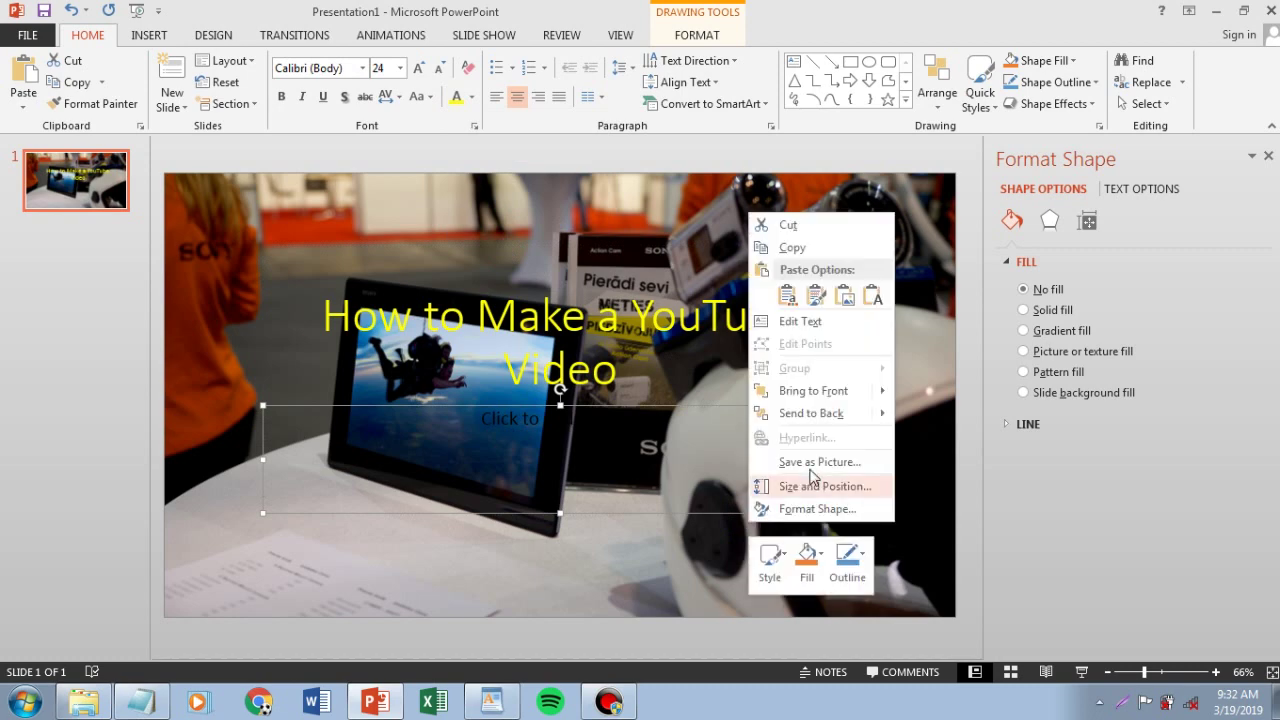
{"action": "left_click", "coordinate": [783, 222]}
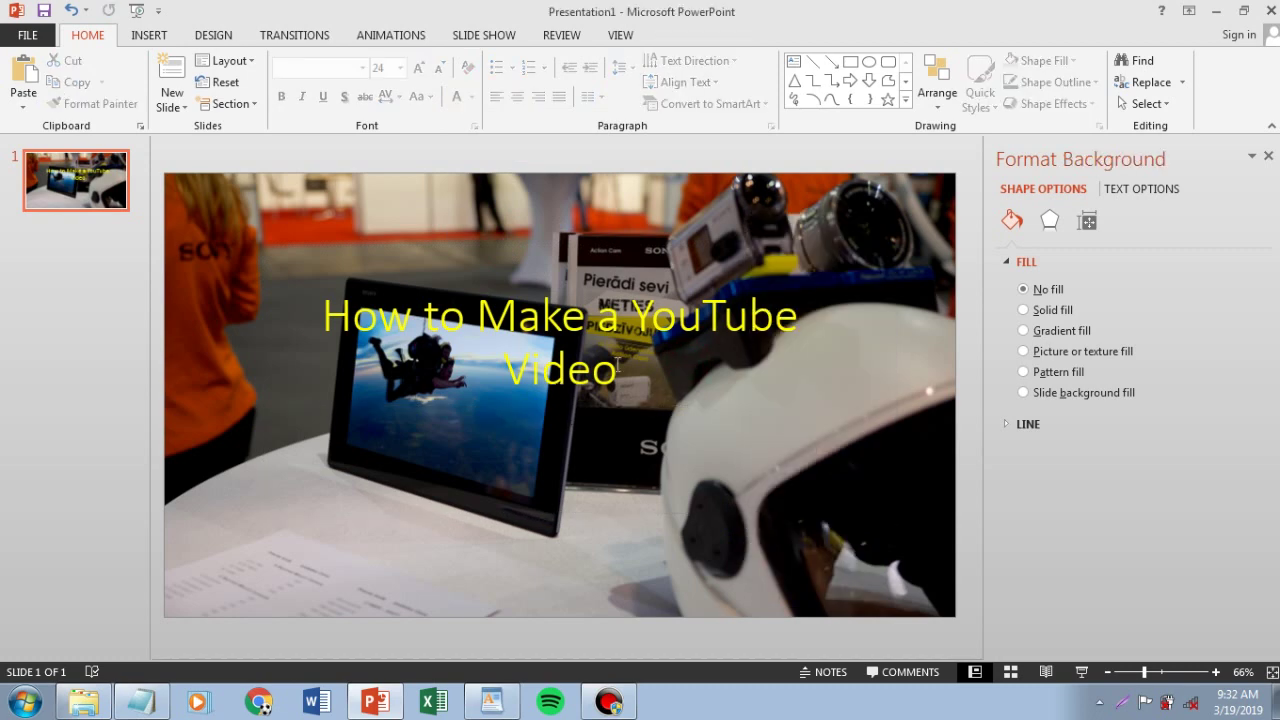
{"action": "left_click", "coordinate": [610, 401]}
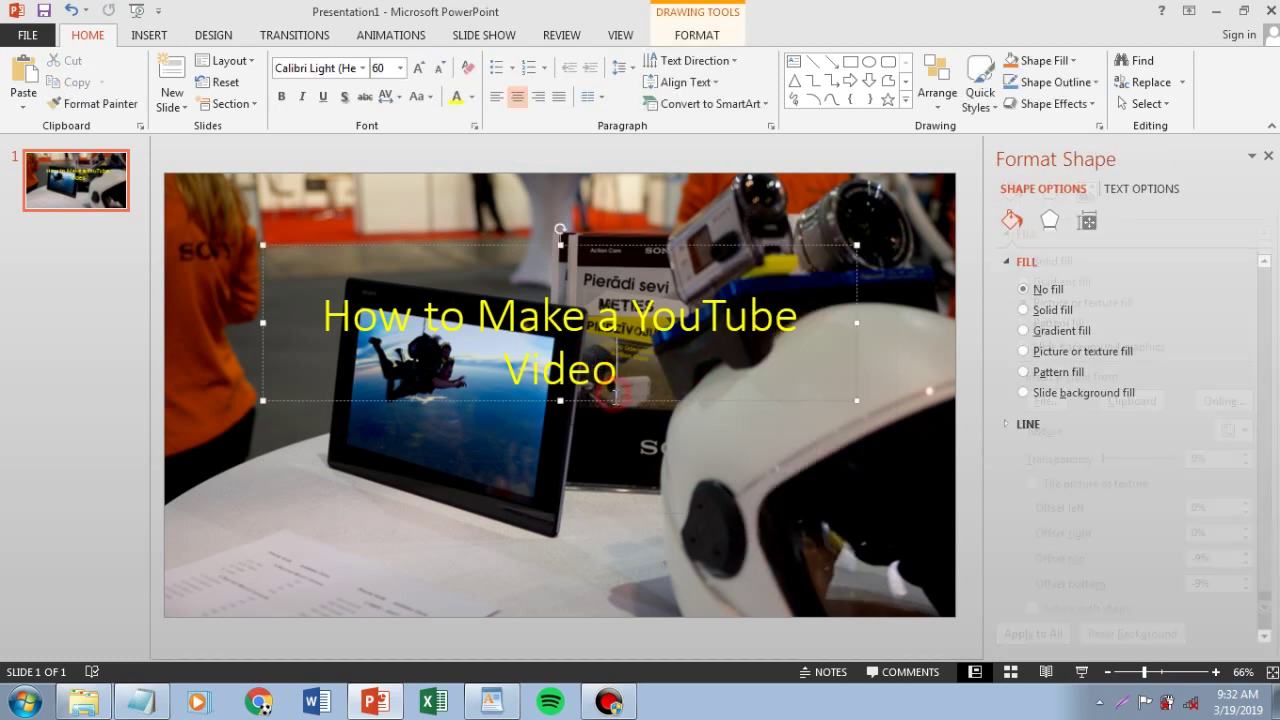
{"action": "left_click_drag", "start_coordinate": [610, 401], "coordinate": [505, 470]}
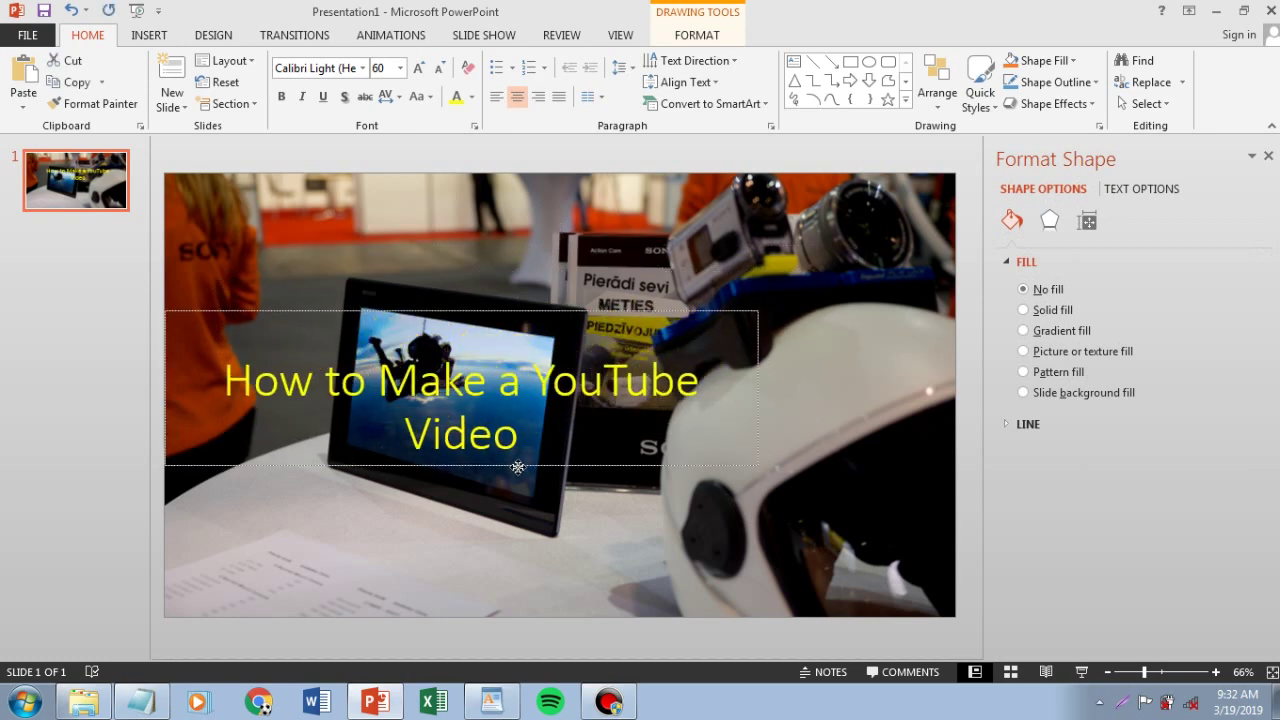
Stretch the title box to the slide's right edge with a white solid fill at 50% transparency
{"action": "left_click_drag", "start_coordinate": [758, 389], "coordinate": [955, 389]}
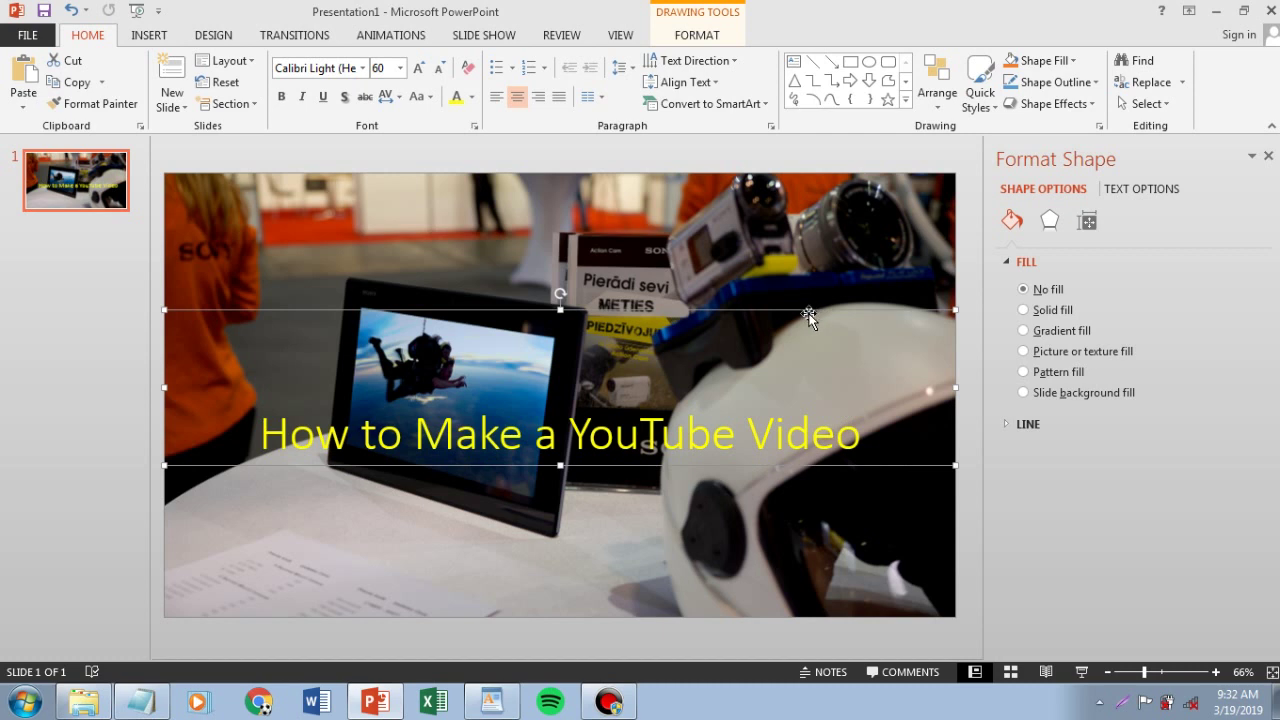
{"action": "left_click", "coordinate": [1052, 312]}
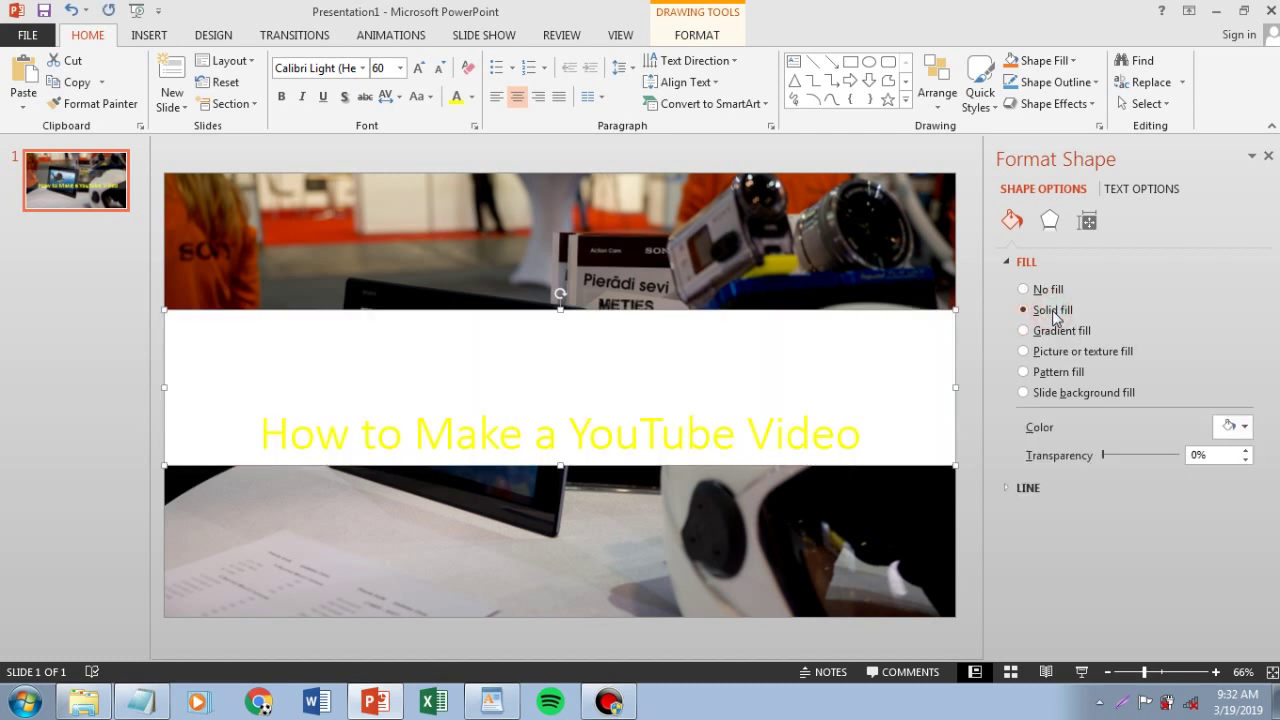
{"action": "left_click", "coordinate": [1194, 457]}
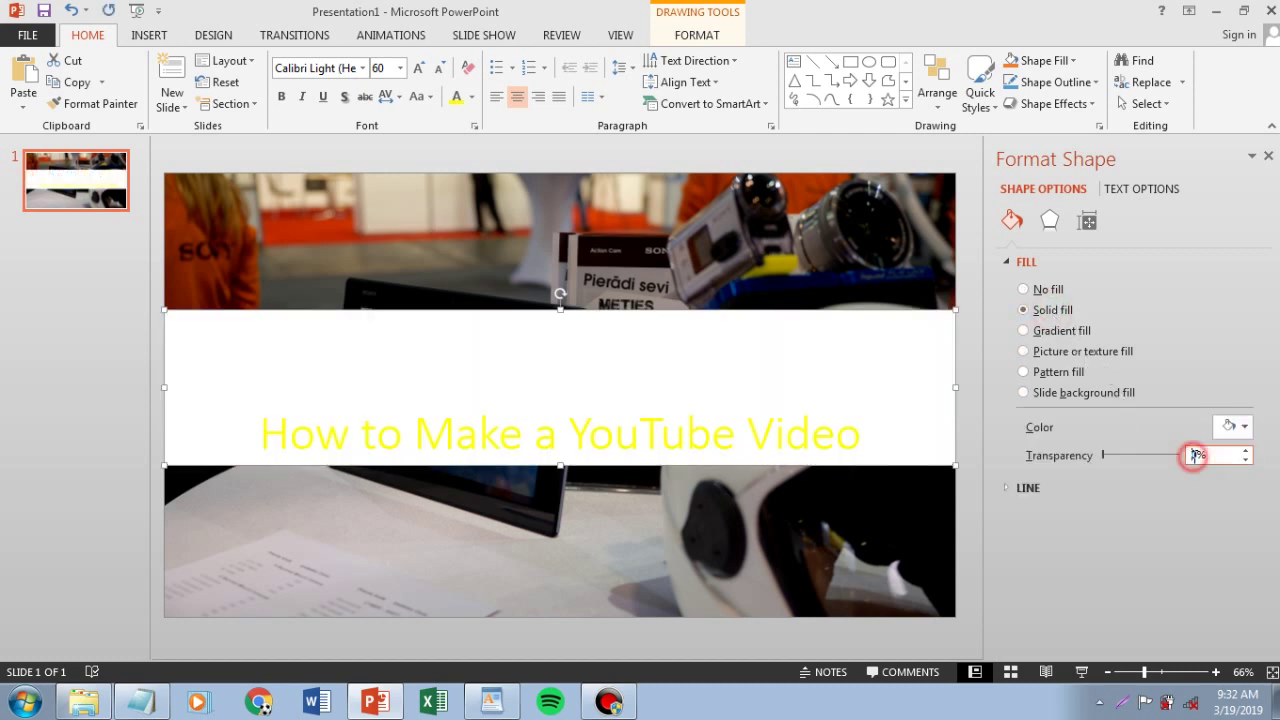
{"action": "left_click", "coordinate": [1246, 451]}
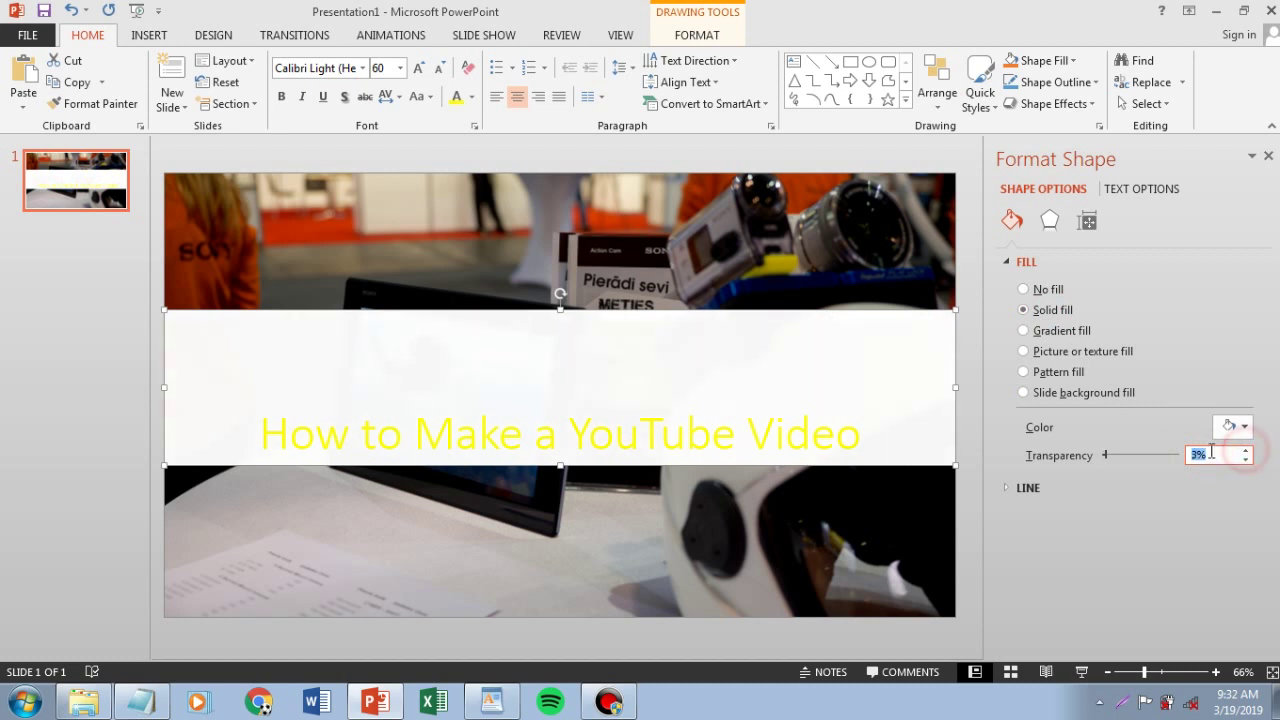
{"action": "left_click", "coordinate": [1196, 457]}
{"action": "type", "text": "53"}
{"action": "key", "text": "Return"}
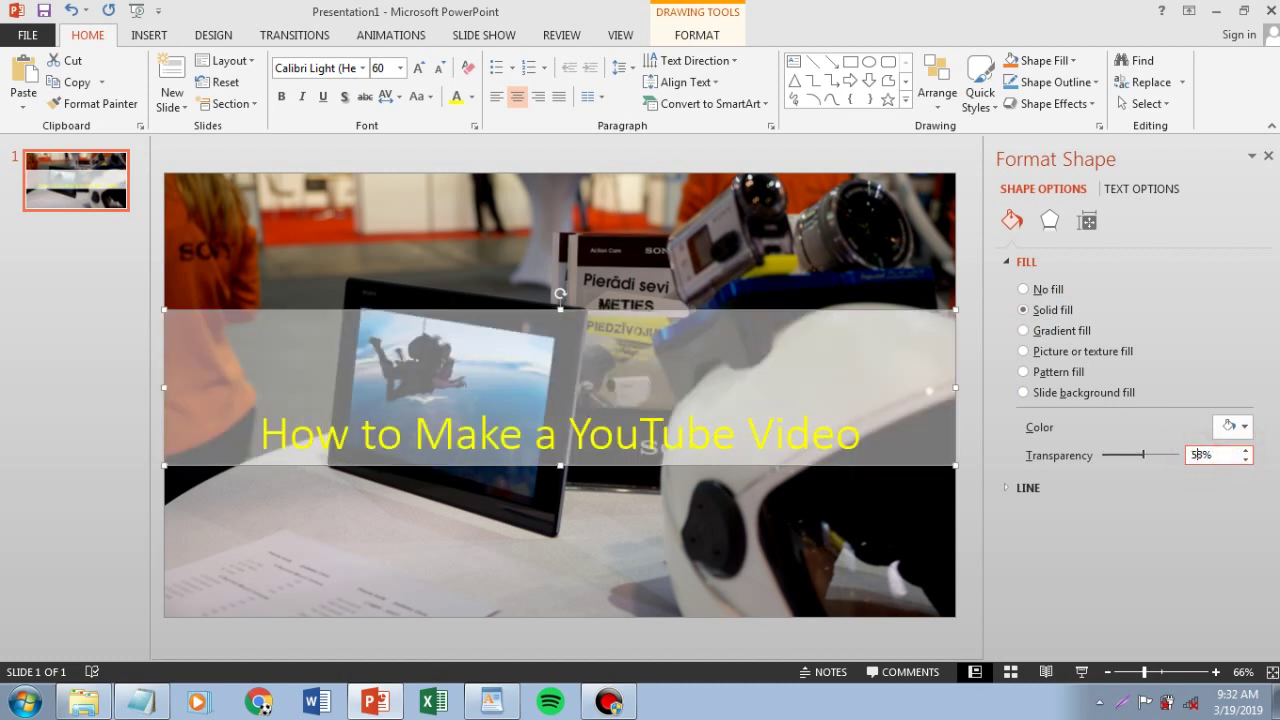
{"action": "key", "text": "BackSpace"}
{"action": "type", "text": "0"}
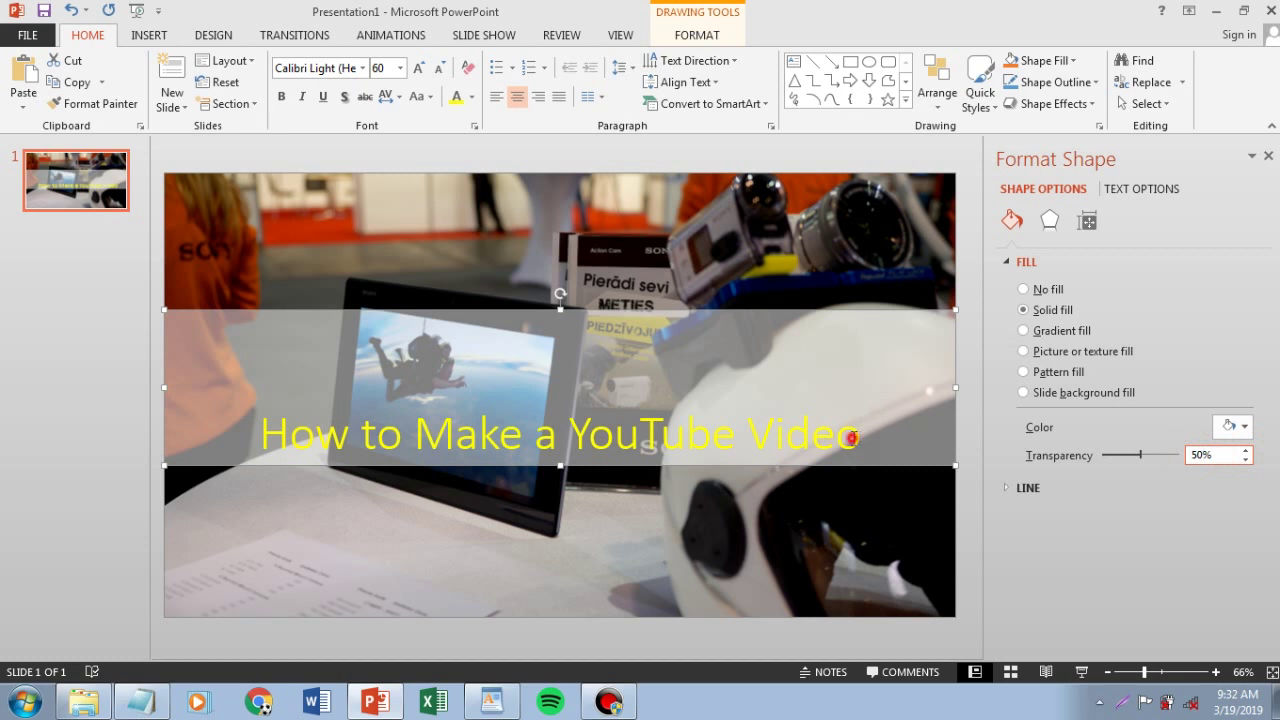
{"action": "left_click_drag", "start_coordinate": [856, 437], "coordinate": [262, 437]}
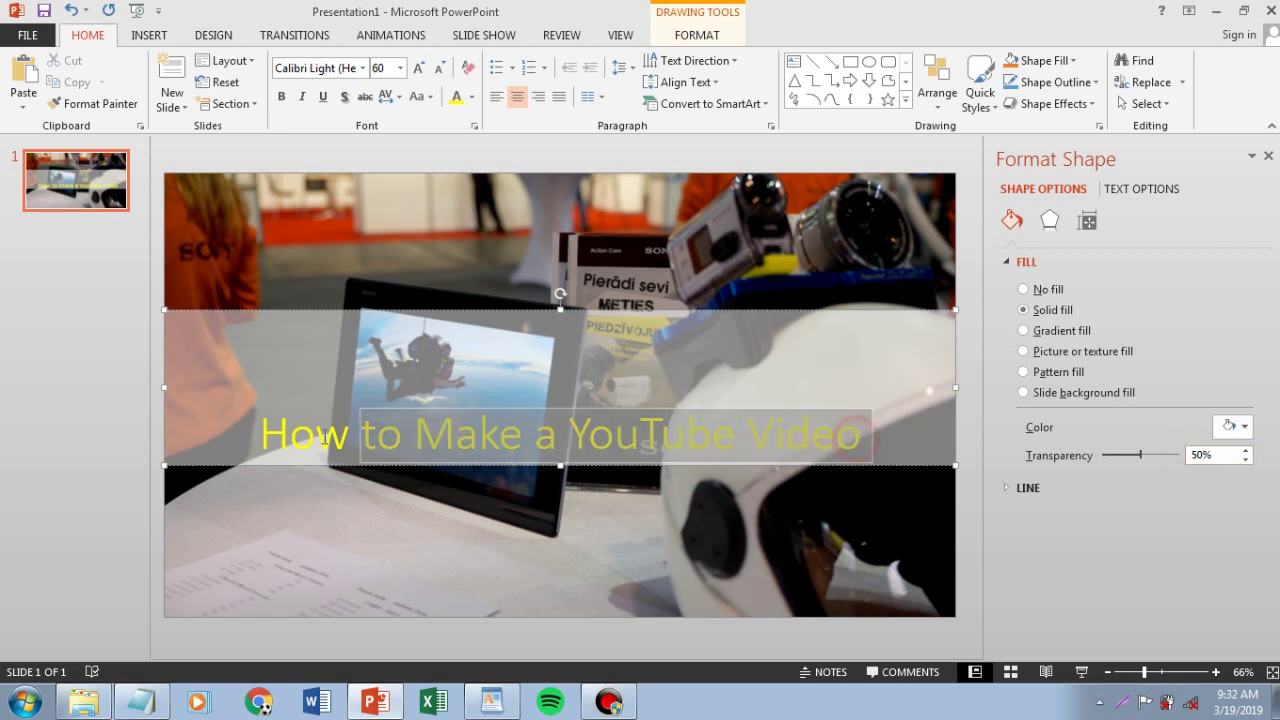
Enlarge the title font to 115 pt and make the band taller upward
{"action": "left_click", "coordinate": [419, 68]}
{"action": "left_click", "coordinate": [419, 68]}
{"action": "left_click", "coordinate": [419, 68]}
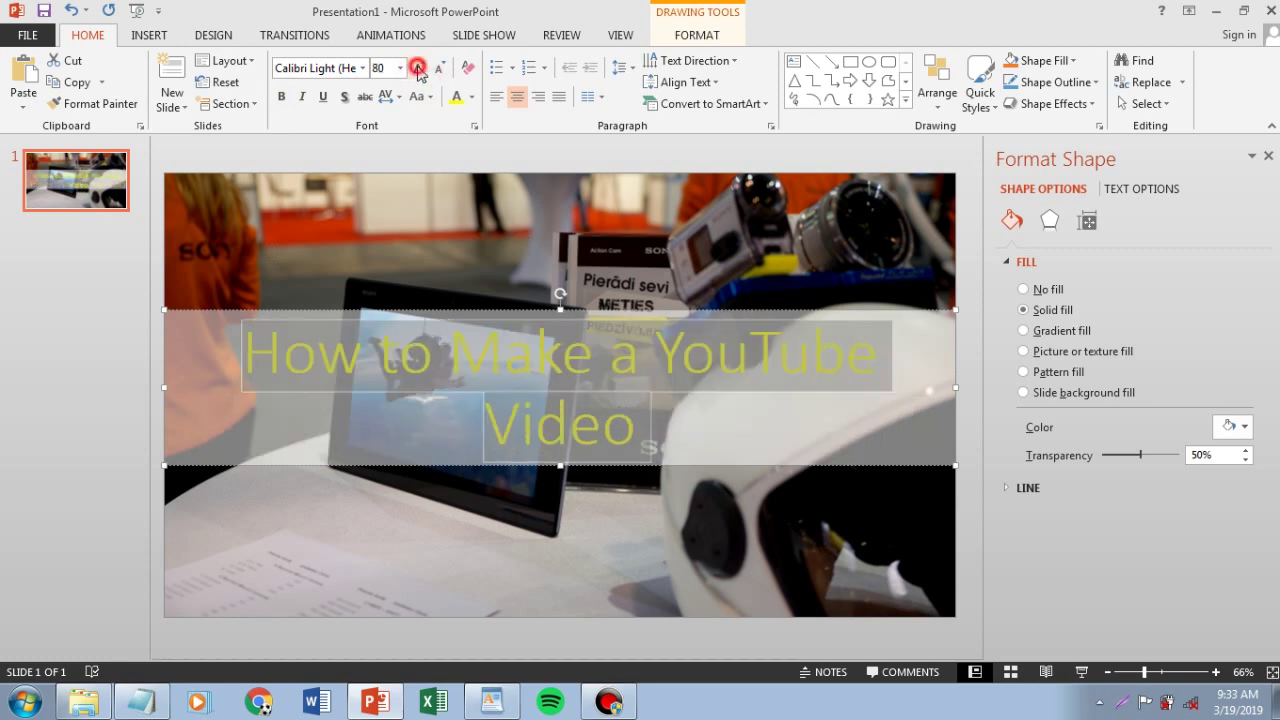
{"action": "left_click", "coordinate": [419, 68]}
{"action": "left_click", "coordinate": [419, 68]}
{"action": "left_click", "coordinate": [419, 68]}
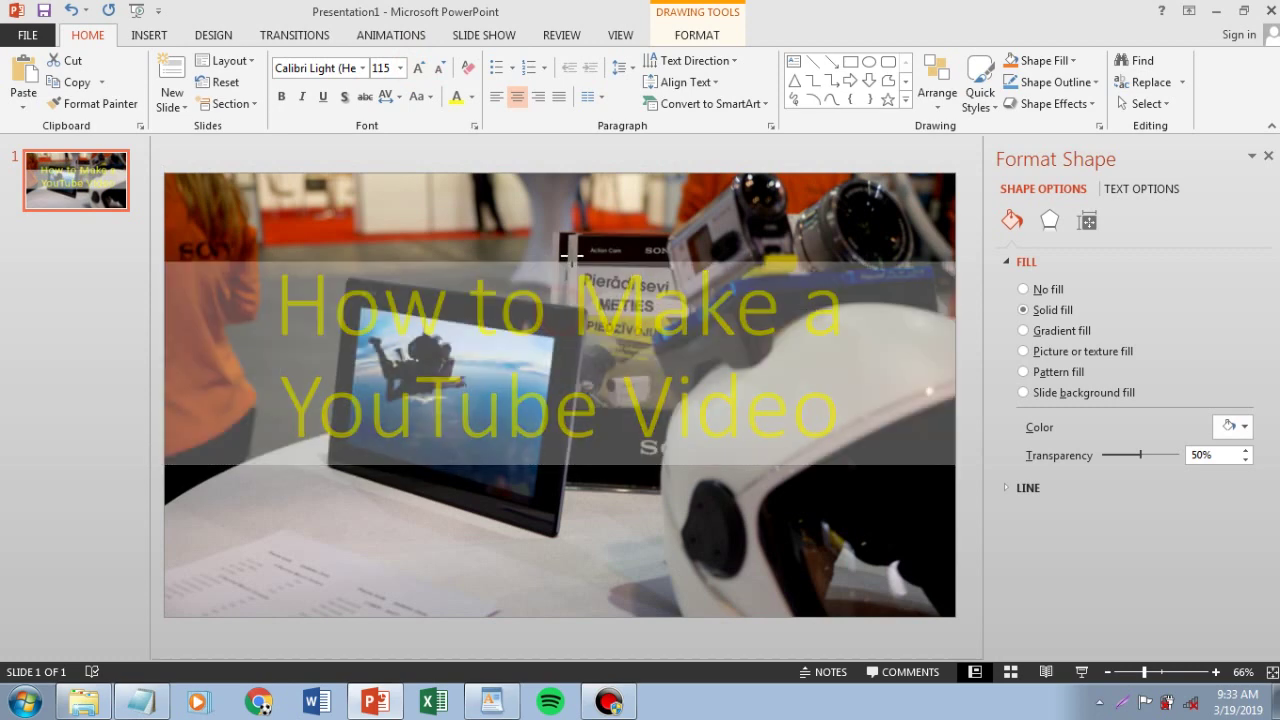
{"action": "left_click_drag", "start_coordinate": [560, 310], "coordinate": [560, 255]}
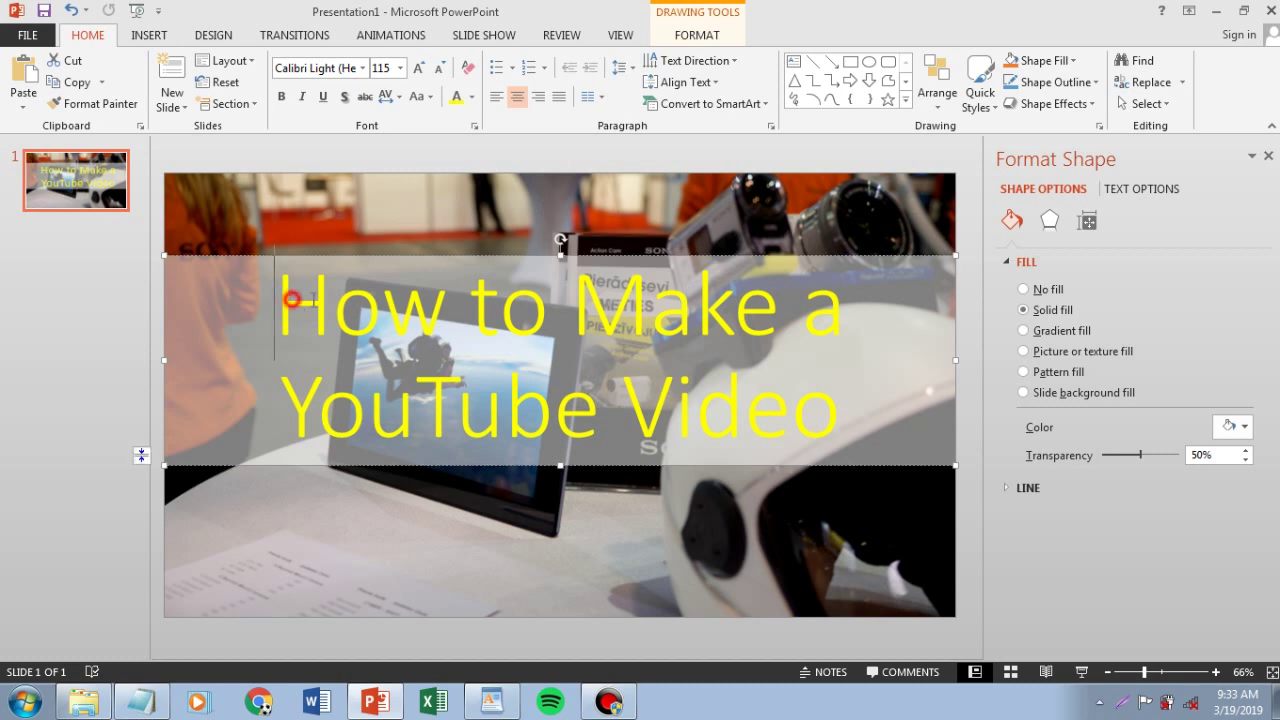
Set the title to 96 pt, break it before 'a YouTube Video', and lower the band
{"action": "triple_click", "coordinate": [288, 298]}
{"action": "left_click", "coordinate": [440, 68]}
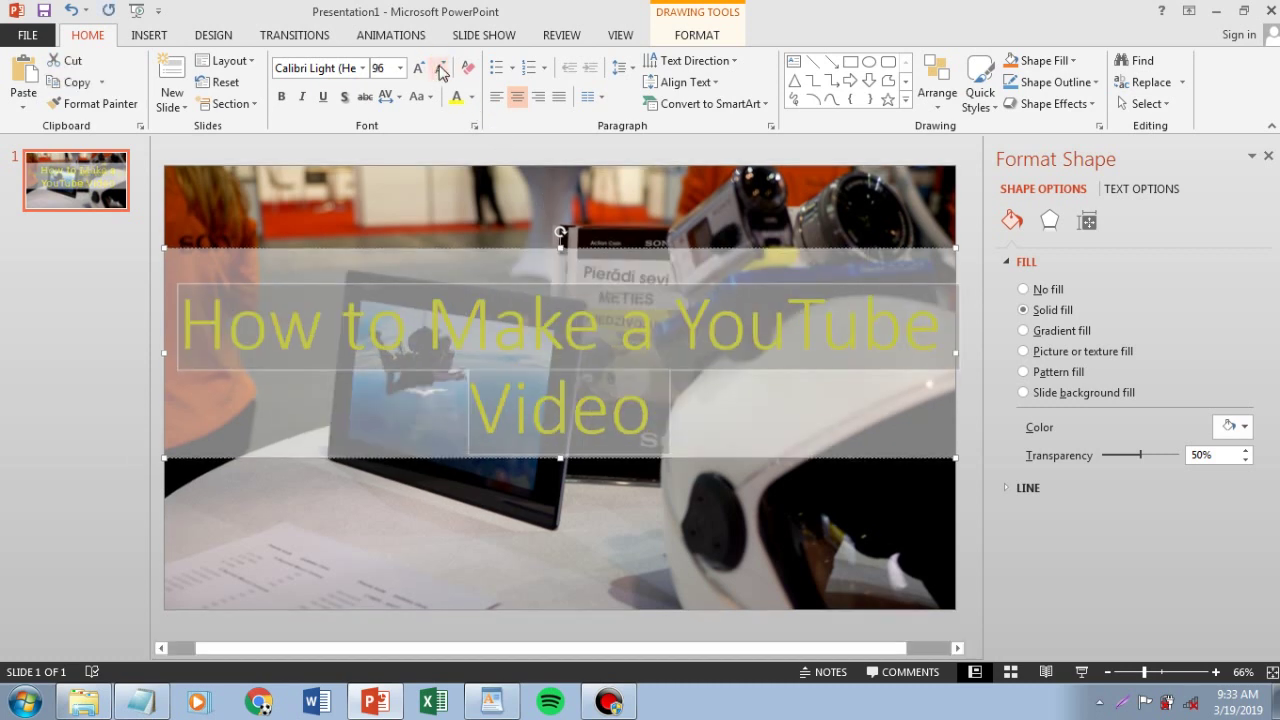
{"action": "left_click", "coordinate": [680, 326]}
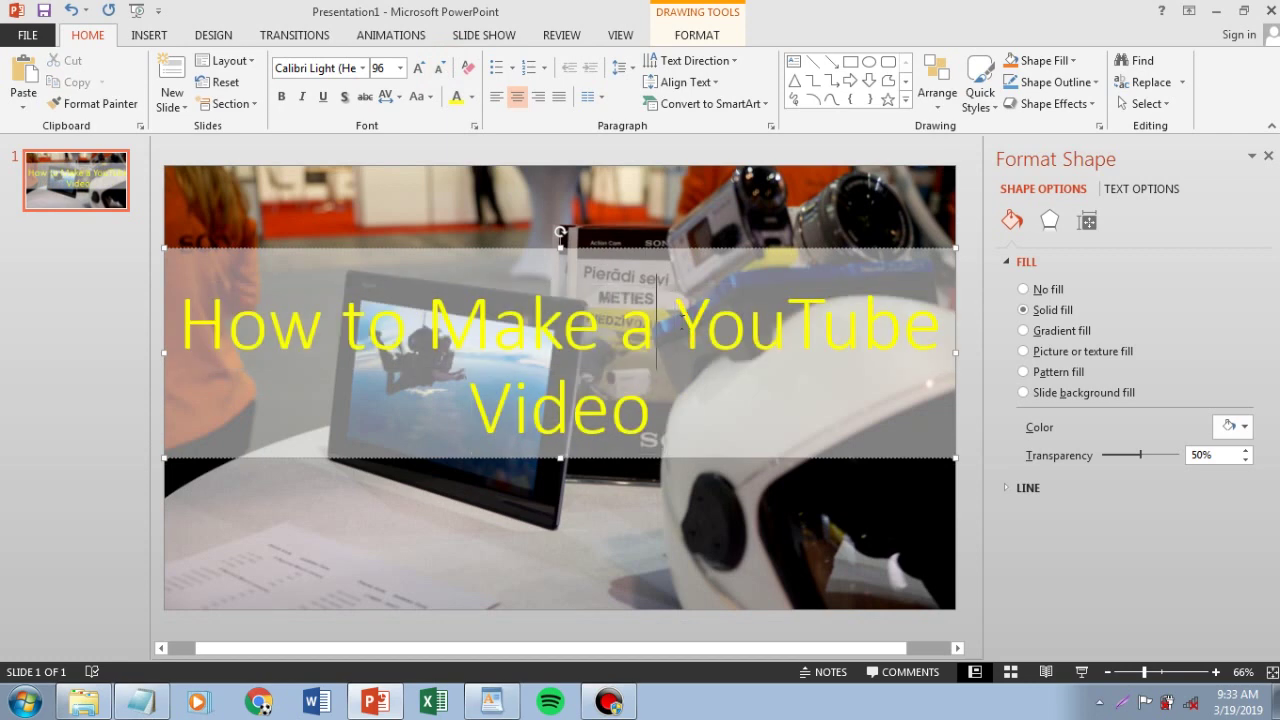
{"action": "key", "text": "Return"}
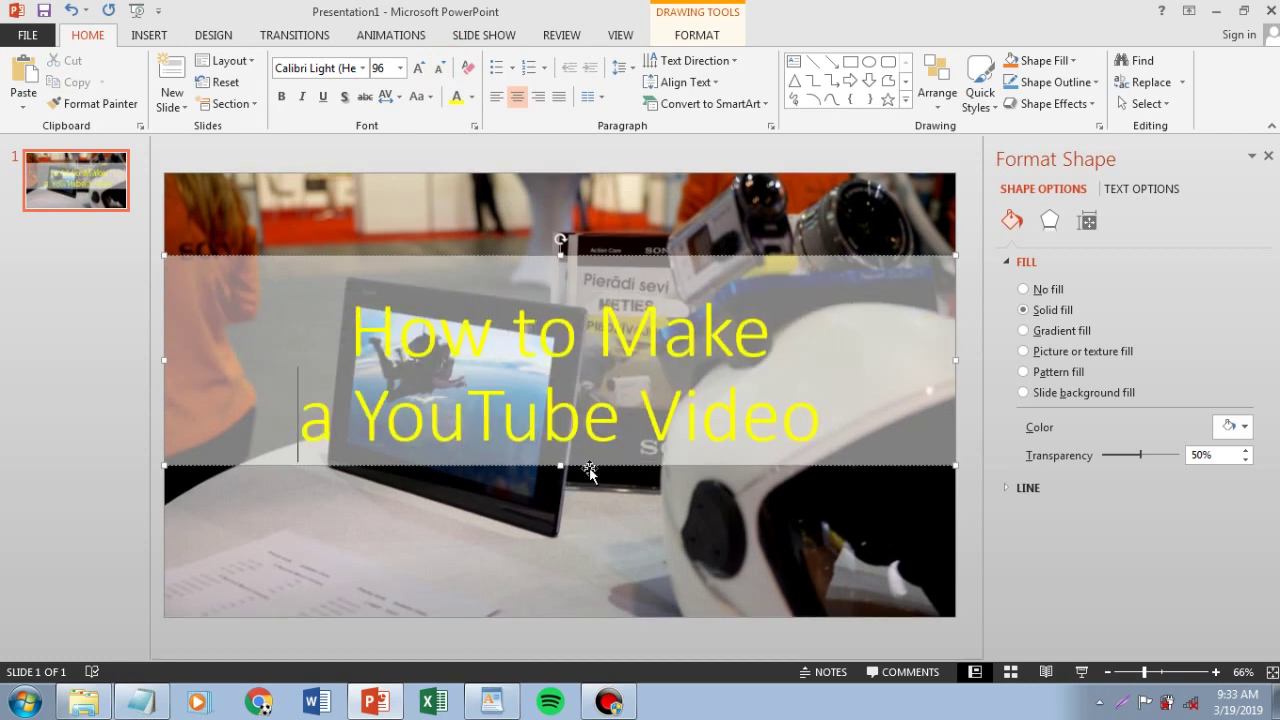
{"action": "left_click_drag", "start_coordinate": [590, 469], "coordinate": [594, 576]}
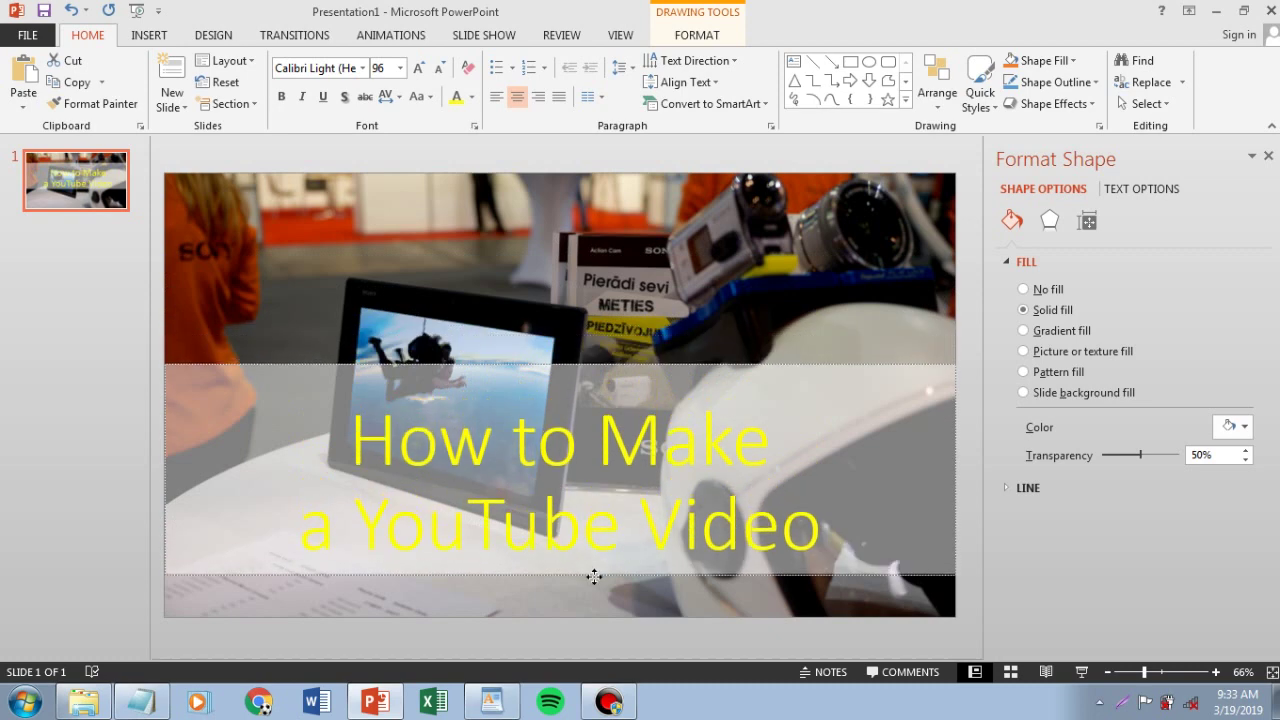
{"action": "left_click", "coordinate": [106, 290]}
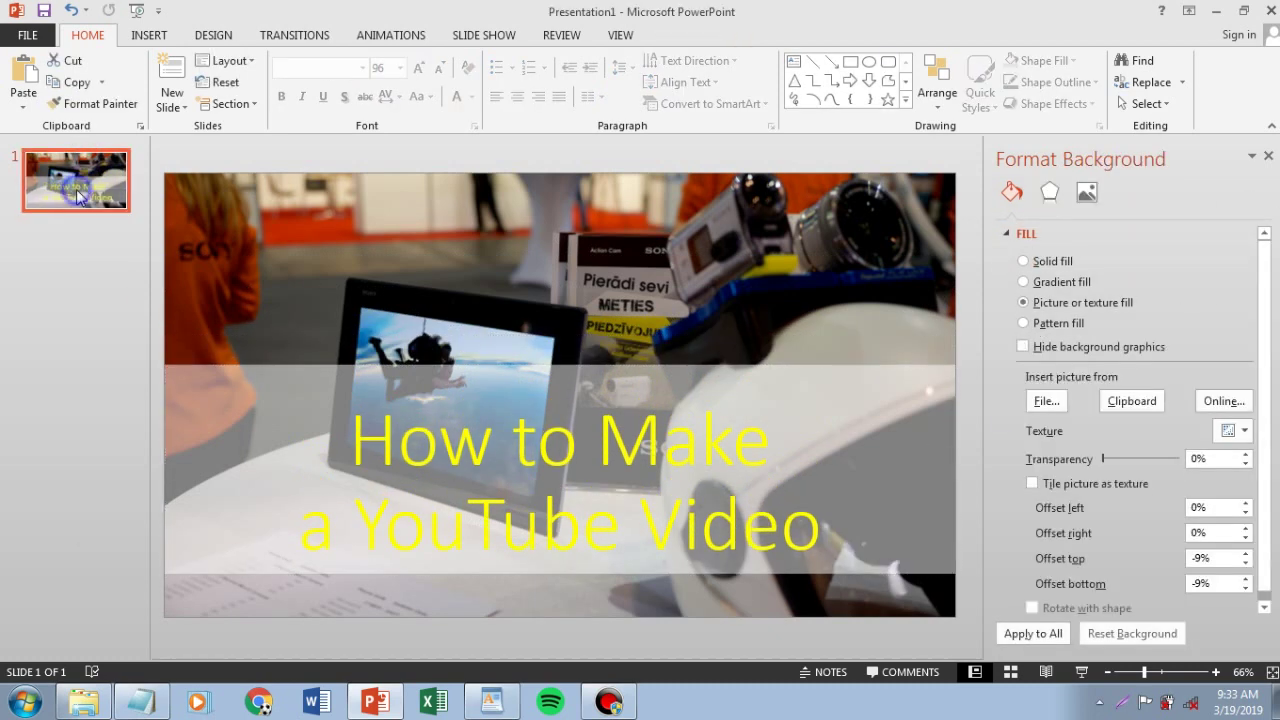
Add a second slide, copy slide 1's two-line title, and select slide 2's title placeholder
{"action": "right_click", "coordinate": [80, 193]}
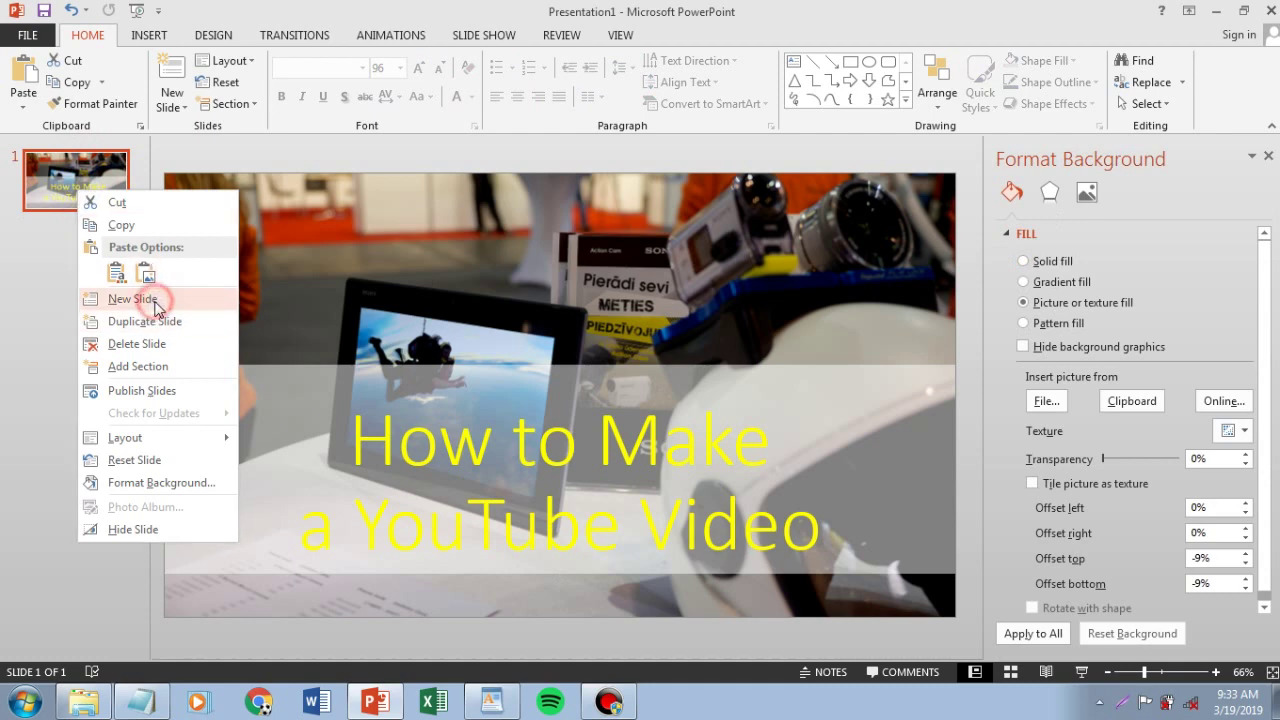
{"action": "left_click", "coordinate": [155, 303]}
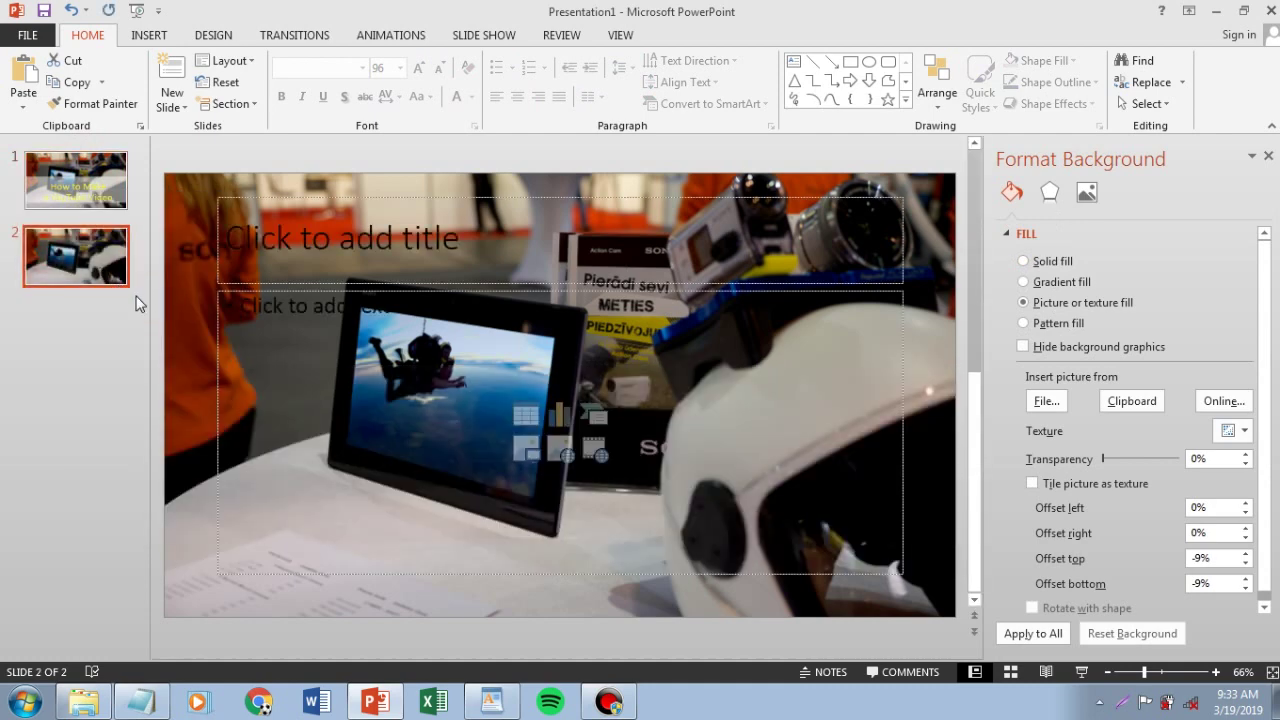
{"action": "left_click", "coordinate": [44, 177]}
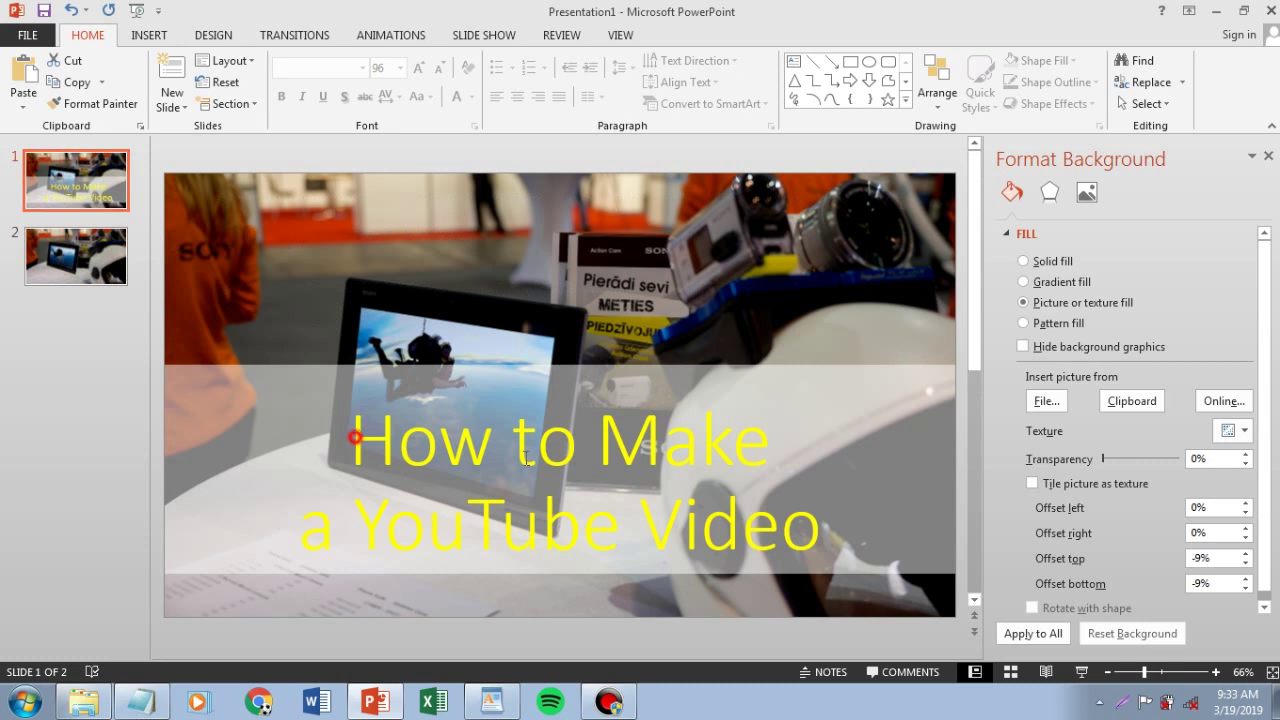
{"action": "left_click_drag", "start_coordinate": [357, 438], "coordinate": [749, 510]}
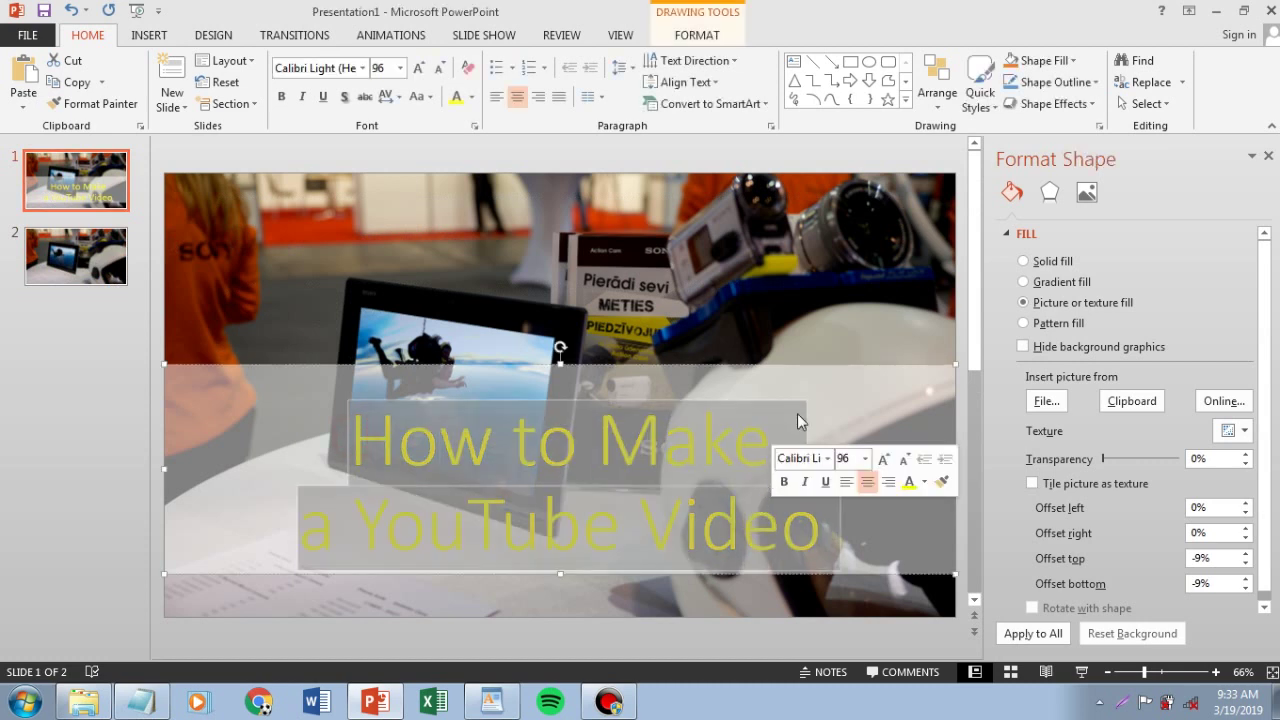
{"action": "right_click", "coordinate": [750, 511]}
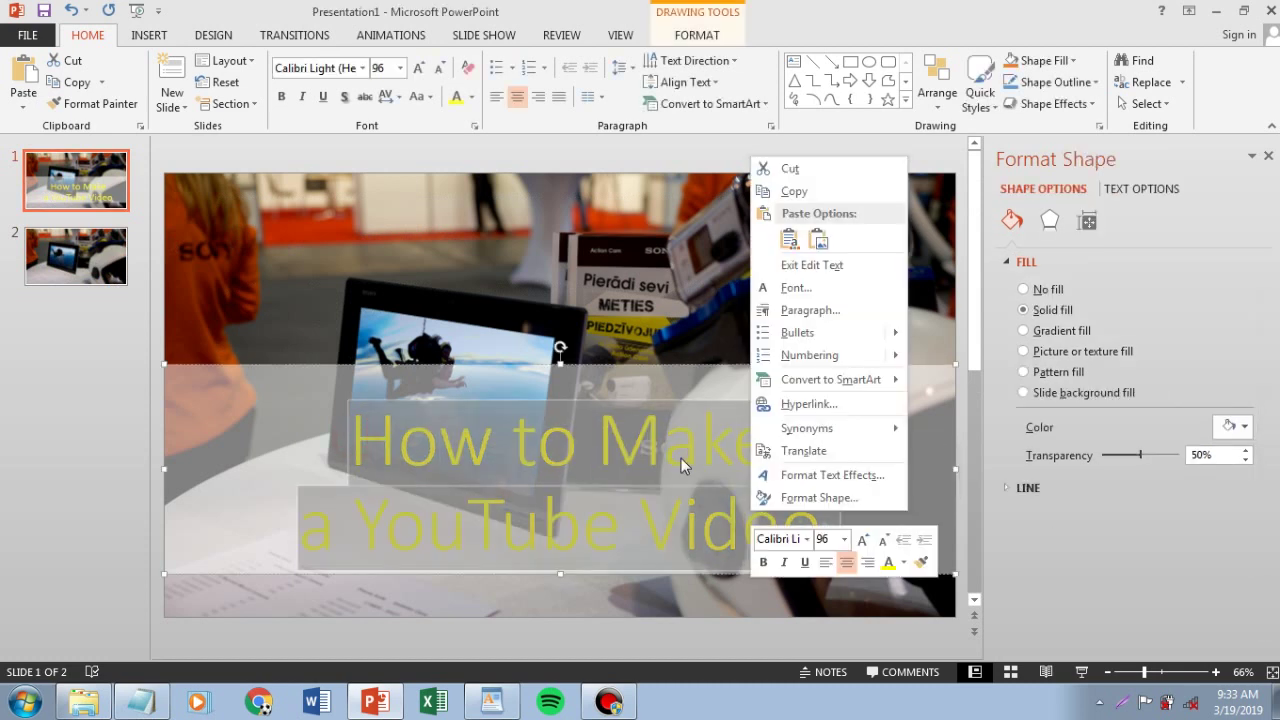
{"action": "left_click", "coordinate": [794, 191]}
{"action": "left_click", "coordinate": [68, 260]}
{"action": "key", "text": "ctrl+v"}
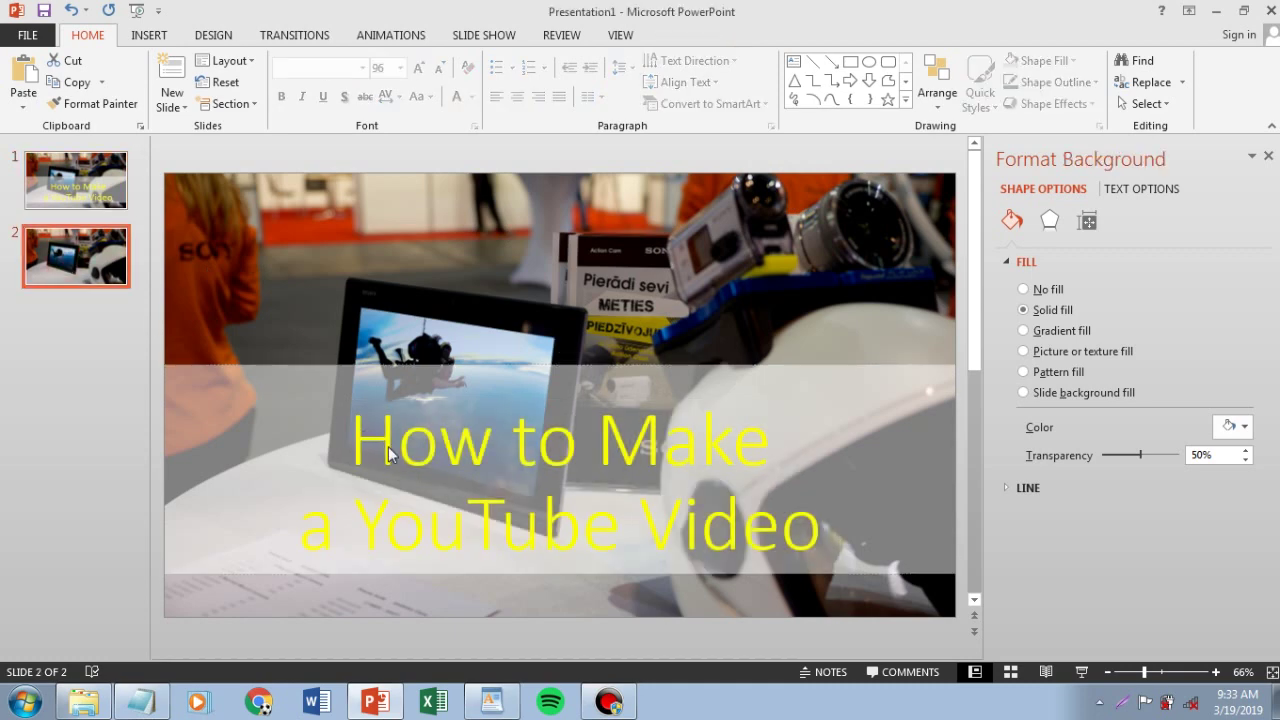
{"action": "left_click", "coordinate": [388, 252]}
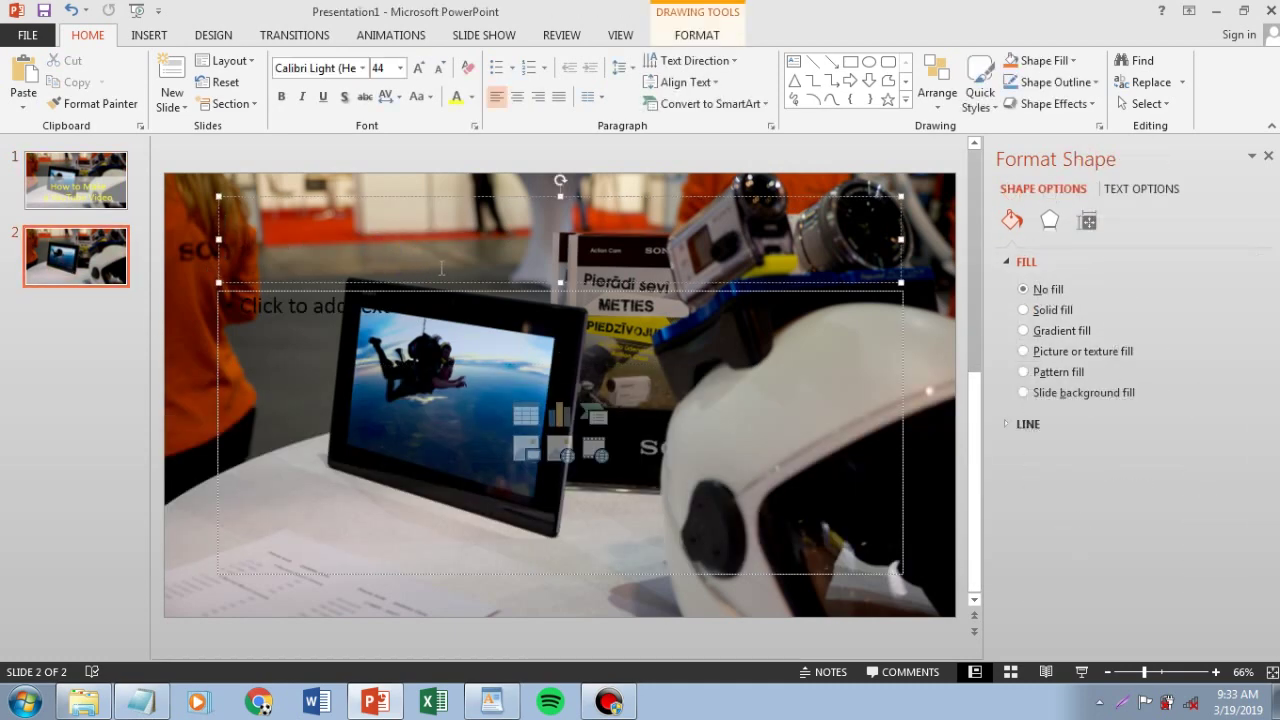
Paste the title into slide 2 as plain text, join it onto one line, and make it yellow and bold
{"action": "right_click", "coordinate": [389, 252]}
{"action": "left_click", "coordinate": [515, 335]}
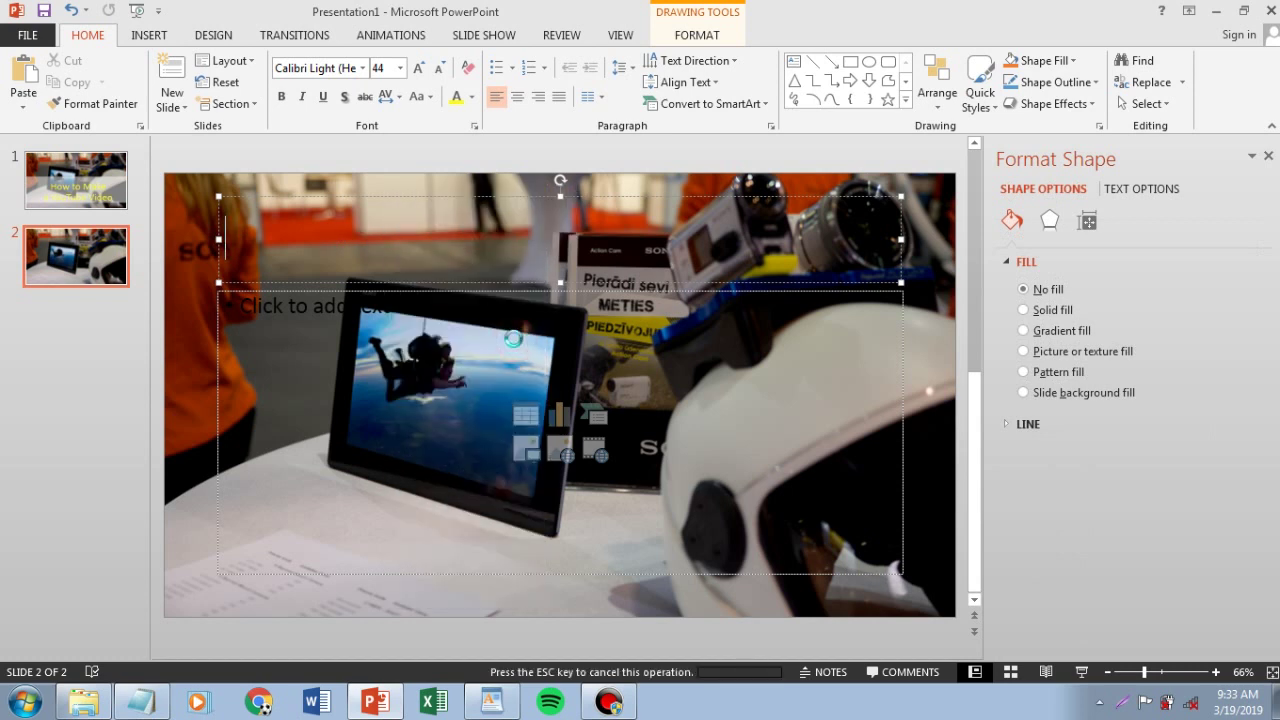
{"action": "key", "text": "ctrl+a"}
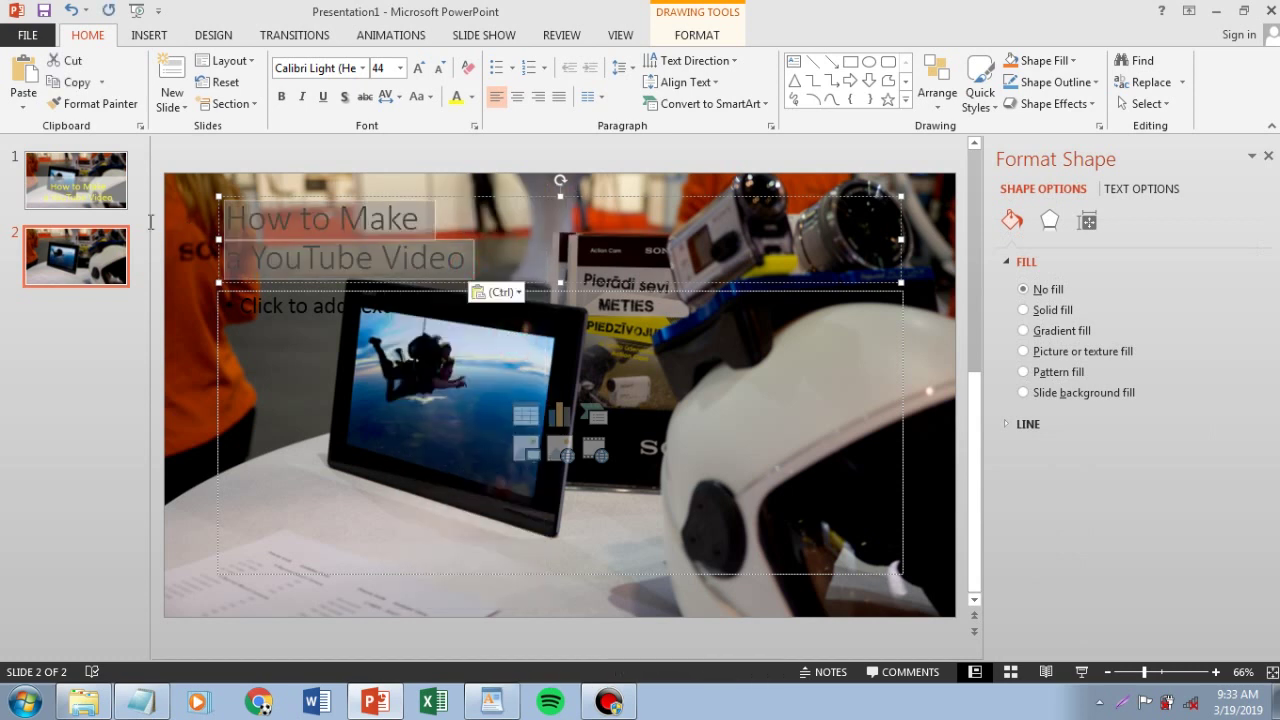
{"action": "left_click", "coordinate": [434, 225]}
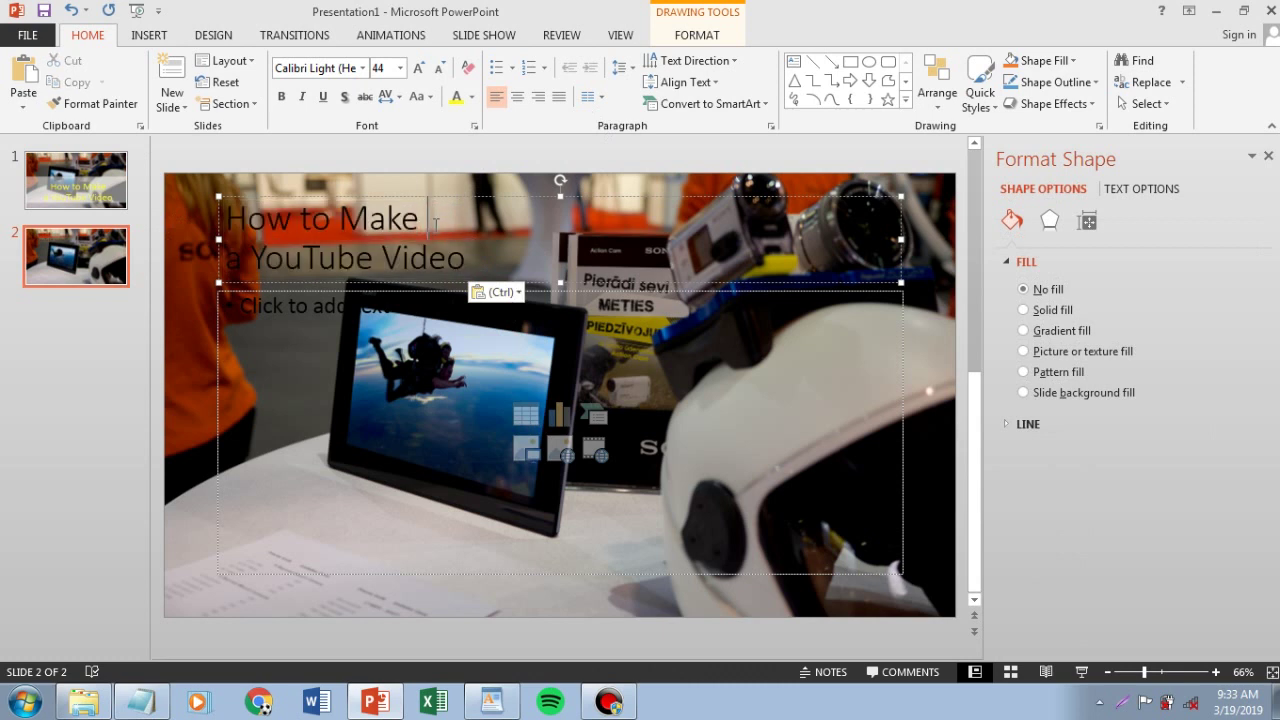
{"action": "key", "text": "Delete"}
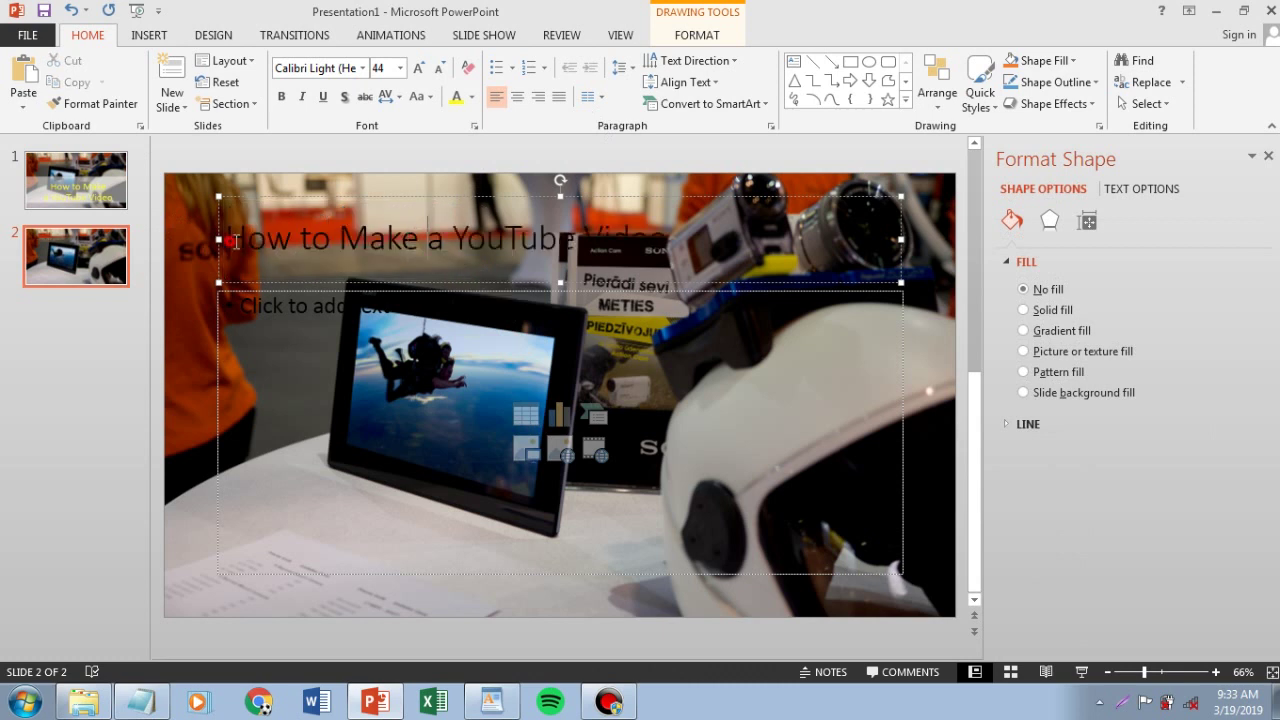
{"action": "left_click_drag", "start_coordinate": [230, 240], "coordinate": [696, 243]}
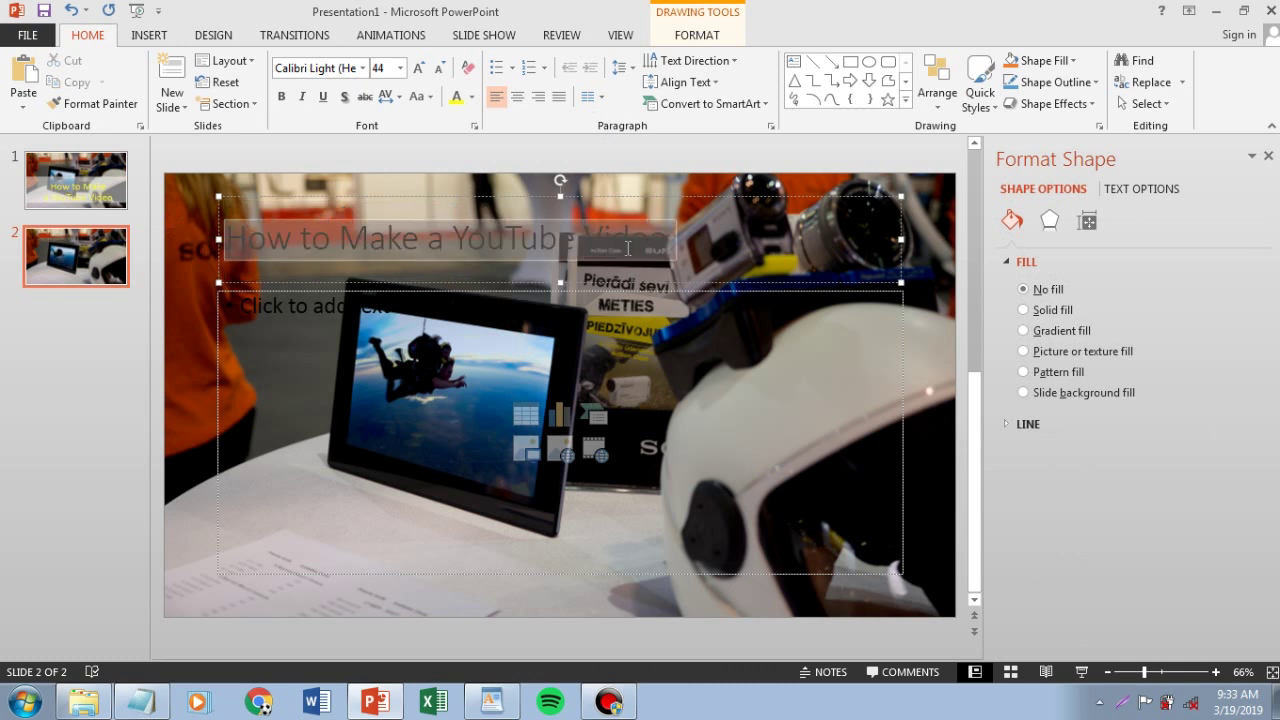
{"action": "left_click", "coordinate": [455, 97]}
{"action": "left_click", "coordinate": [283, 99]}
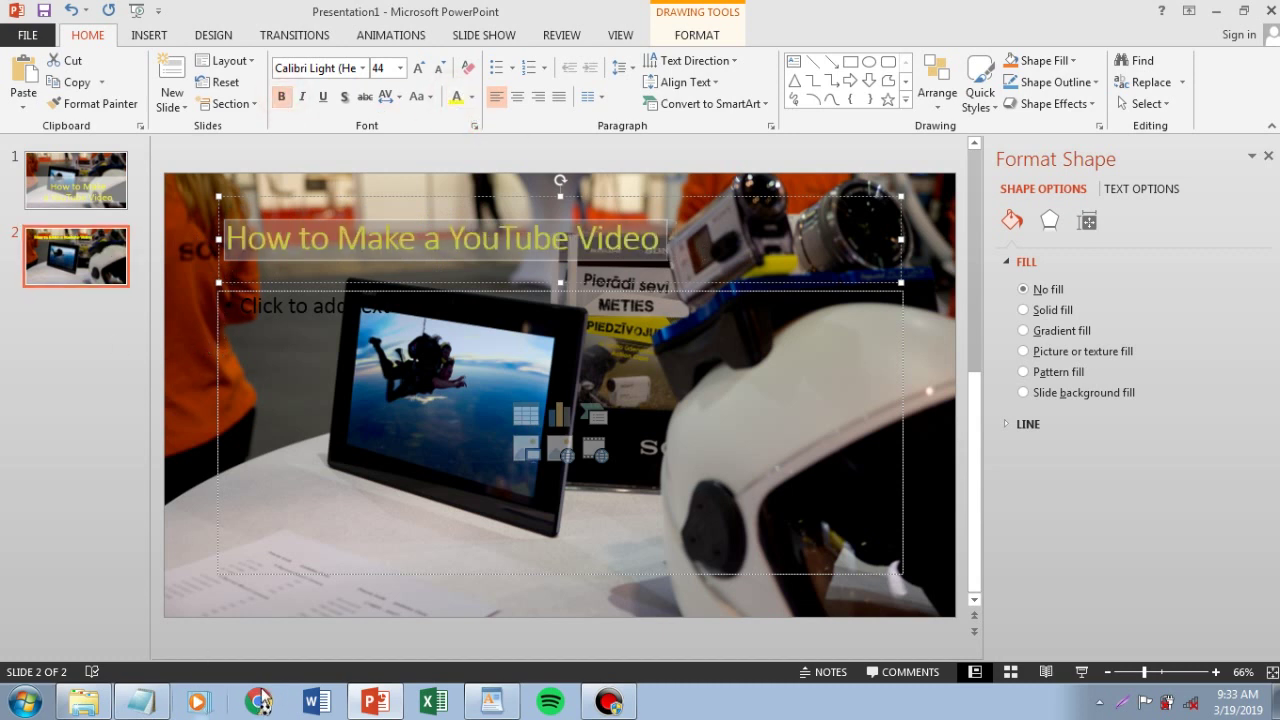
Copy the article's first paragraph from WordPad and return to PowerPoint
{"action": "left_click", "coordinate": [491, 702]}
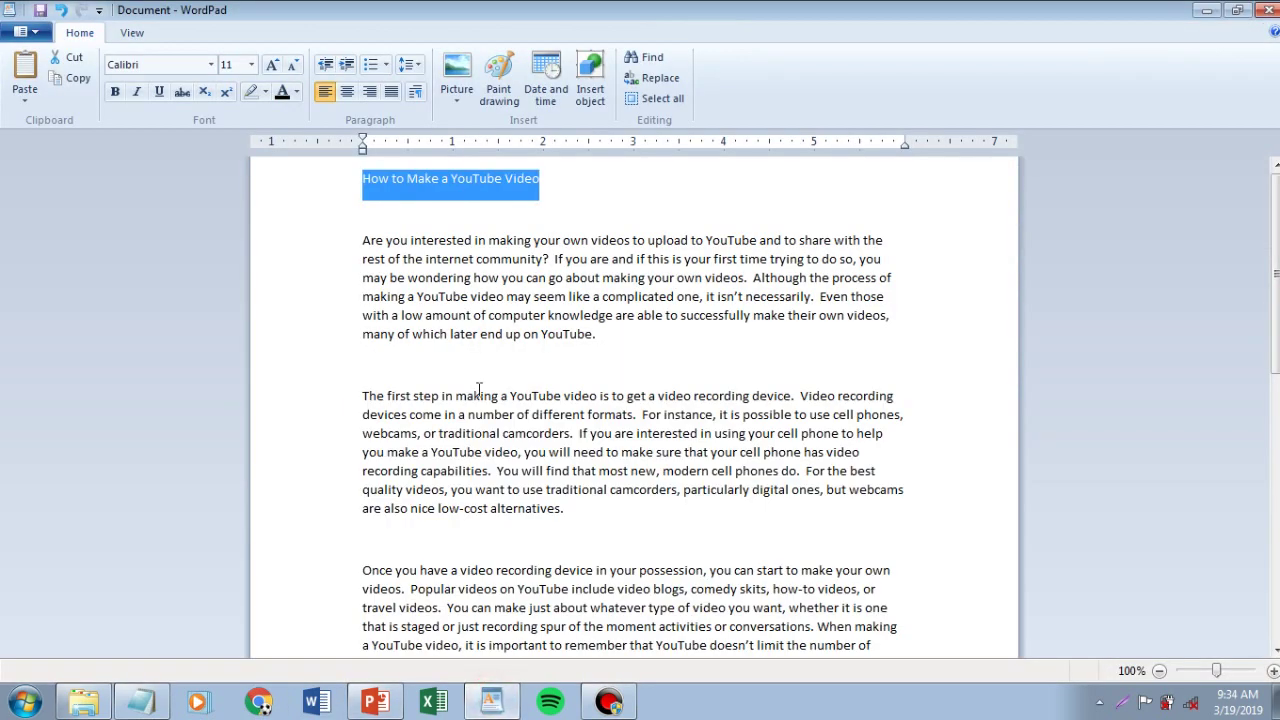
{"action": "left_click_drag", "start_coordinate": [626, 342], "coordinate": [360, 239]}
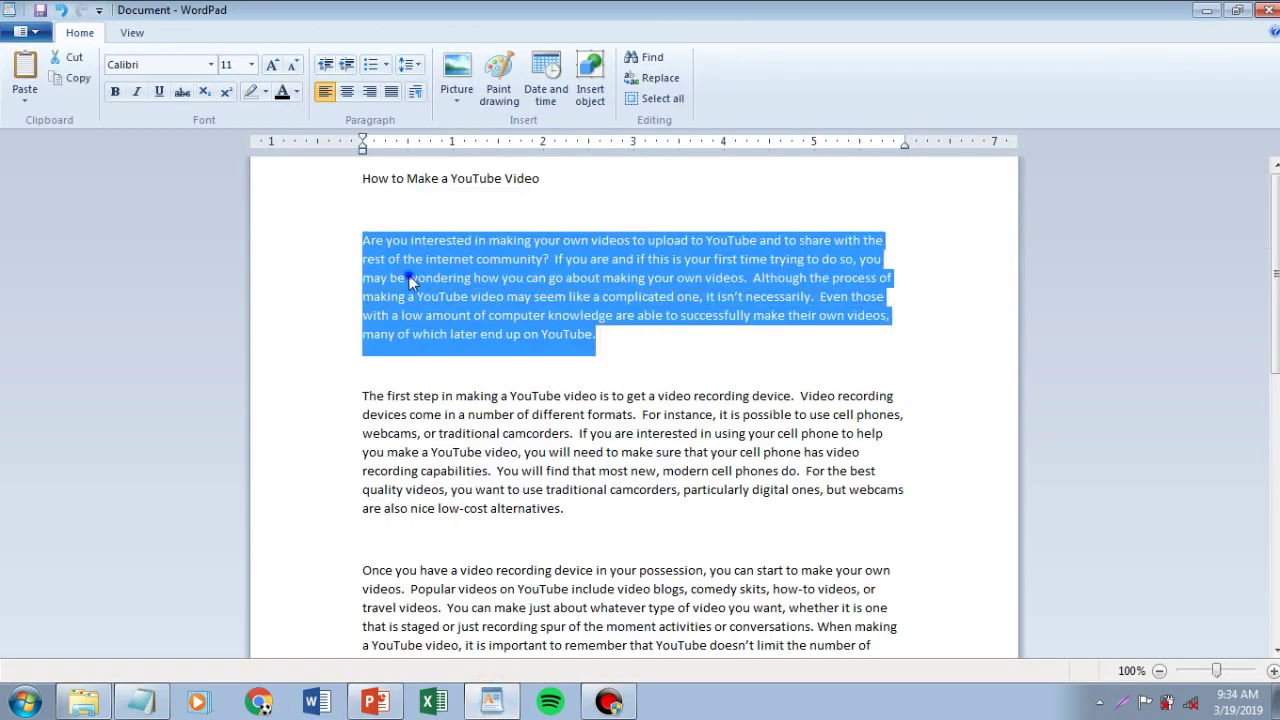
{"action": "right_click", "coordinate": [410, 281]}
{"action": "left_click", "coordinate": [445, 308]}
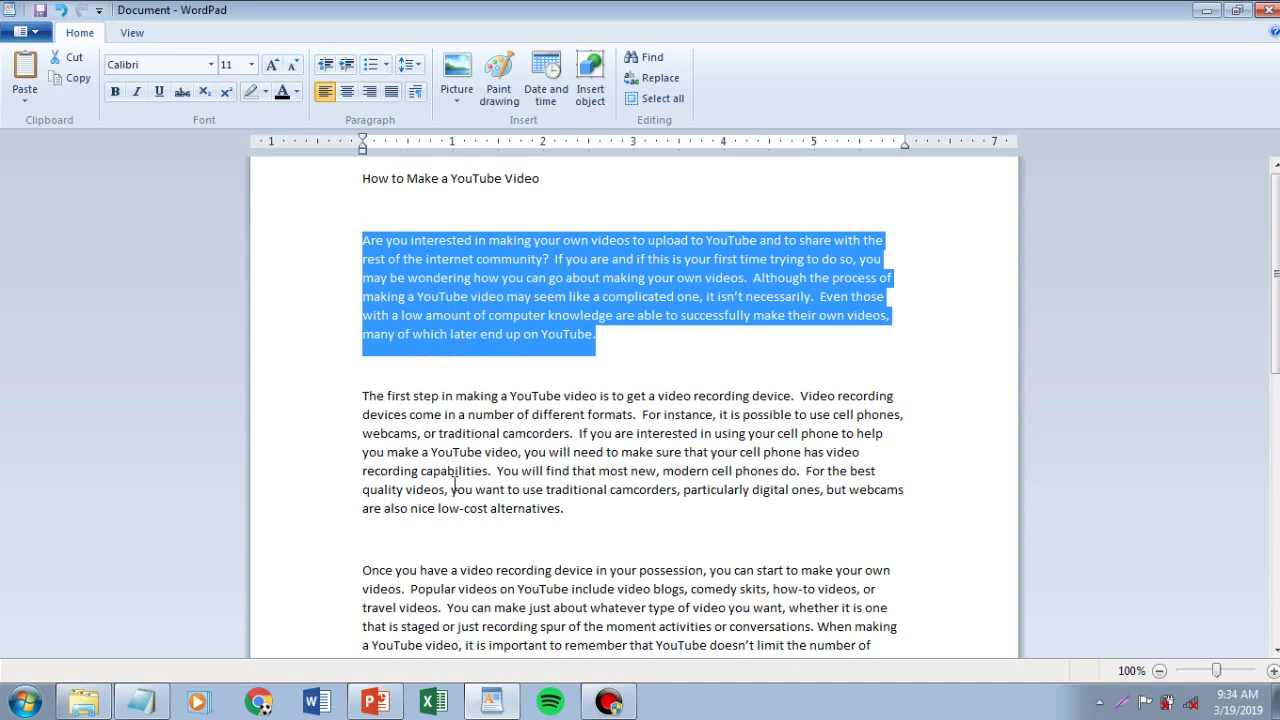
{"action": "left_click", "coordinate": [376, 702]}
Paste the intro paragraph into slide 2's content placeholder and set the Windows taskbar to auto-hide
{"action": "left_click", "coordinate": [386, 318]}
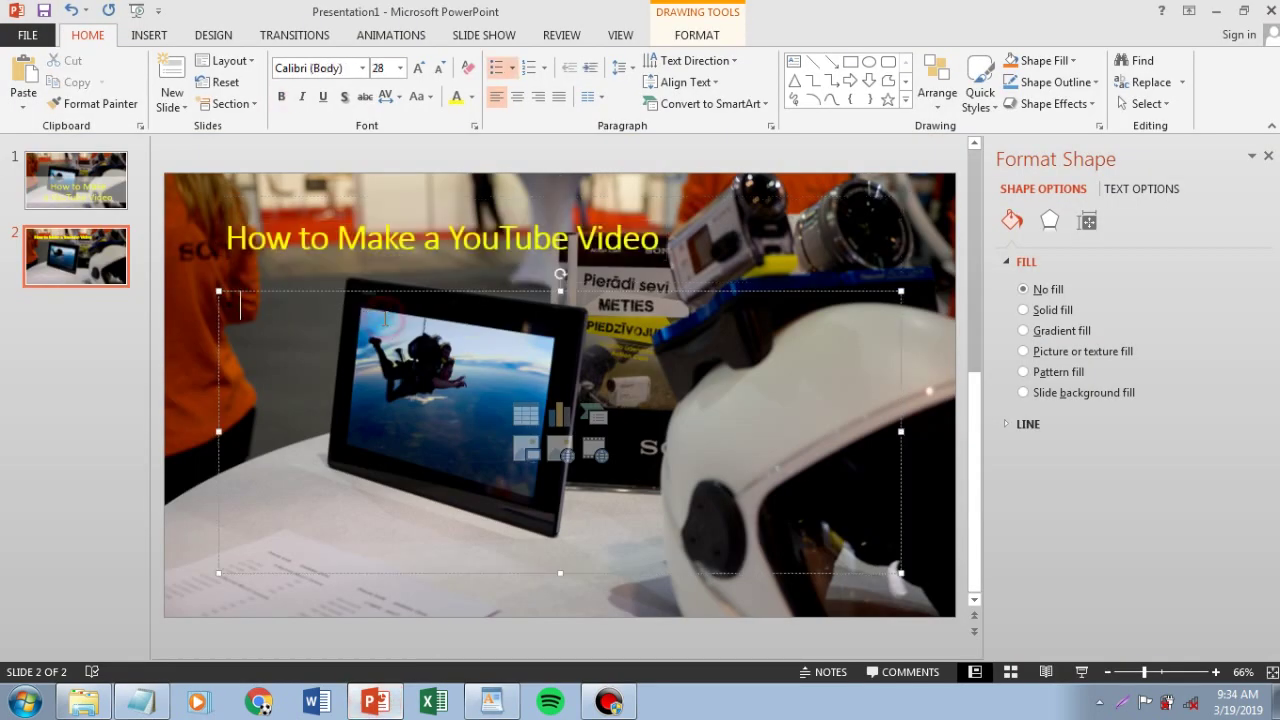
{"action": "right_click", "coordinate": [384, 316]}
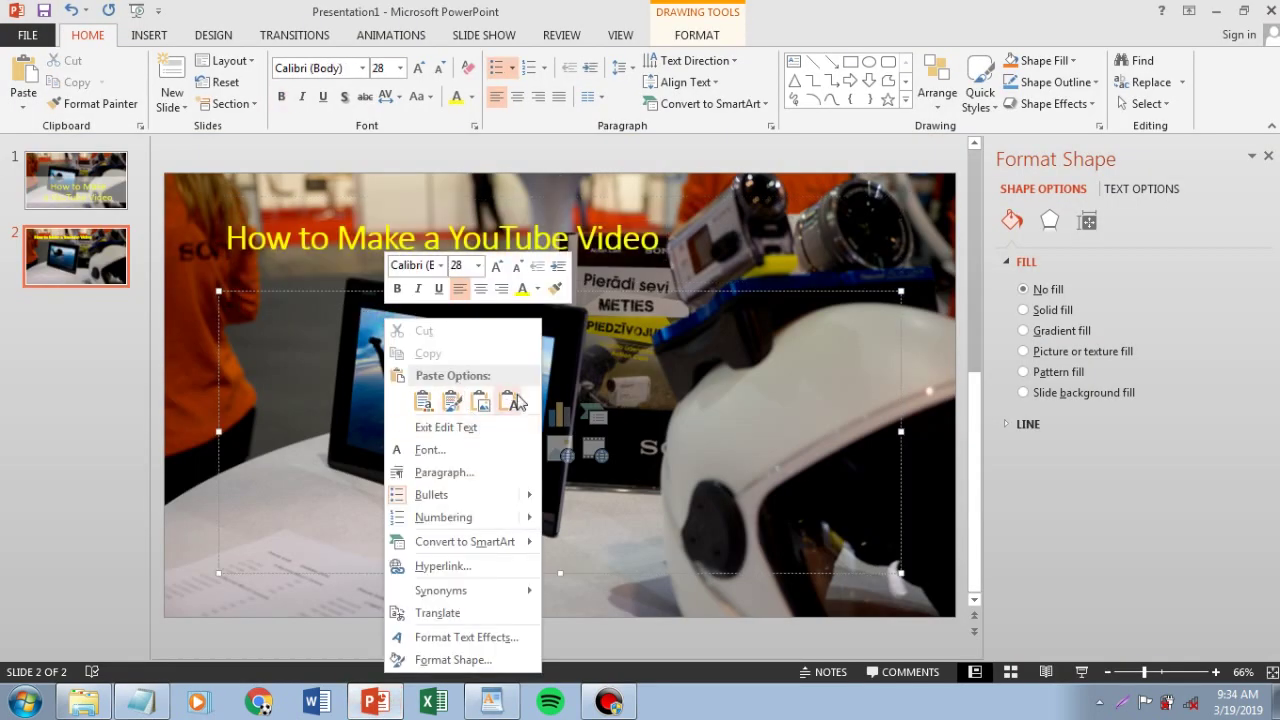
{"action": "left_click", "coordinate": [515, 398]}
{"action": "right_click", "coordinate": [850, 712]}
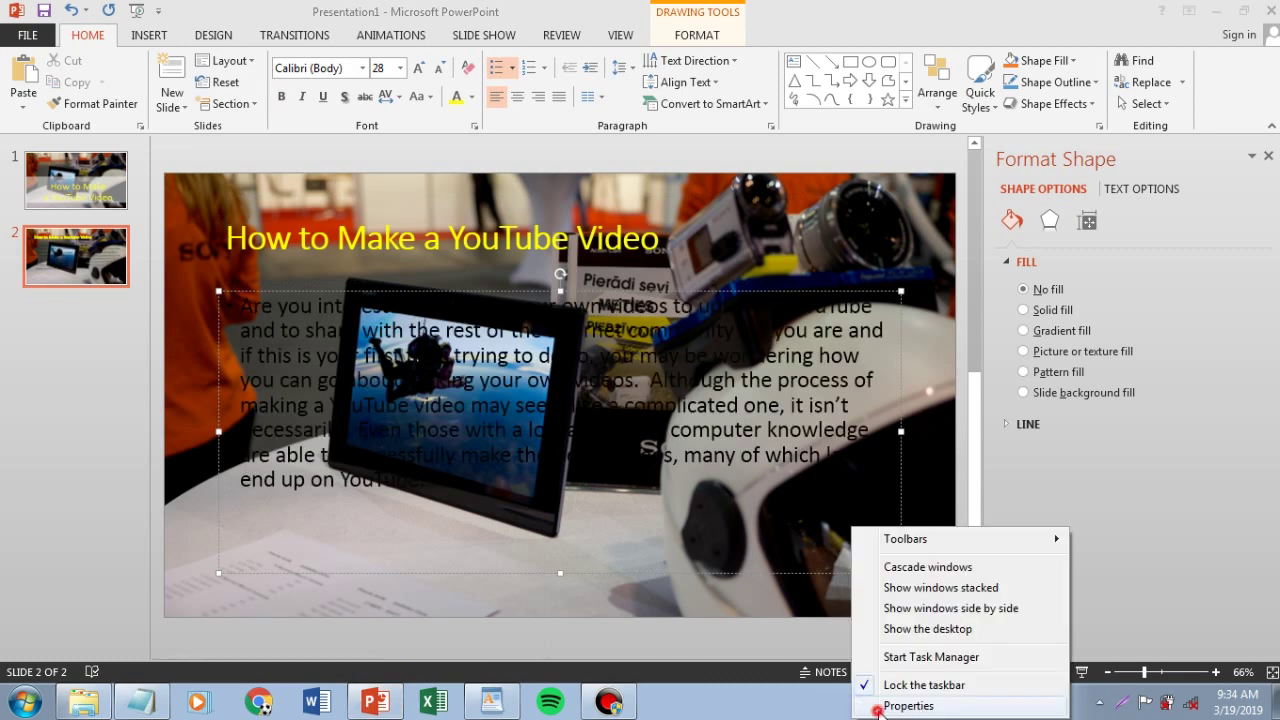
{"action": "left_click", "coordinate": [880, 697]}
{"action": "left_click", "coordinate": [128, 365]}
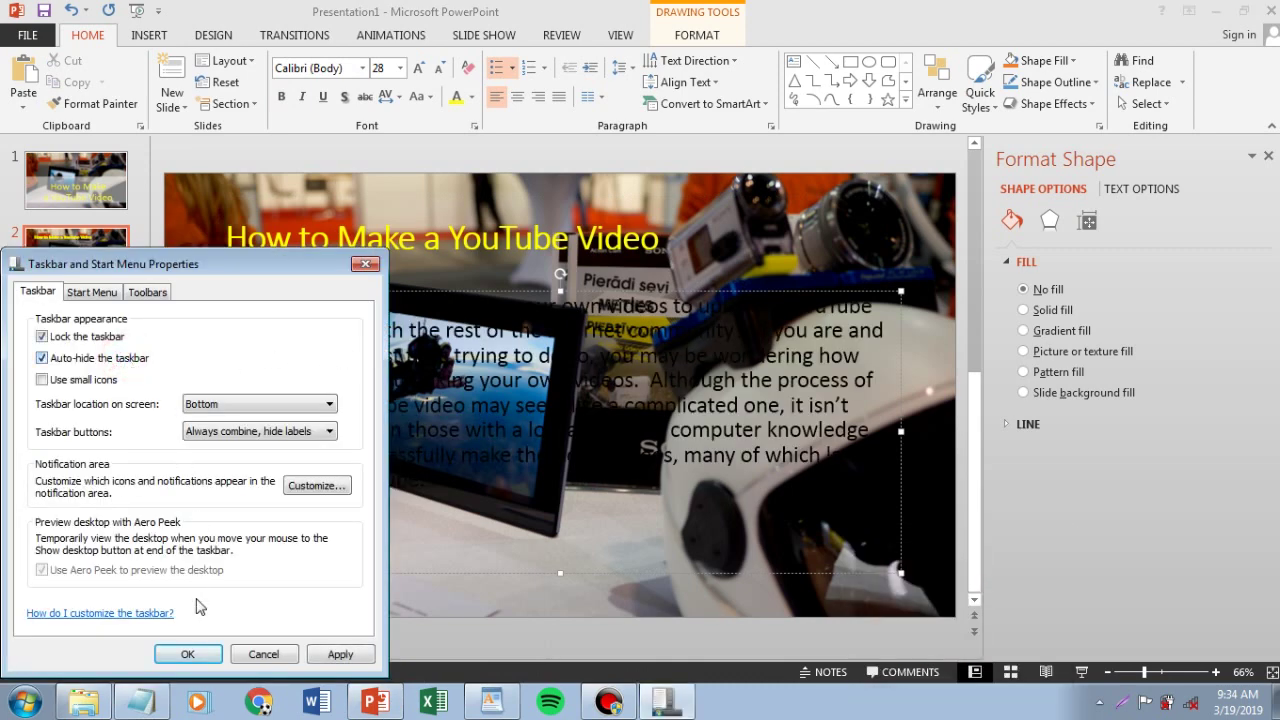
{"action": "left_click", "coordinate": [187, 653]}
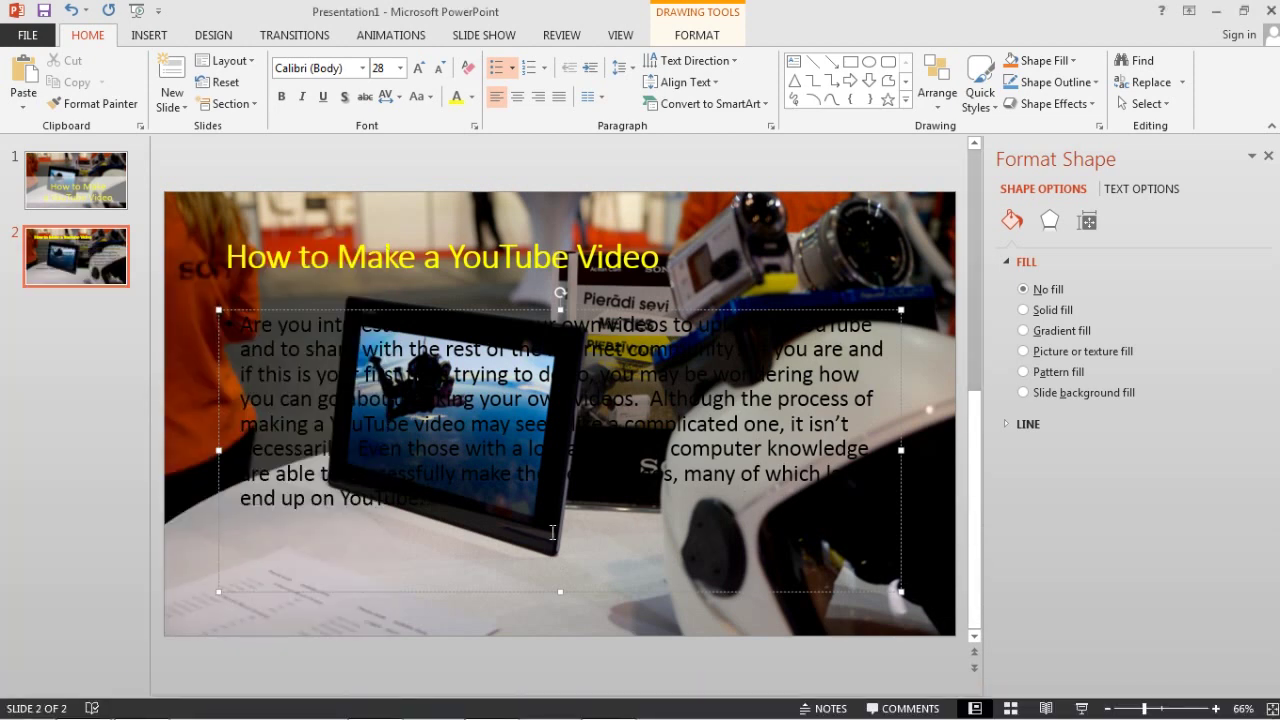
Color the body text yellow, widen its box to both slide edges, and remove the bullet
{"action": "left_click_drag", "start_coordinate": [552, 533], "coordinate": [448, 110]}
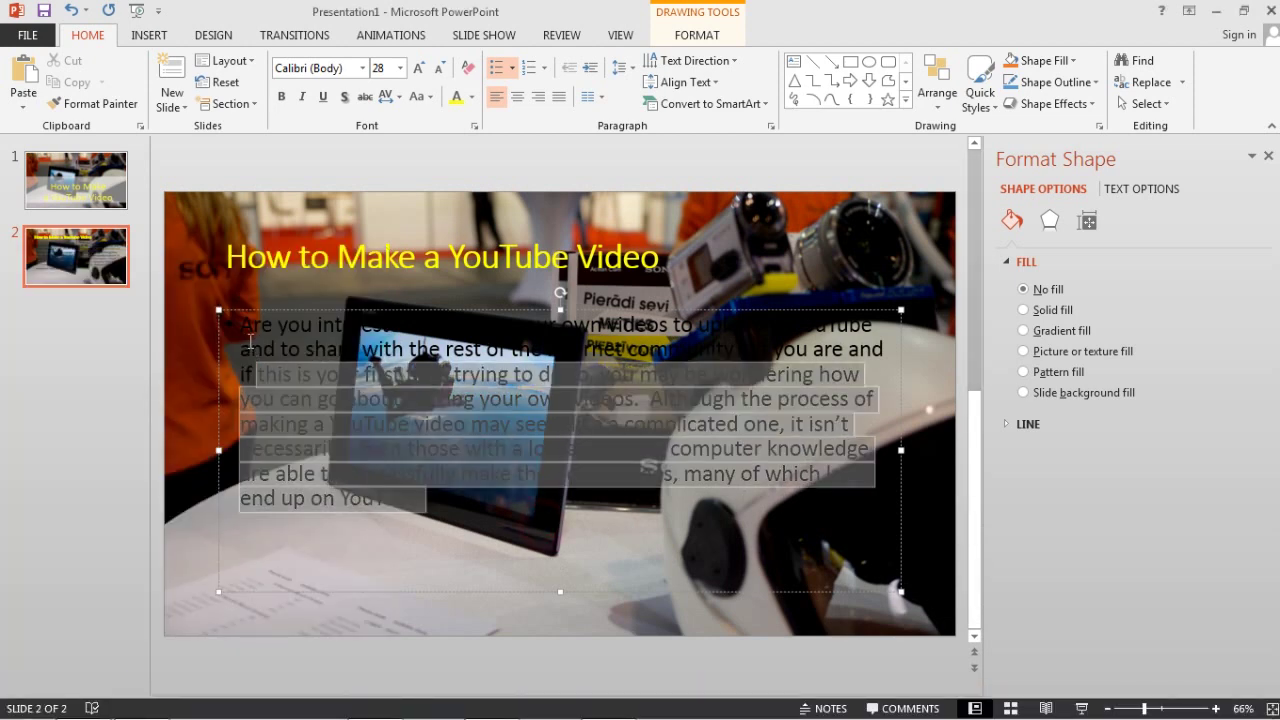
{"action": "left_click", "coordinate": [455, 98]}
{"action": "left_click_drag", "start_coordinate": [219, 450], "coordinate": [163, 447]}
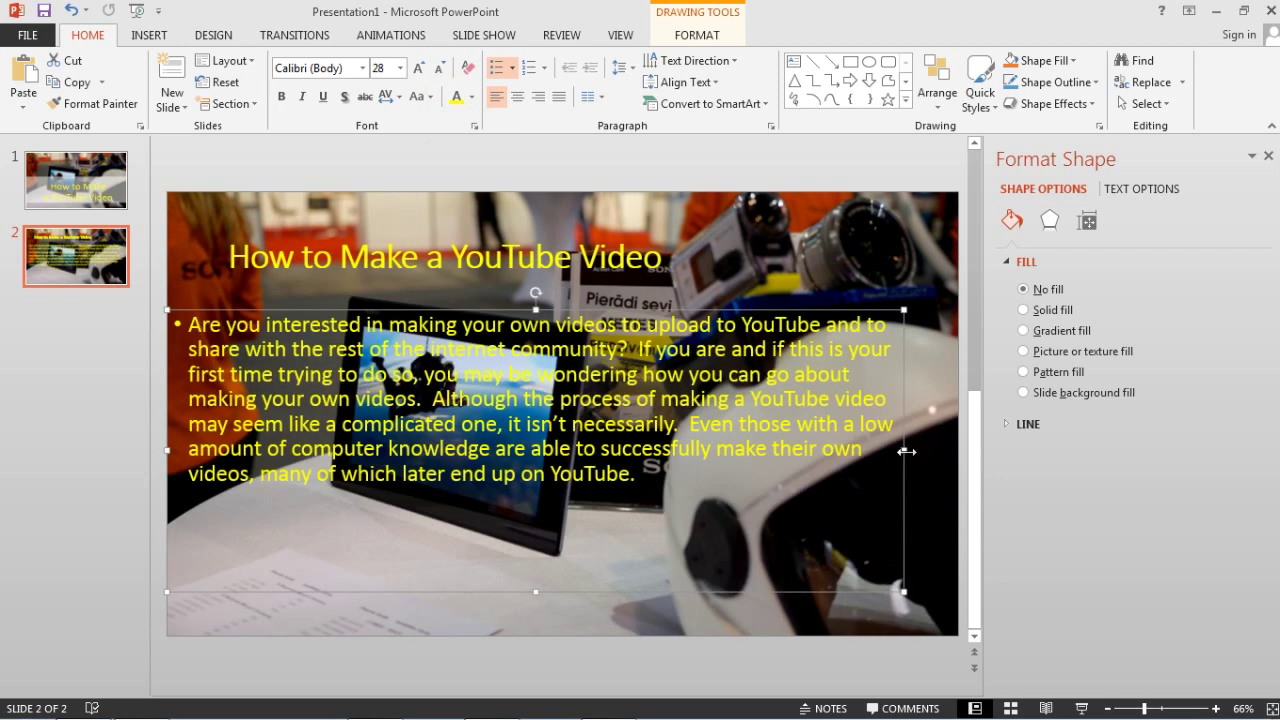
{"action": "left_click_drag", "start_coordinate": [906, 451], "coordinate": [958, 451]}
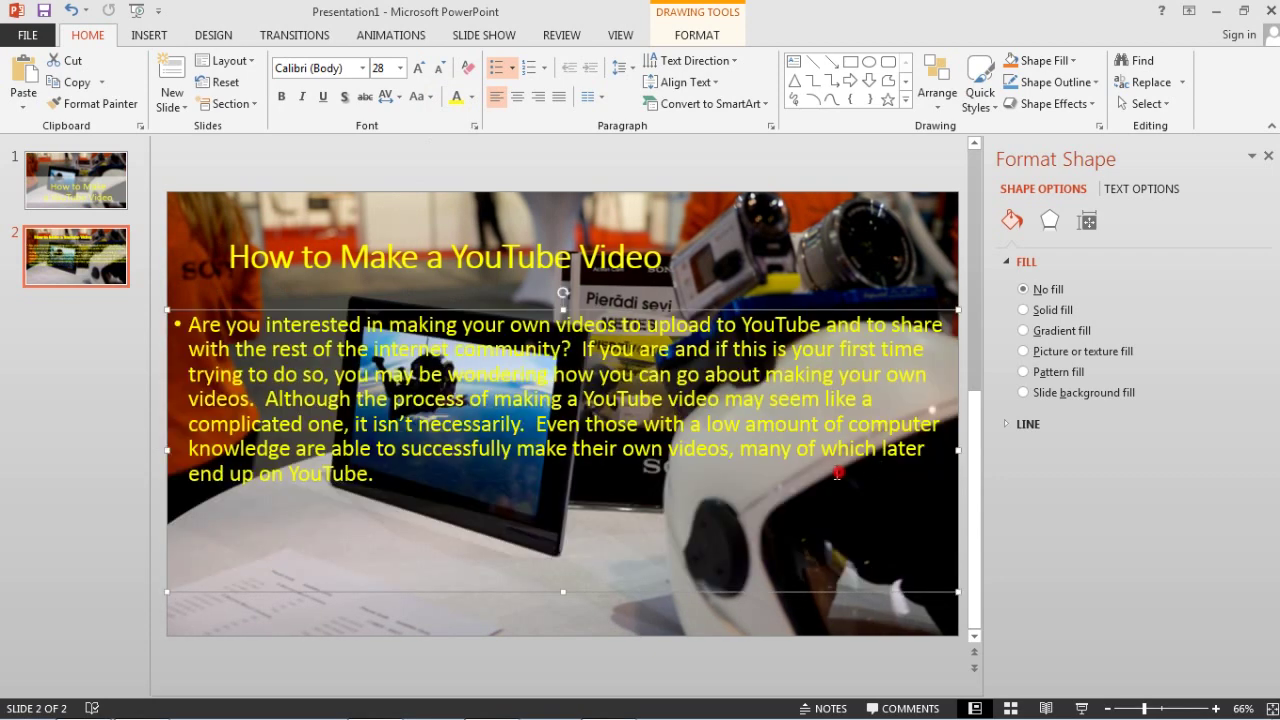
{"action": "left_click_drag", "start_coordinate": [838, 473], "coordinate": [190, 325]}
{"action": "left_click", "coordinate": [190, 325]}
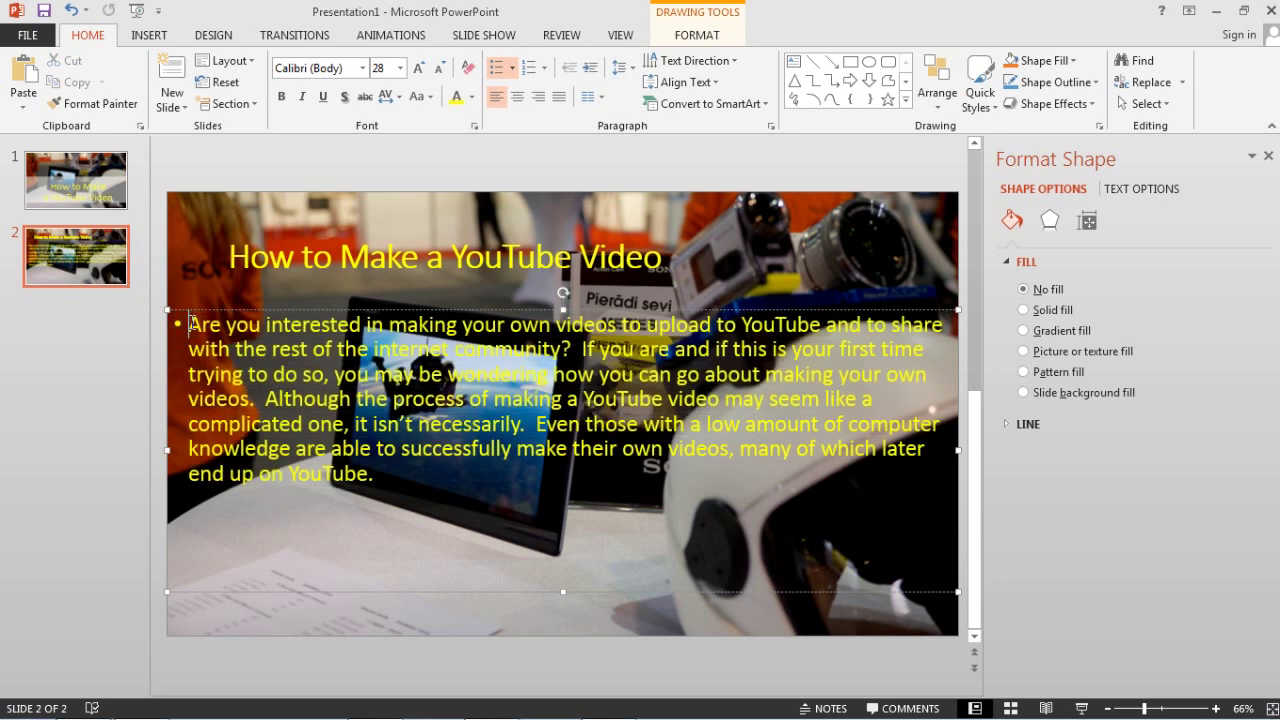
{"action": "key", "text": "BackSpace"}
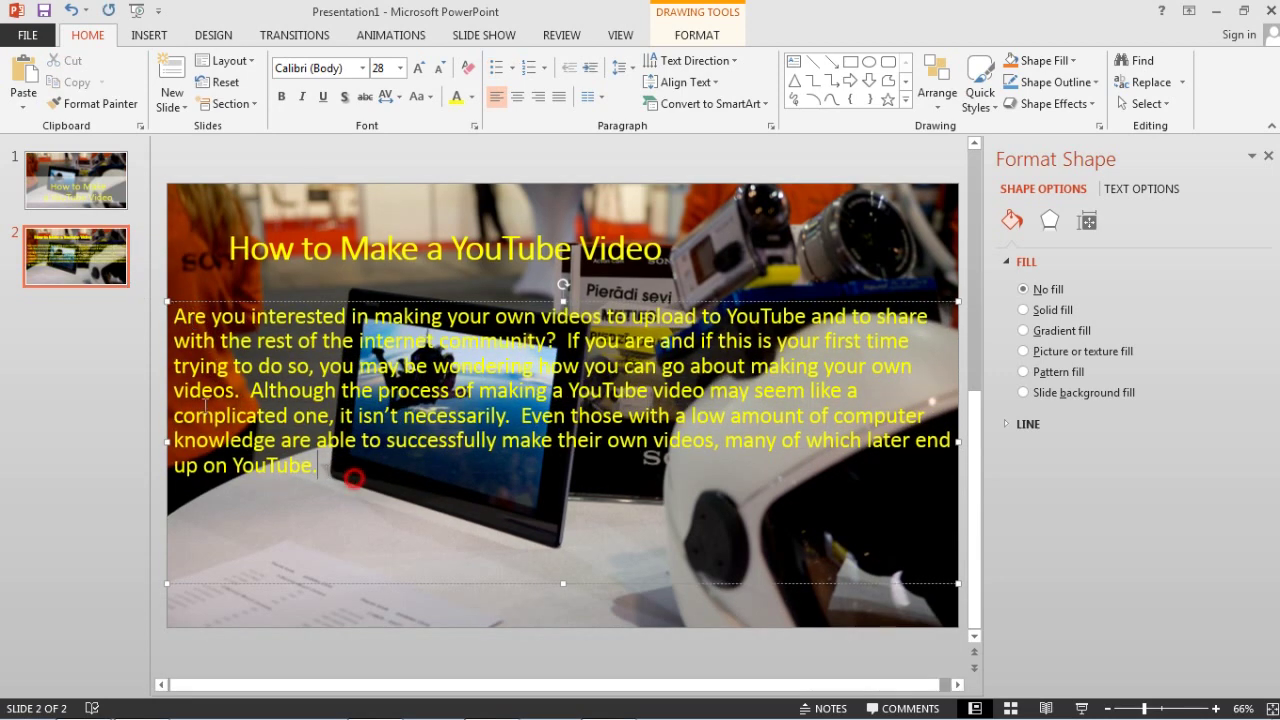
Give slide 2's body text box a white solid fill at 70% transparency
{"action": "left_click_drag", "start_coordinate": [354, 478], "coordinate": [118, 309]}
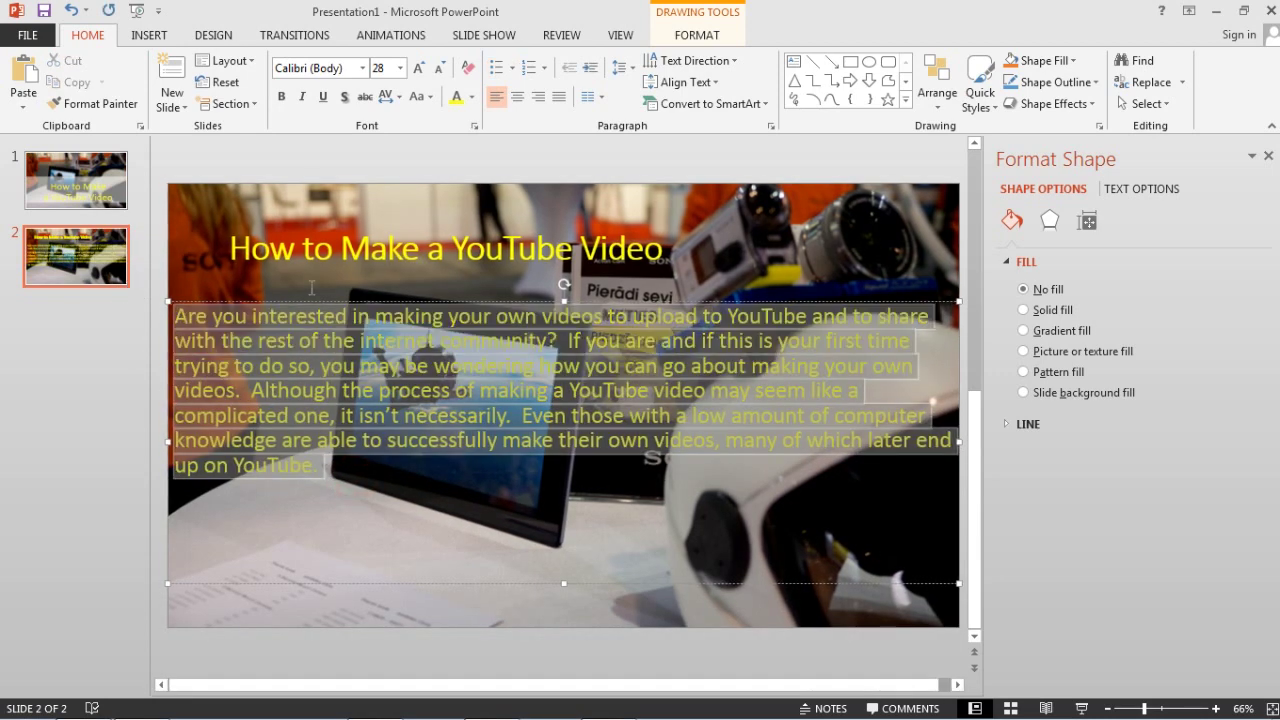
{"action": "left_click", "coordinate": [1041, 310]}
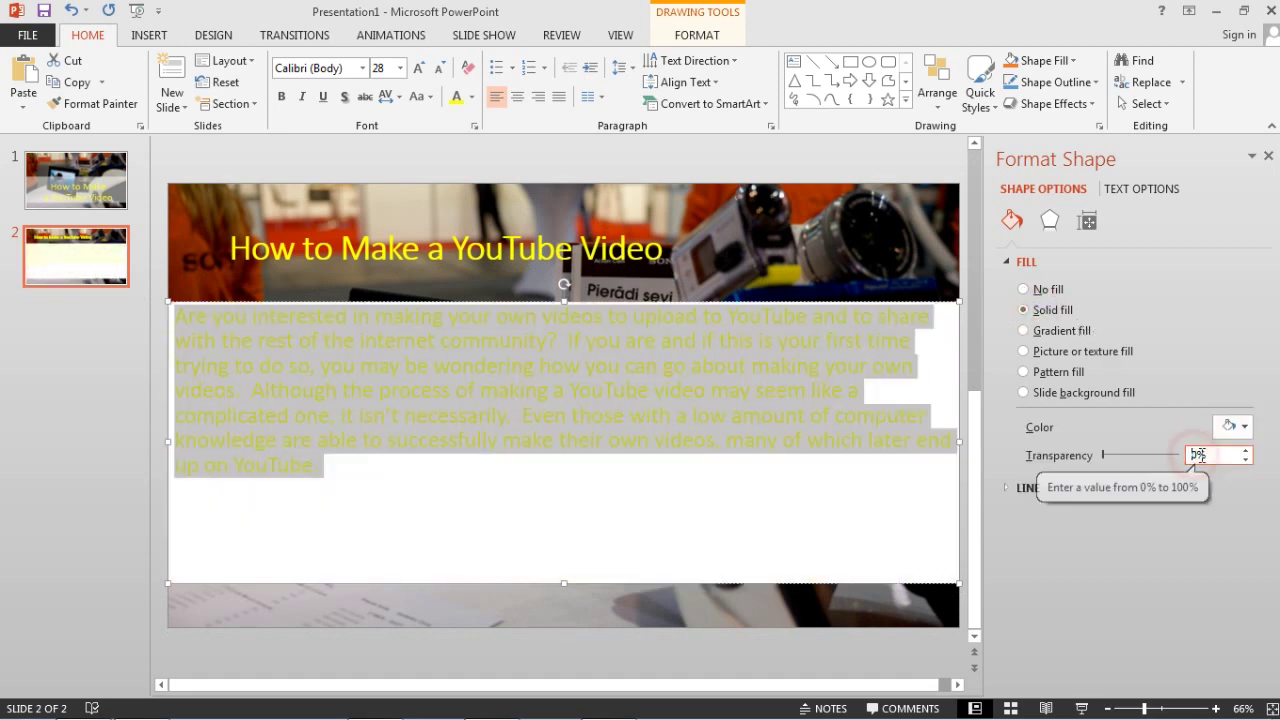
{"action": "type", "text": "70"}
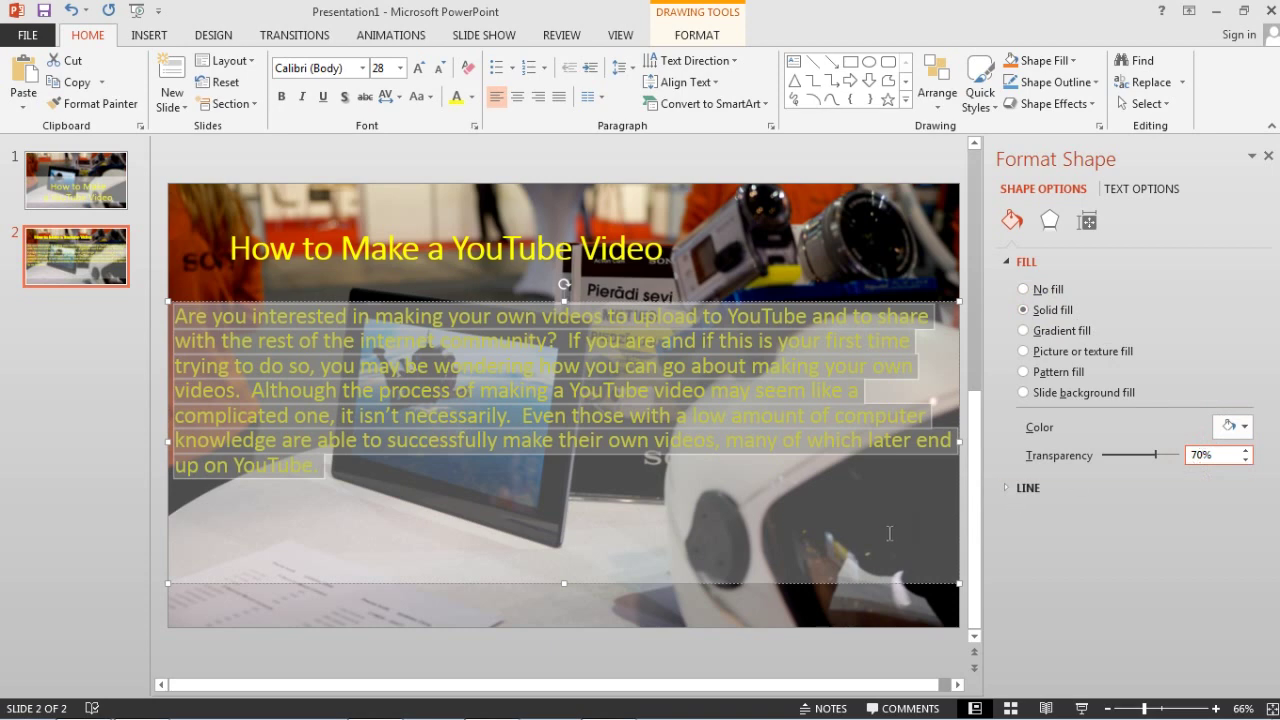
{"action": "left_click", "coordinate": [889, 533]}
Shorten slide 2's text box to fit, justify the paragraph and set 1.5 line spacing
{"action": "left_click_drag", "start_coordinate": [565, 583], "coordinate": [578, 528]}
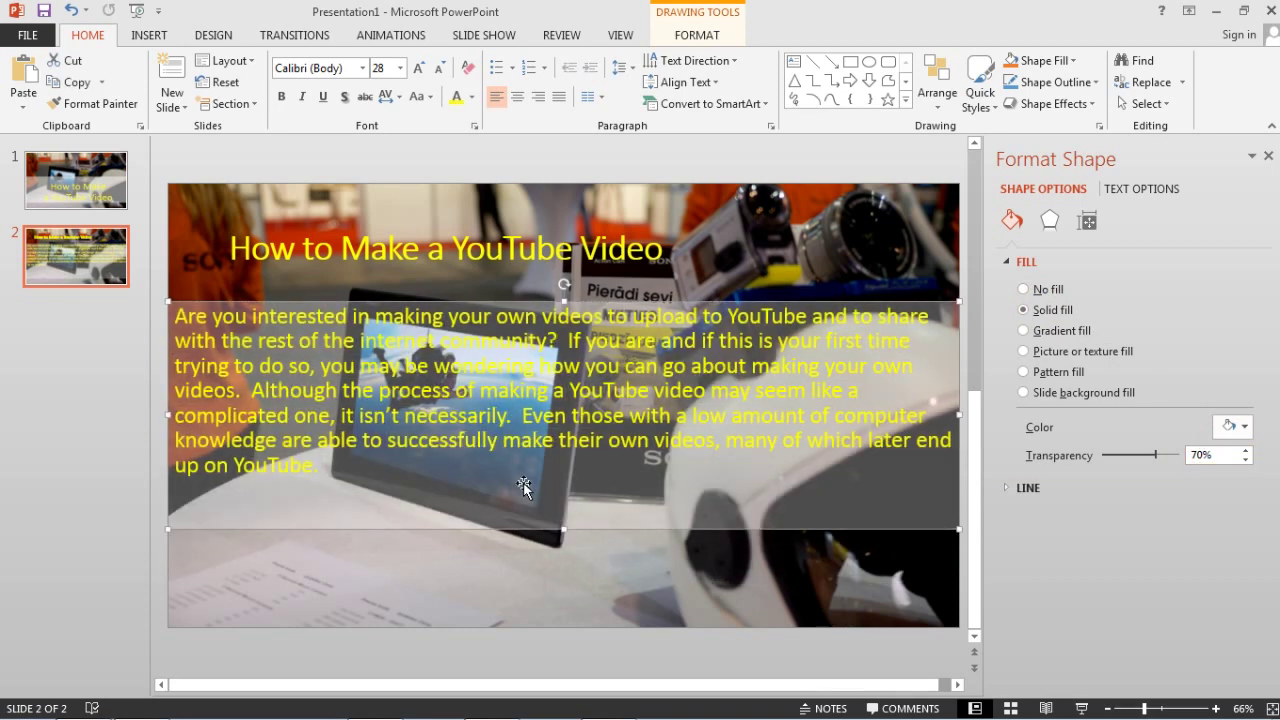
{"action": "left_click_drag", "start_coordinate": [390, 470], "coordinate": [283, 316]}
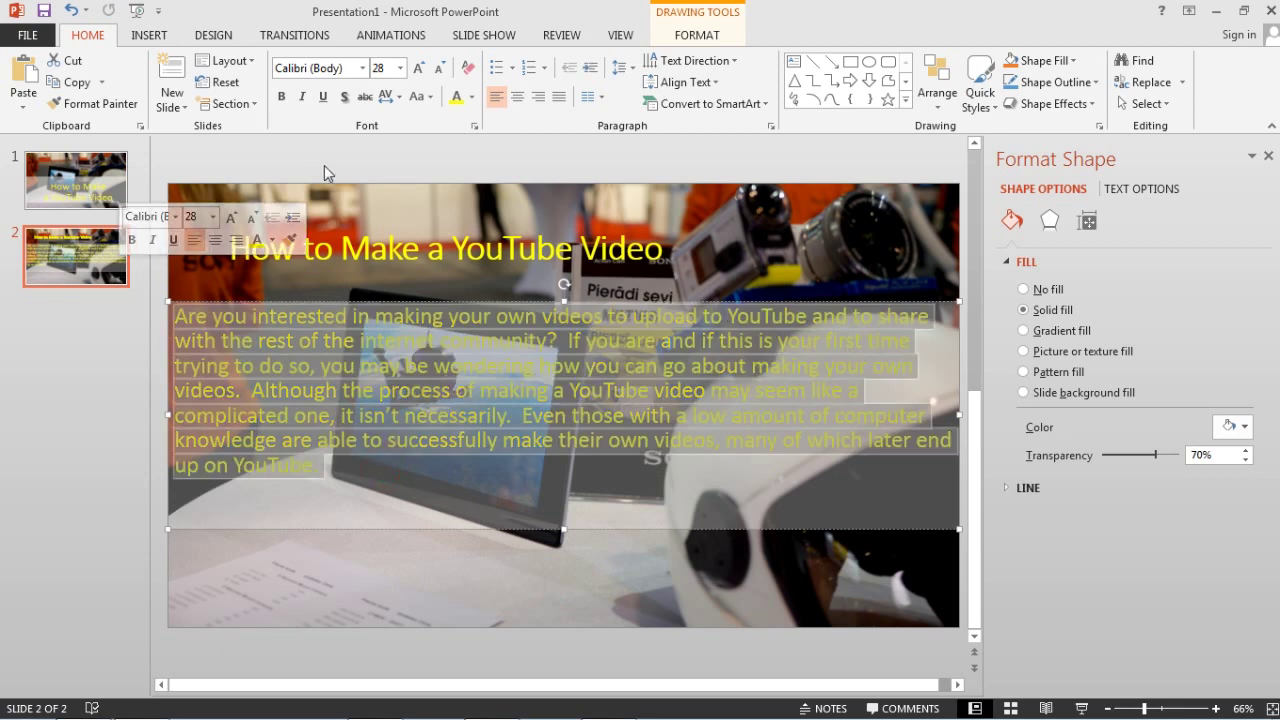
{"action": "left_click", "coordinate": [558, 97]}
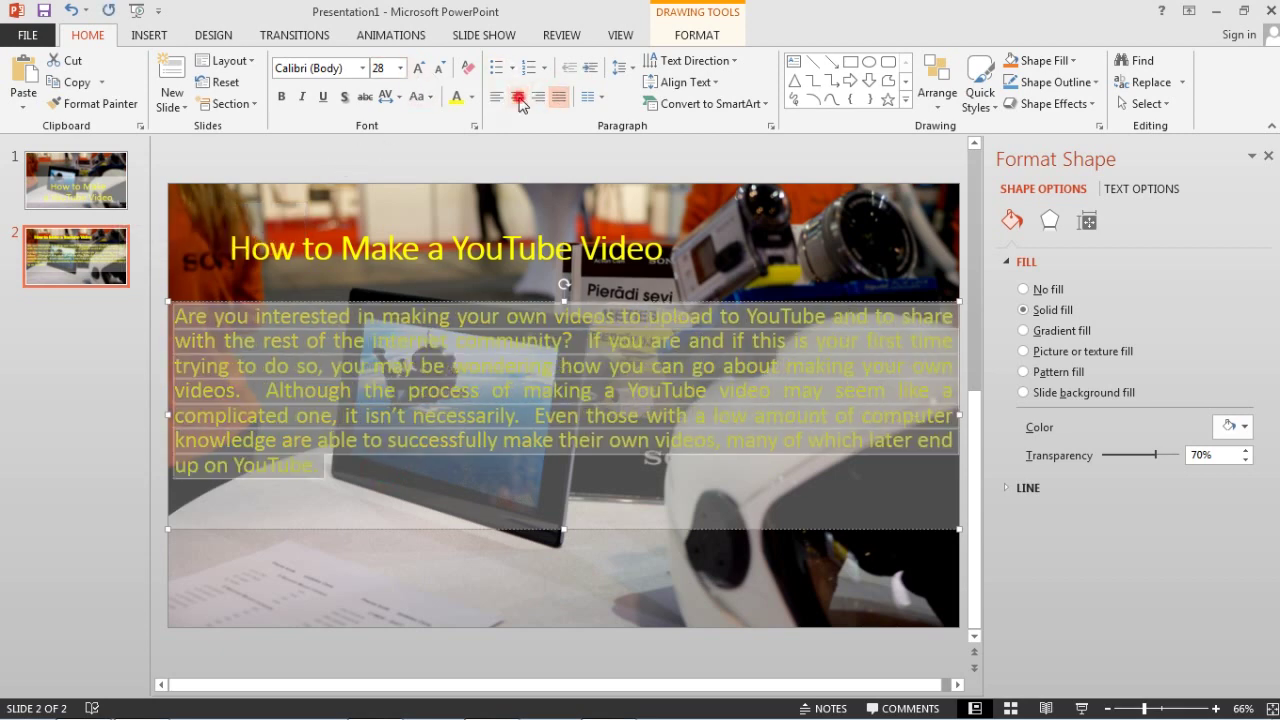
{"action": "left_click", "coordinate": [518, 97]}
{"action": "left_click", "coordinate": [496, 99]}
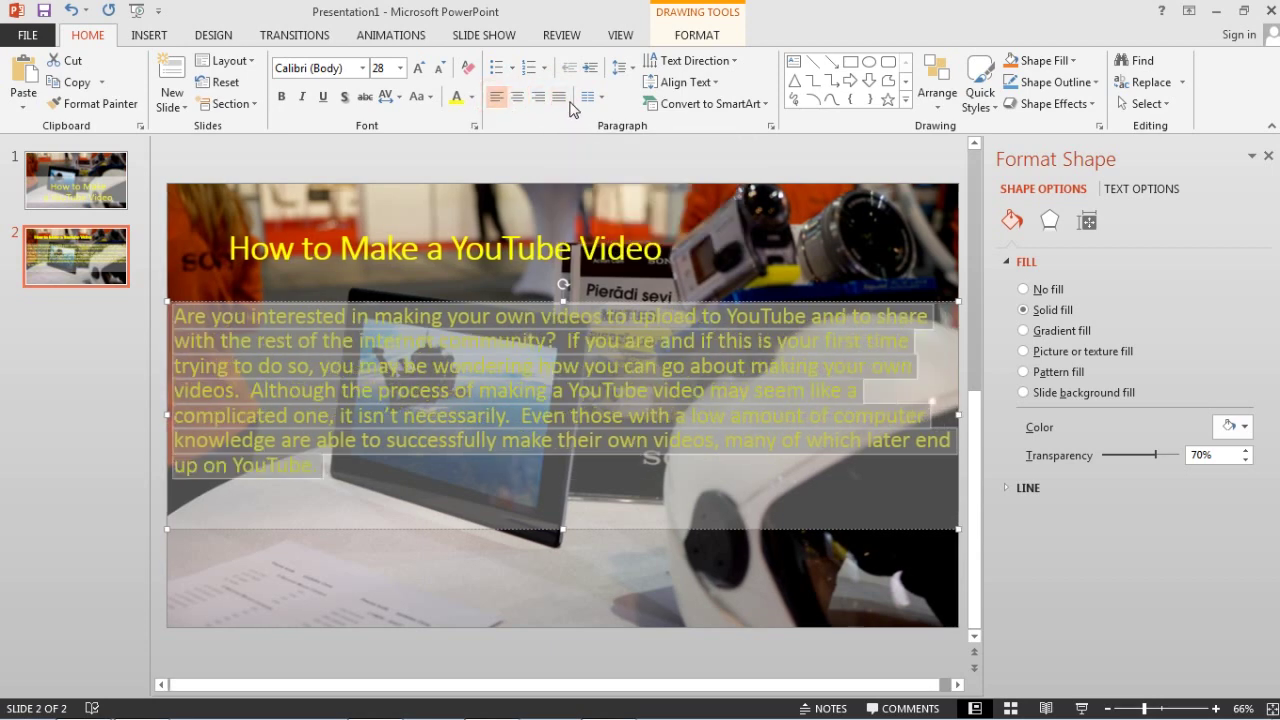
{"action": "left_click", "coordinate": [560, 98]}
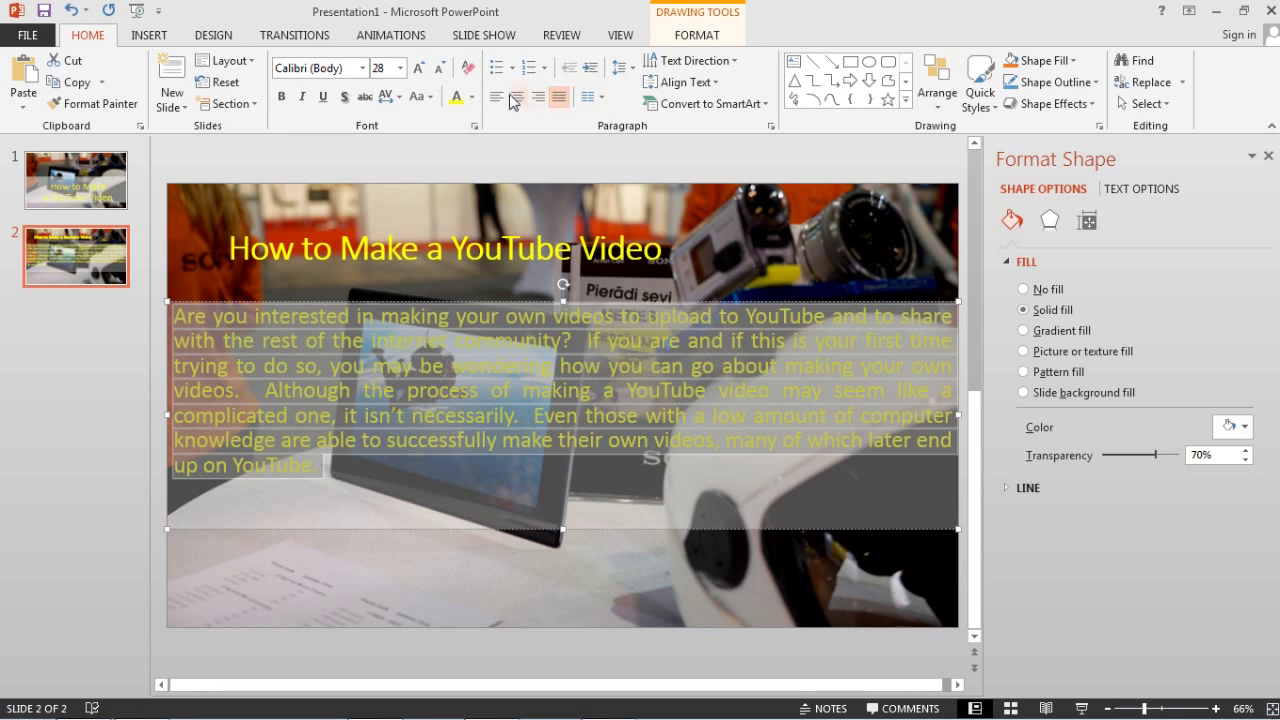
{"action": "left_click", "coordinate": [622, 68]}
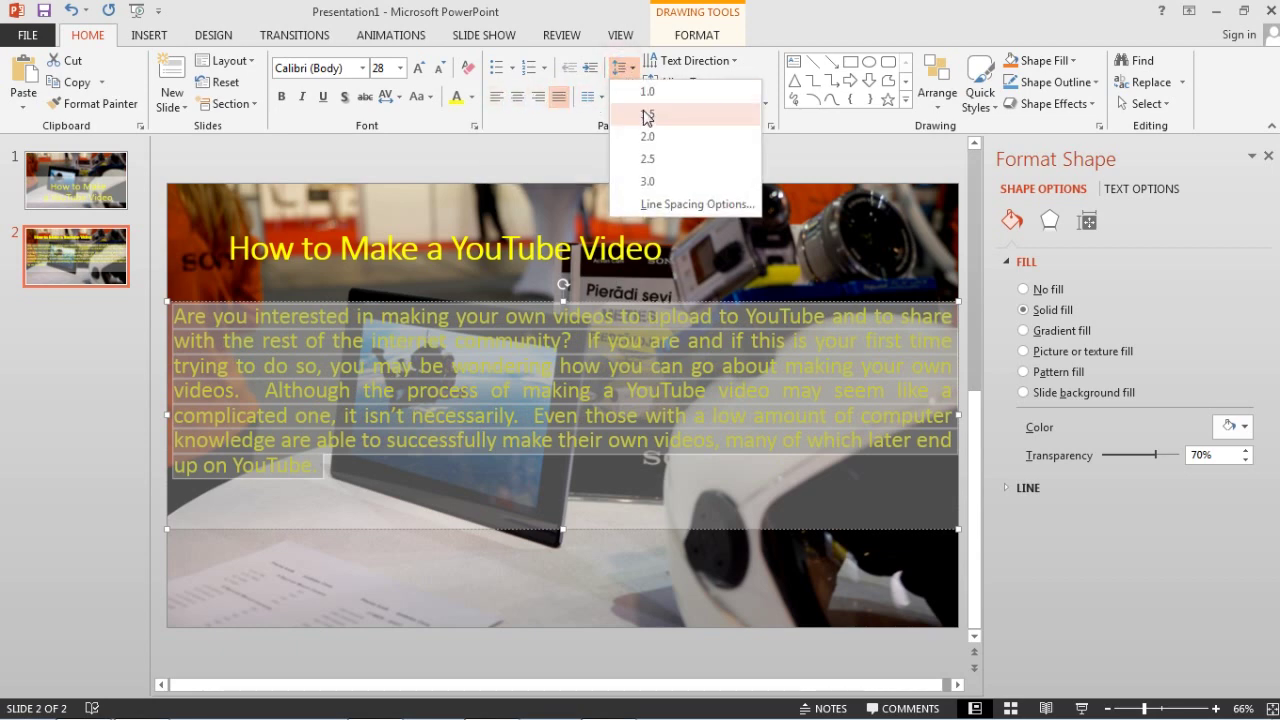
{"action": "left_click", "coordinate": [647, 118]}
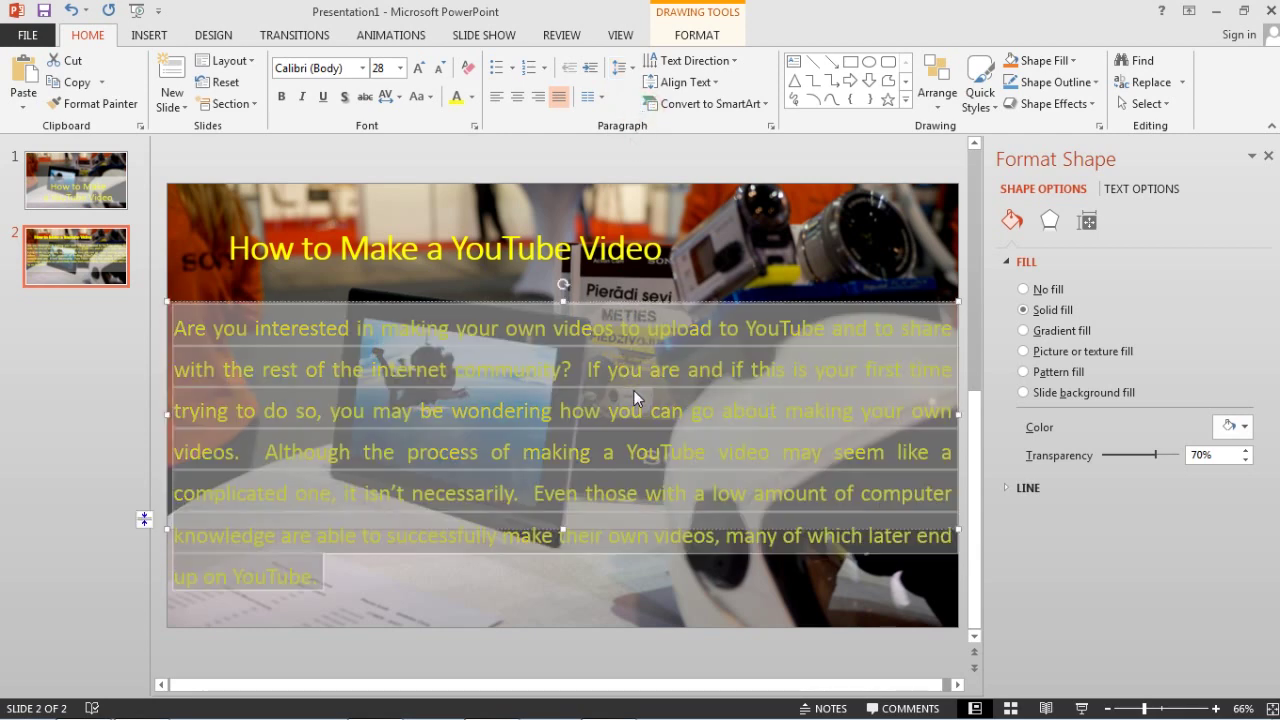
{"action": "type", "text": "0"}
Change the text box fill transparency from 70% to 50%
{"action": "key", "text": "Return"}
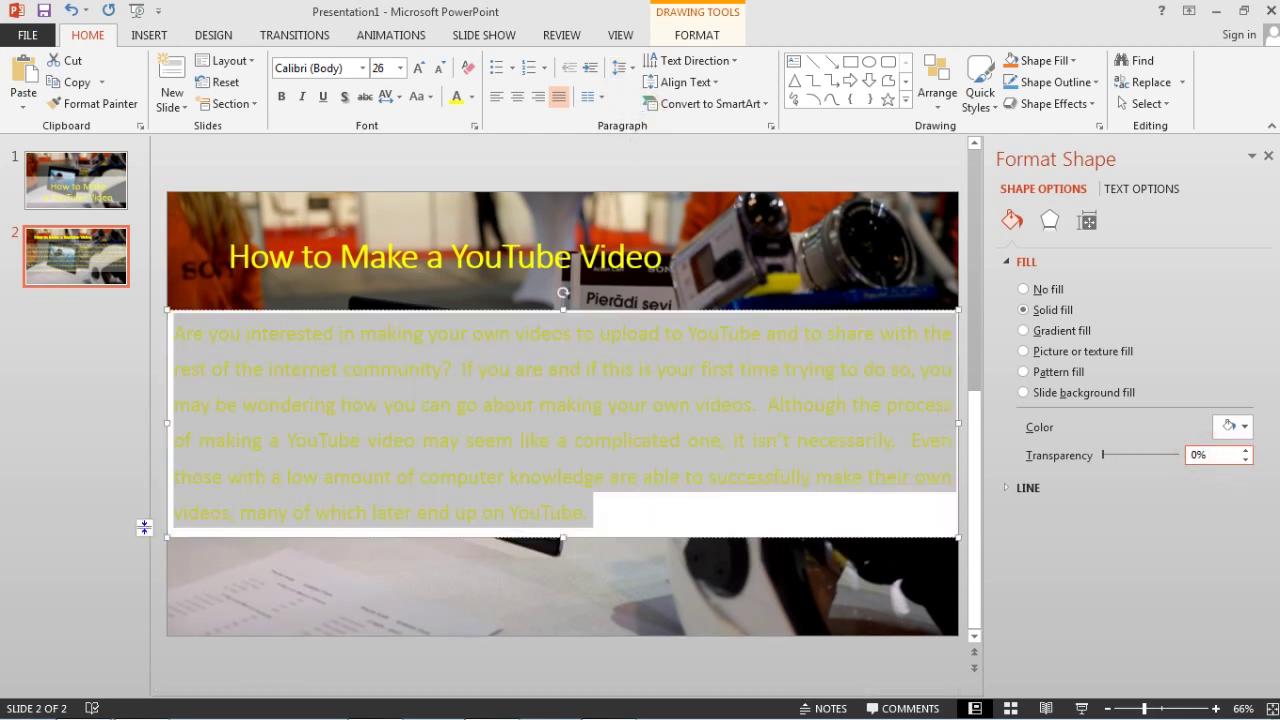
{"action": "type", "text": "50"}
{"action": "key", "text": "Return"}
{"action": "left_click", "coordinate": [1072, 596]}
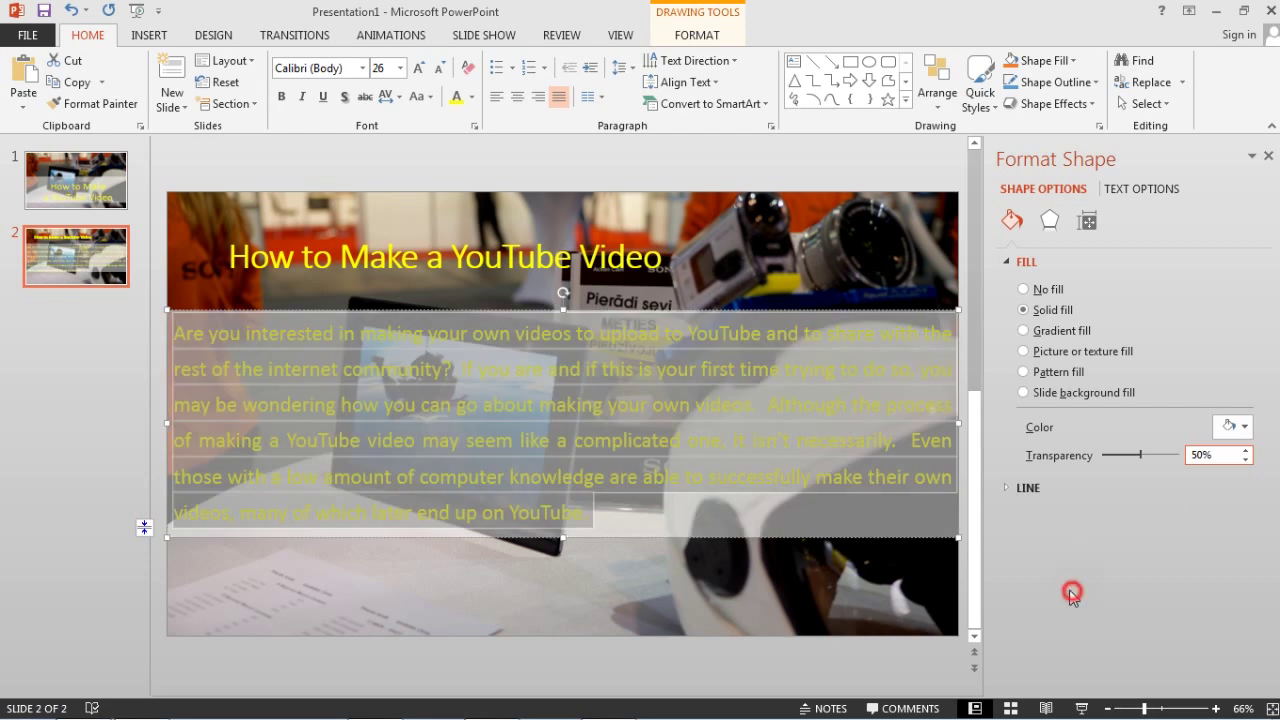
{"action": "left_click", "coordinate": [713, 516]}
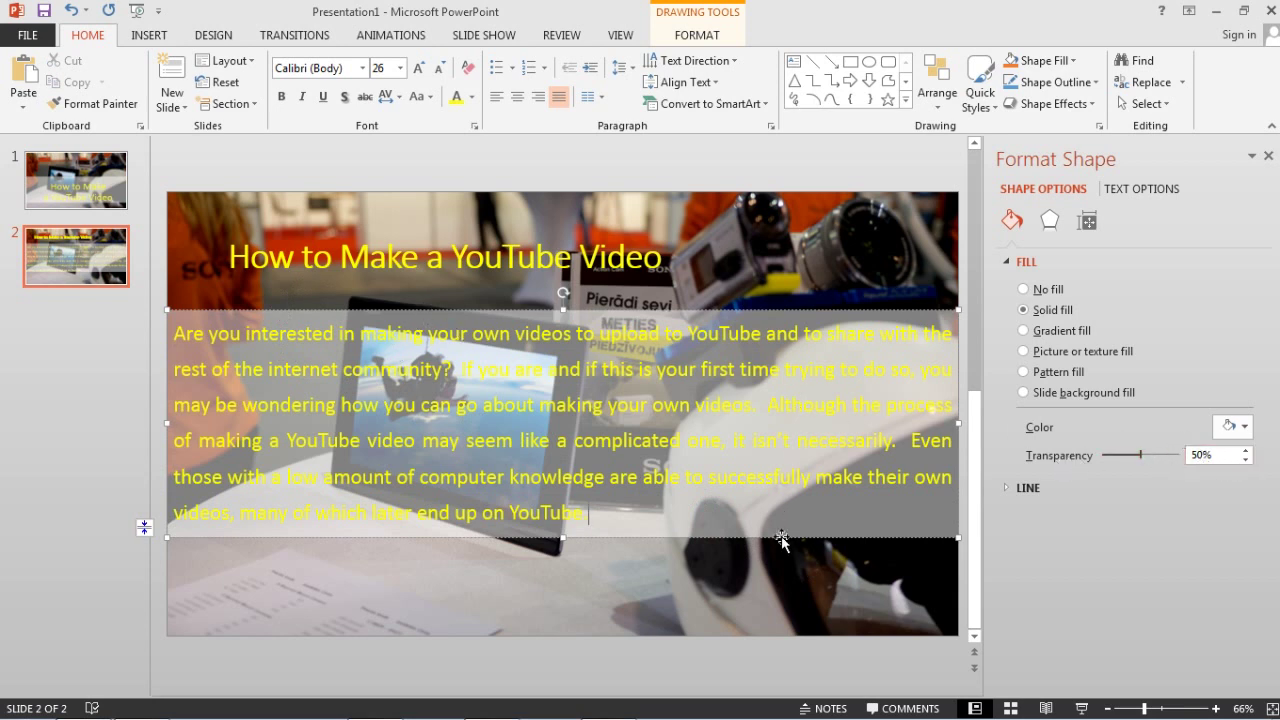
Make the text box fill colour black
{"action": "left_click", "coordinate": [1232, 427]}
{"action": "left_click", "coordinate": [1146, 470]}
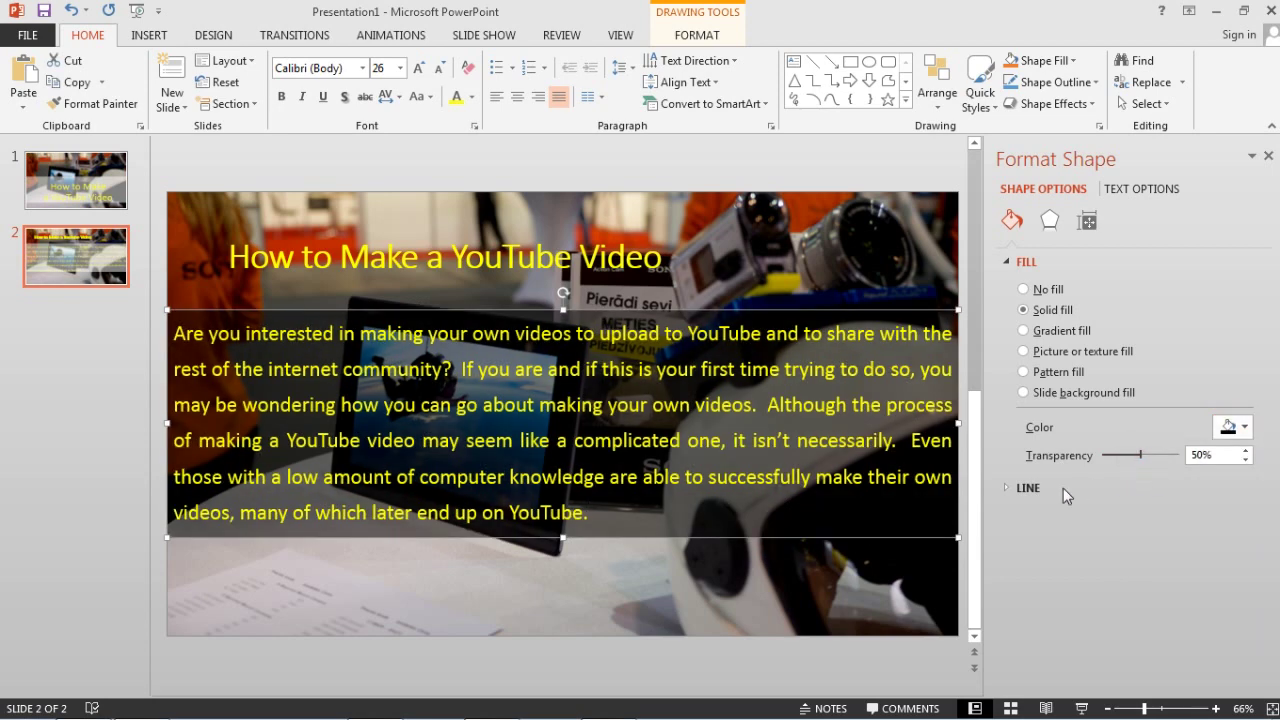
{"action": "left_click", "coordinate": [814, 573]}
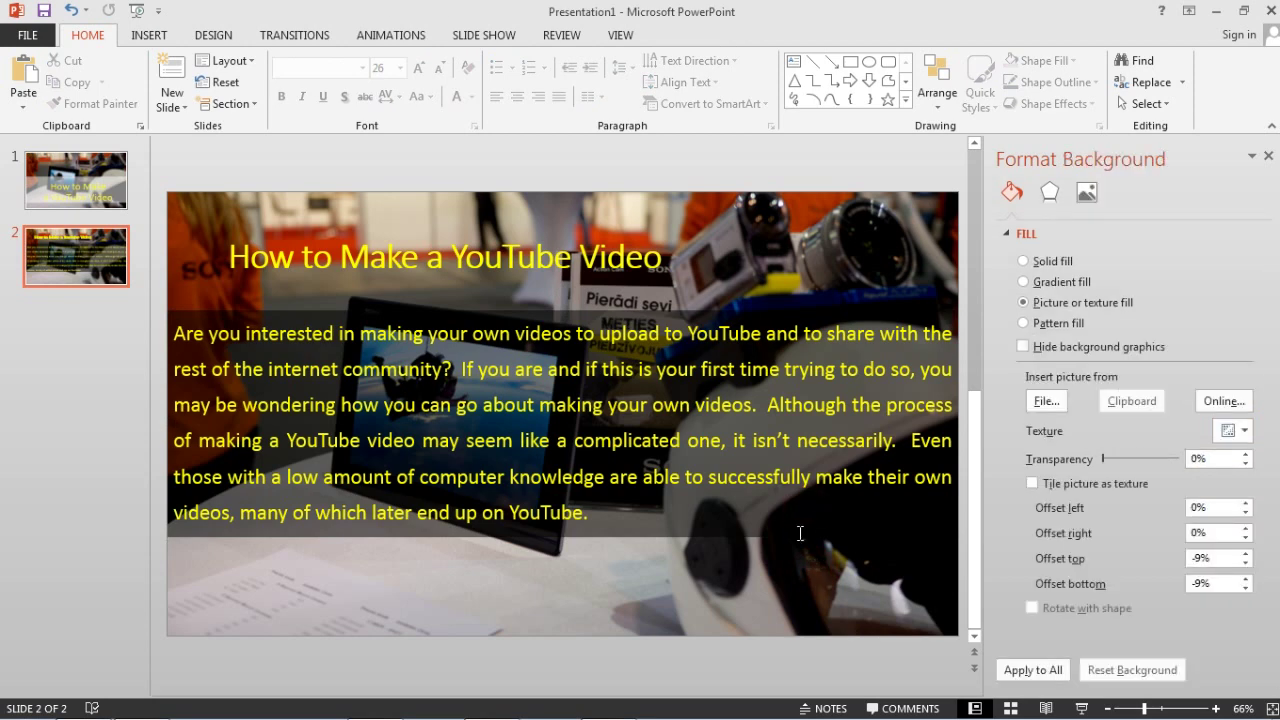
Nudge slide 2's text box slightly lower and duplicate slide 2 as slide 3
{"action": "left_click", "coordinate": [800, 533]}
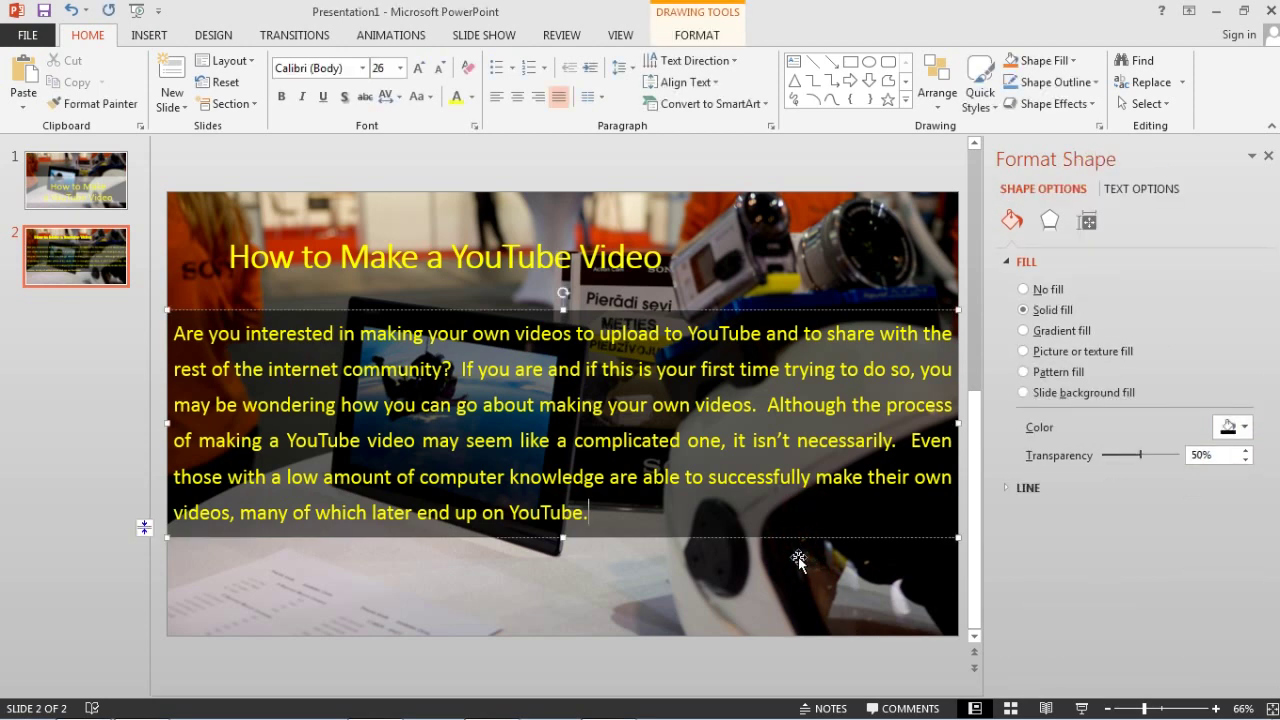
{"action": "left_click_drag", "start_coordinate": [798, 558], "coordinate": [798, 573]}
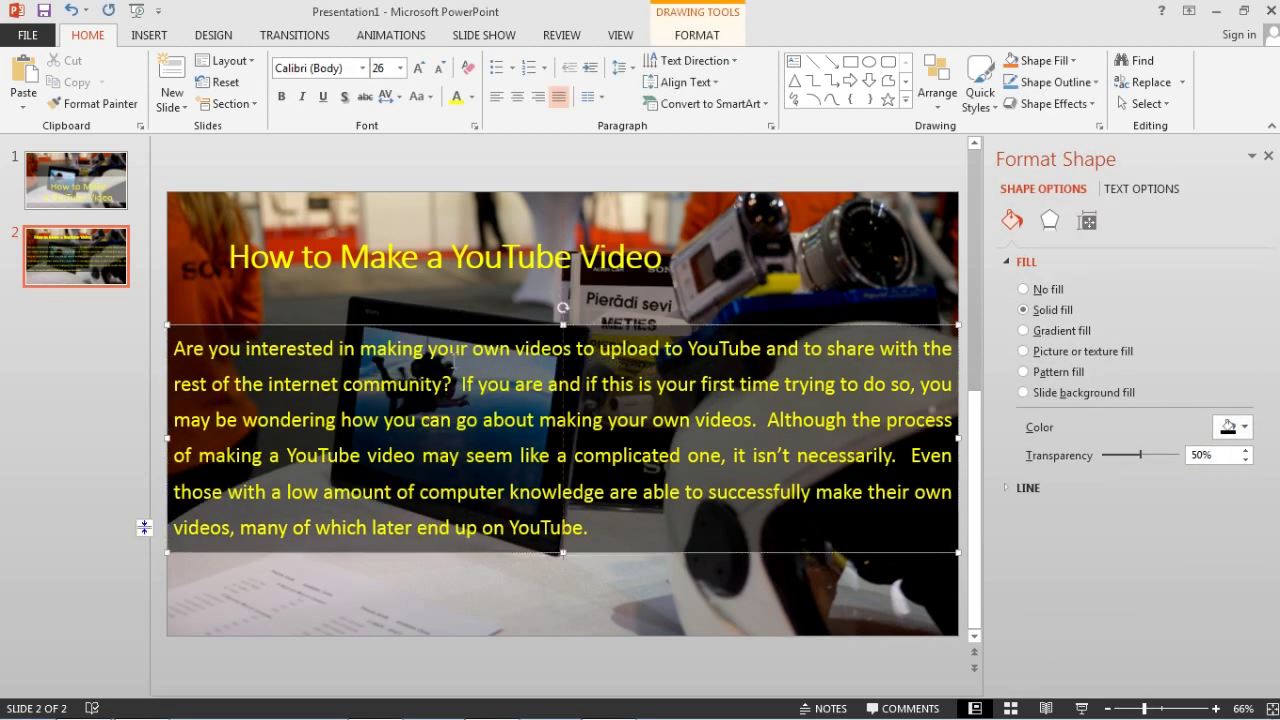
{"action": "left_click", "coordinate": [178, 261]}
{"action": "left_click", "coordinate": [69, 255]}
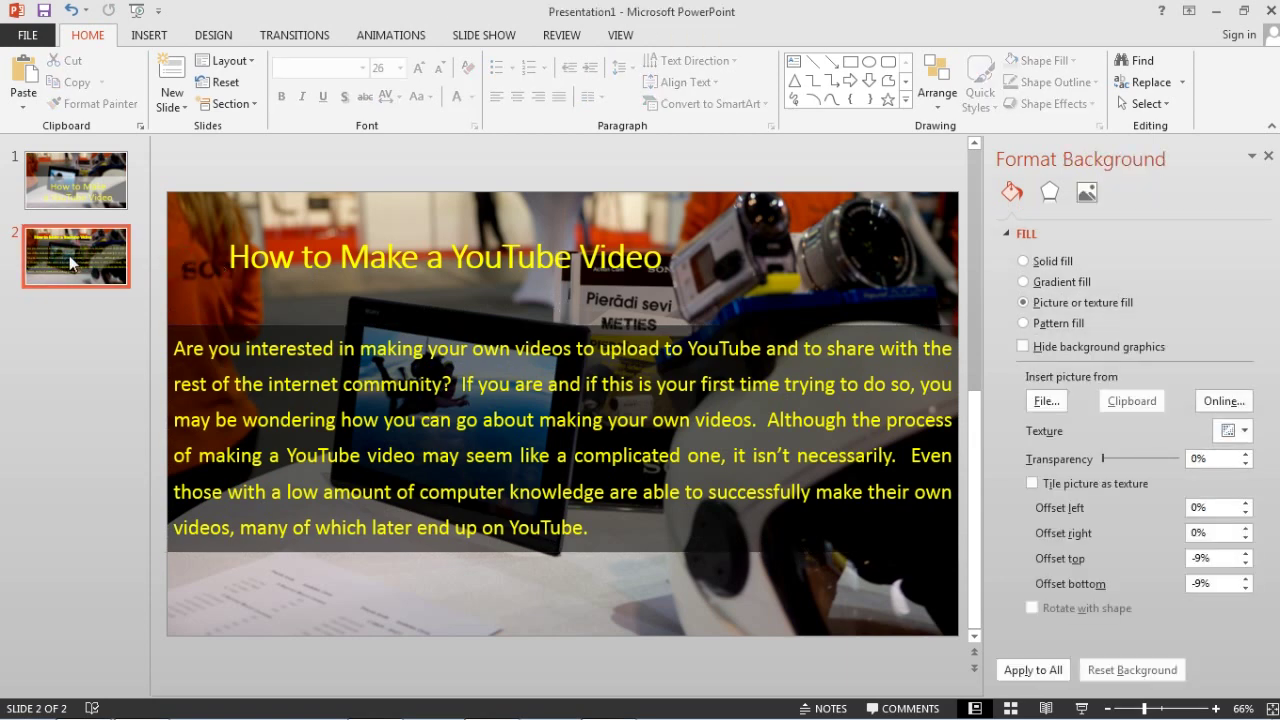
{"action": "right_click", "coordinate": [69, 255]}
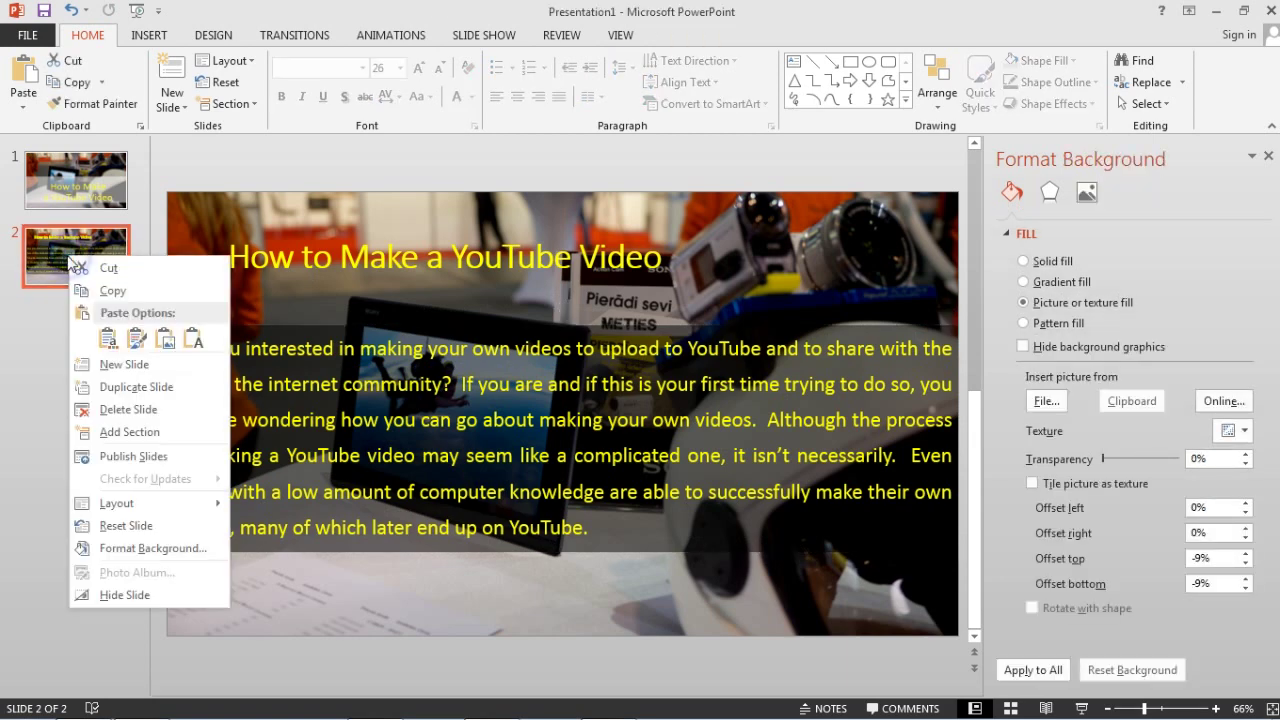
{"action": "left_click", "coordinate": [136, 387]}
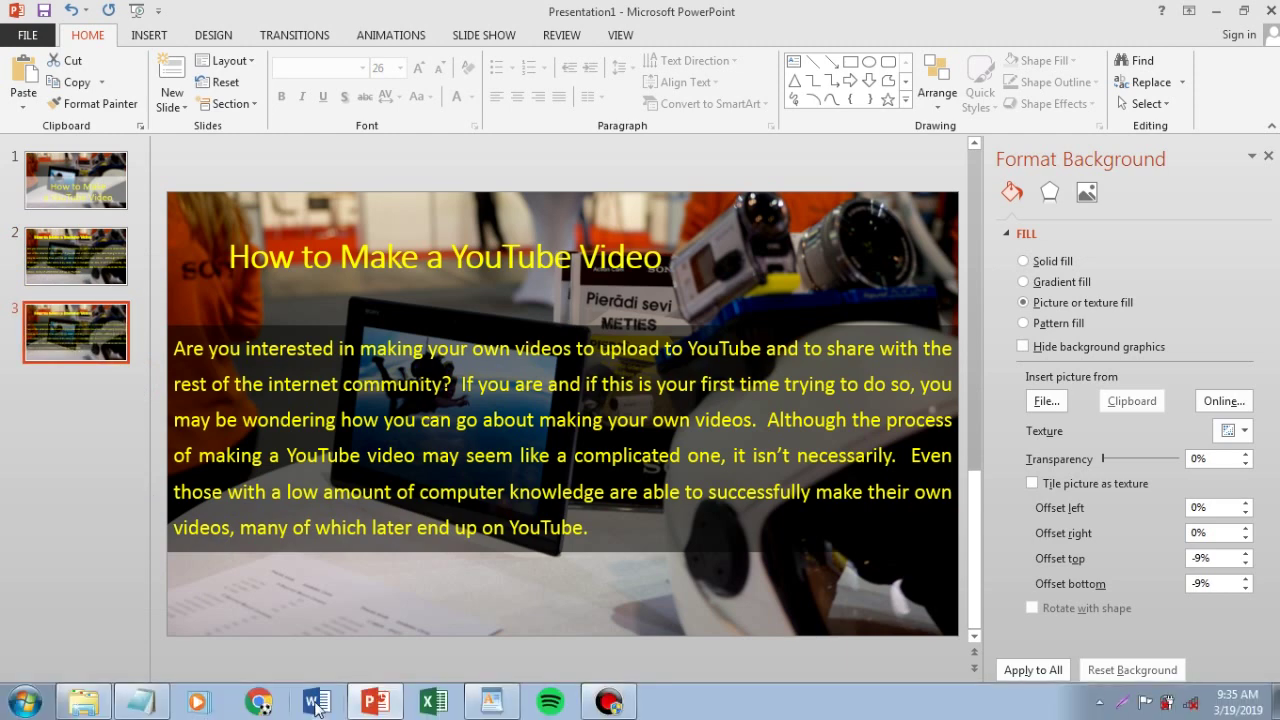
Copy the WordPad paragraph starting 'The first step' and return to PowerPoint
{"action": "left_click", "coordinate": [493, 702]}
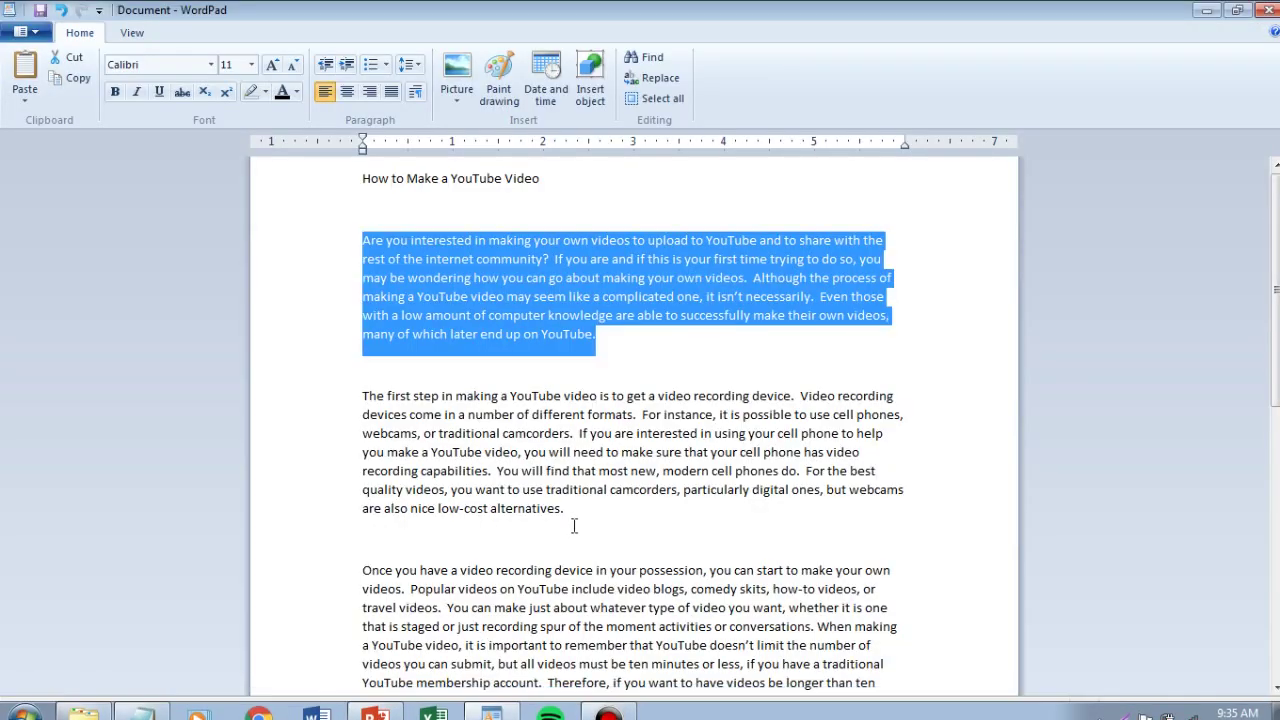
{"action": "mouse_move", "coordinate": [362, 414]}
{"action": "left_mouse_down"}
{"action": "mouse_move", "coordinate": [597, 519]}
{"action": "mouse_move", "coordinate": [364, 396]}
{"action": "left_mouse_up"}
{"action": "right_click", "coordinate": [387, 440]}
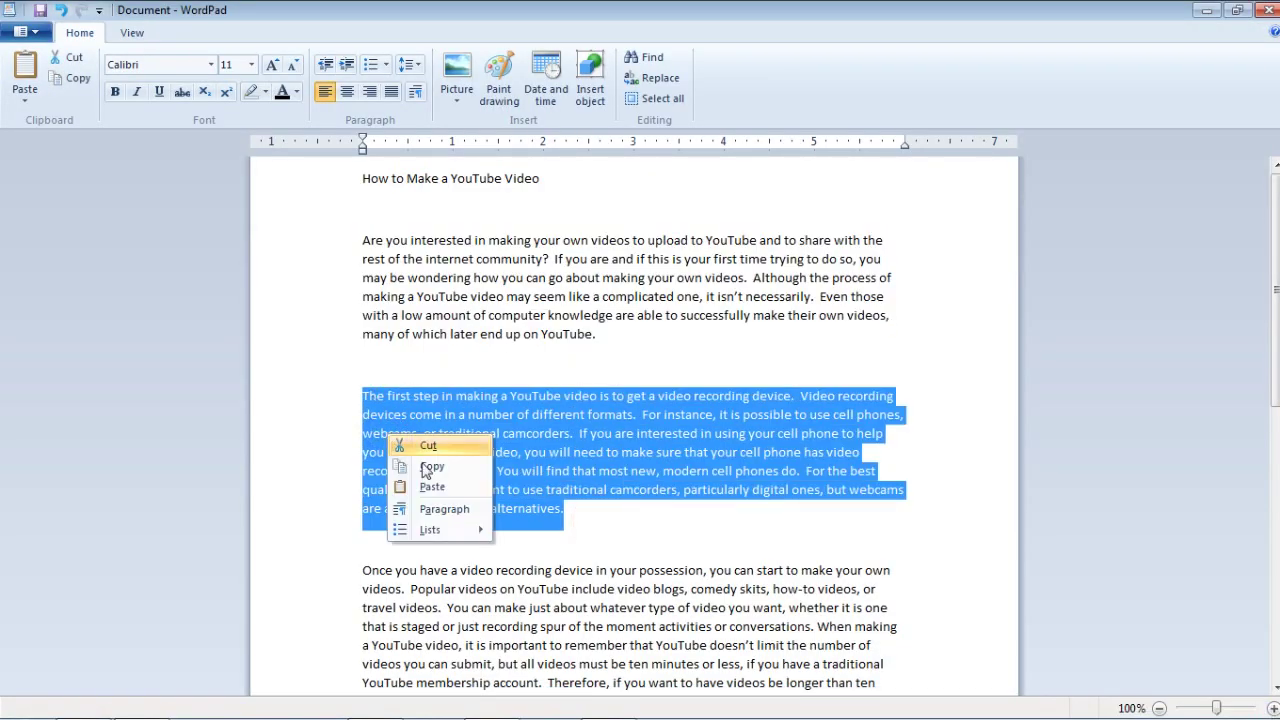
{"action": "left_click", "coordinate": [432, 465]}
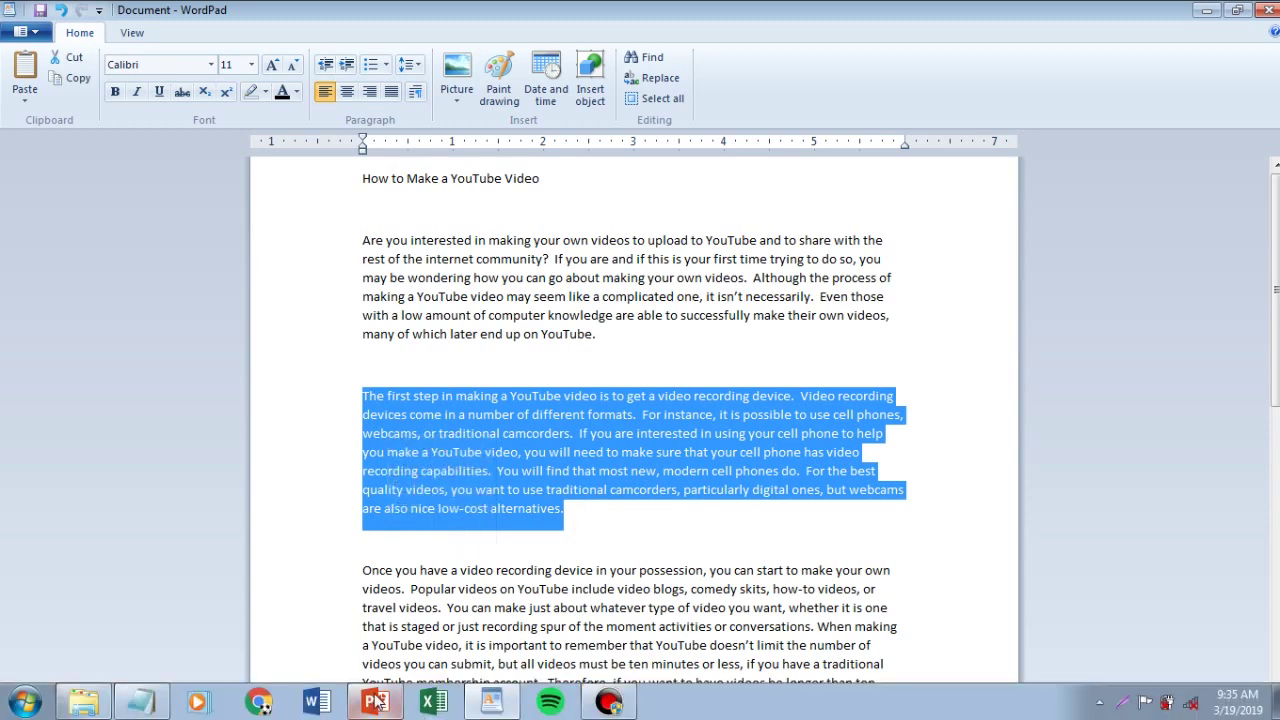
{"action": "left_click", "coordinate": [375, 702]}
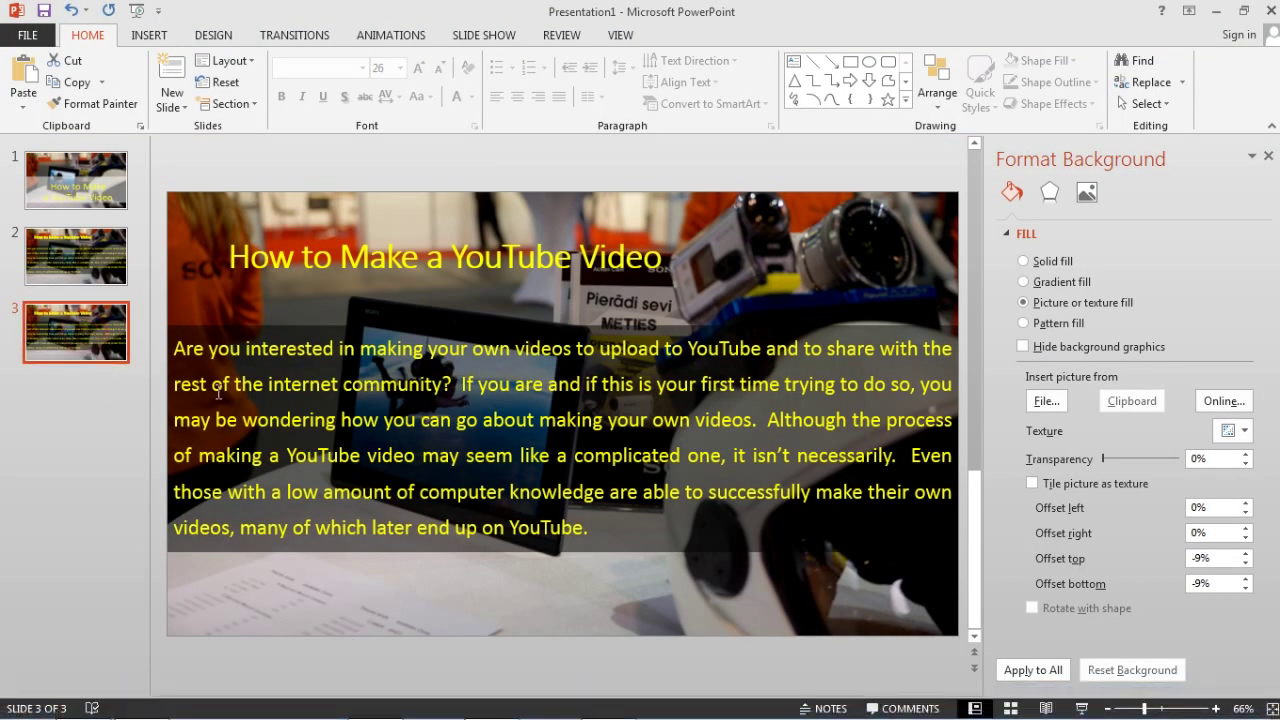
Replace slide 3's body text with the copied paragraph as text only, extending the box to fit
{"action": "left_click", "coordinate": [211, 384]}
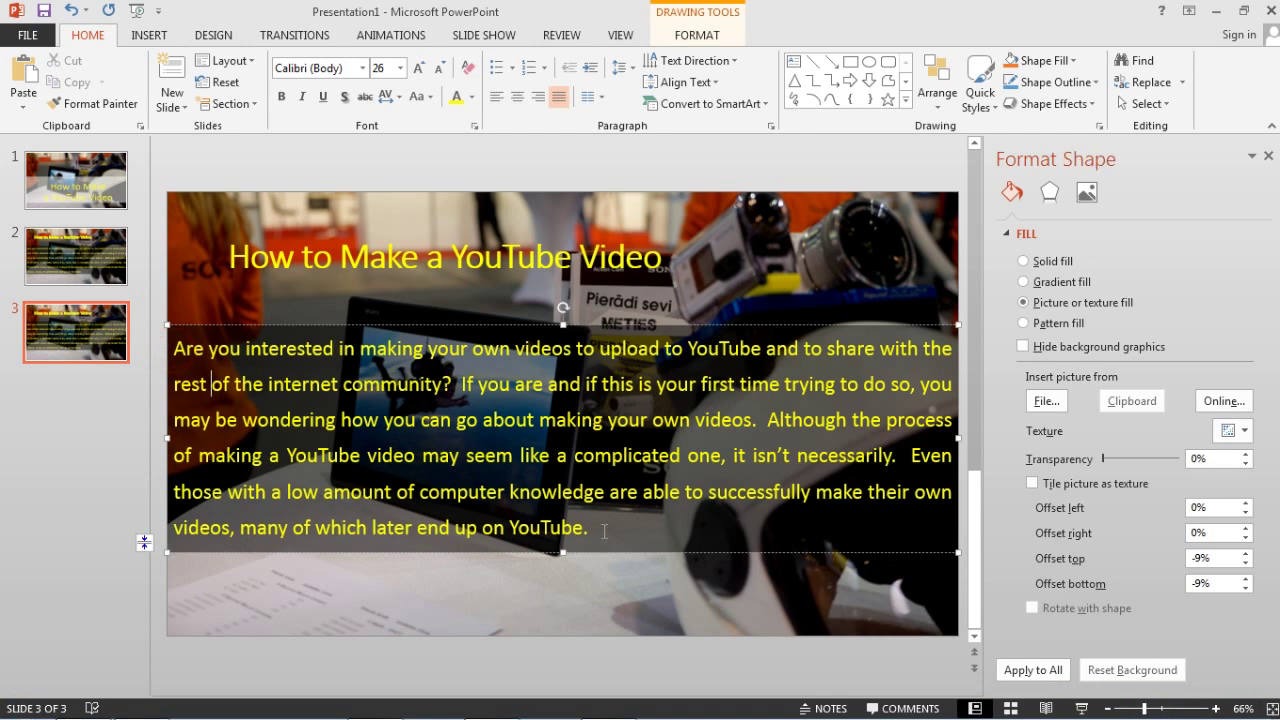
{"action": "triple_click", "coordinate": [600, 531]}
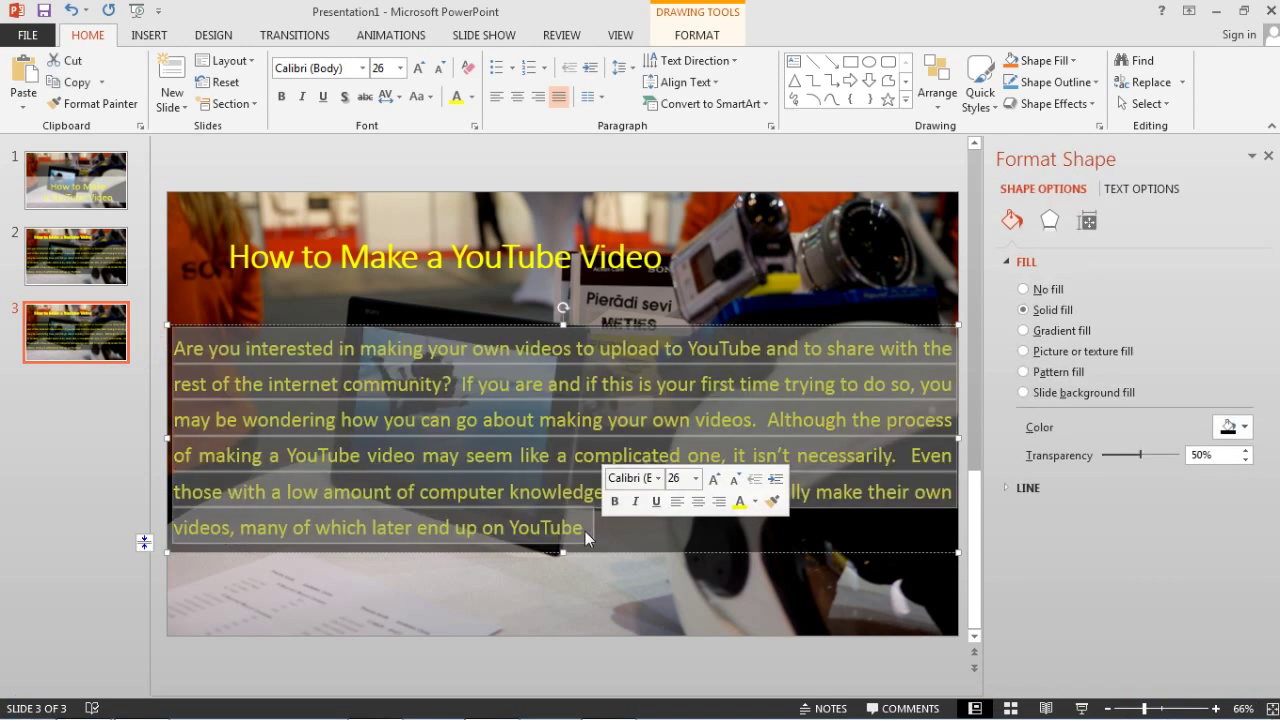
{"action": "right_click", "coordinate": [418, 438]}
{"action": "left_click", "coordinate": [542, 160]}
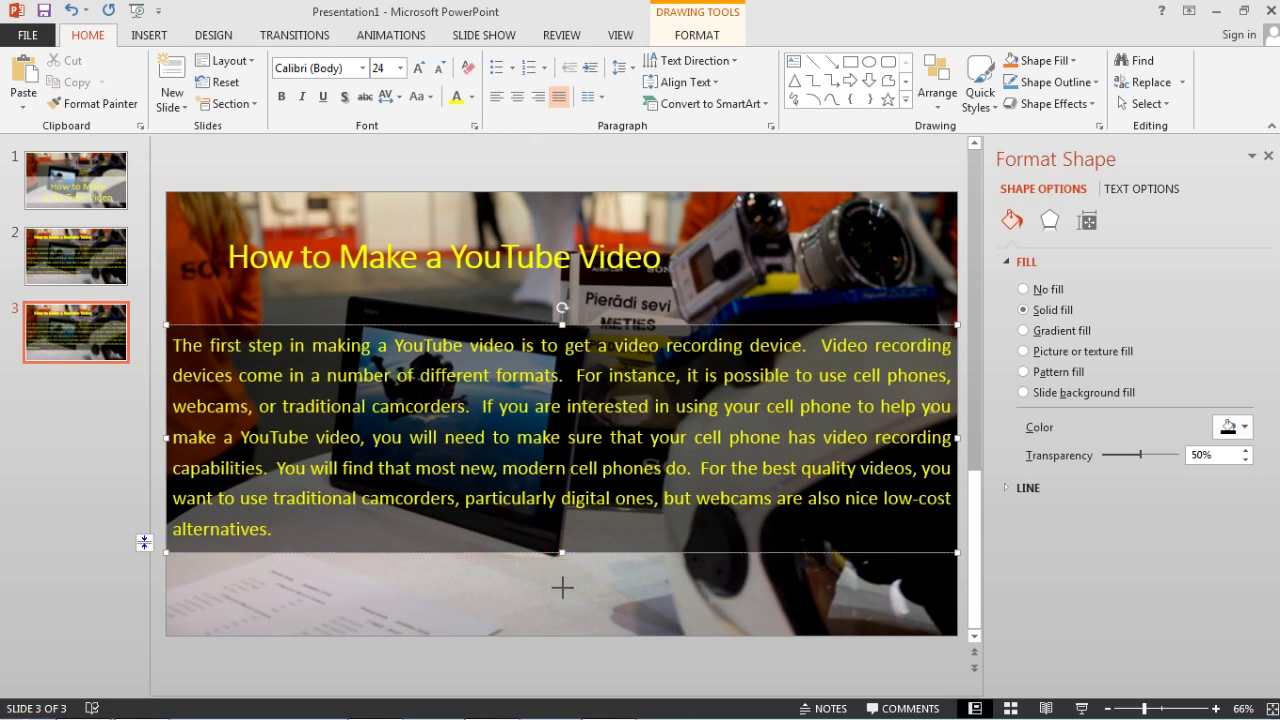
{"action": "left_click_drag", "start_coordinate": [562, 552], "coordinate": [563, 597]}
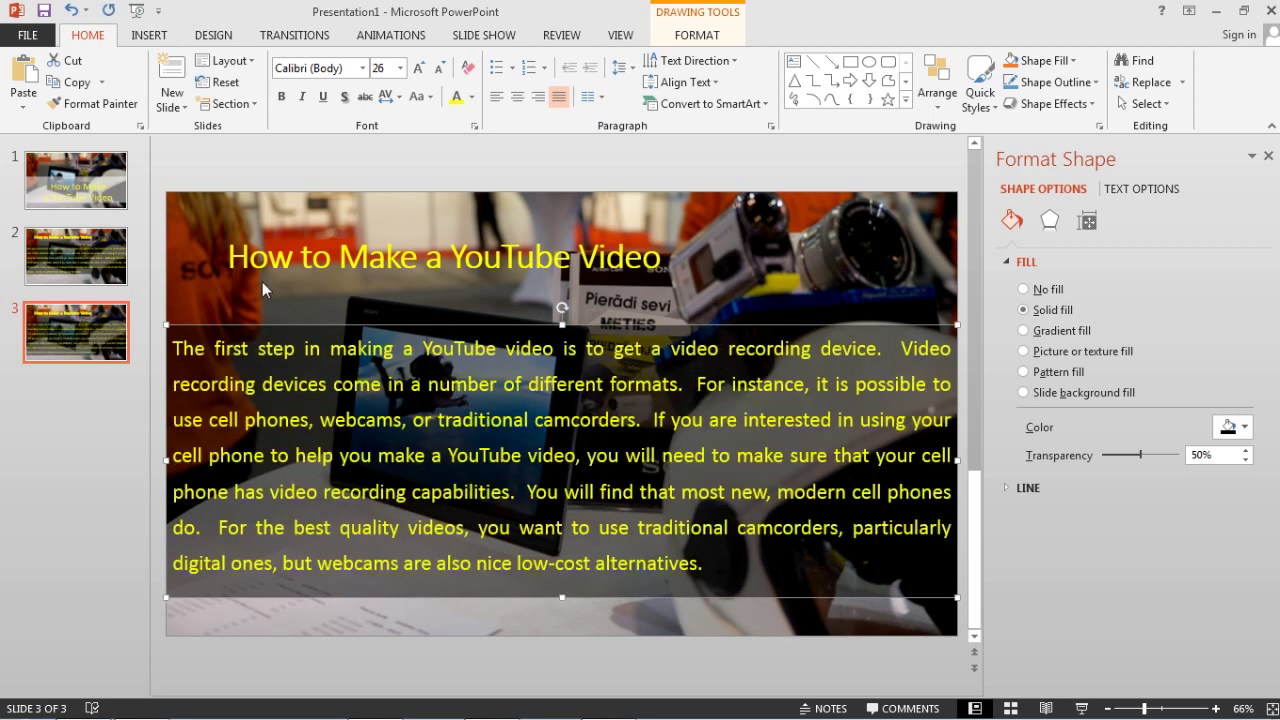
{"action": "left_click", "coordinate": [163, 276]}
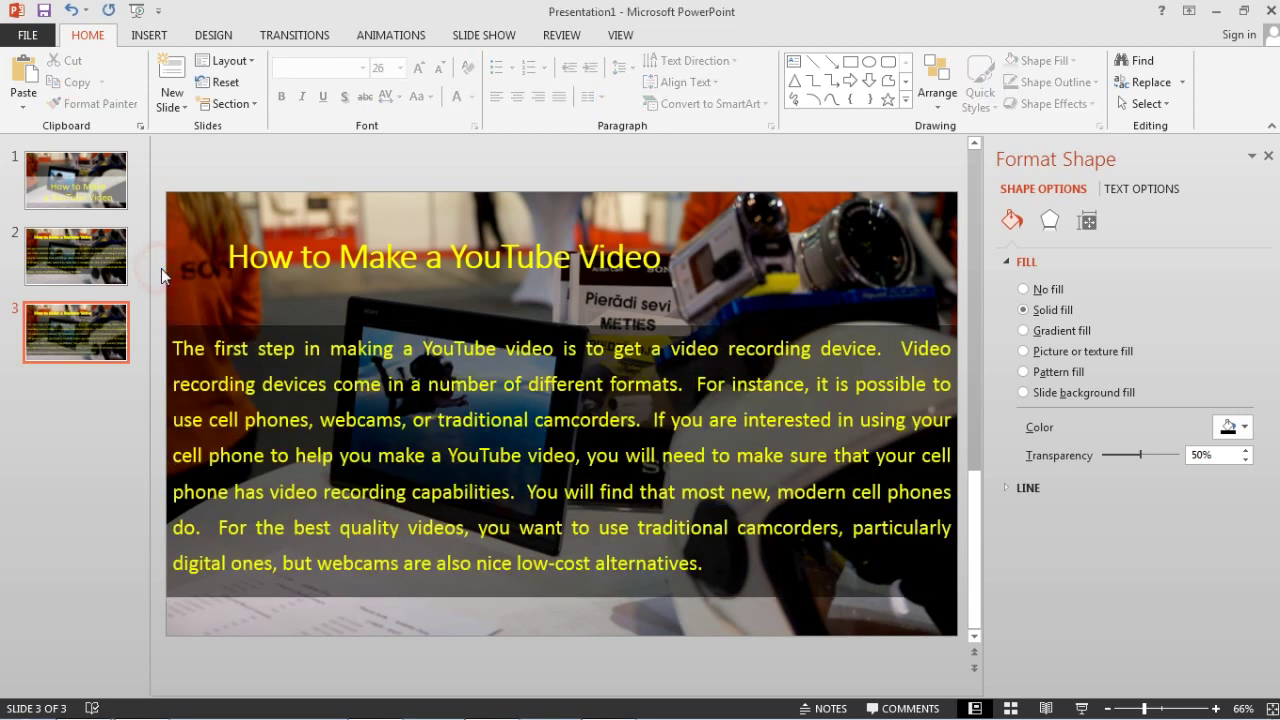
Duplicate slide 3 as a new slide 4
{"action": "left_click", "coordinate": [70, 333]}
{"action": "right_click", "coordinate": [70, 333]}
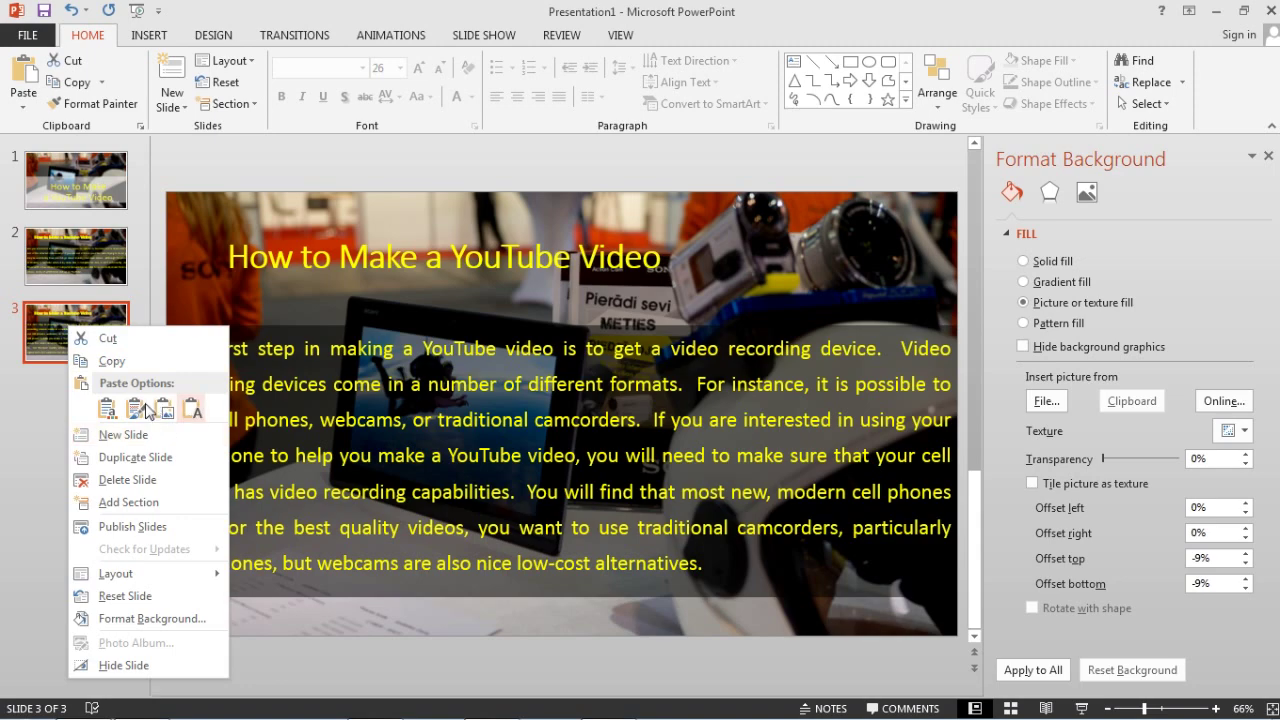
{"action": "left_click", "coordinate": [122, 457]}
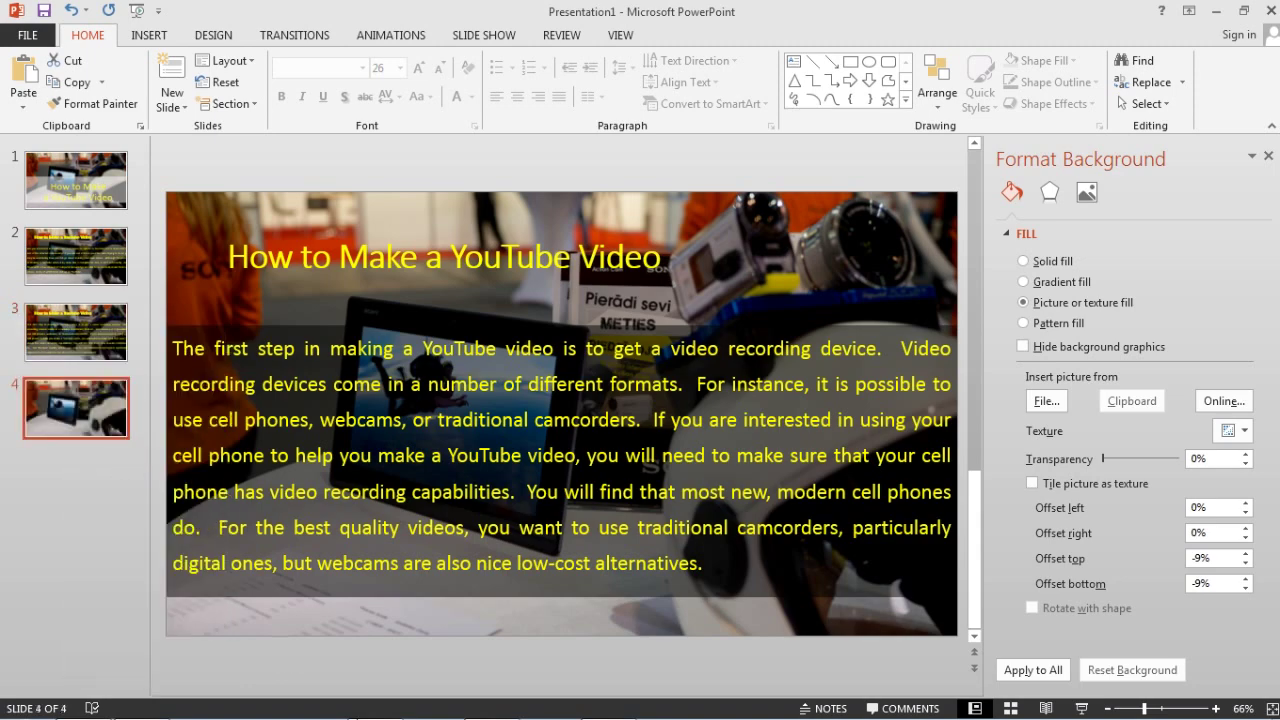
Copy the WordPad paragraph starting 'Once you have a video'
{"action": "mouse_move", "coordinate": [407, 706]}
{"action": "left_click", "coordinate": [491, 702]}
{"action": "scroll", "coordinate": [448, 540], "scroll_direction": "down", "scroll_amount": 2}
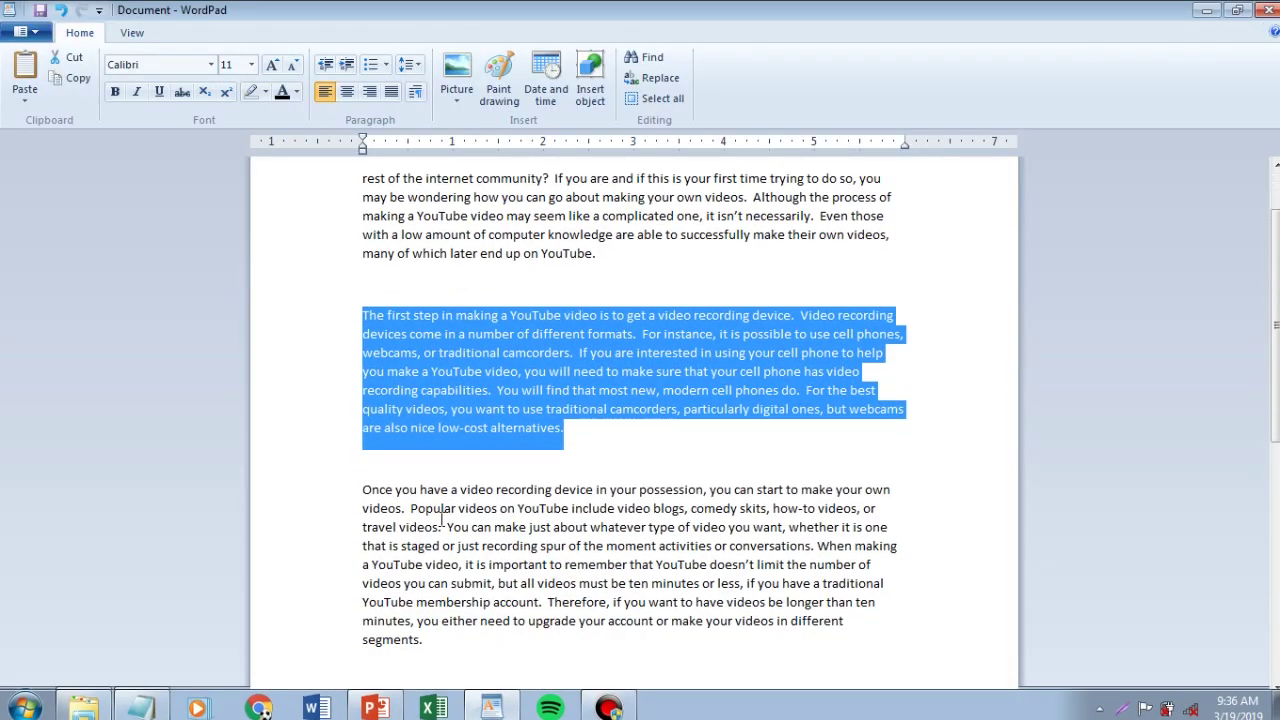
{"action": "scroll", "coordinate": [416, 340], "scroll_direction": "down", "scroll_amount": 4}
{"action": "left_click_drag", "start_coordinate": [364, 260], "coordinate": [440, 408]}
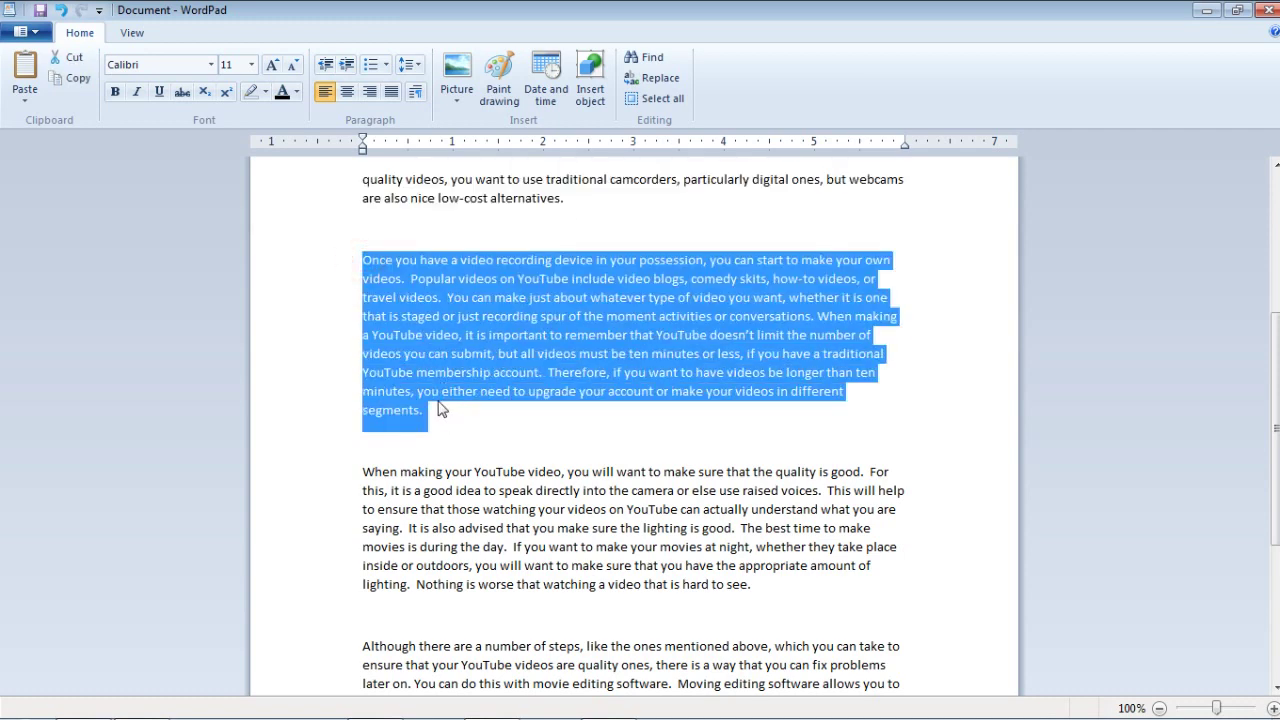
{"action": "right_click", "coordinate": [393, 340]}
{"action": "left_click", "coordinate": [440, 371]}
Replace slide 4's body text with the 'Once you have a video' paragraph as text only
{"action": "mouse_move", "coordinate": [427, 702]}
{"action": "left_click", "coordinate": [375, 702]}
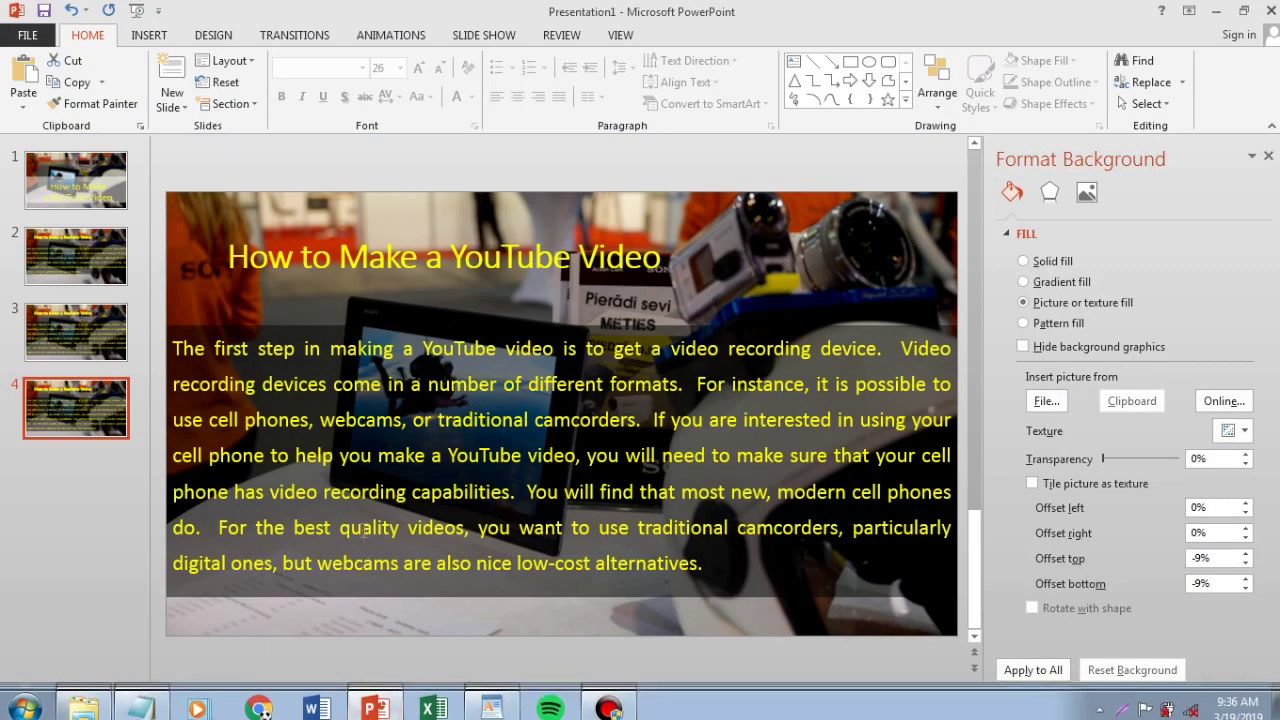
{"action": "left_click", "coordinate": [708, 578]}
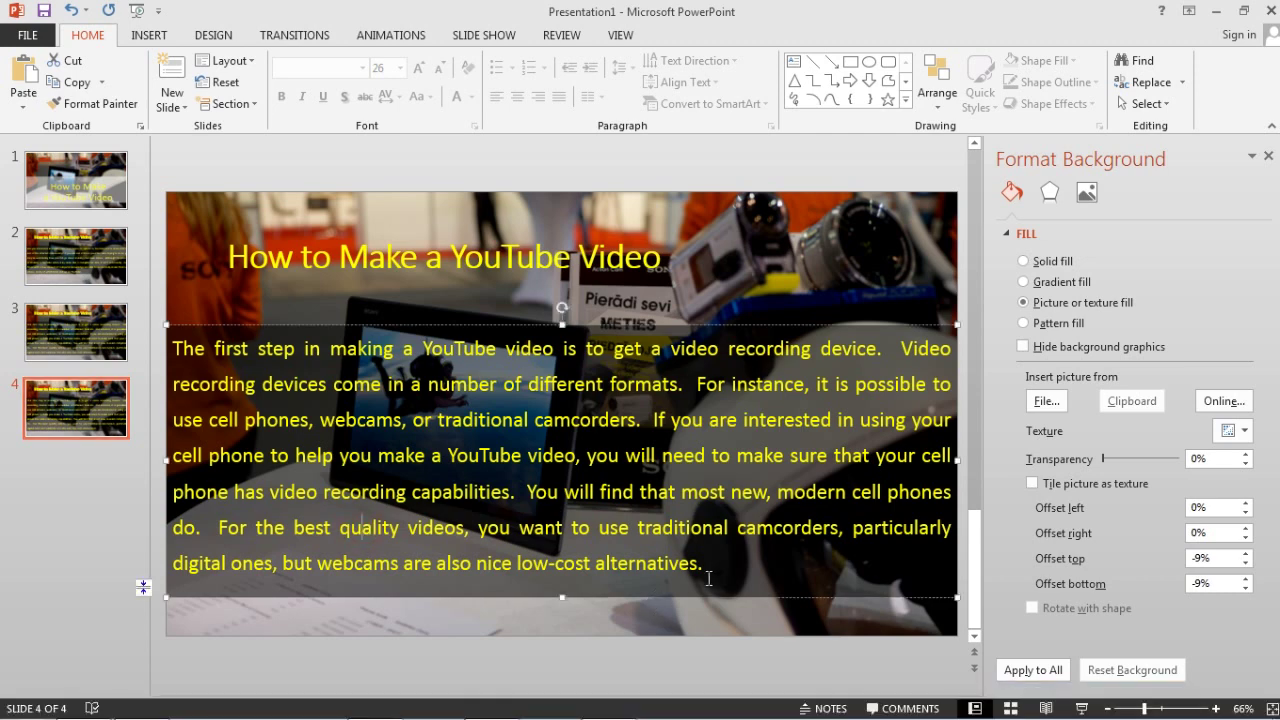
{"action": "triple_click", "coordinate": [180, 349]}
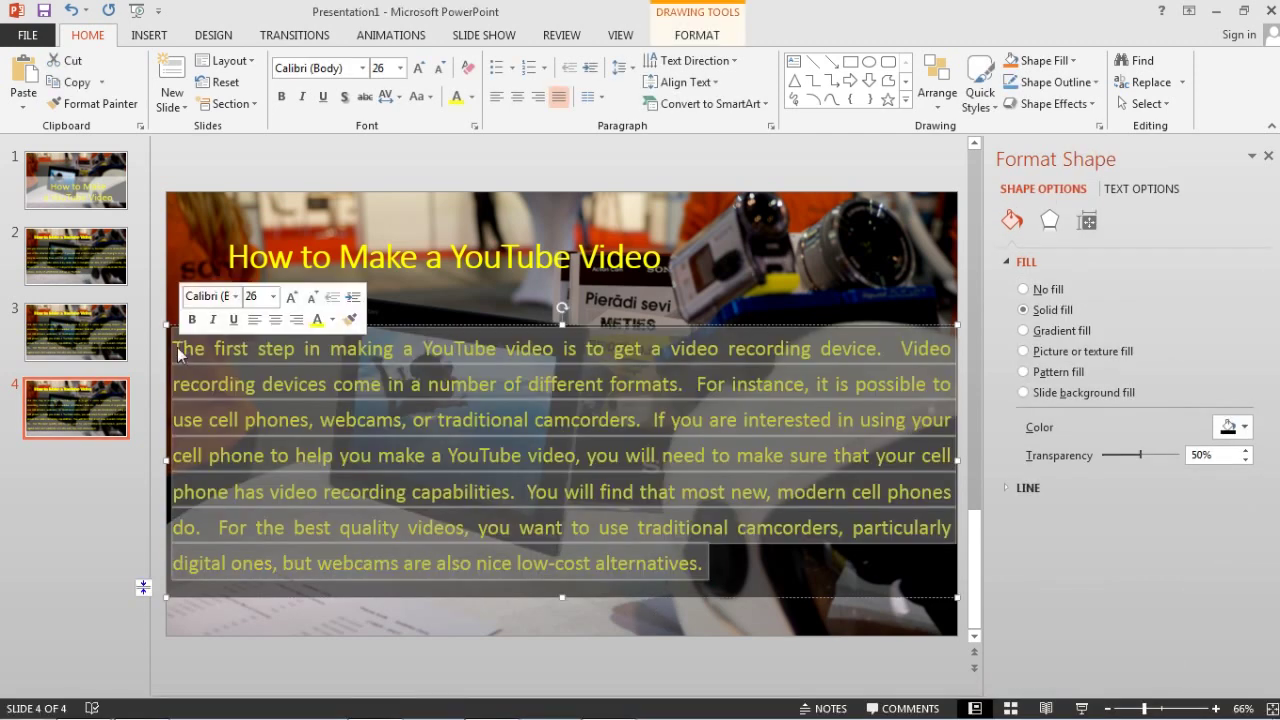
{"action": "right_click", "coordinate": [177, 347]}
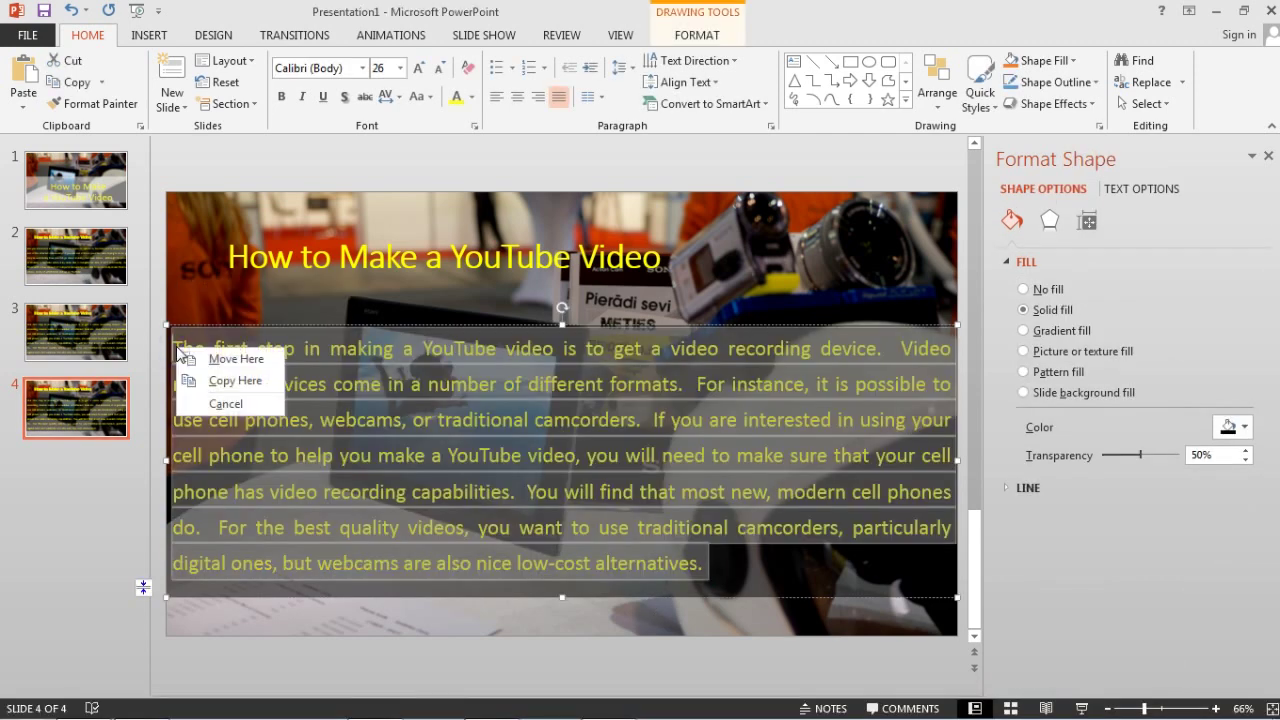
{"action": "key", "text": "Escape"}
{"action": "right_click", "coordinate": [364, 370]}
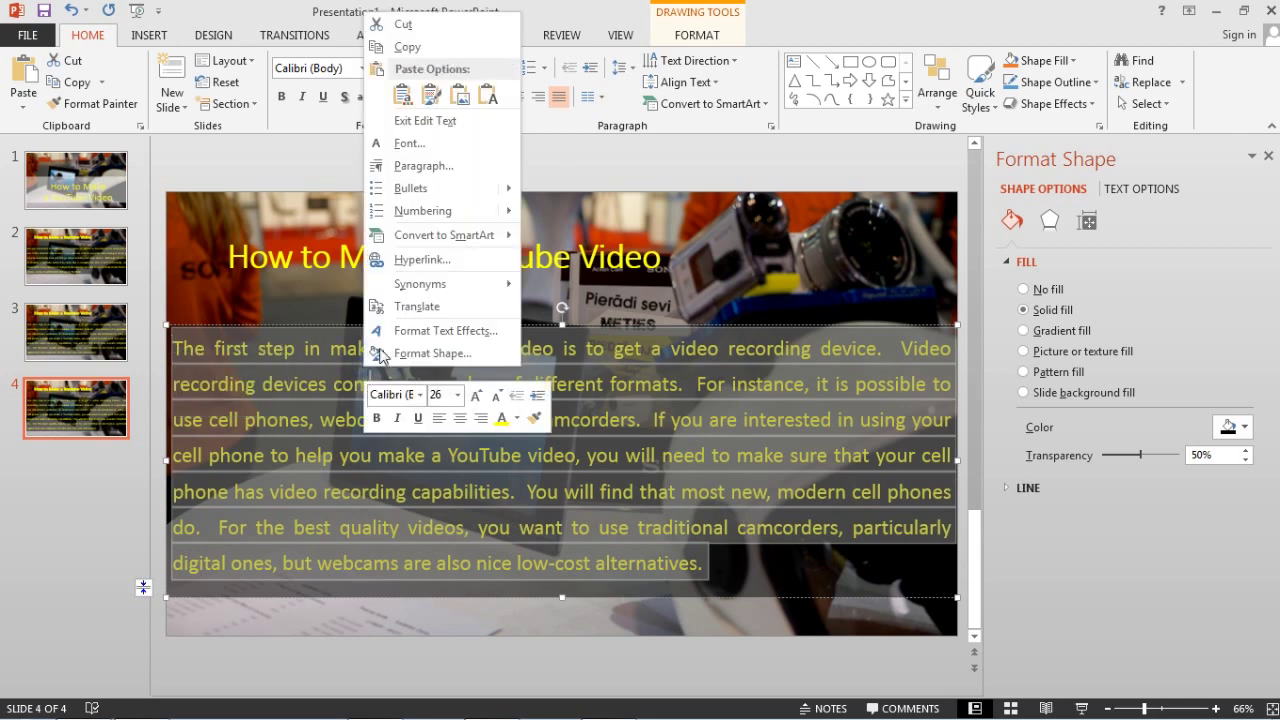
{"action": "left_click", "coordinate": [487, 100]}
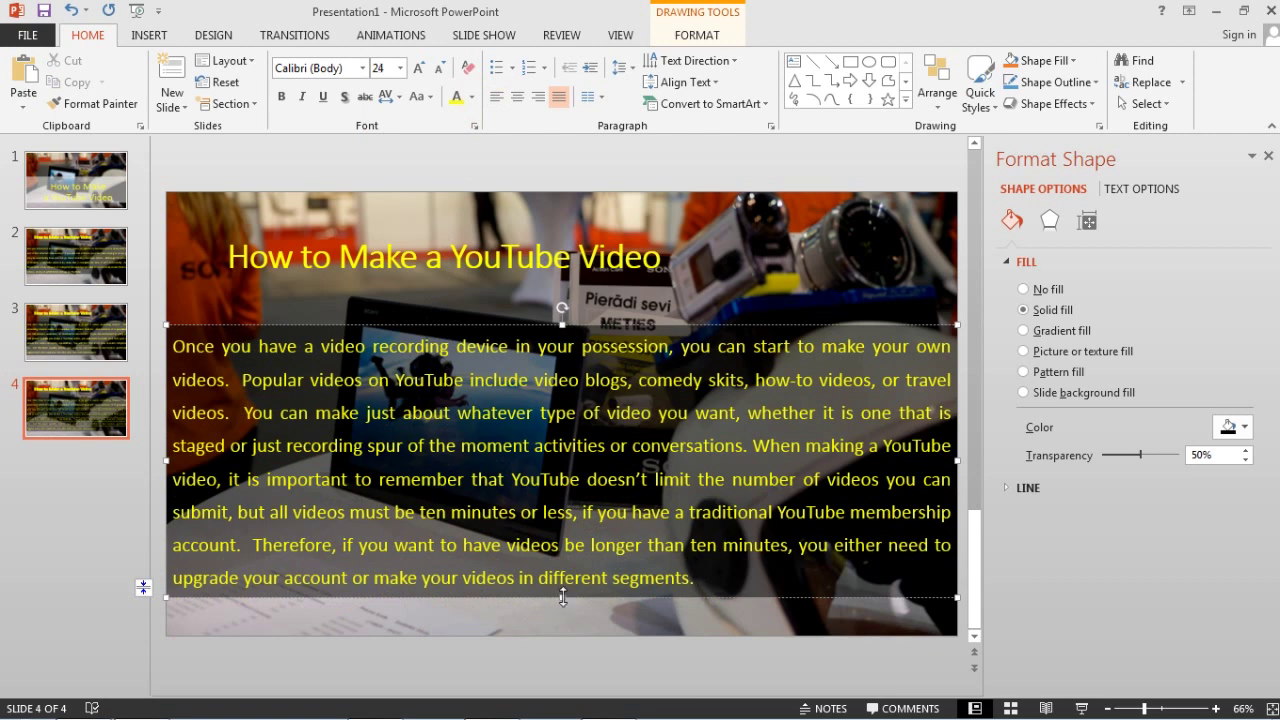
Copy the WordPad paragraph beginning 'When making your YouTube video'
{"action": "right_click", "coordinate": [80, 412]}
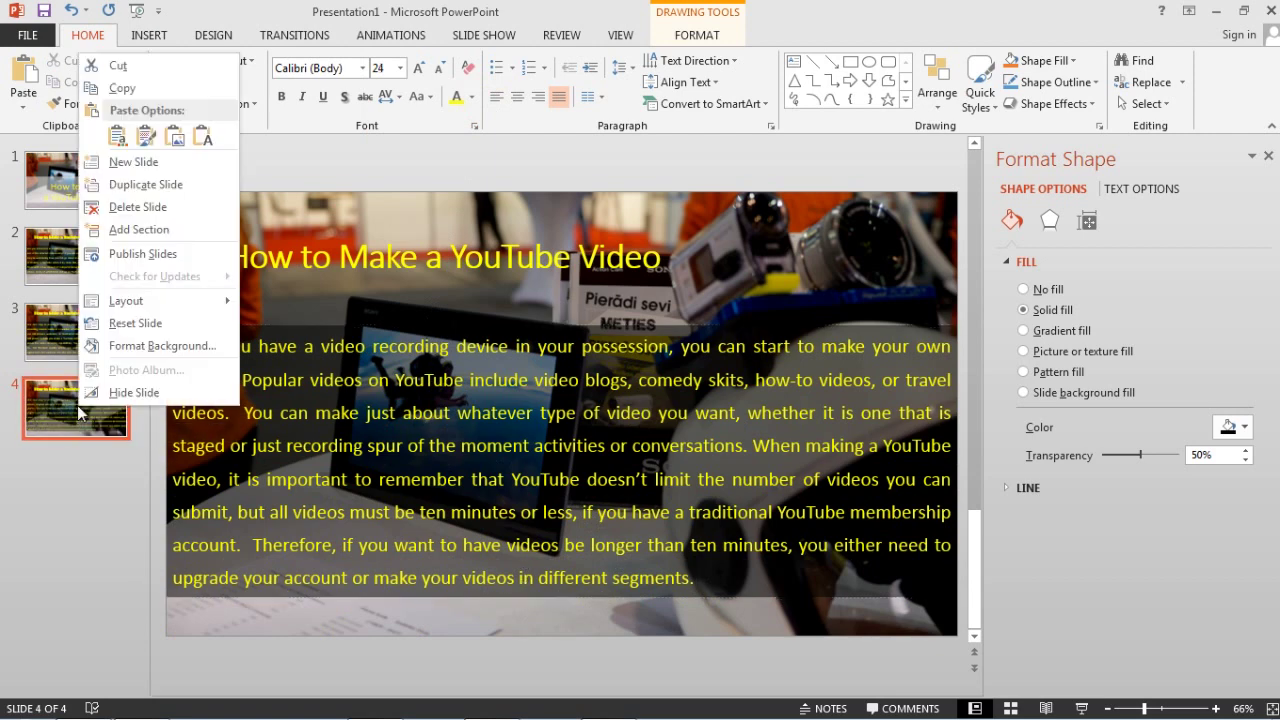
{"action": "key", "text": "Escape"}
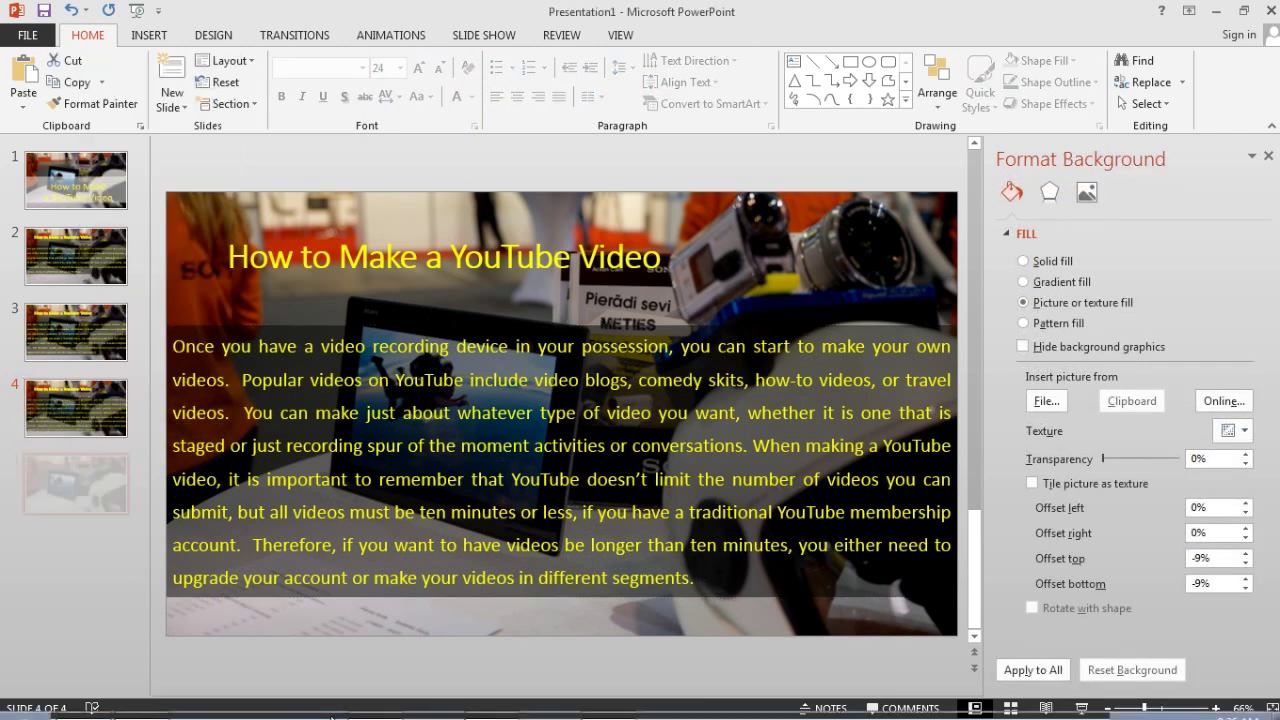
{"action": "left_click", "coordinate": [491, 710]}
{"action": "scroll", "coordinate": [424, 519], "scroll_direction": "down", "scroll_amount": 3}
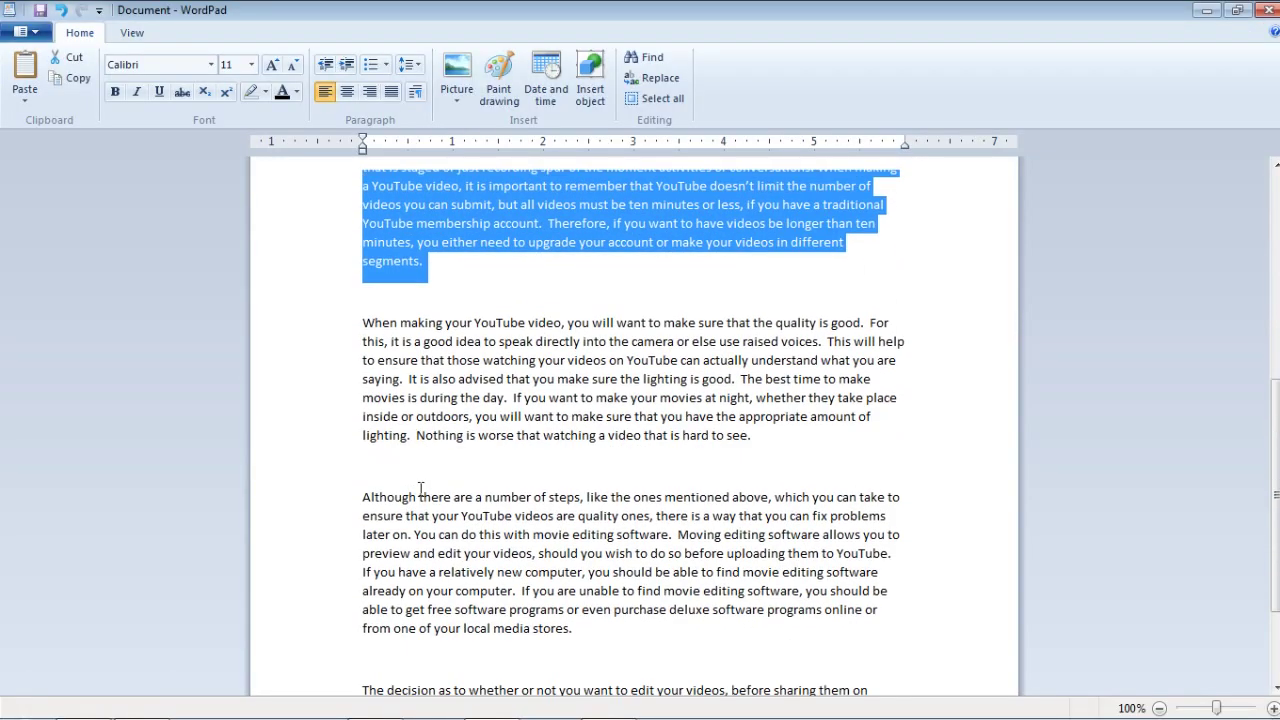
{"action": "left_click_drag", "start_coordinate": [364, 323], "coordinate": [836, 438]}
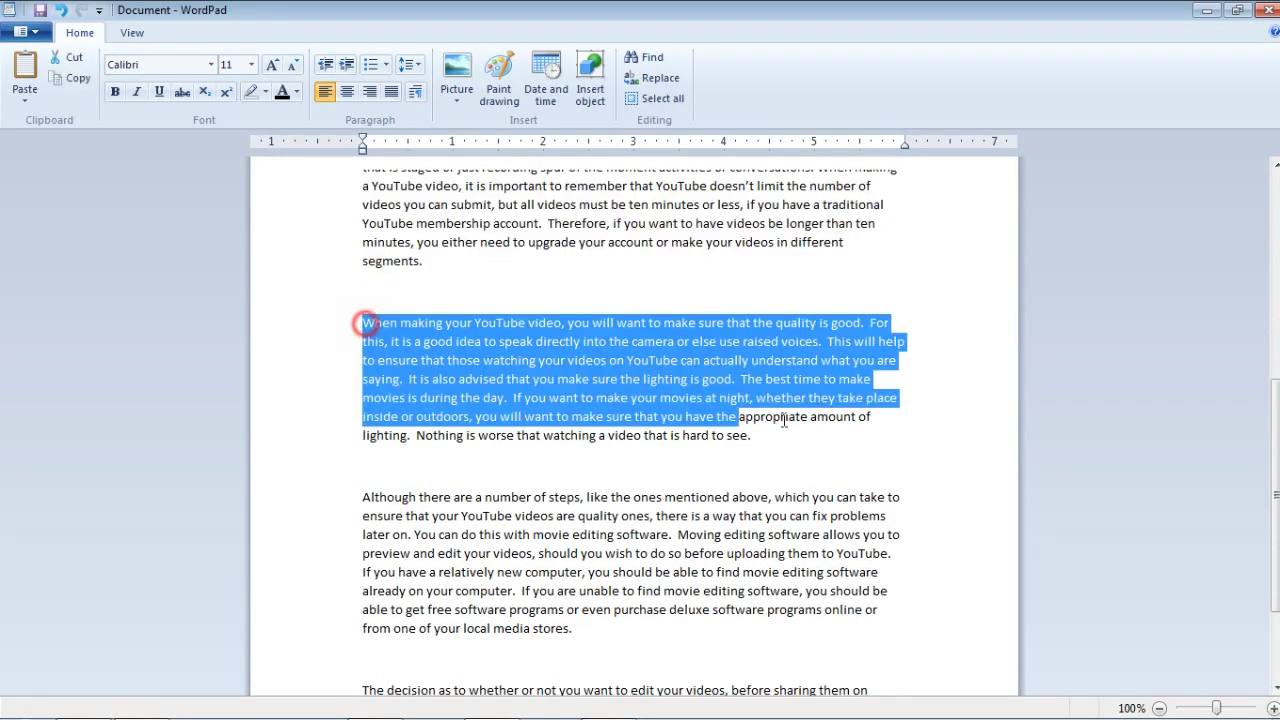
{"action": "right_click", "coordinate": [604, 366]}
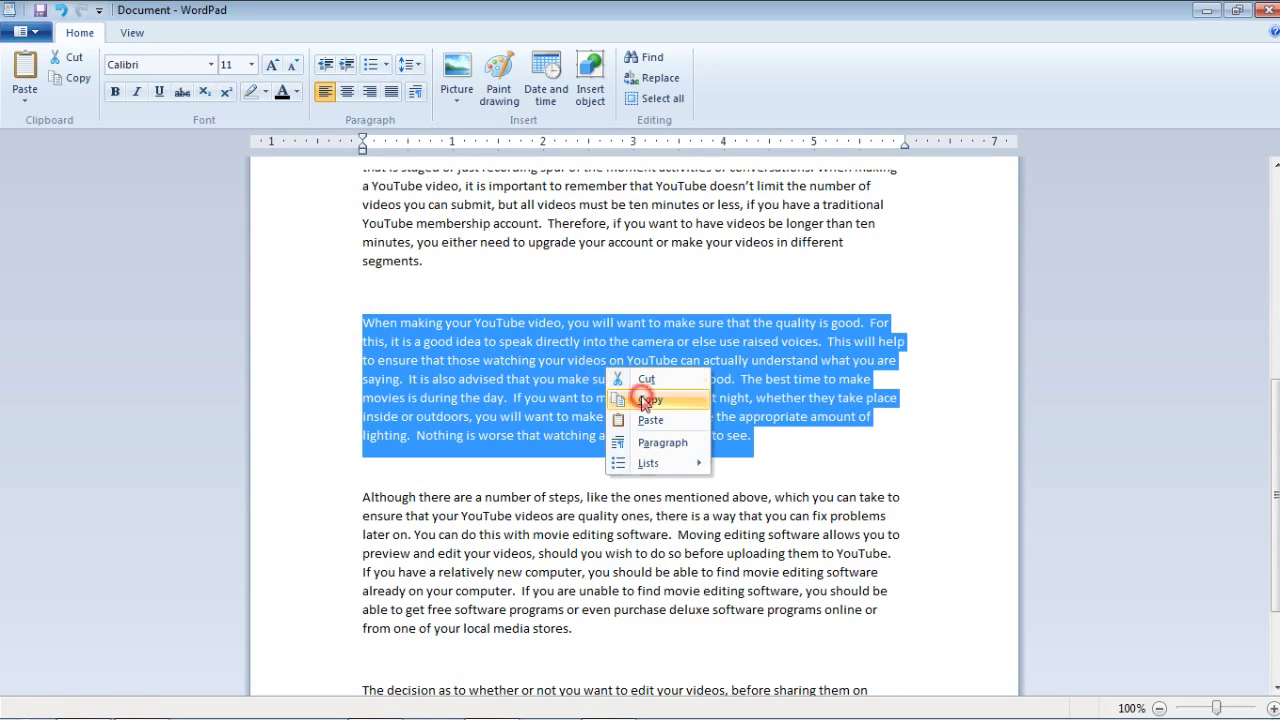
{"action": "left_click", "coordinate": [640, 399]}
Paste the 'When making your YouTube video' paragraph into slide 5, then duplicate it as slide 6
{"action": "left_click", "coordinate": [375, 702]}
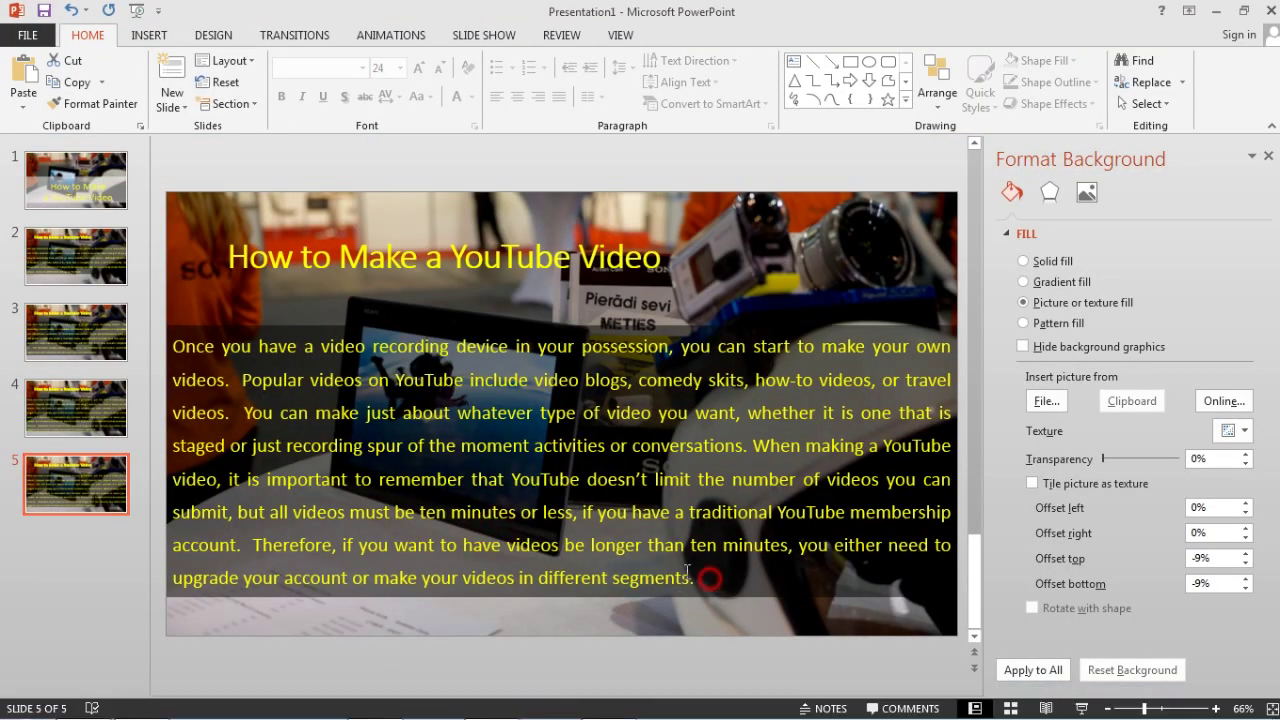
{"action": "left_click_drag", "start_coordinate": [696, 580], "coordinate": [190, 343]}
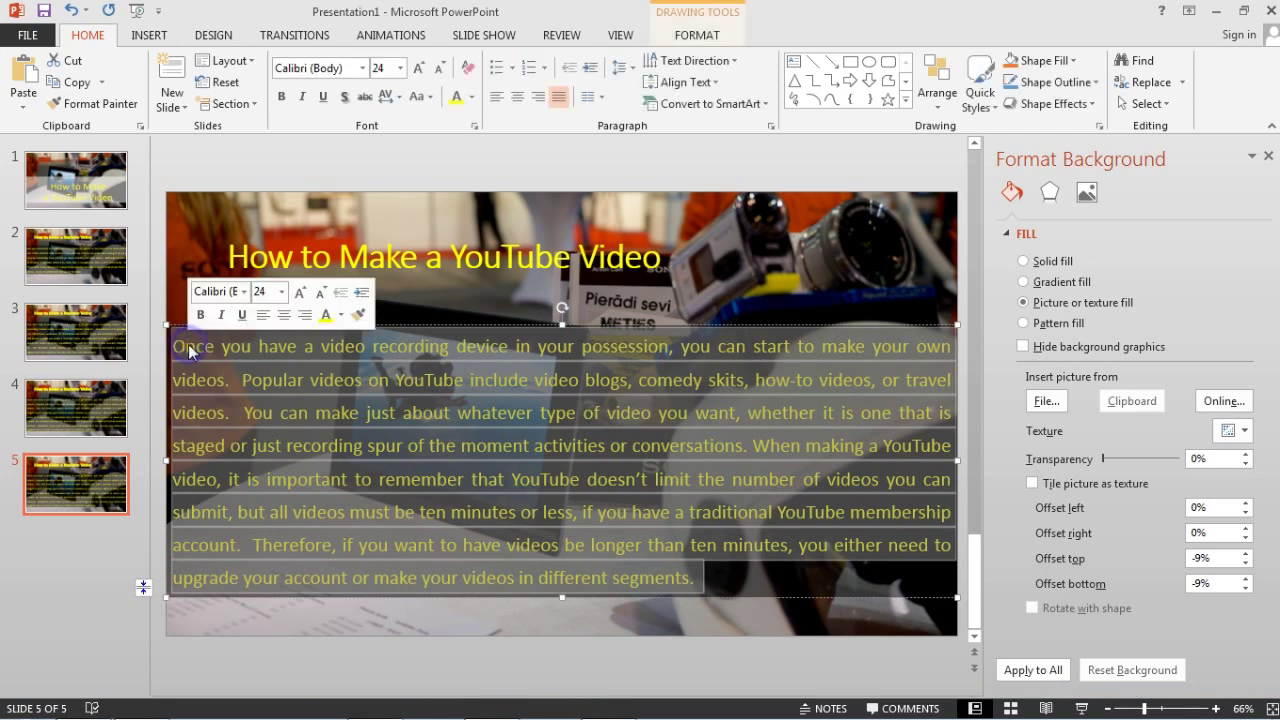
{"action": "right_click", "coordinate": [212, 352]}
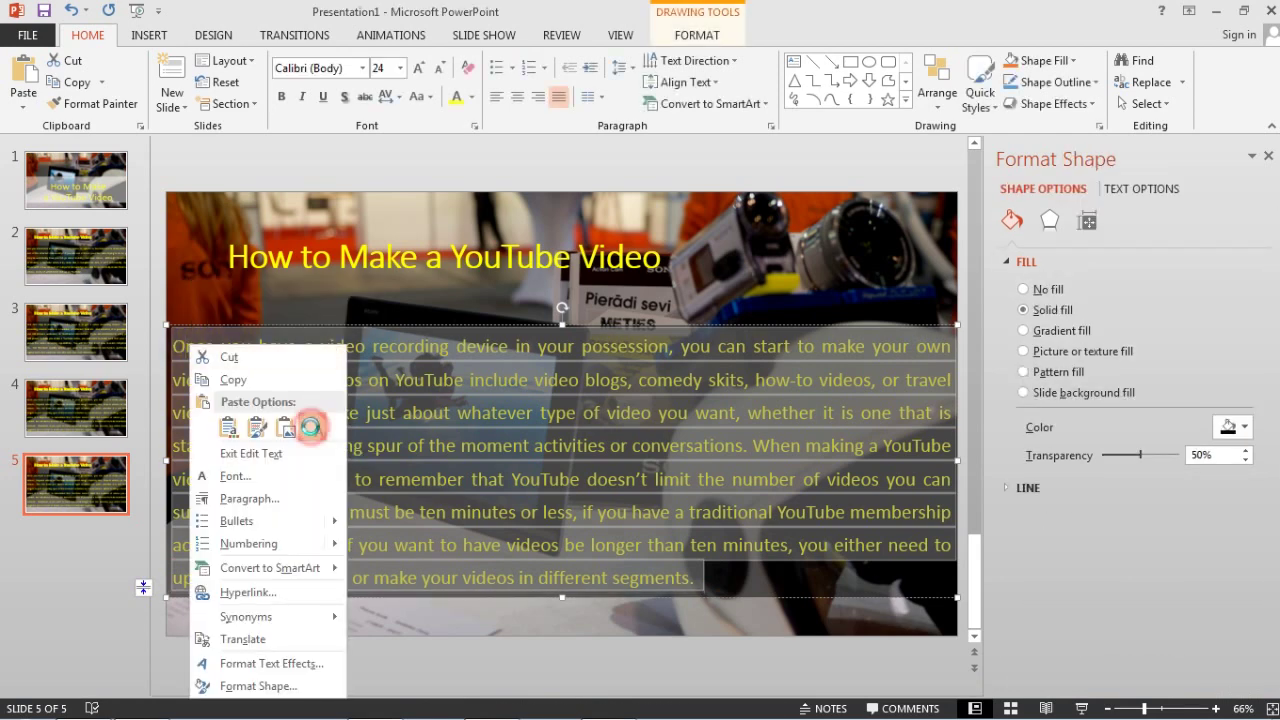
{"action": "left_click", "coordinate": [313, 430]}
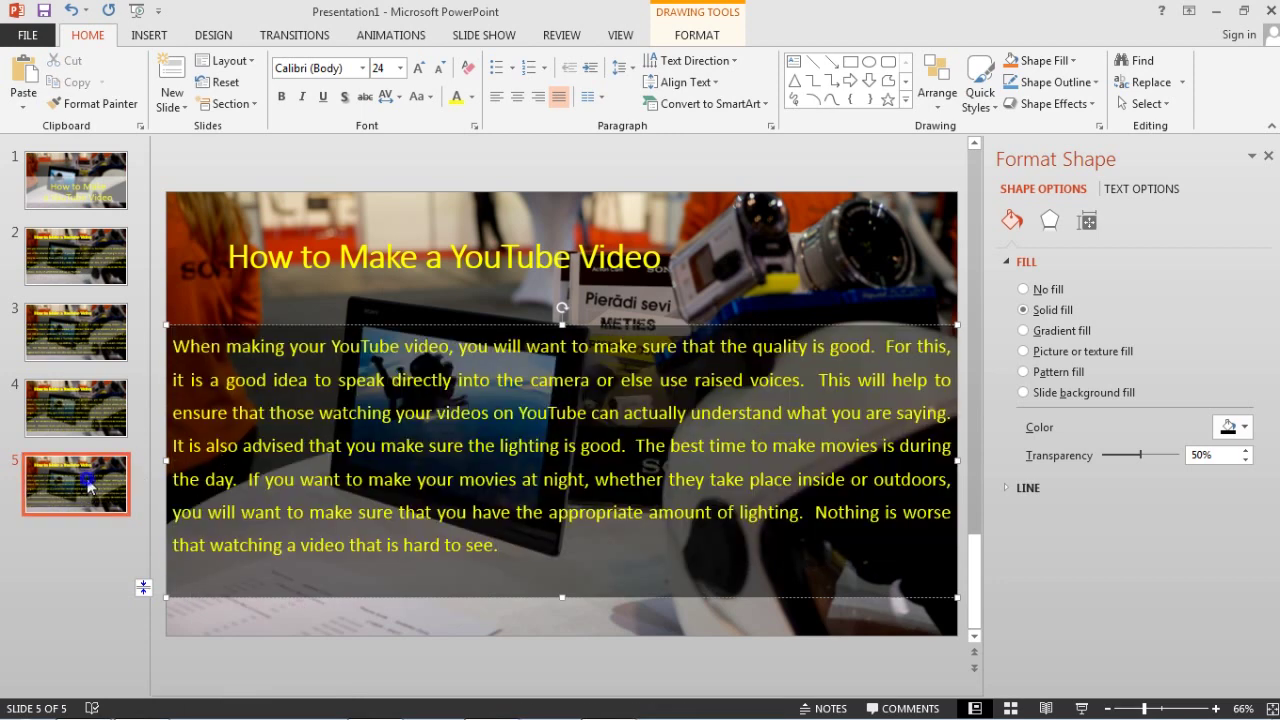
{"action": "right_click", "coordinate": [88, 478]}
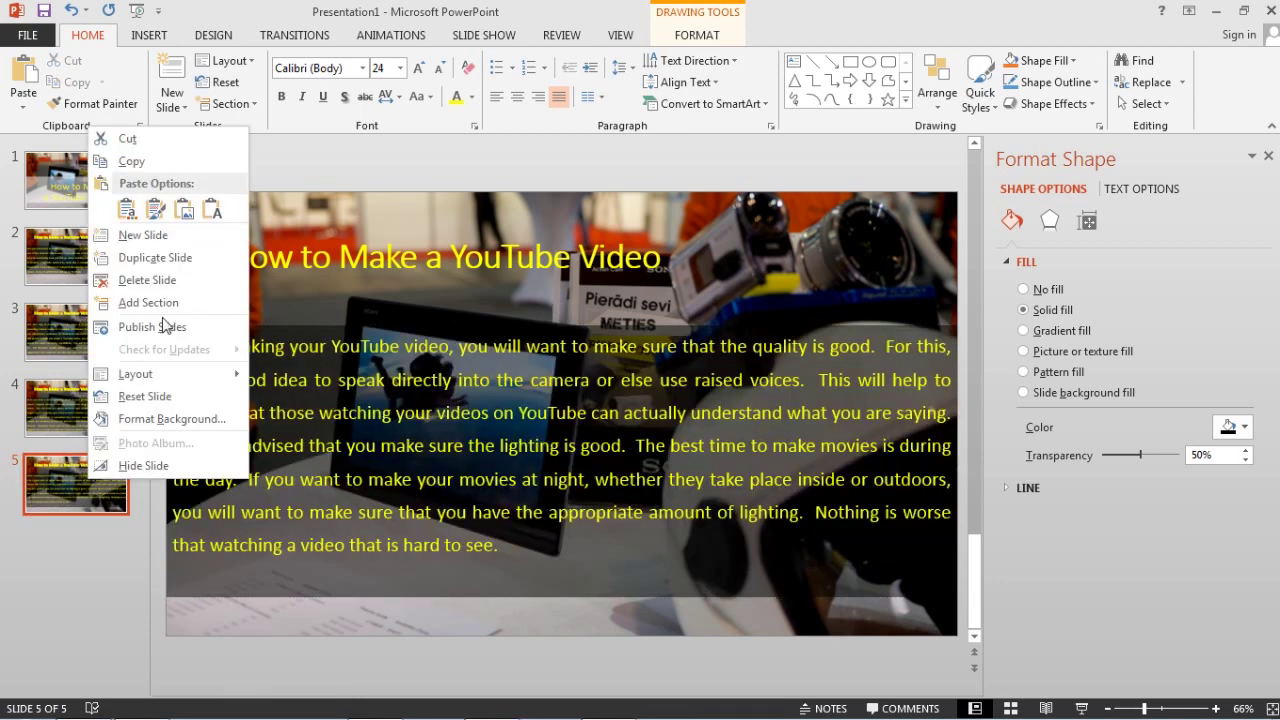
{"action": "left_click", "coordinate": [167, 258]}
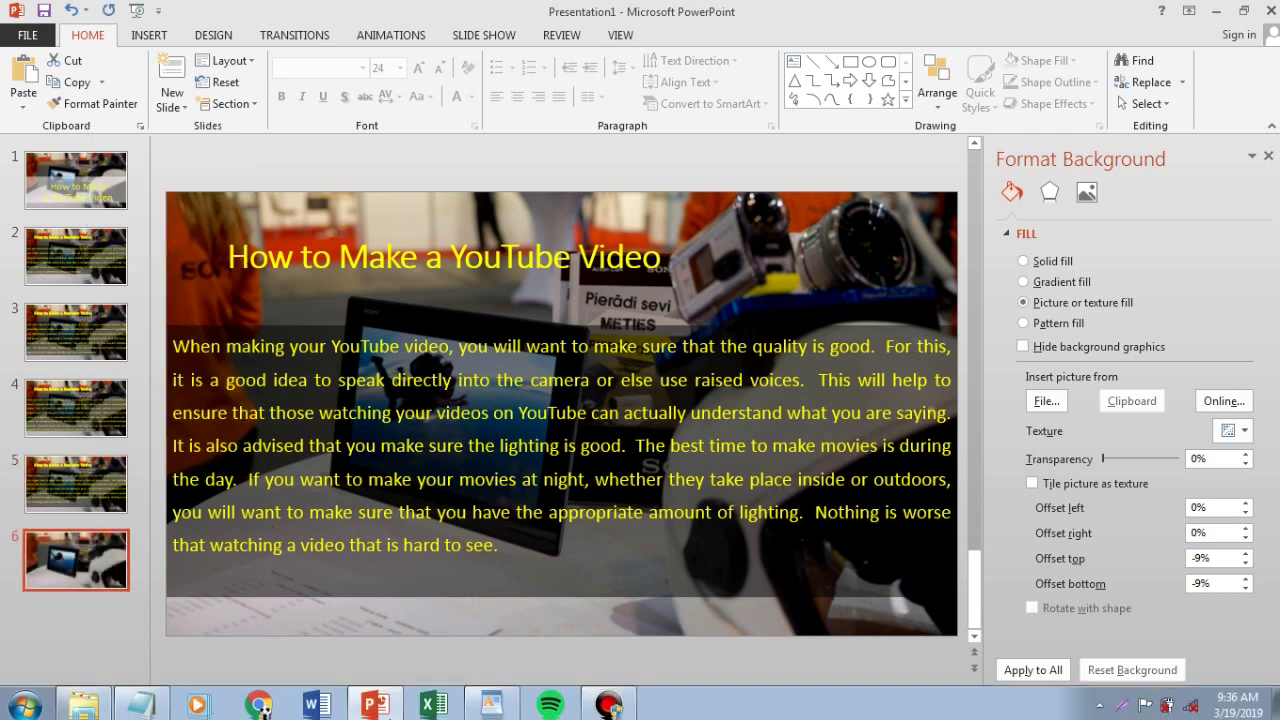
Copy WordPad's 'Although there are a number of steps' paragraph and switch back to PowerPoint
{"action": "left_click", "coordinate": [493, 705]}
{"action": "scroll", "coordinate": [510, 528], "scroll_direction": "down", "scroll_amount": 2}
{"action": "scroll", "coordinate": [510, 528], "scroll_direction": "down", "scroll_amount": 2}
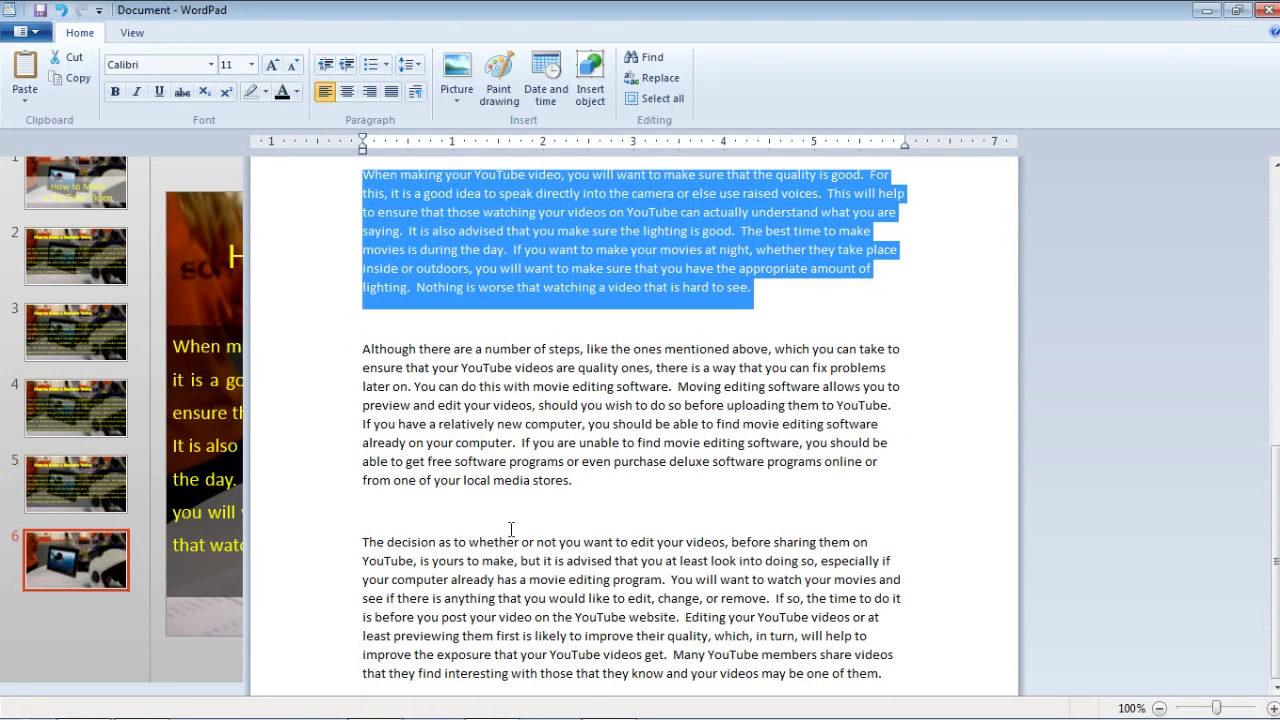
{"action": "left_click_drag", "start_coordinate": [626, 485], "coordinate": [348, 349]}
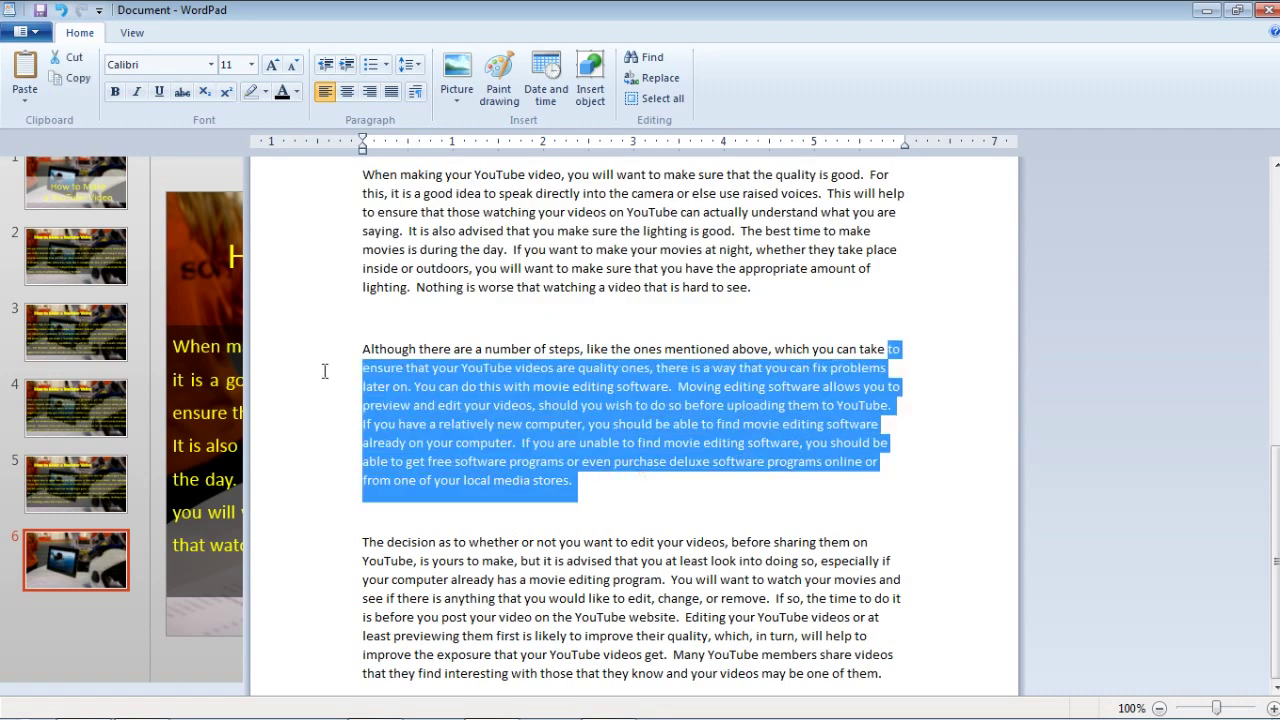
{"action": "right_click", "coordinate": [418, 410]}
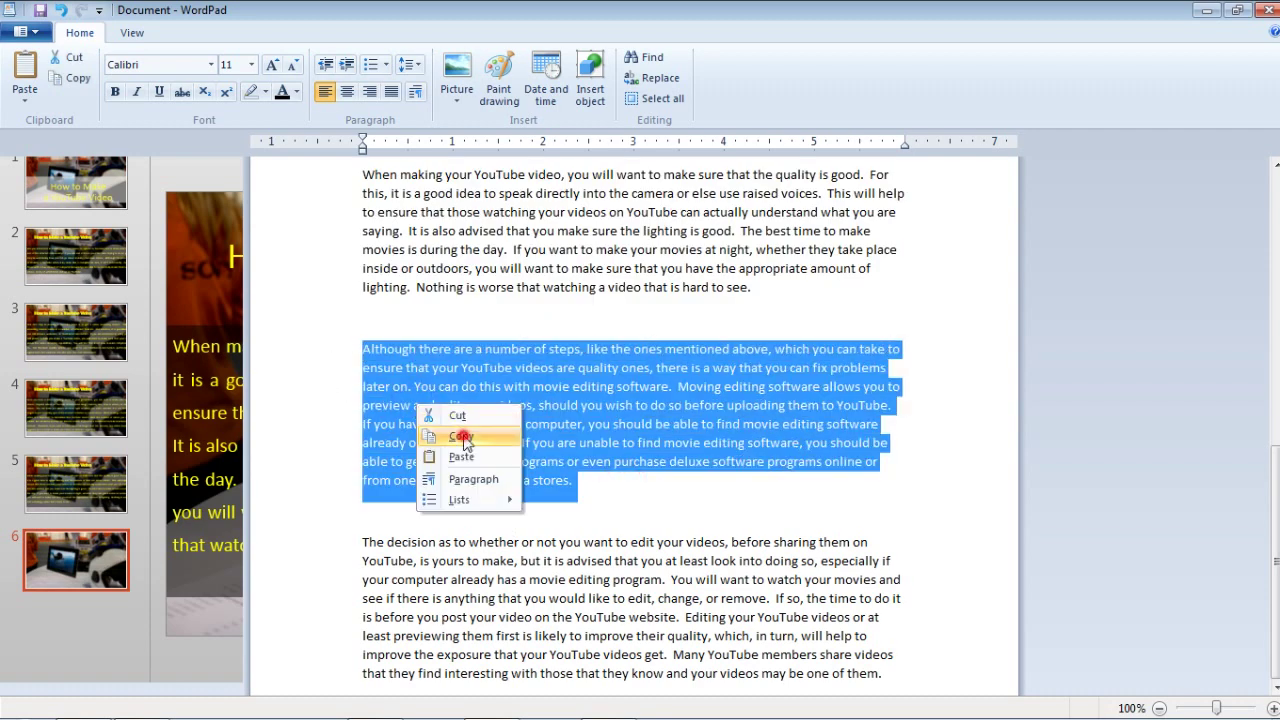
{"action": "left_click", "coordinate": [462, 437]}
{"action": "mouse_move", "coordinate": [318, 710]}
{"action": "left_click", "coordinate": [376, 703]}
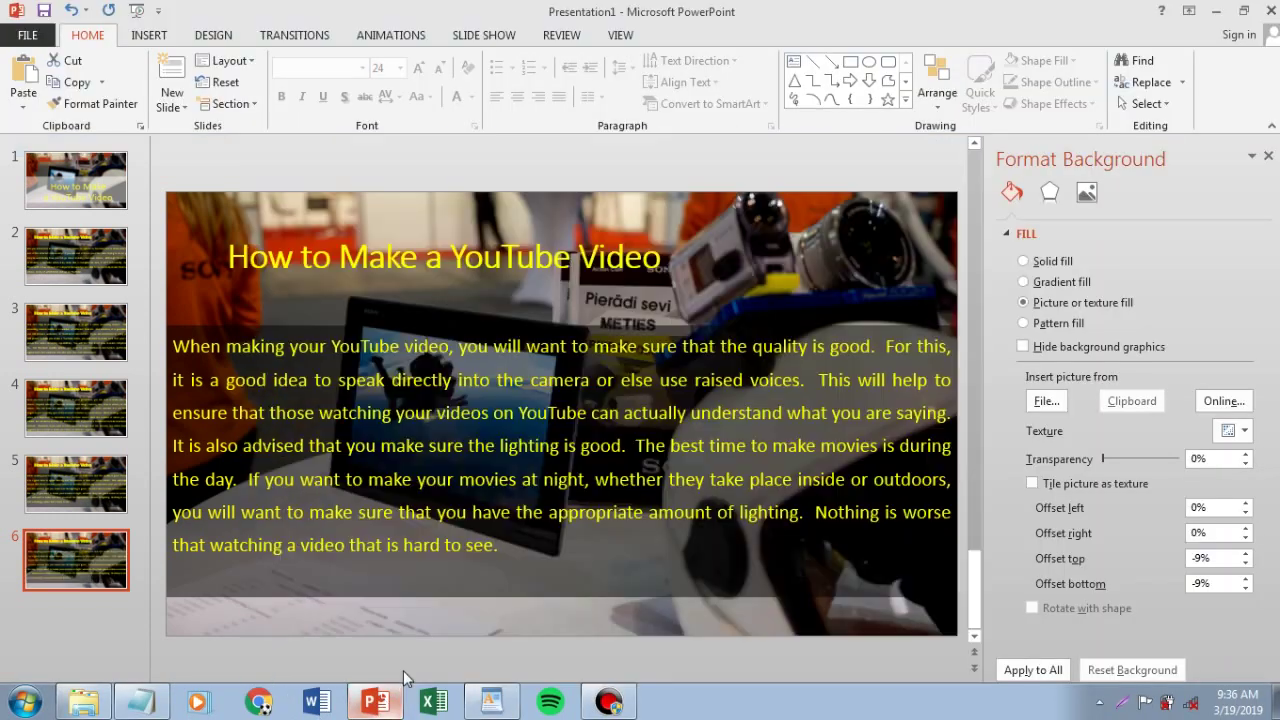
Paste the 'Although there are a number of steps' paragraph into slide 6 and duplicate it as slide 7
{"action": "triple_click", "coordinate": [204, 360]}
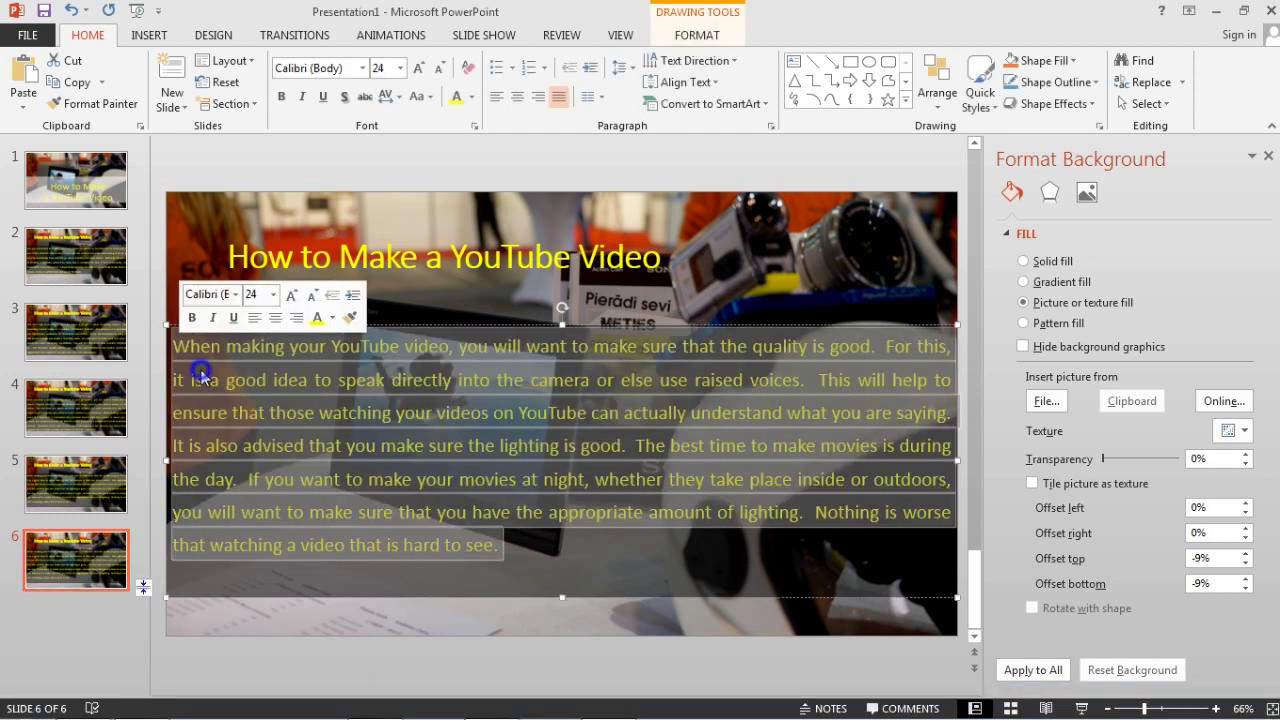
{"action": "right_click", "coordinate": [202, 373]}
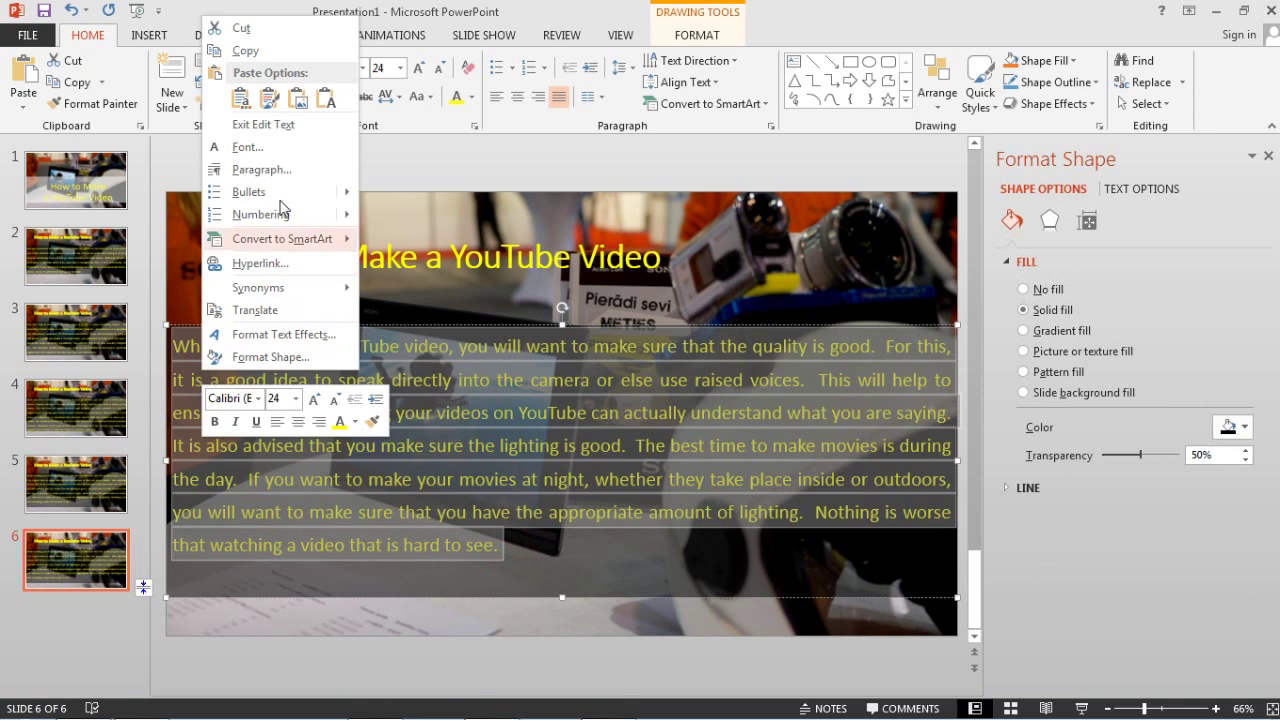
{"action": "left_click", "coordinate": [326, 98]}
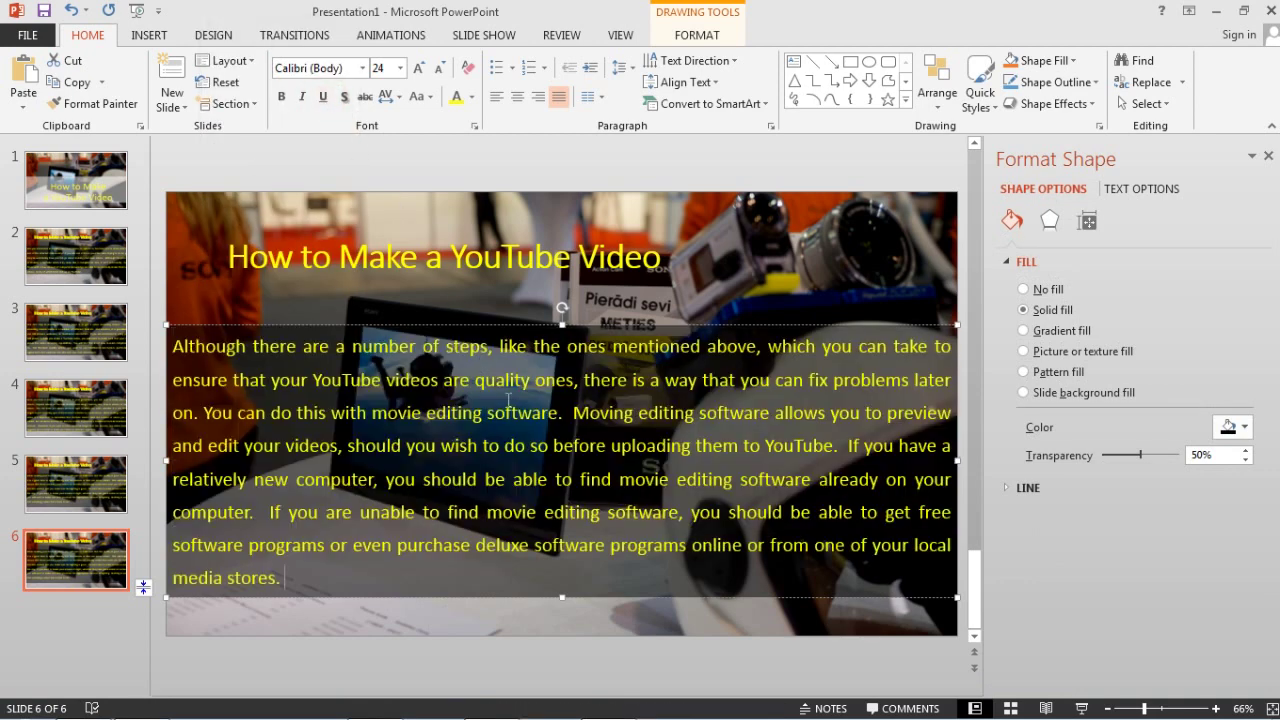
{"action": "right_click", "coordinate": [62, 556]}
{"action": "left_click", "coordinate": [157, 336]}
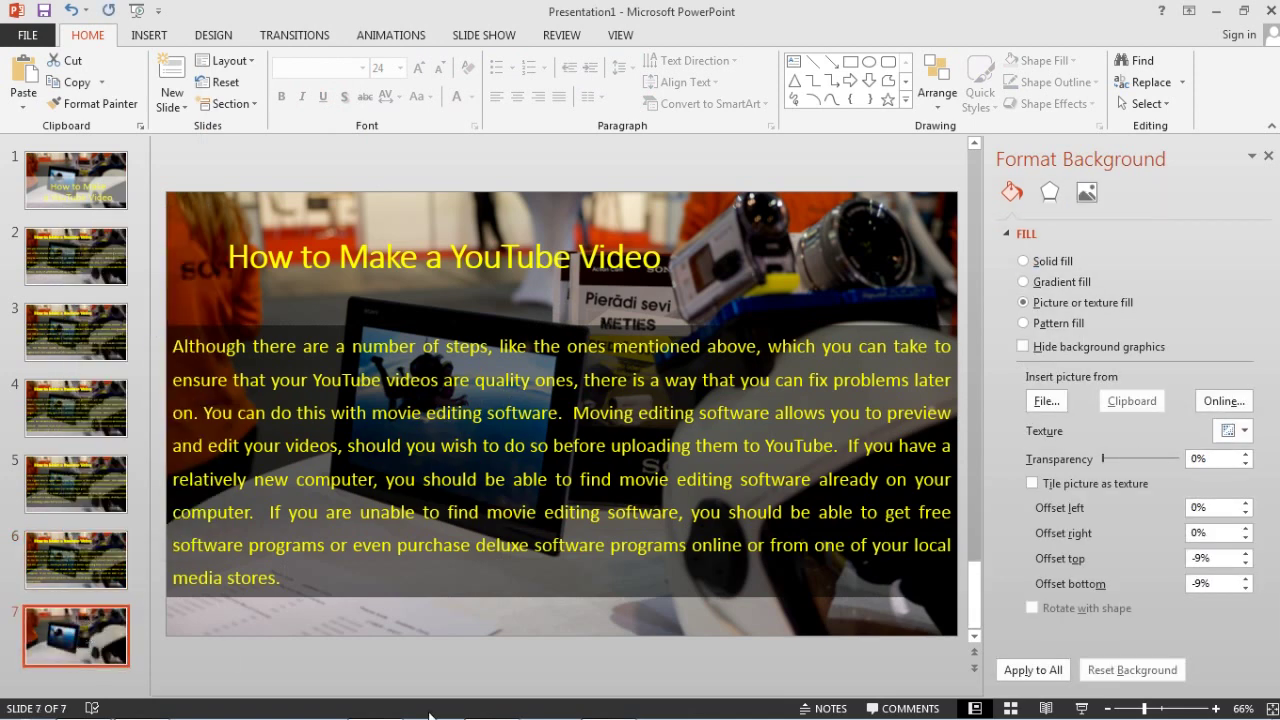
Copy WordPad's final paragraph, 'The decision as to whether…', and return to PowerPoint
{"action": "left_click", "coordinate": [470, 712]}
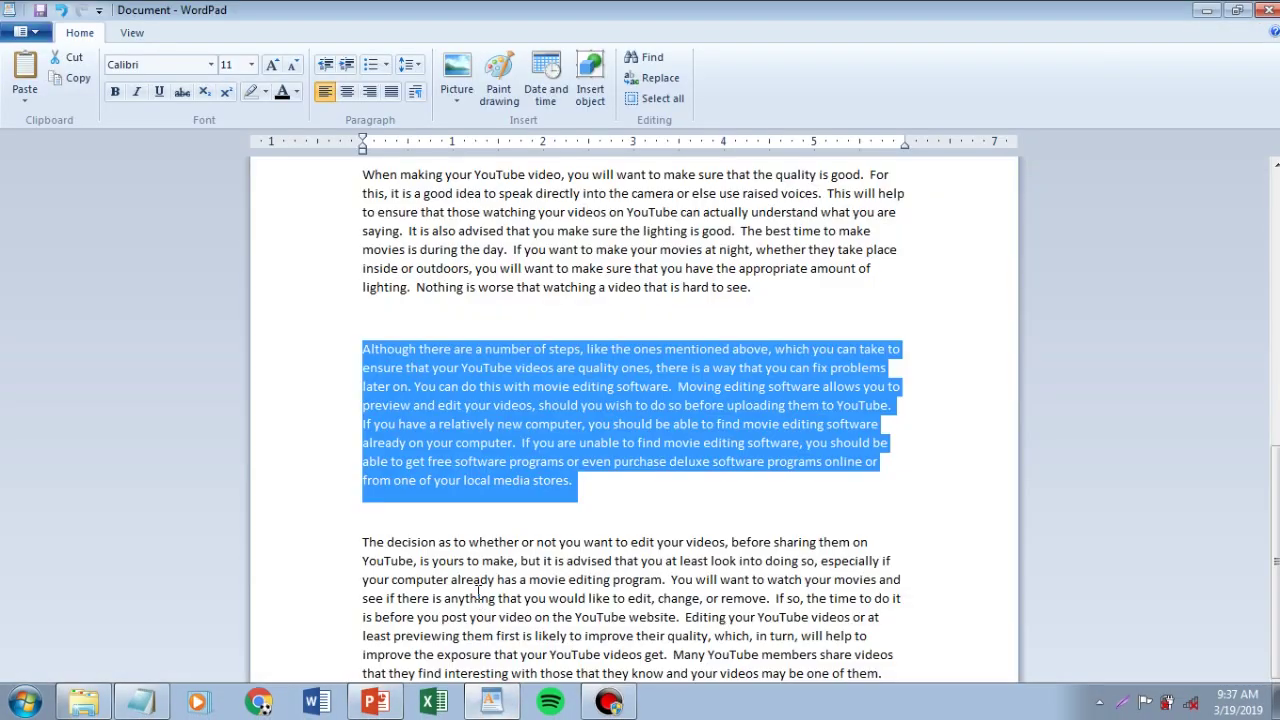
{"action": "left_click", "coordinate": [417, 536]}
{"action": "left_click_drag", "start_coordinate": [363, 541], "coordinate": [995, 714]}
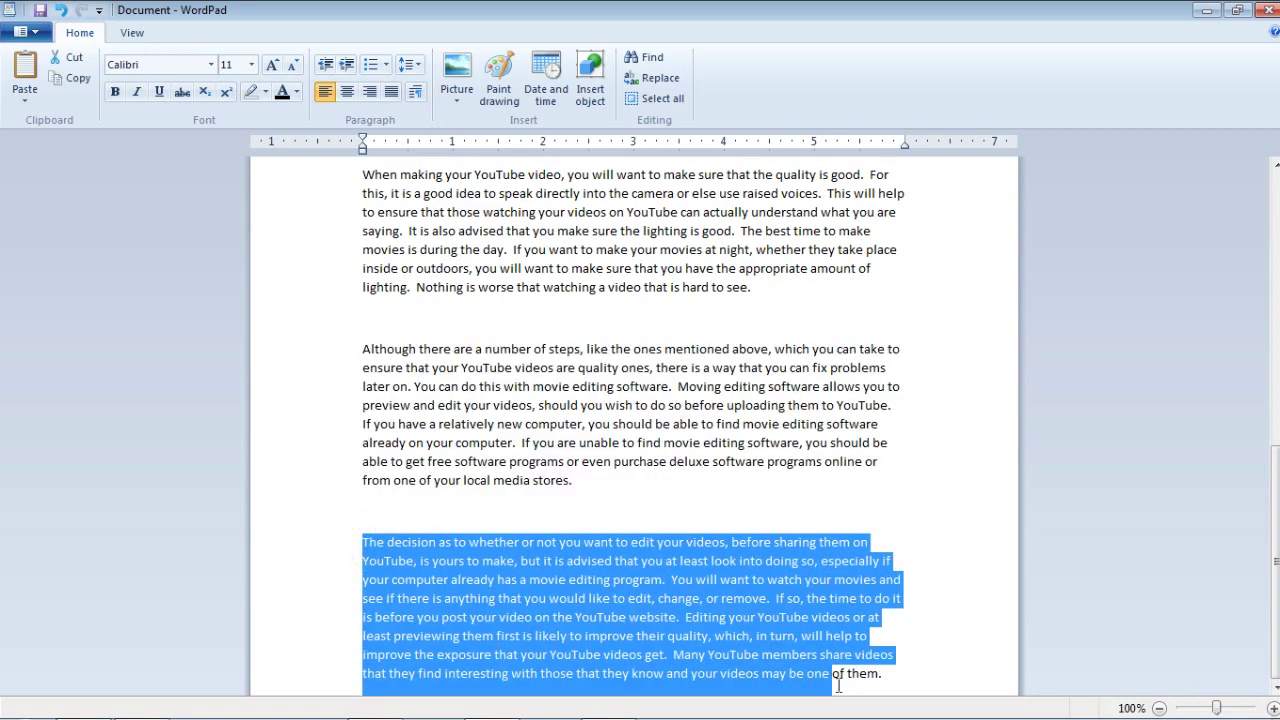
{"action": "right_click", "coordinate": [724, 666]}
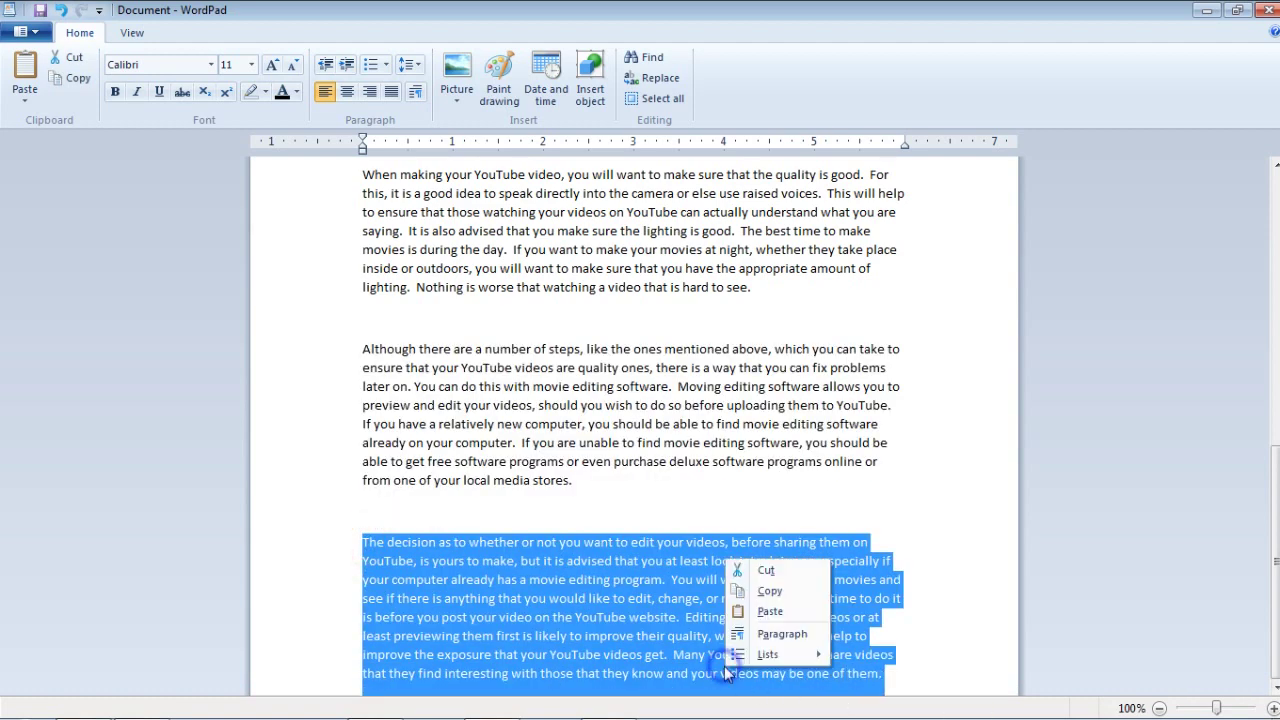
{"action": "left_click", "coordinate": [767, 589]}
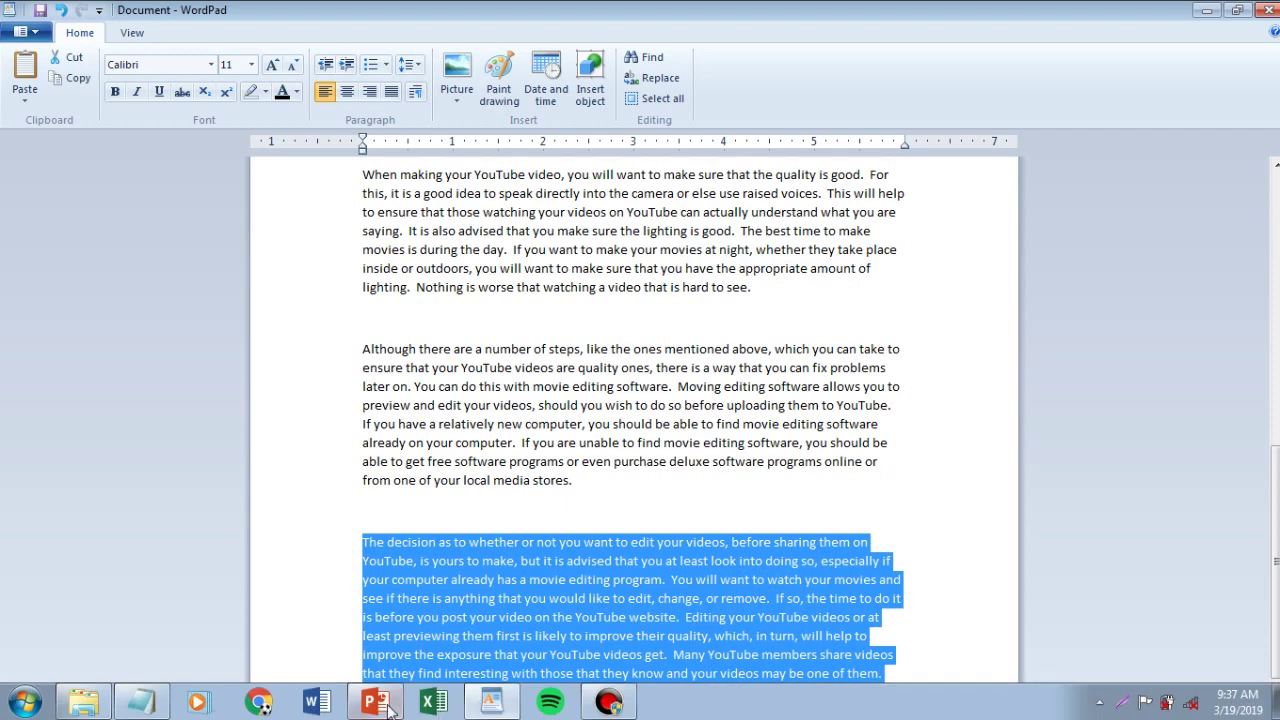
{"action": "left_click", "coordinate": [376, 710]}
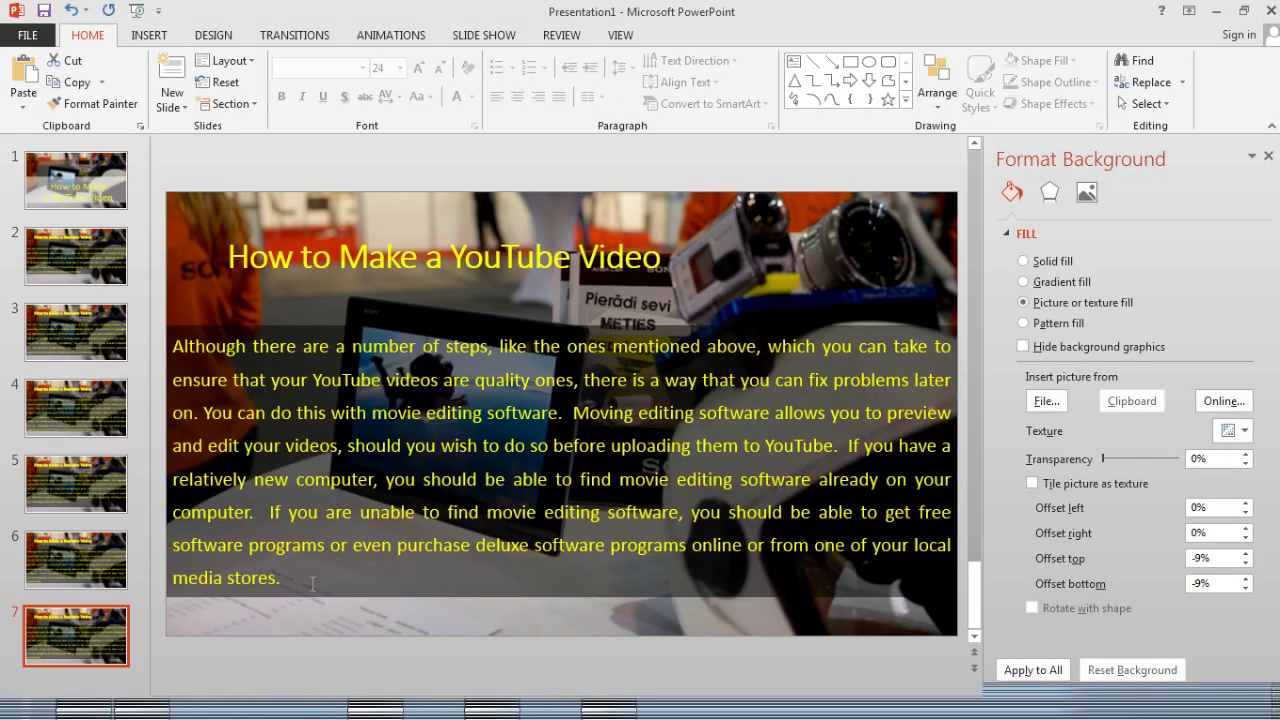
Replace slide 7's body text with the copied paragraph beginning 'The decision as to whether'
{"action": "triple_click", "coordinate": [207, 443]}
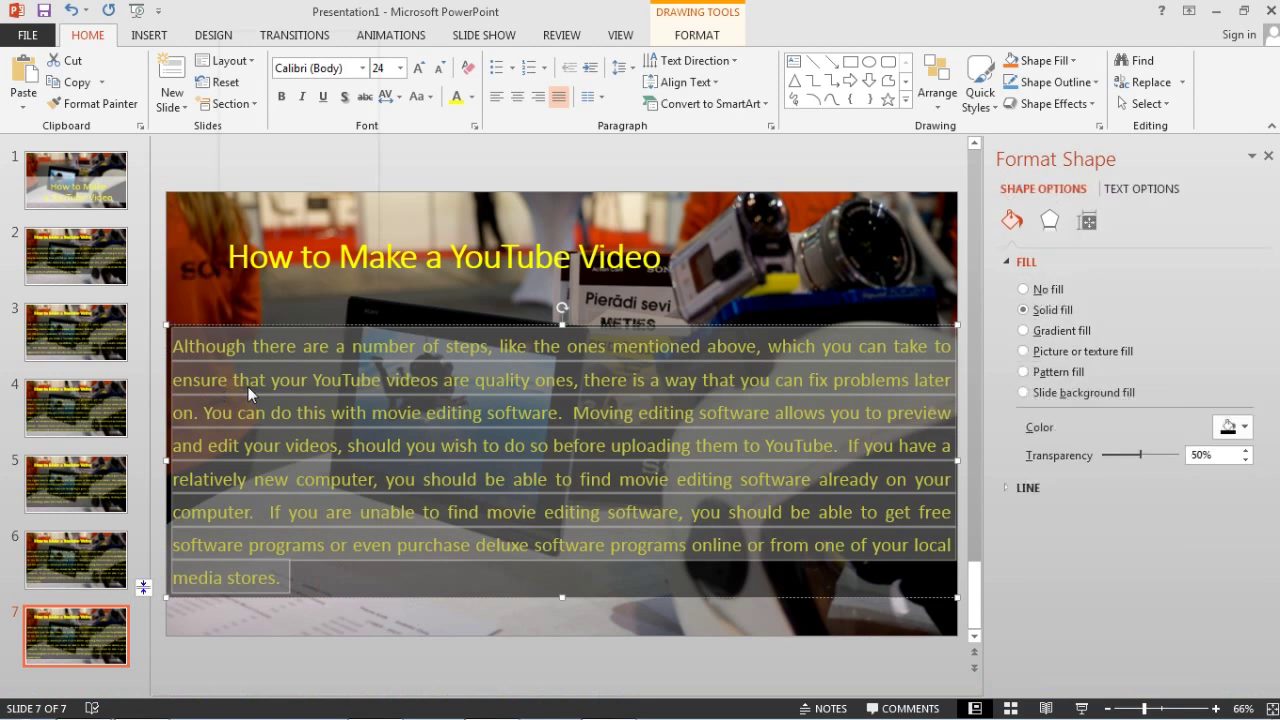
{"action": "right_click", "coordinate": [220, 387]}
{"action": "key", "text": "Escape"}
{"action": "key", "text": "ctrl+v"}
{"action": "left_click", "coordinate": [327, 655]}
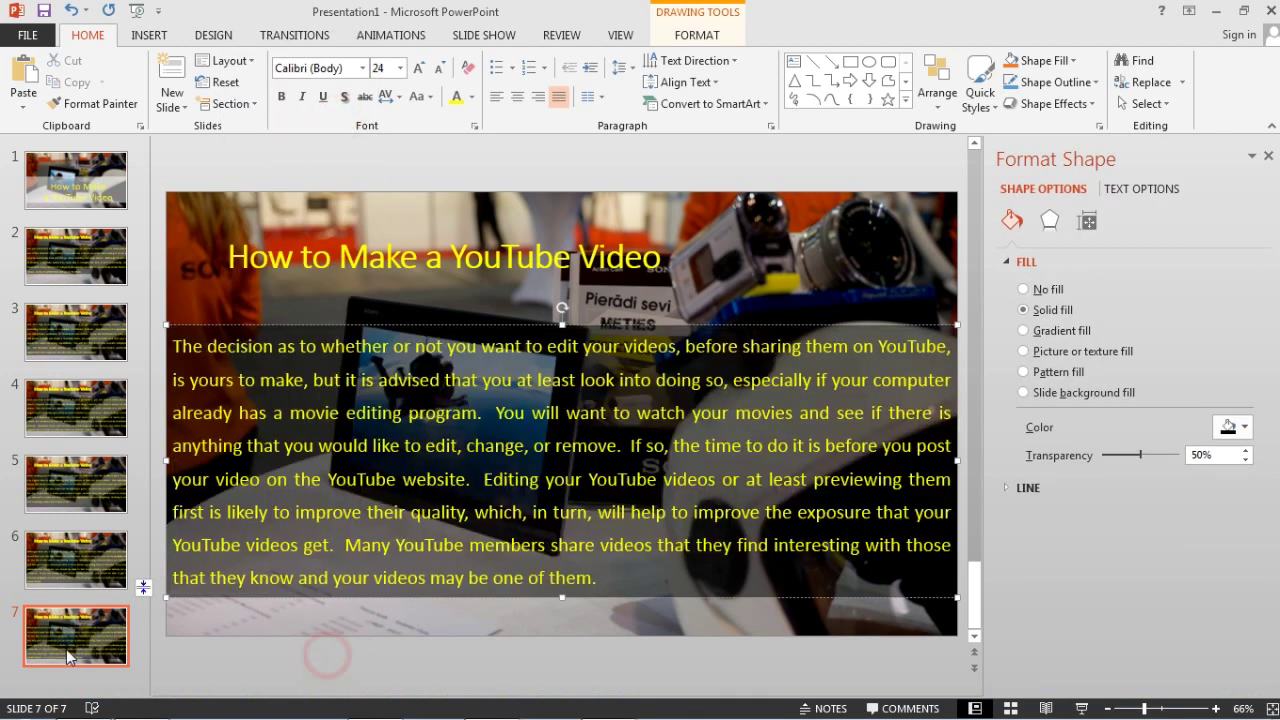
Add a new slide 8 after slide 7 and switch it to the Section Header layout
{"action": "right_click", "coordinate": [62, 637]}
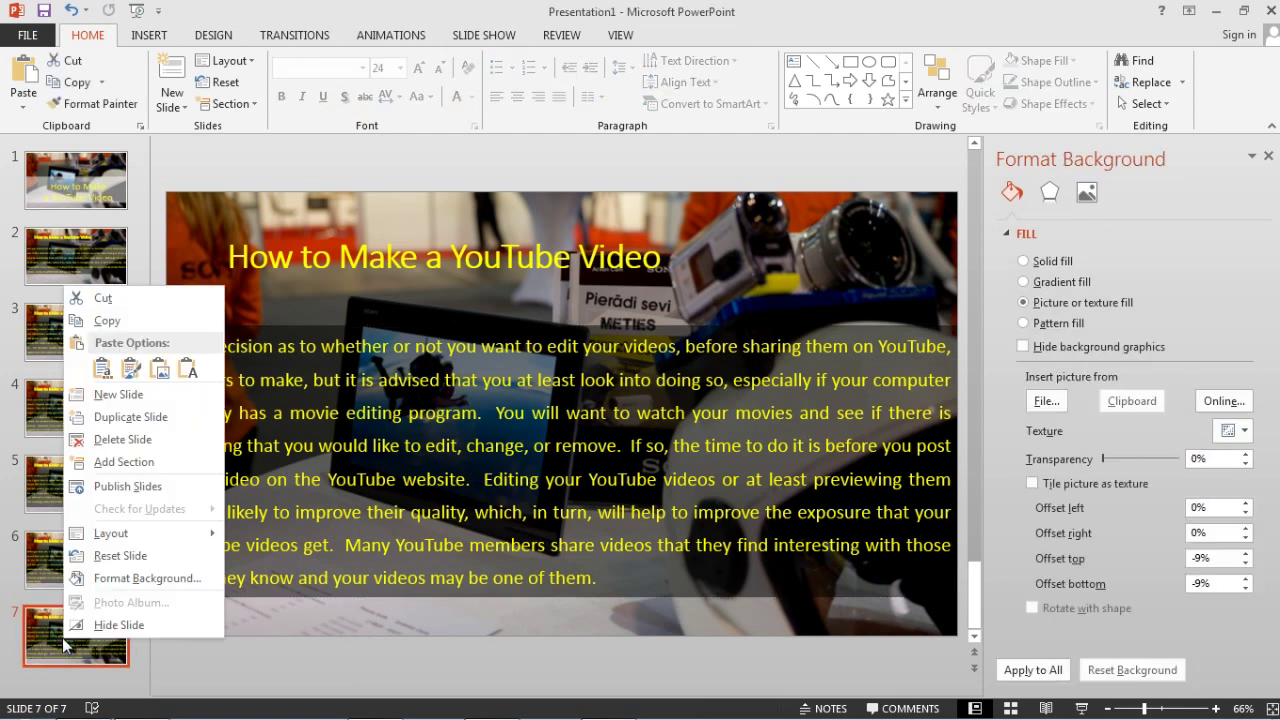
{"action": "left_click", "coordinate": [115, 391]}
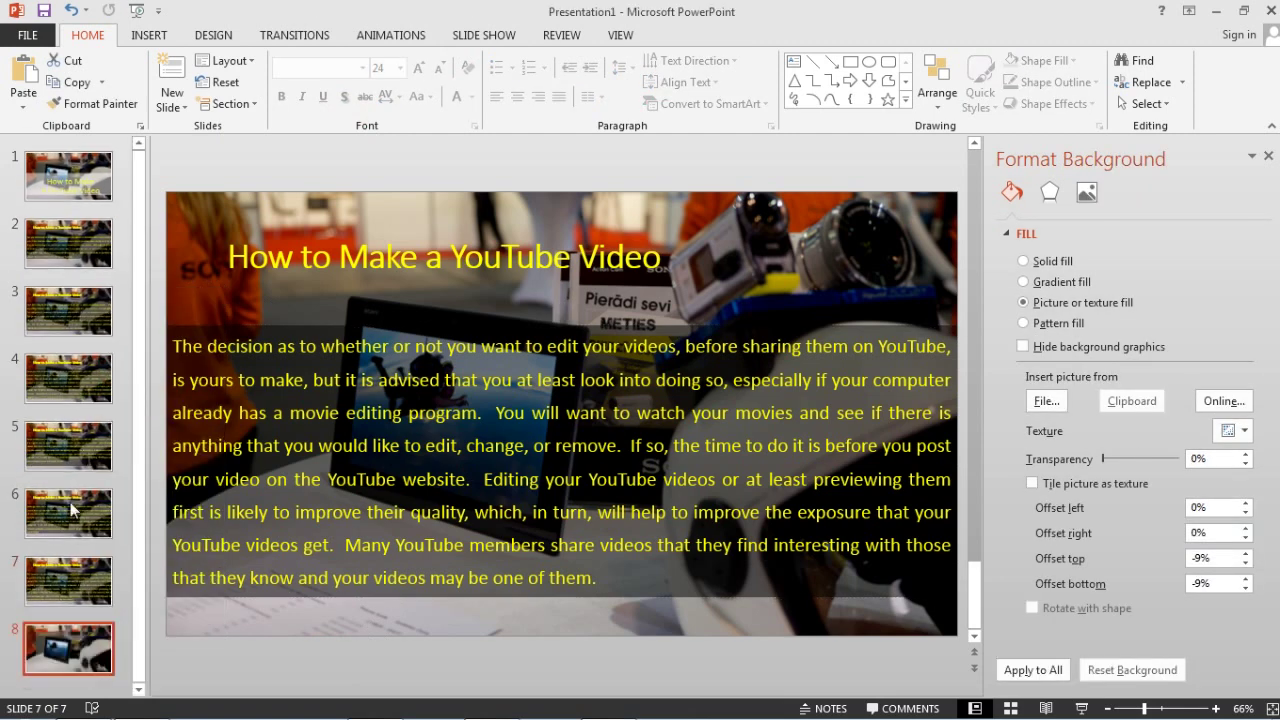
{"action": "right_click", "coordinate": [68, 642]}
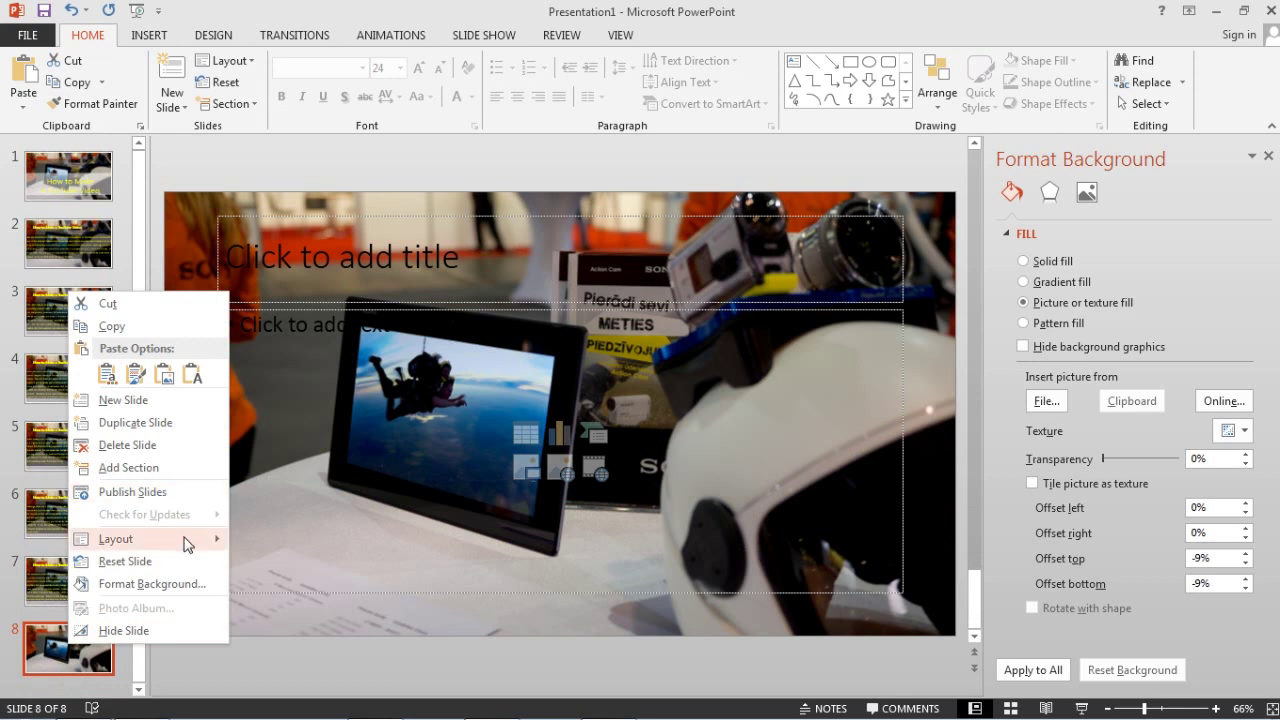
{"action": "mouse_move", "coordinate": [185, 543]}
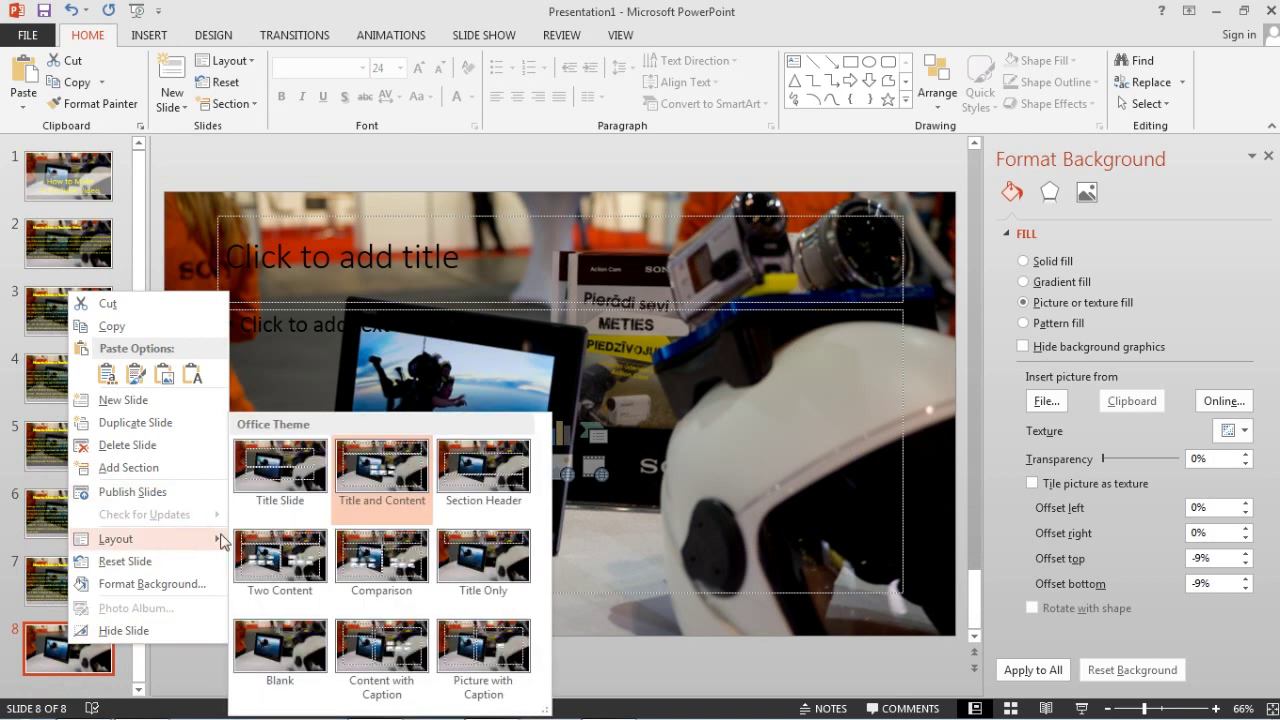
{"action": "left_click", "coordinate": [481, 480]}
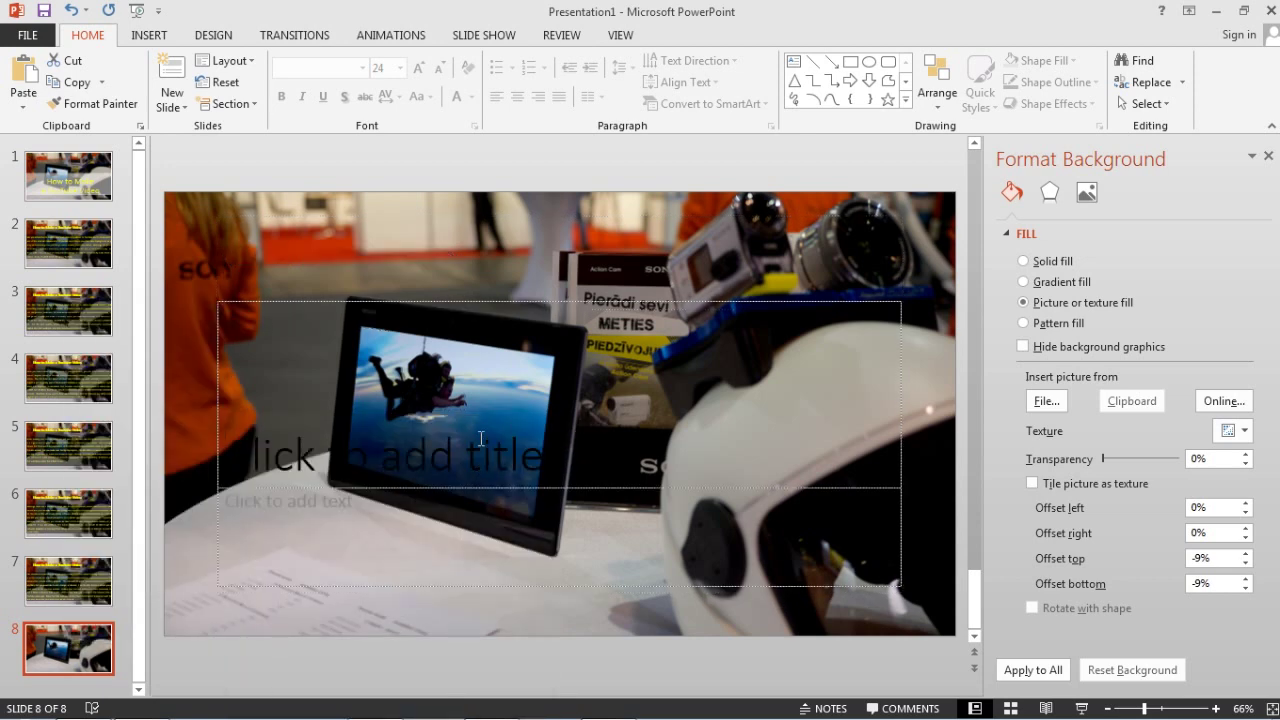
Title slide 8 'THANK YOU' in yellow, centred, bold text enlarged to 138 points
{"action": "left_click", "coordinate": [480, 432]}
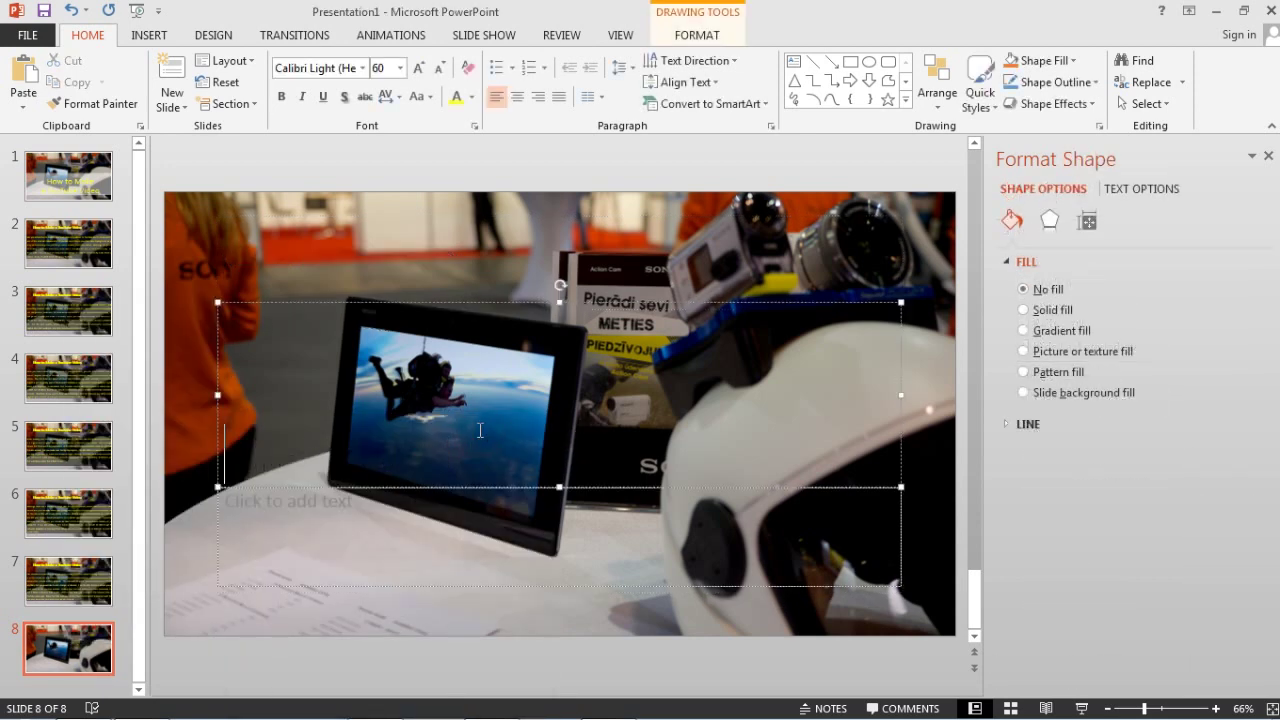
{"action": "type", "text": "THAN"}
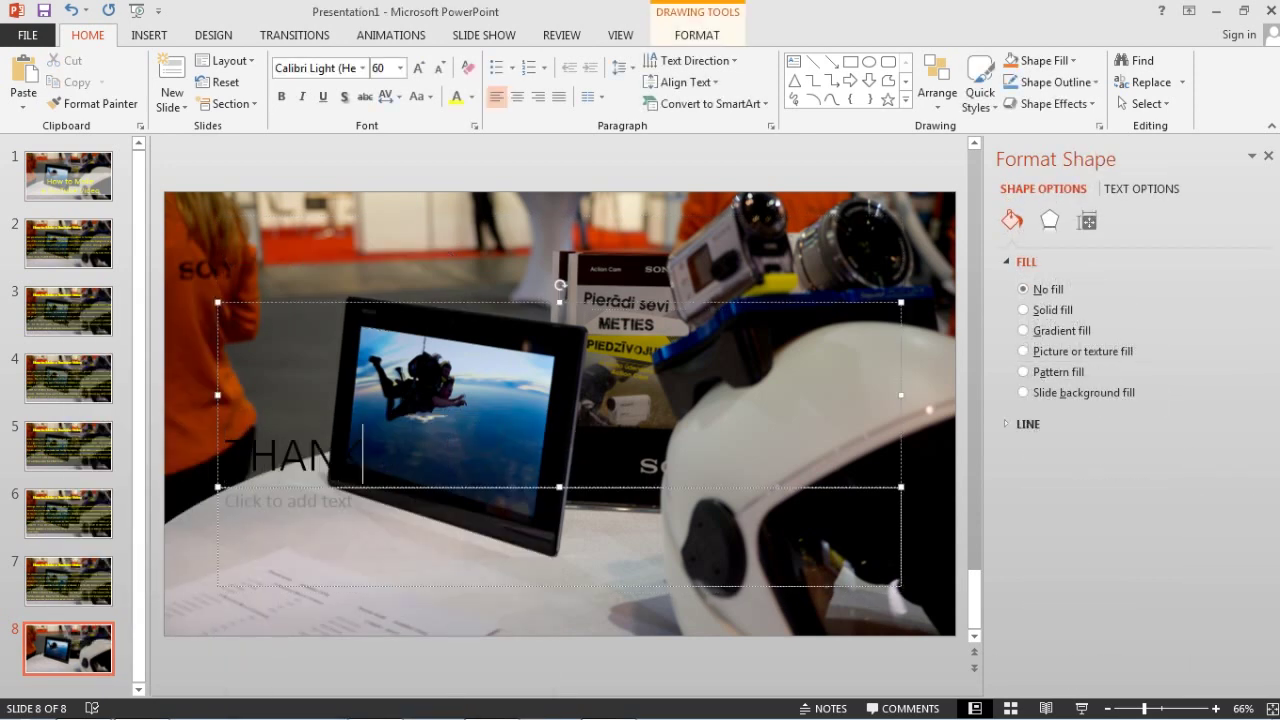
{"action": "type", "text": "K YOU"}
{"action": "key", "text": "ctrl+a"}
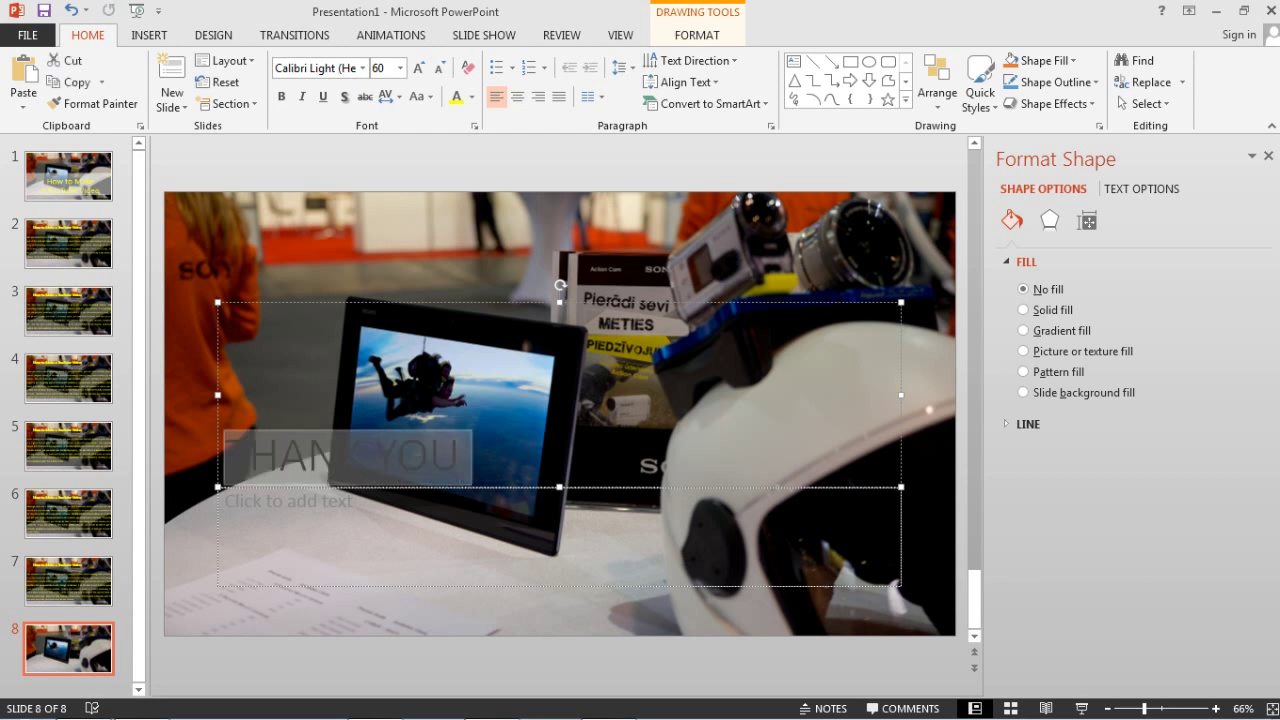
{"action": "left_click", "coordinate": [454, 97]}
{"action": "left_click", "coordinate": [517, 97]}
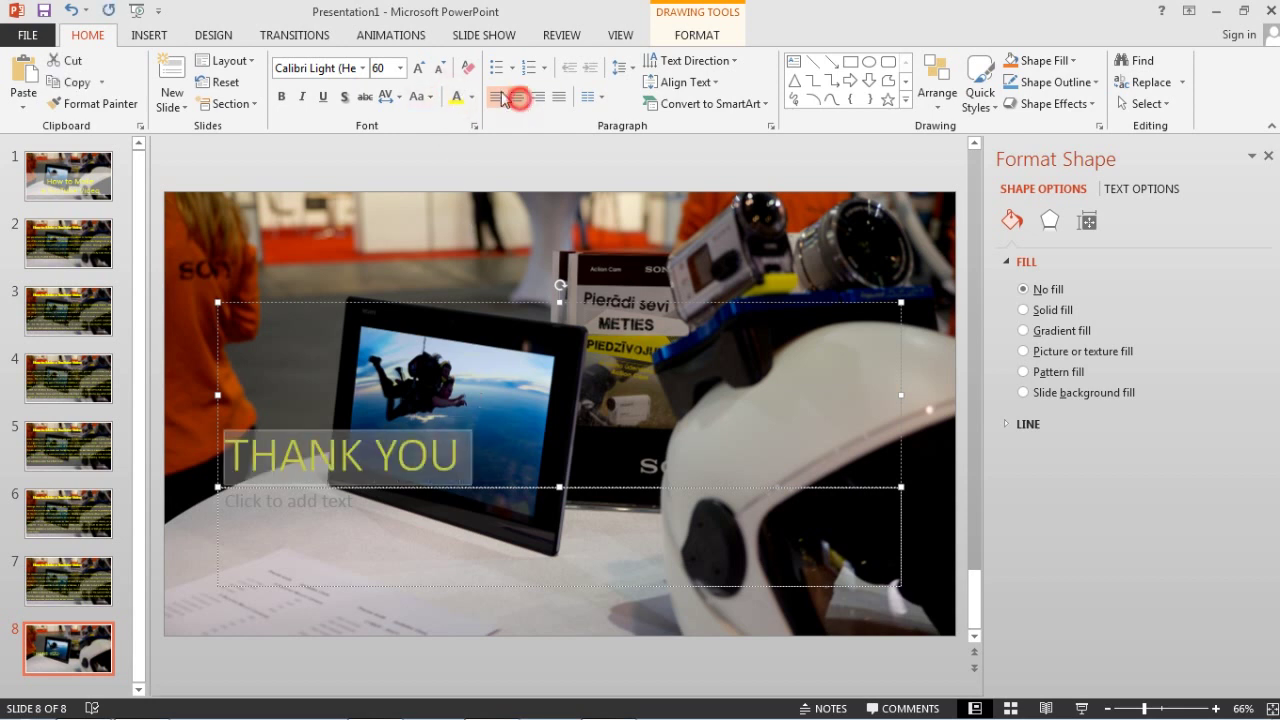
{"action": "left_click", "coordinate": [281, 96]}
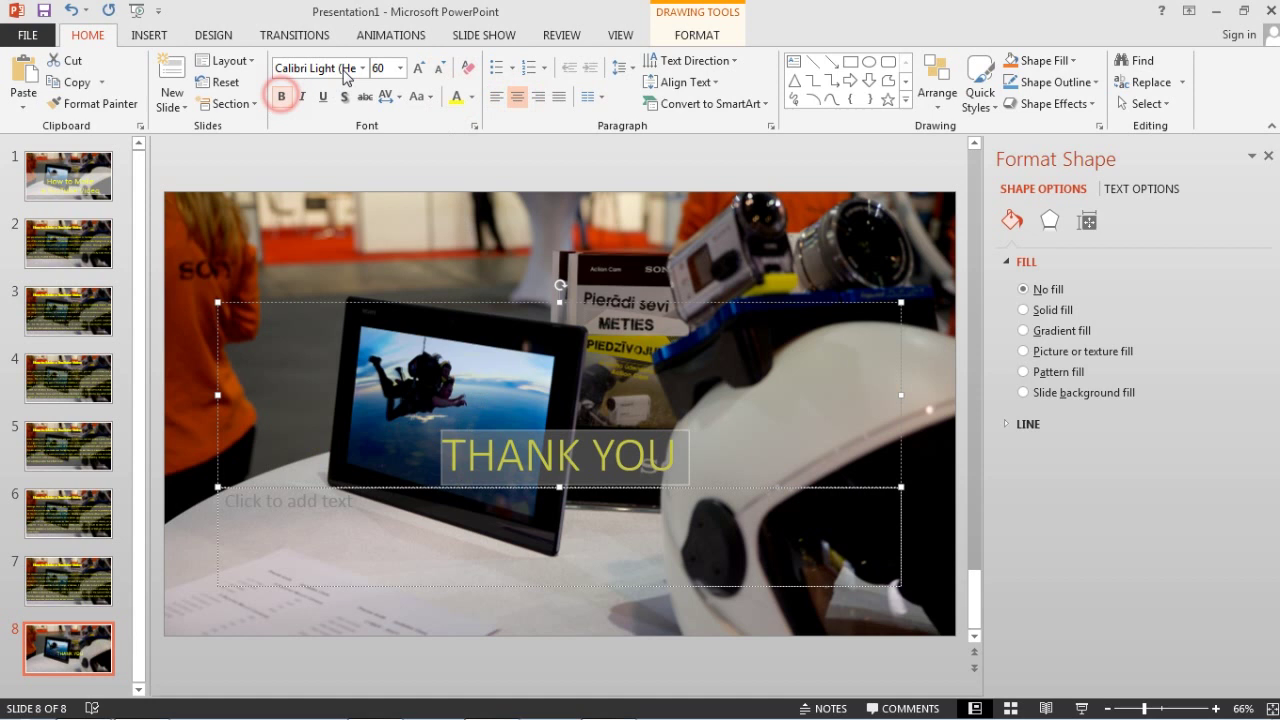
{"action": "left_click", "coordinate": [420, 68]}
{"action": "left_click", "coordinate": [420, 68]}
{"action": "left_click", "coordinate": [420, 68]}
{"action": "left_click", "coordinate": [420, 68]}
{"action": "left_click", "coordinate": [420, 68]}
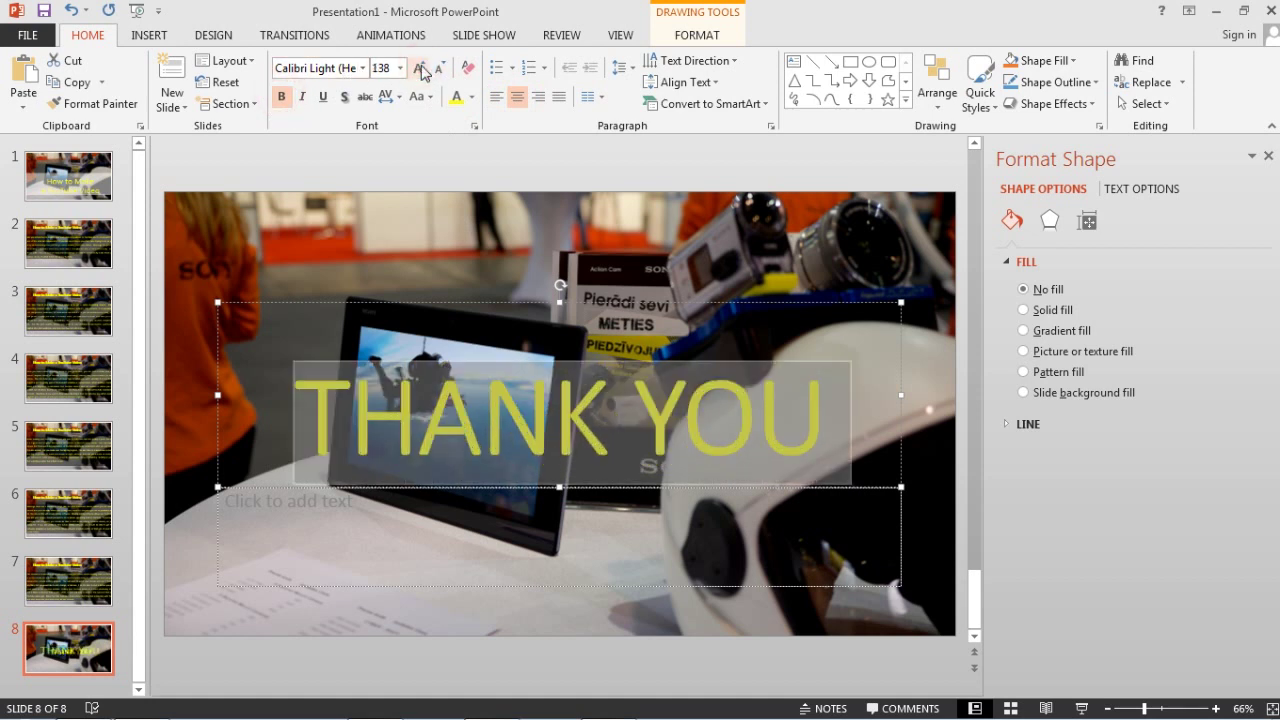
Give the title box a solid dark fill at 50% transparency, stretched to full slide width
{"action": "left_click", "coordinate": [1055, 313]}
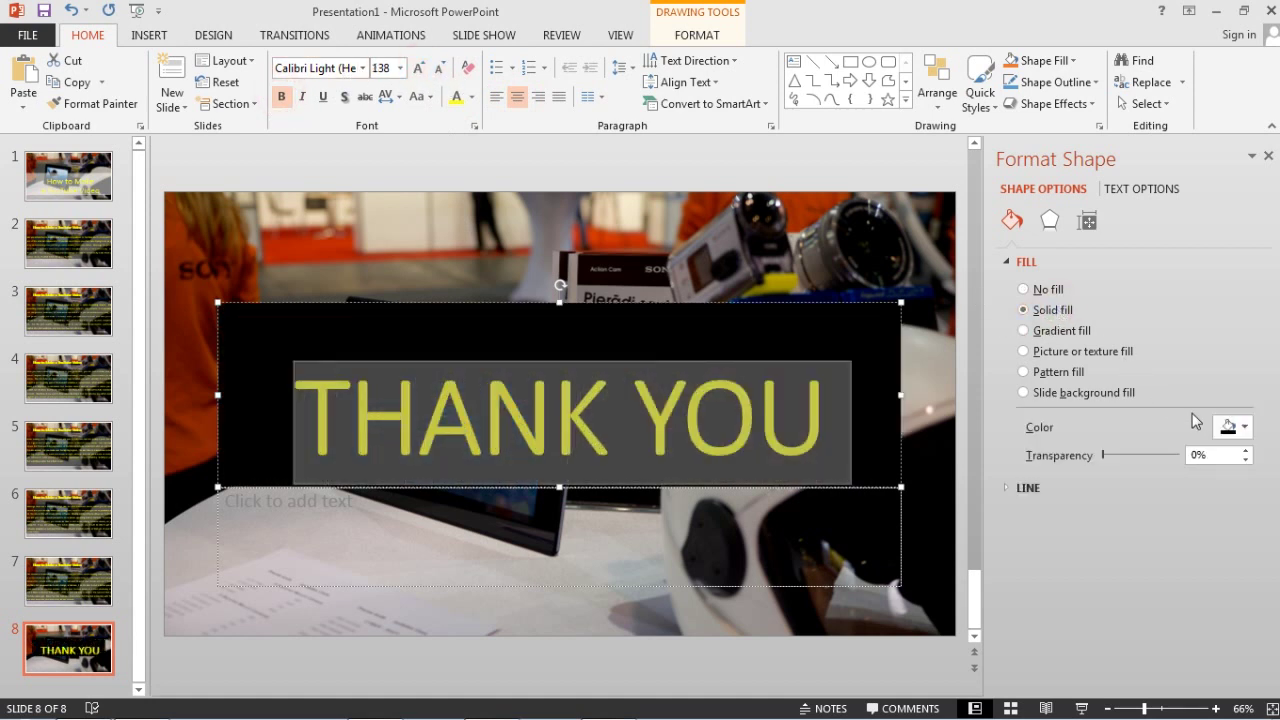
{"action": "left_click", "coordinate": [1194, 457]}
{"action": "type", "text": "50"}
{"action": "key", "text": "Return"}
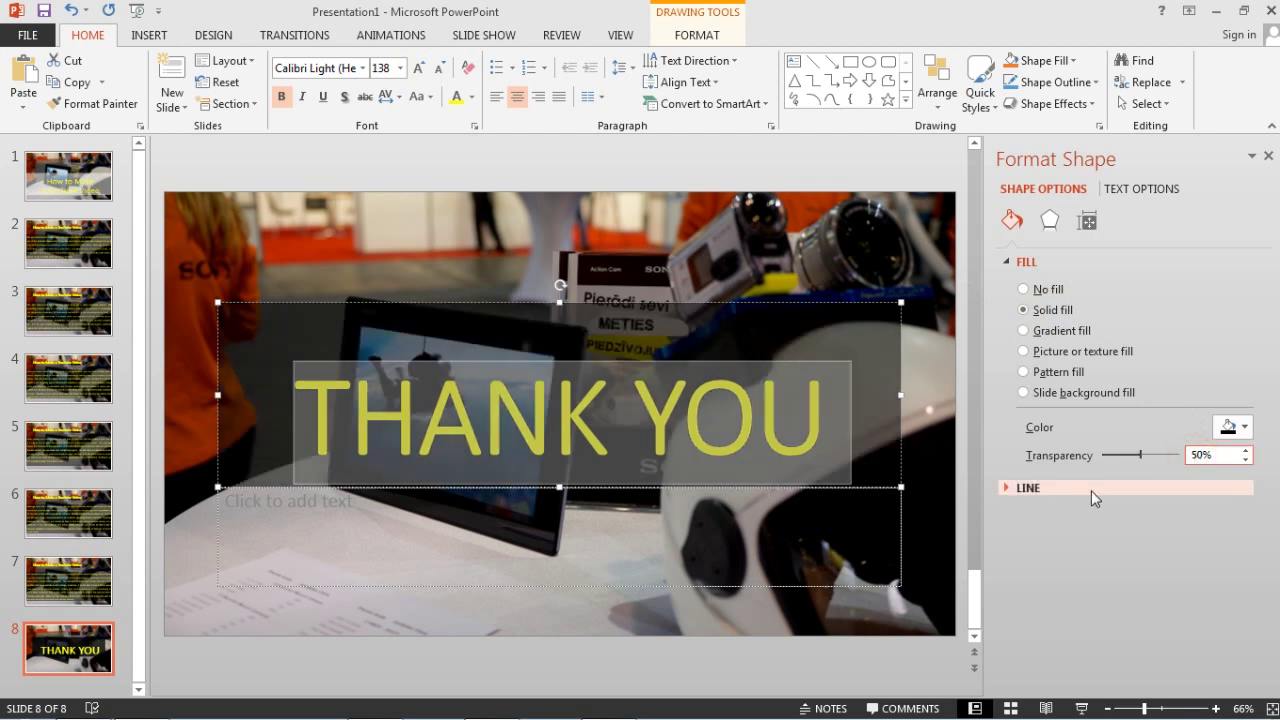
{"action": "left_click_drag", "start_coordinate": [902, 395], "coordinate": [956, 395]}
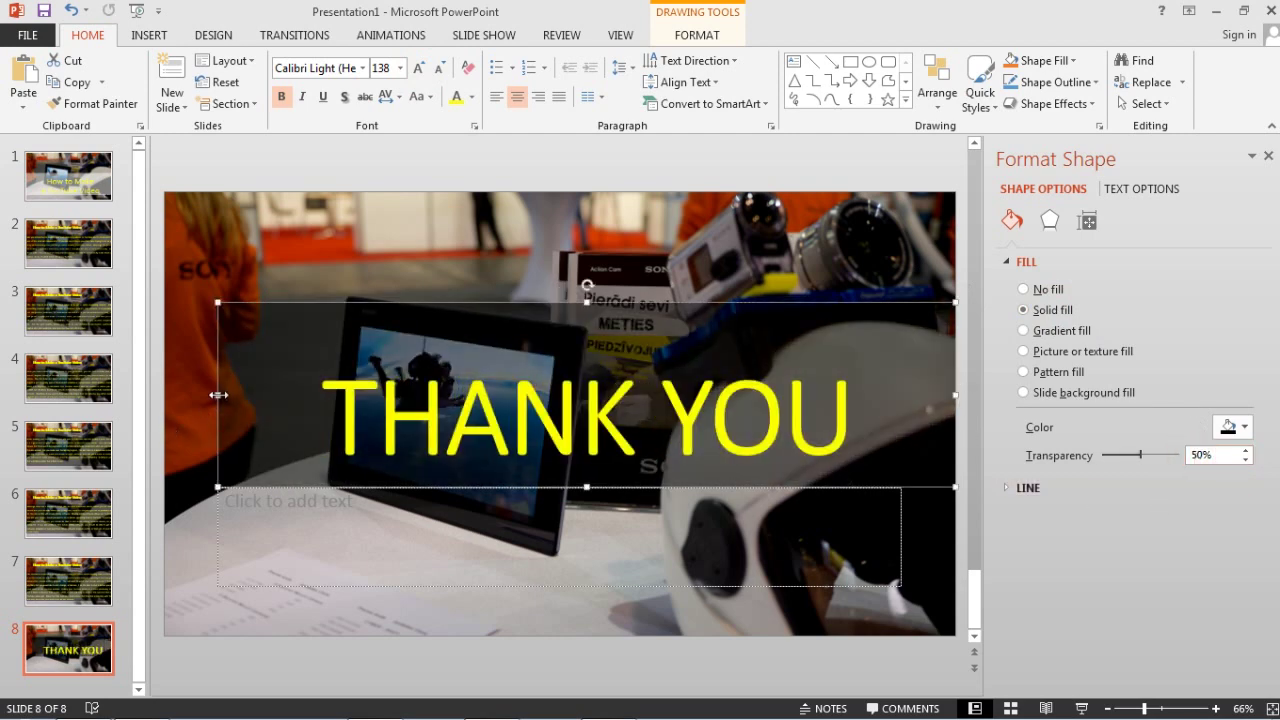
{"action": "left_click_drag", "start_coordinate": [218, 395], "coordinate": [164, 395]}
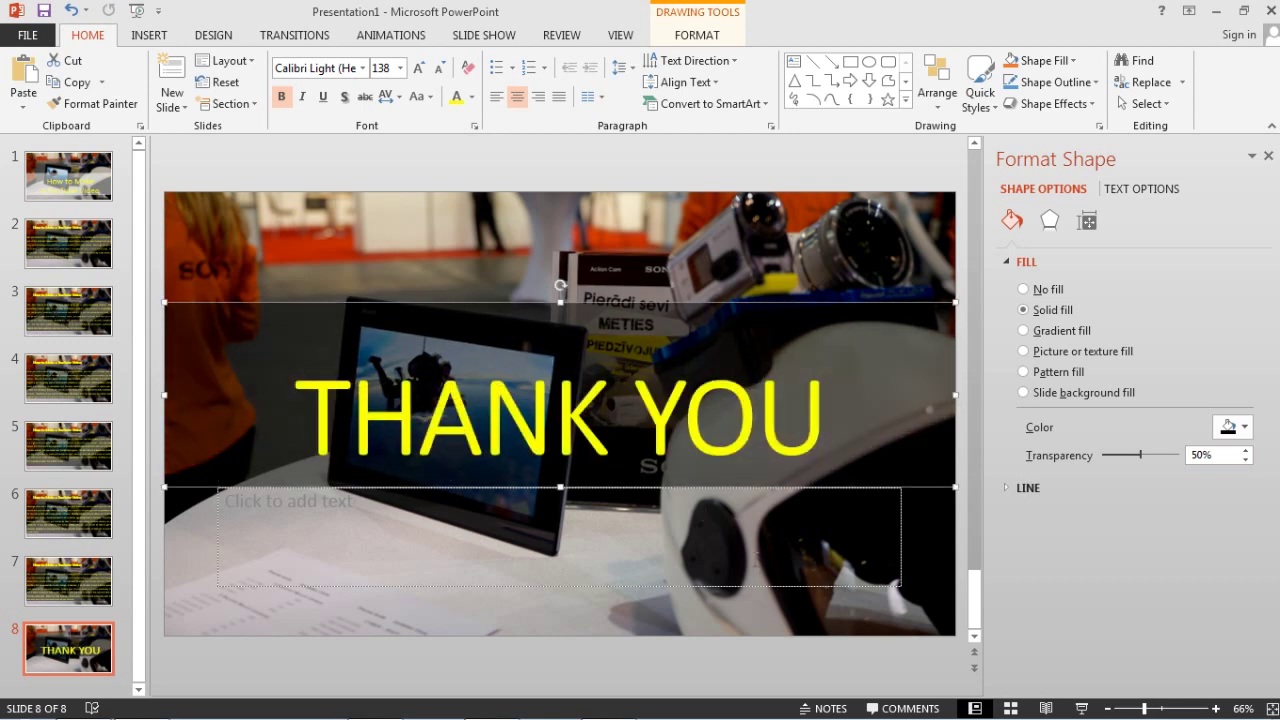
{"action": "left_click", "coordinate": [775, 588]}
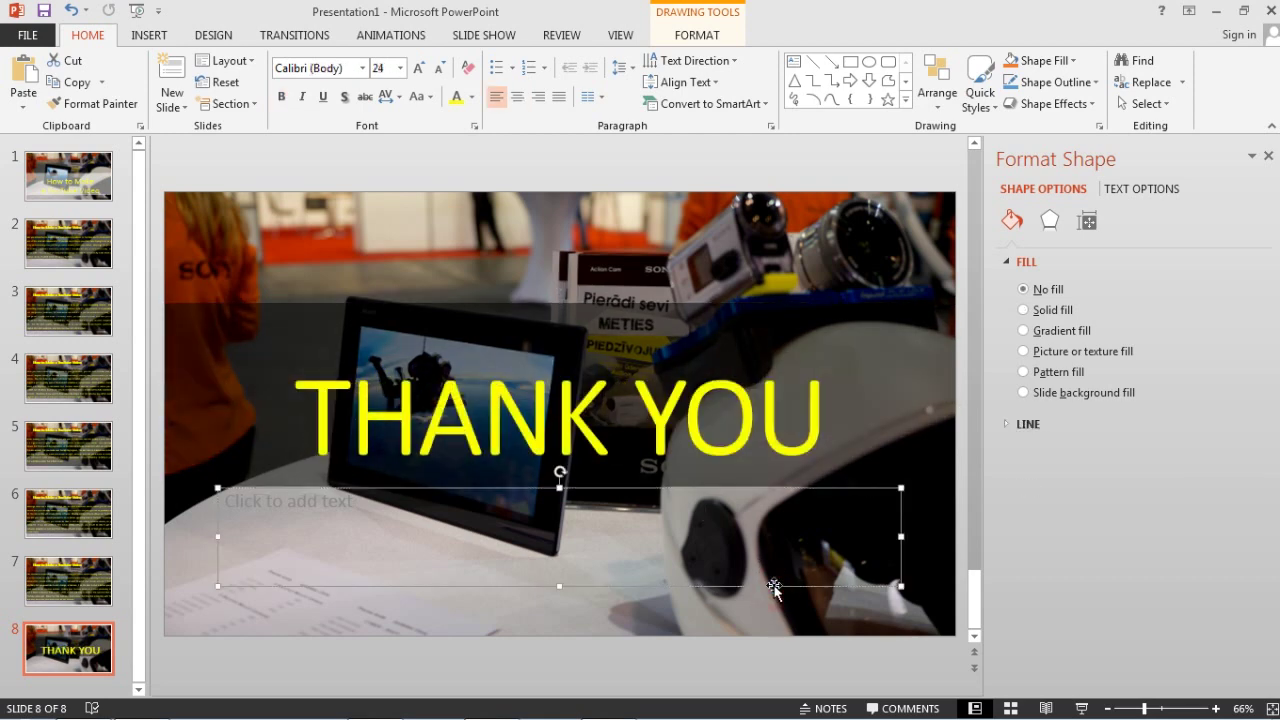
{"action": "left_click", "coordinate": [774, 587]}
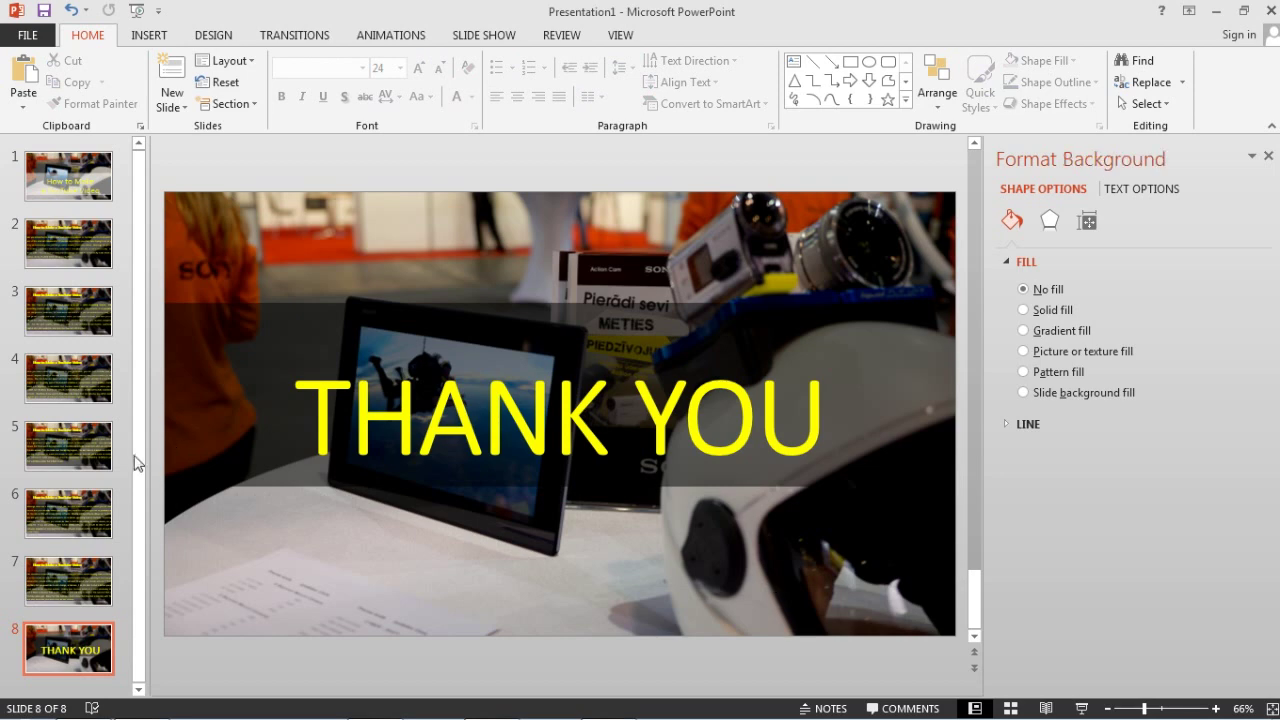
Close the Format Background pane and apply the Box transition to slide 1
{"action": "left_click", "coordinate": [1267, 157]}
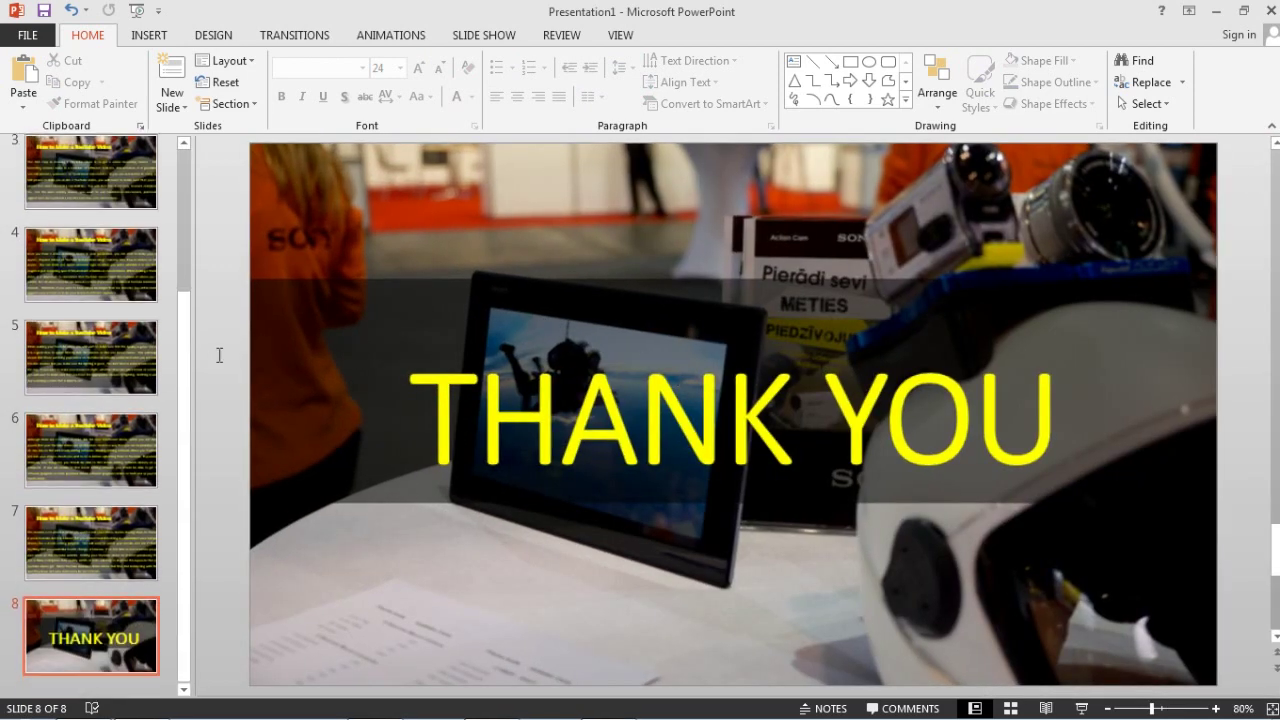
{"action": "scroll", "coordinate": [166, 369], "scroll_direction": "up", "scroll_amount": 2}
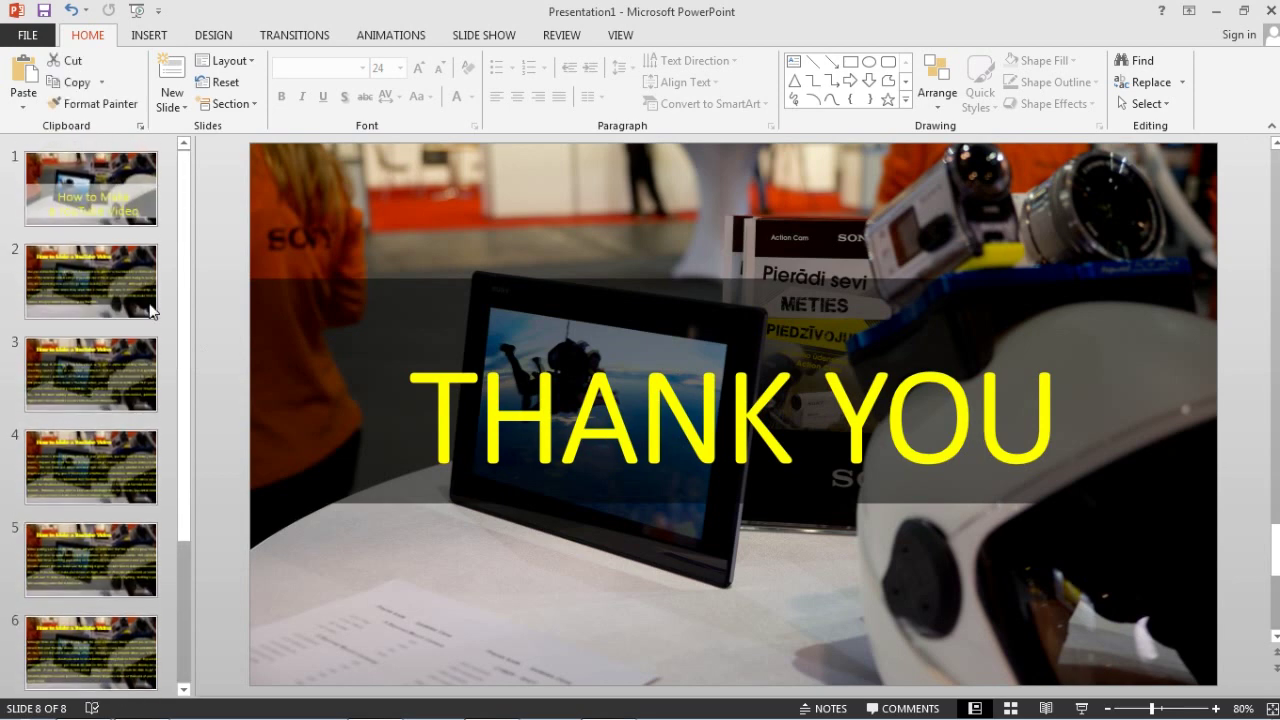
{"action": "left_click", "coordinate": [96, 184]}
{"action": "right_click", "coordinate": [96, 184]}
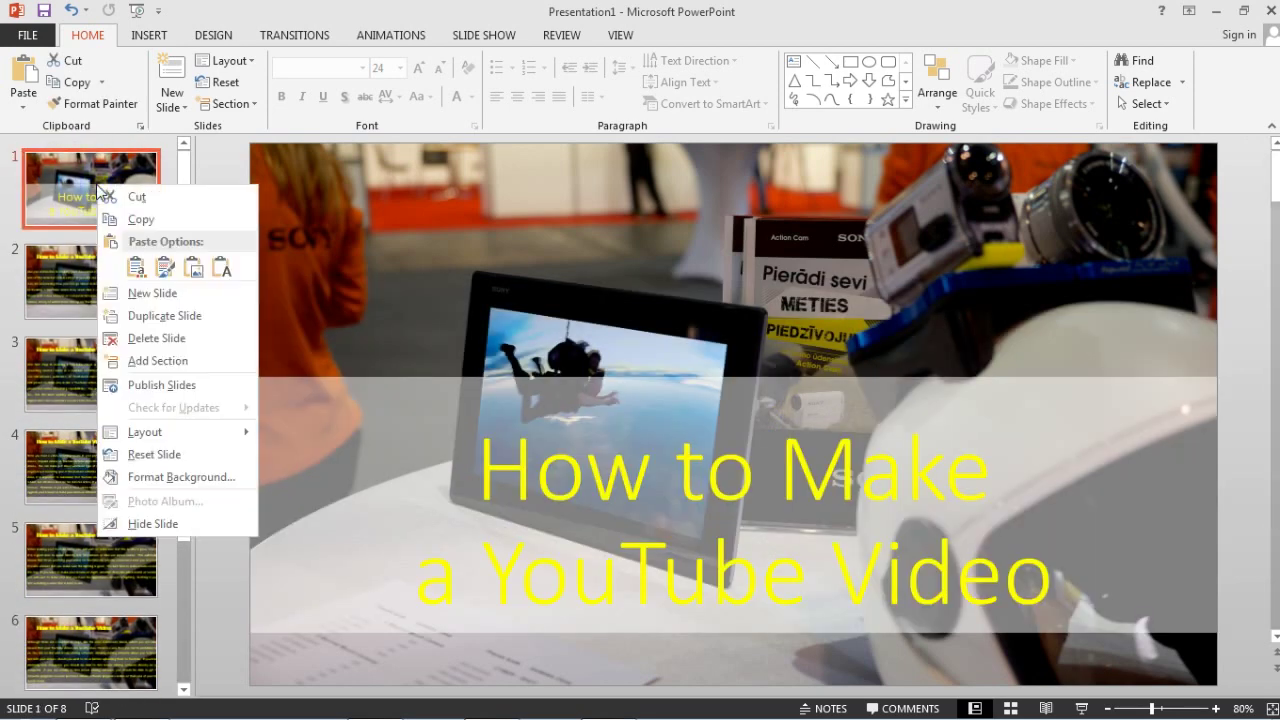
{"action": "left_click", "coordinate": [206, 143]}
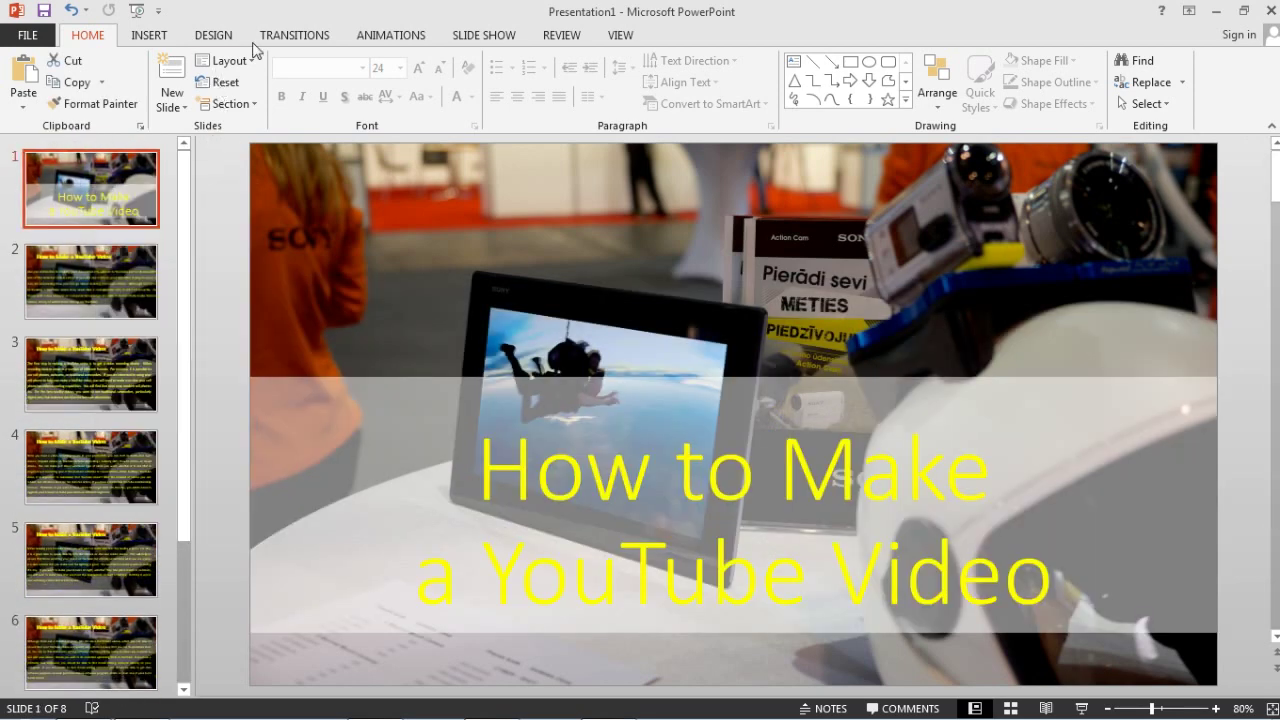
{"action": "left_click", "coordinate": [303, 35]}
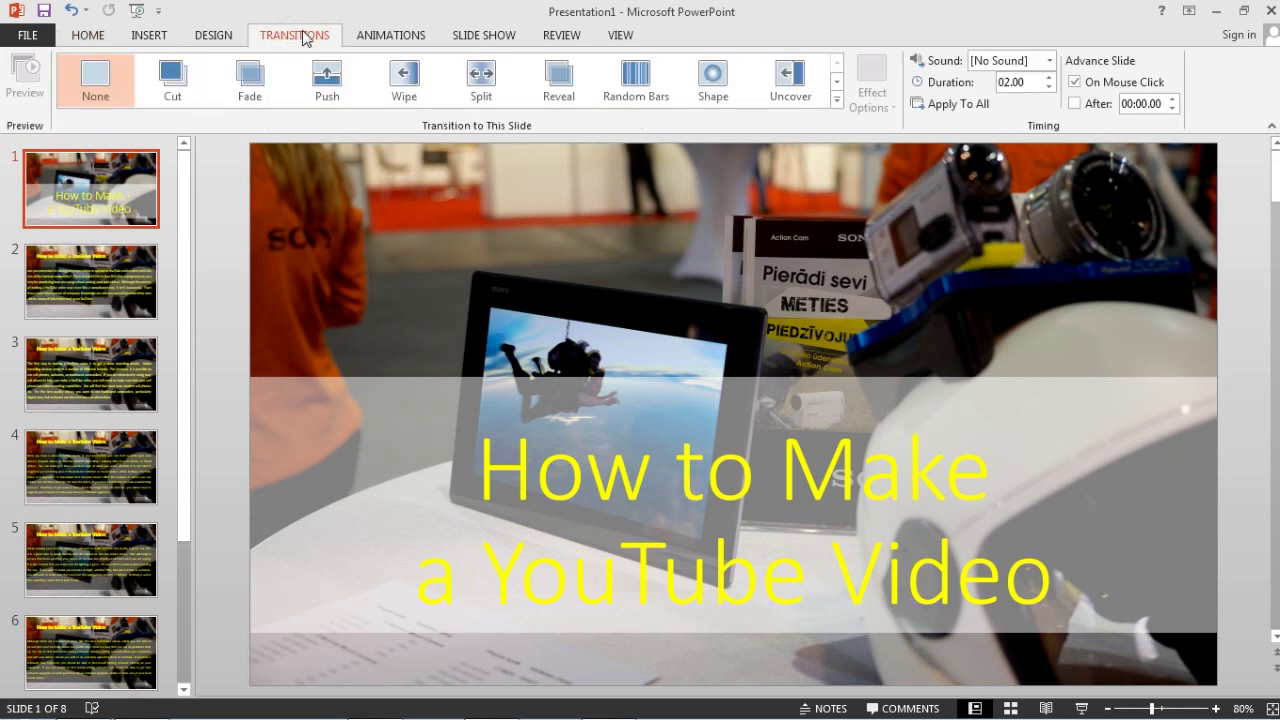
{"action": "left_click", "coordinate": [837, 99]}
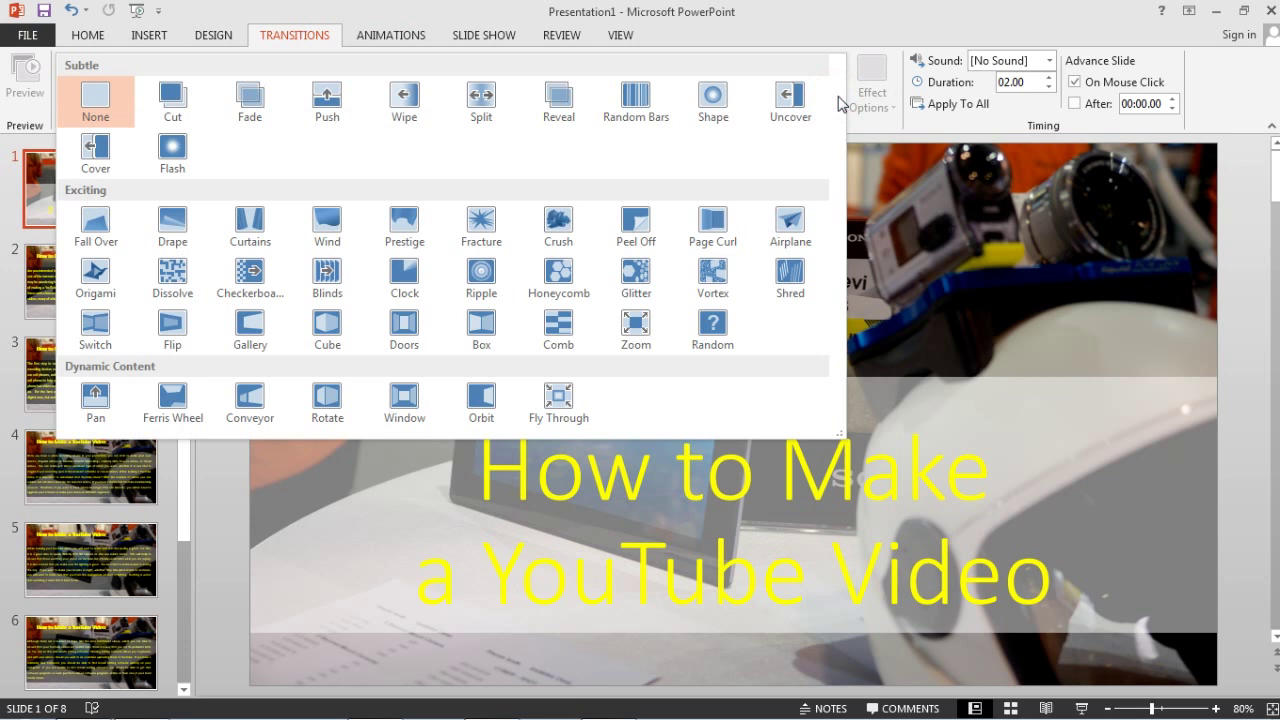
{"action": "left_click", "coordinate": [482, 325]}
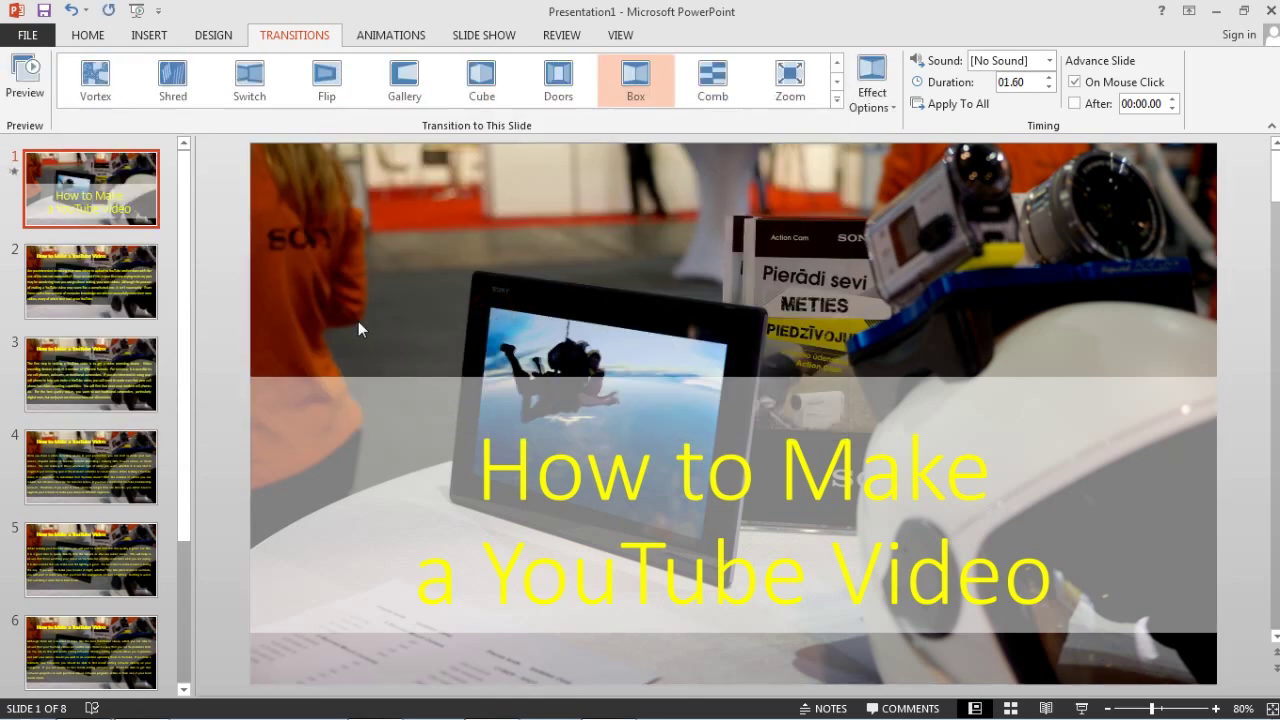
Set the Box transition to From Bottom, apply it to all slides, and start the show from the beginning
{"action": "left_click", "coordinate": [872, 100]}
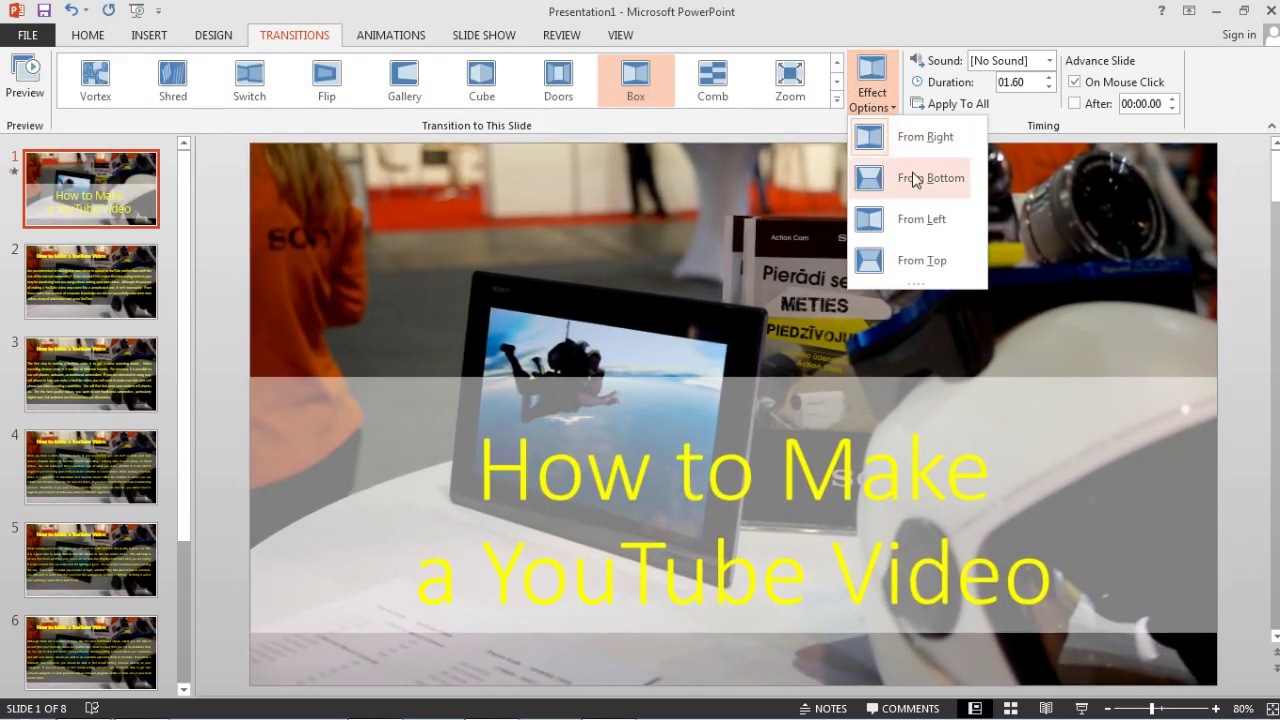
{"action": "left_click", "coordinate": [912, 180]}
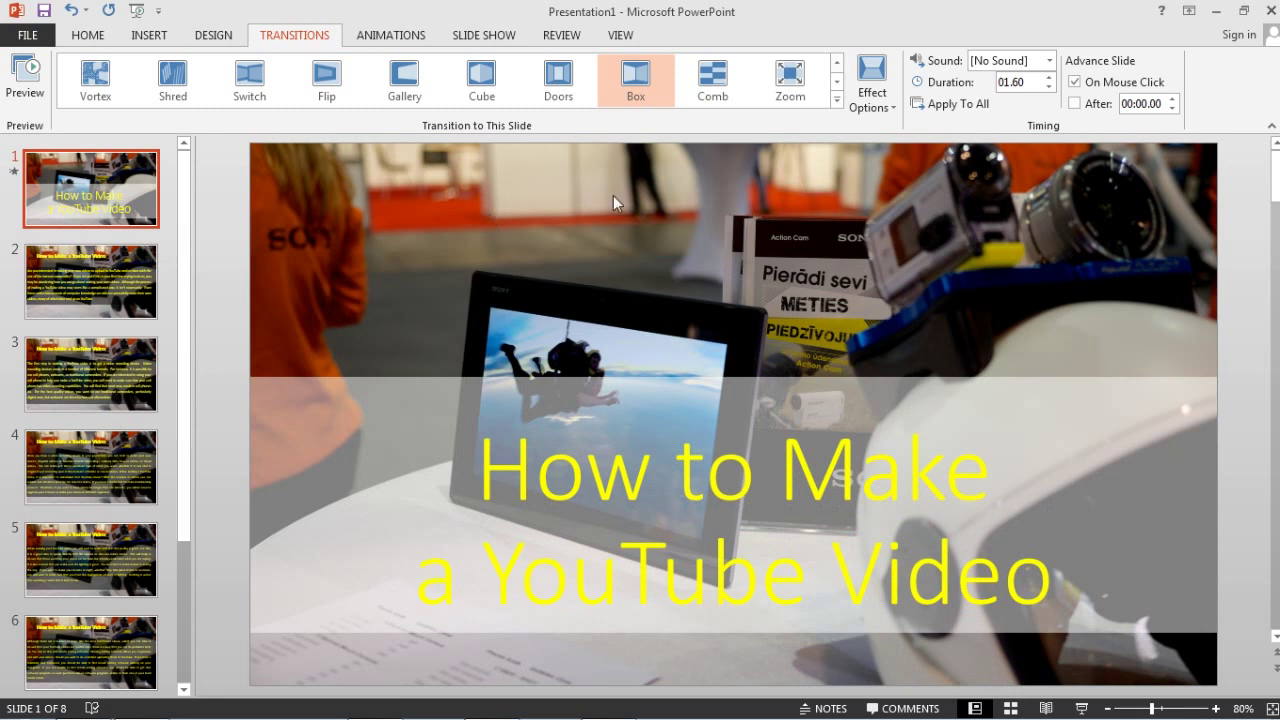
{"action": "left_click", "coordinate": [972, 110]}
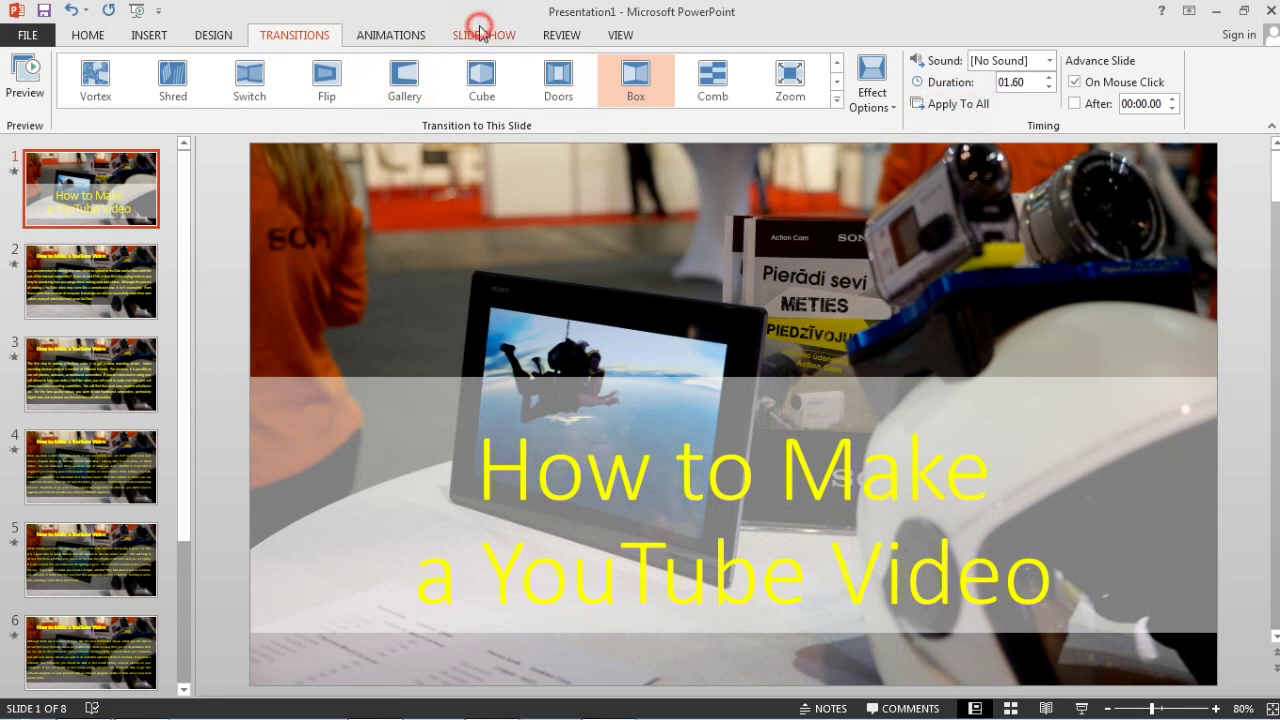
{"action": "left_click", "coordinate": [481, 34]}
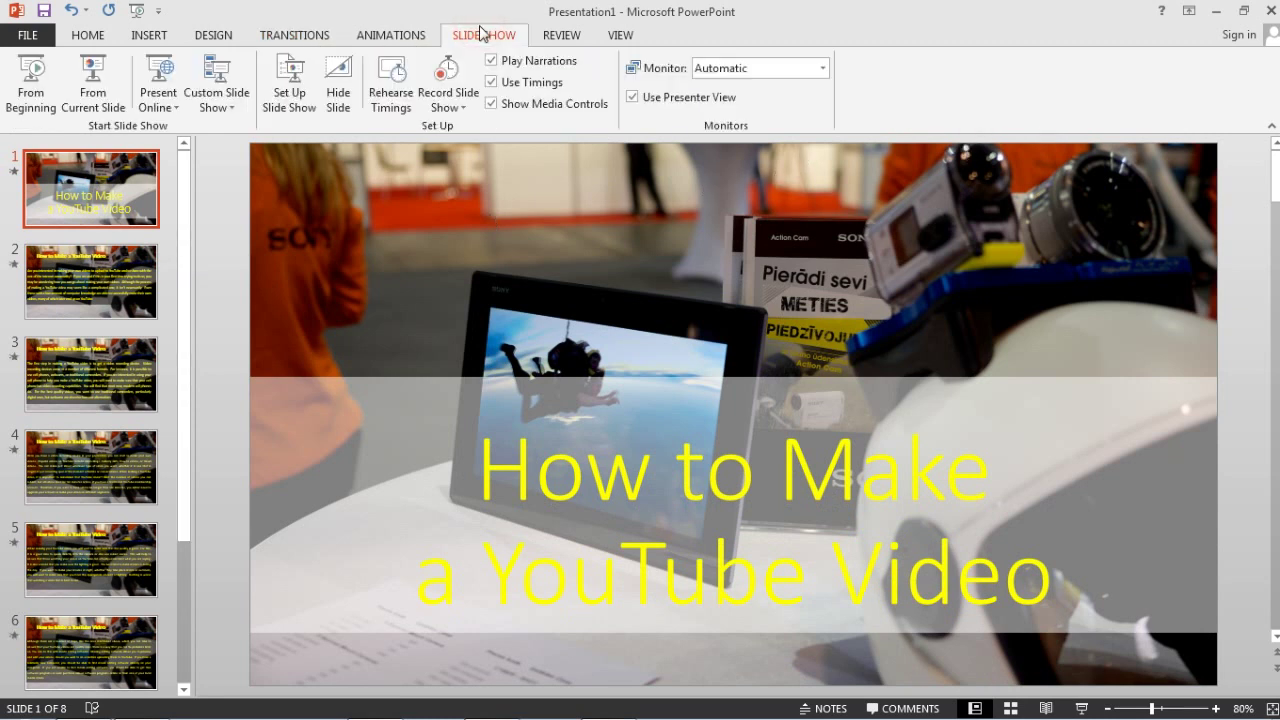
{"action": "left_click", "coordinate": [30, 80]}
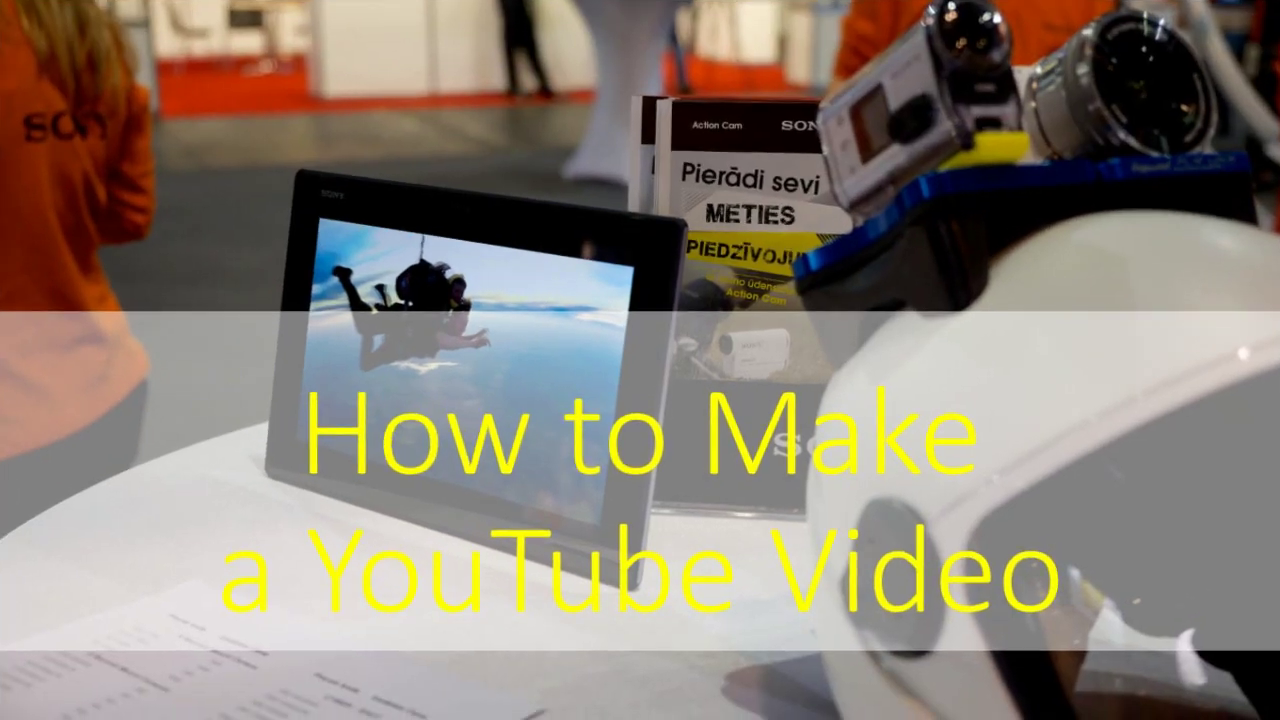
Advance the slide show to slide 2, then end the show and return to editing
{"action": "key", "text": "Right"}
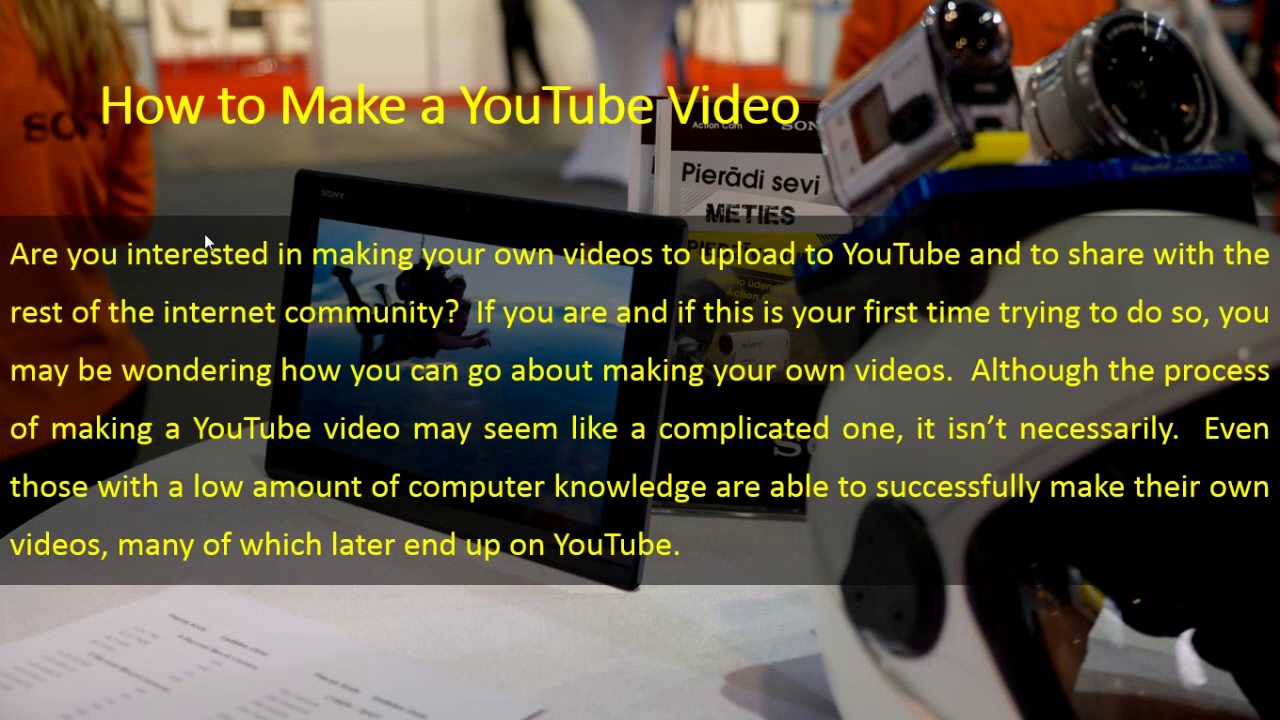
{"action": "right_click", "coordinate": [205, 241]}
{"action": "left_click", "coordinate": [253, 503]}
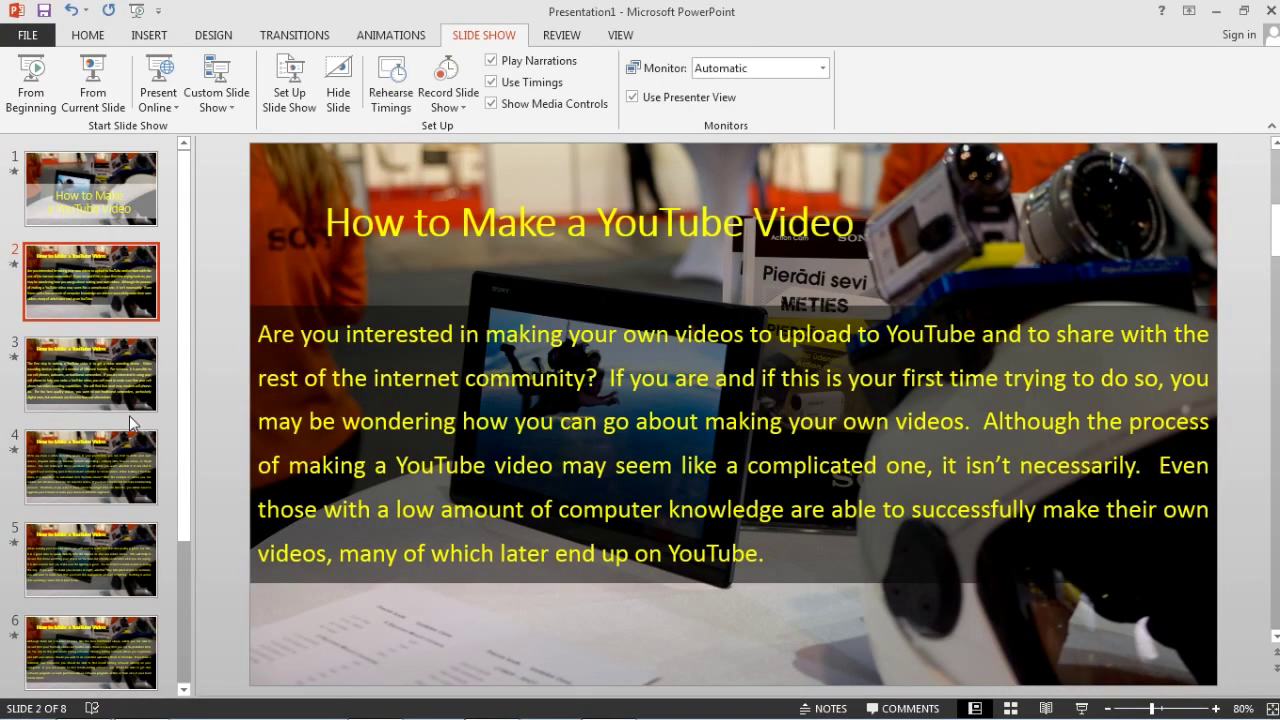
{"action": "left_click_drag", "start_coordinate": [184, 376], "coordinate": [179, 594]}
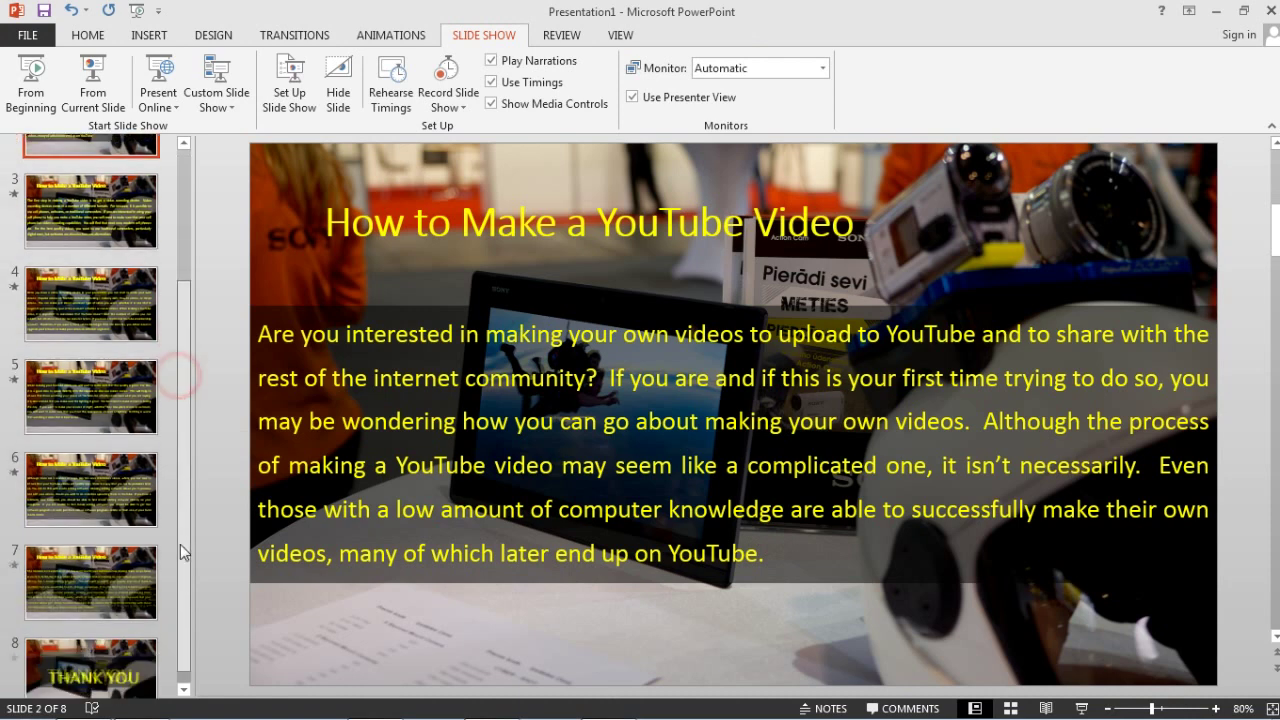
{"action": "scroll", "coordinate": [196, 304], "scroll_direction": "up", "scroll_amount": 3}
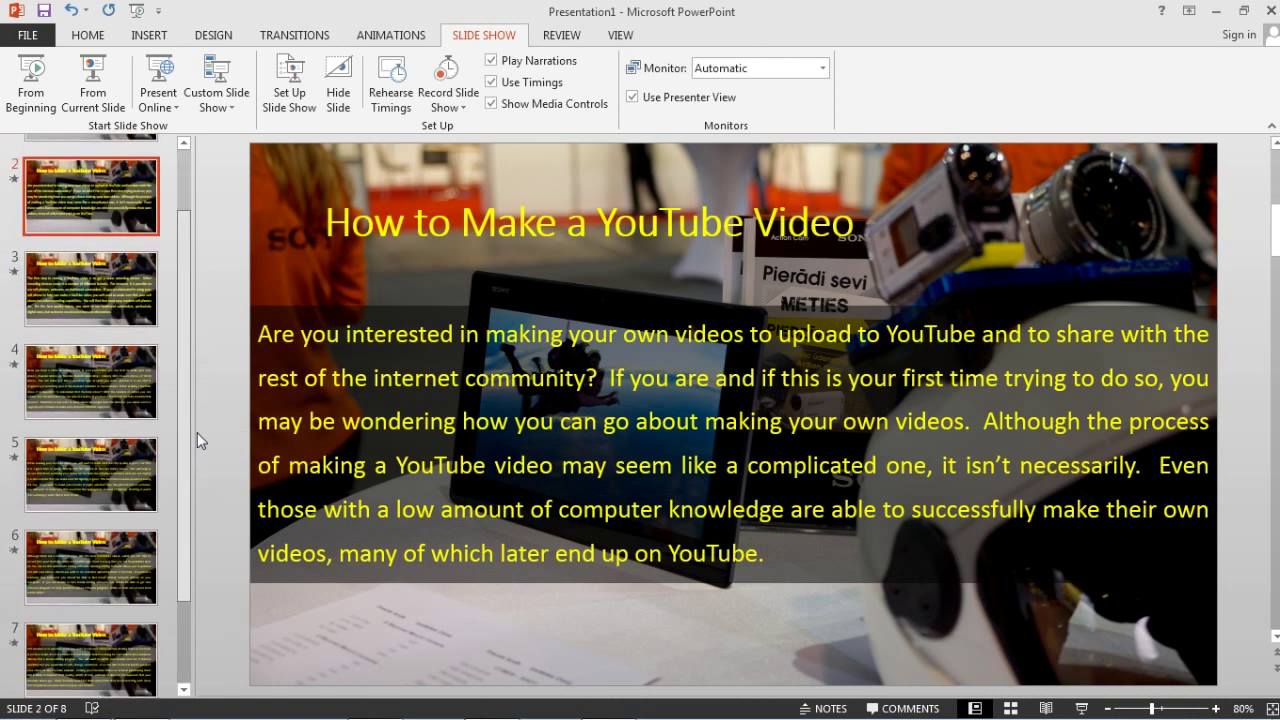
Save as 'How to Make POWERPOINT VIDEO' in Videos > tutorial > microsoft powerpoint > video
{"action": "left_click", "coordinate": [28, 34]}
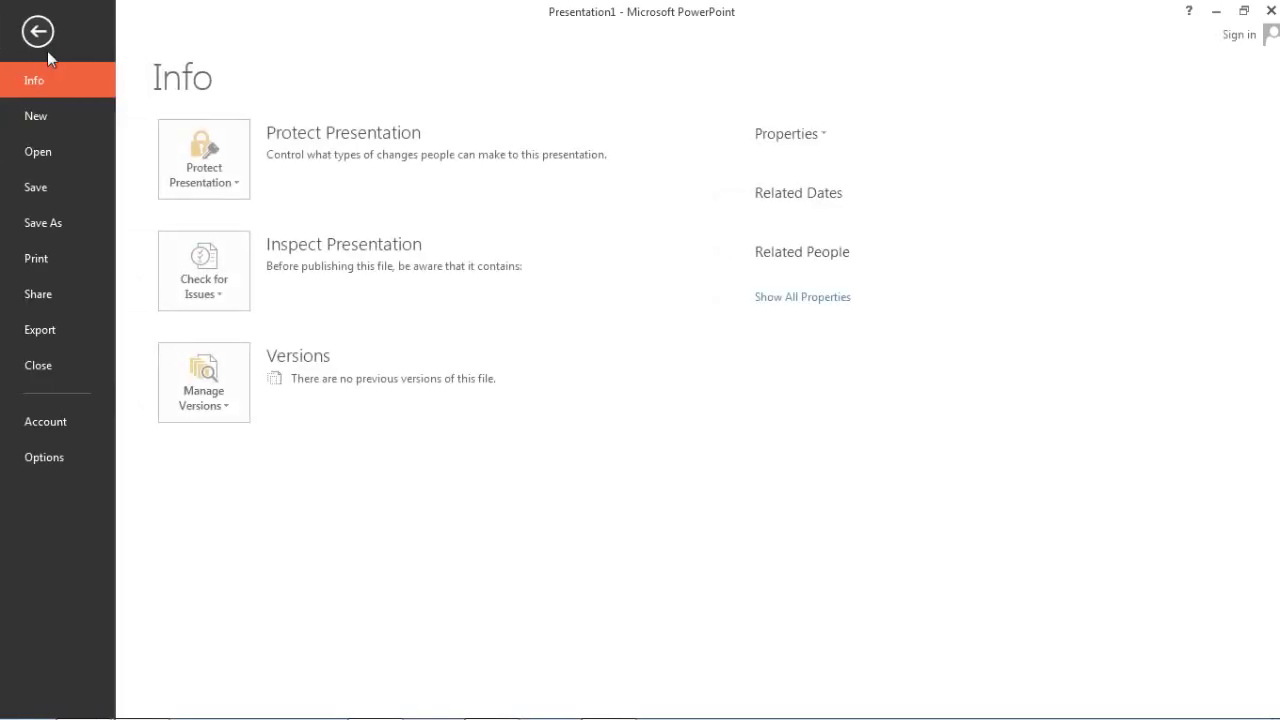
{"action": "left_click", "coordinate": [57, 228]}
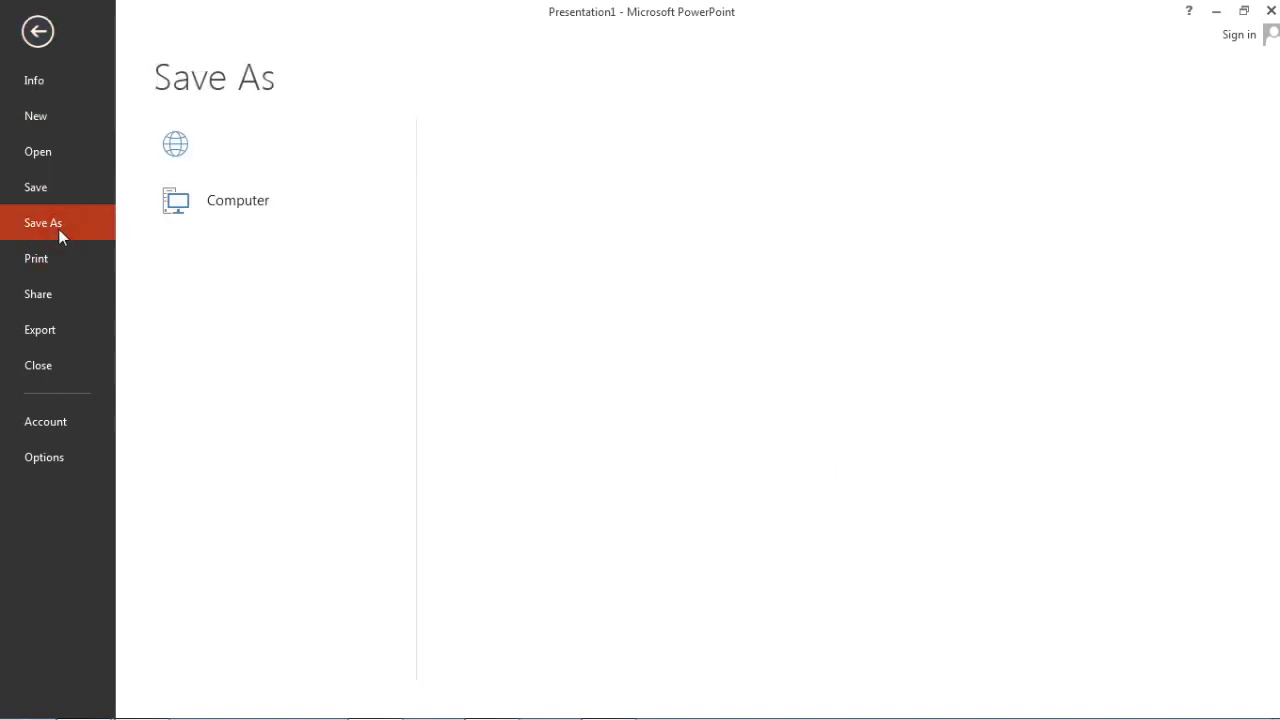
{"action": "left_click", "coordinate": [518, 508]}
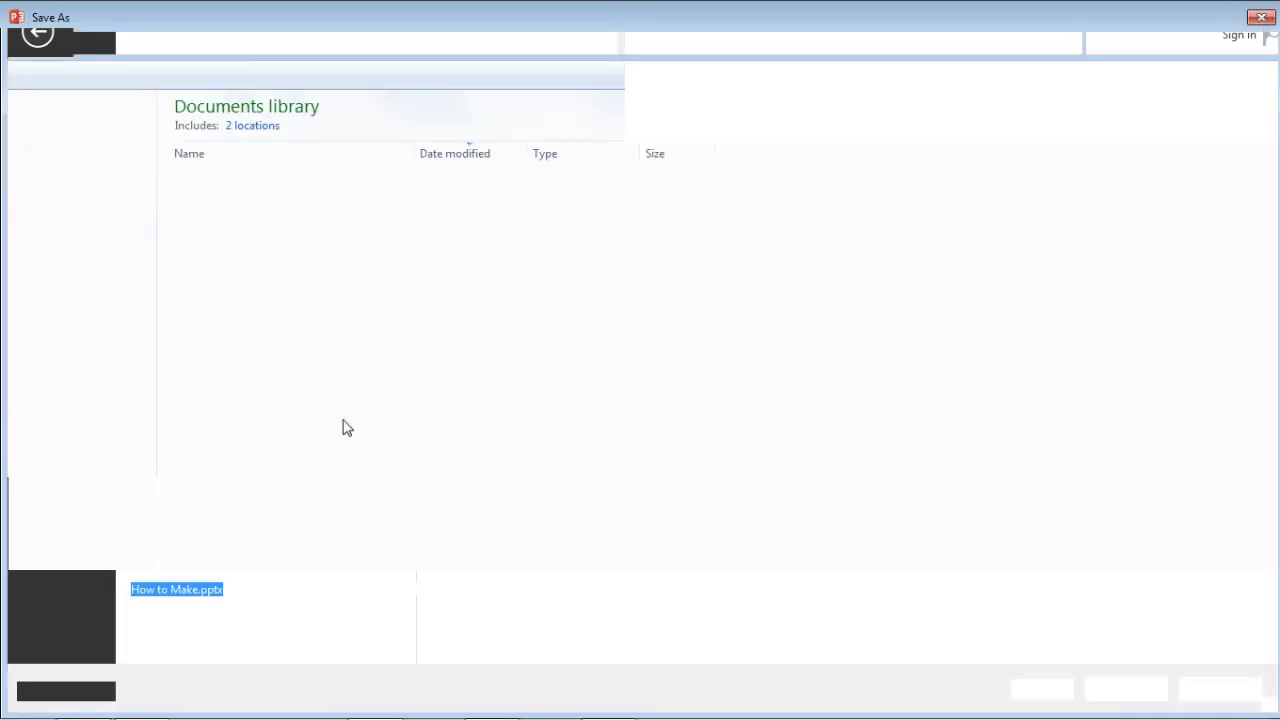
{"action": "left_click", "coordinate": [85, 345]}
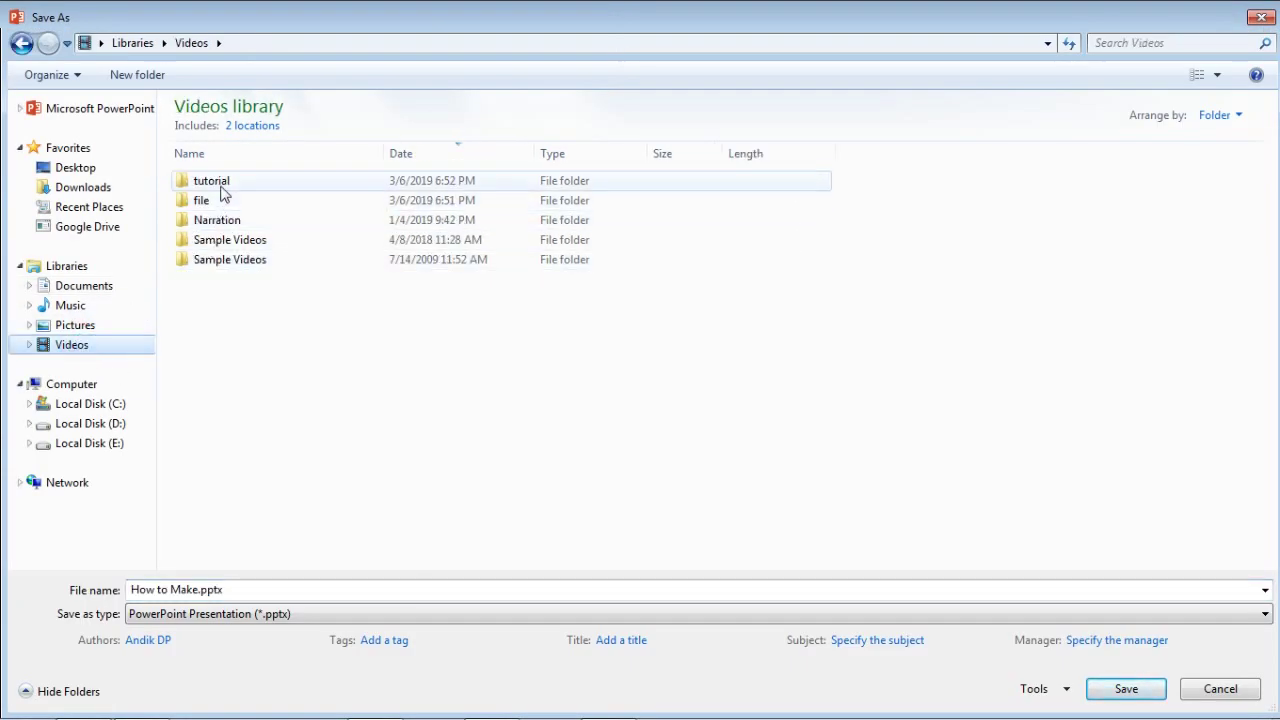
{"action": "left_click", "coordinate": [221, 188]}
{"action": "double_click", "coordinate": [221, 188]}
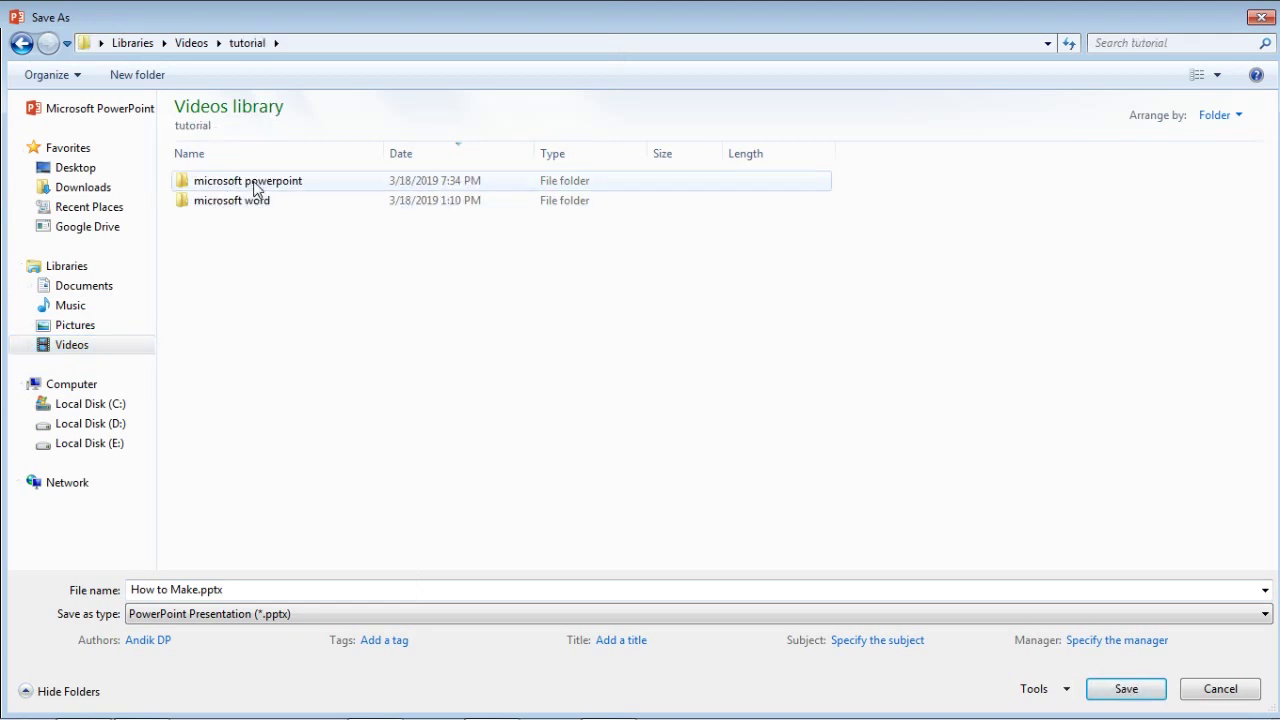
{"action": "left_click", "coordinate": [252, 182]}
{"action": "double_click", "coordinate": [252, 182]}
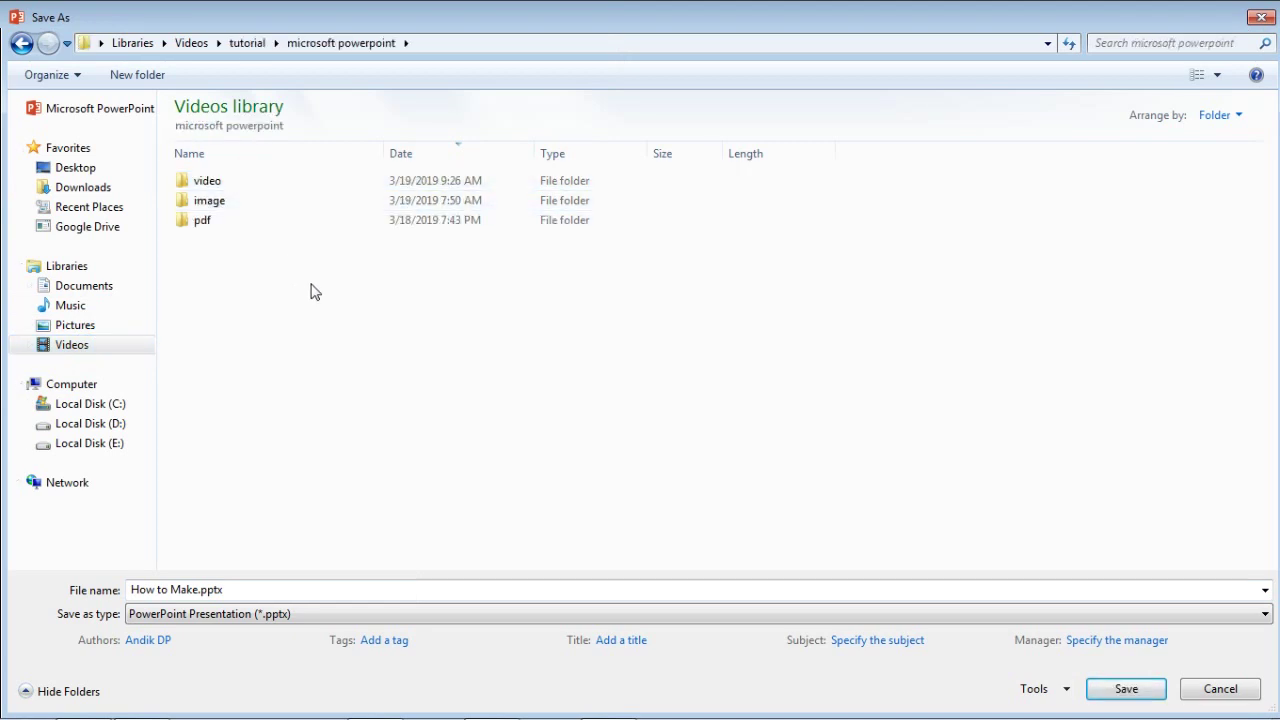
{"action": "double_click", "coordinate": [224, 184]}
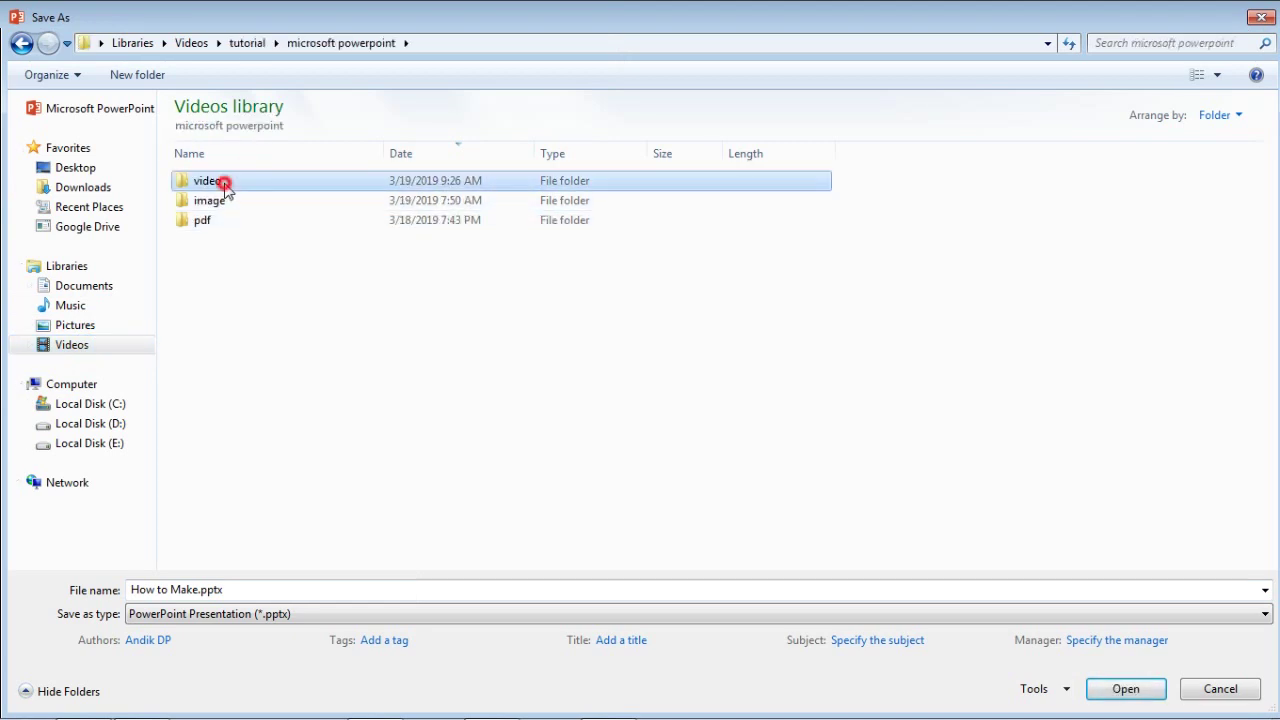
{"action": "left_click", "coordinate": [238, 588]}
{"action": "type", "text": "PO"}
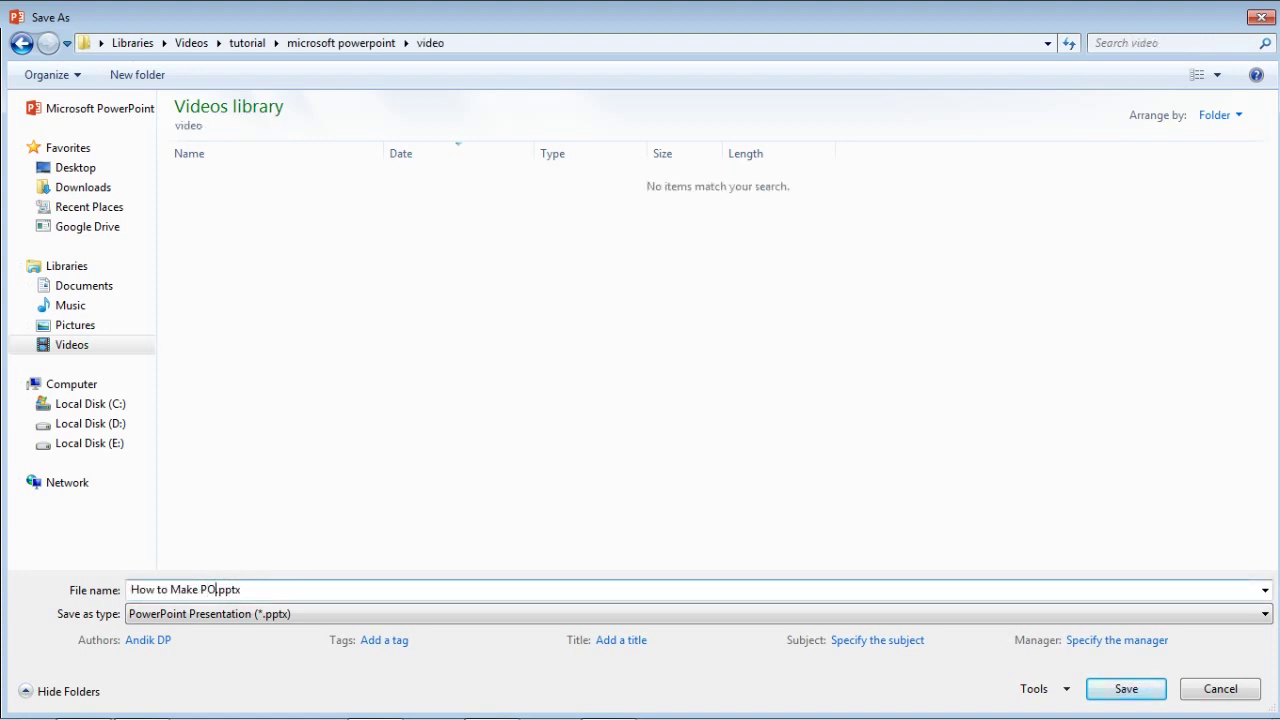
{"action": "type", "text": "WERPOINT V"}
{"action": "type", "text": "IDEO"}
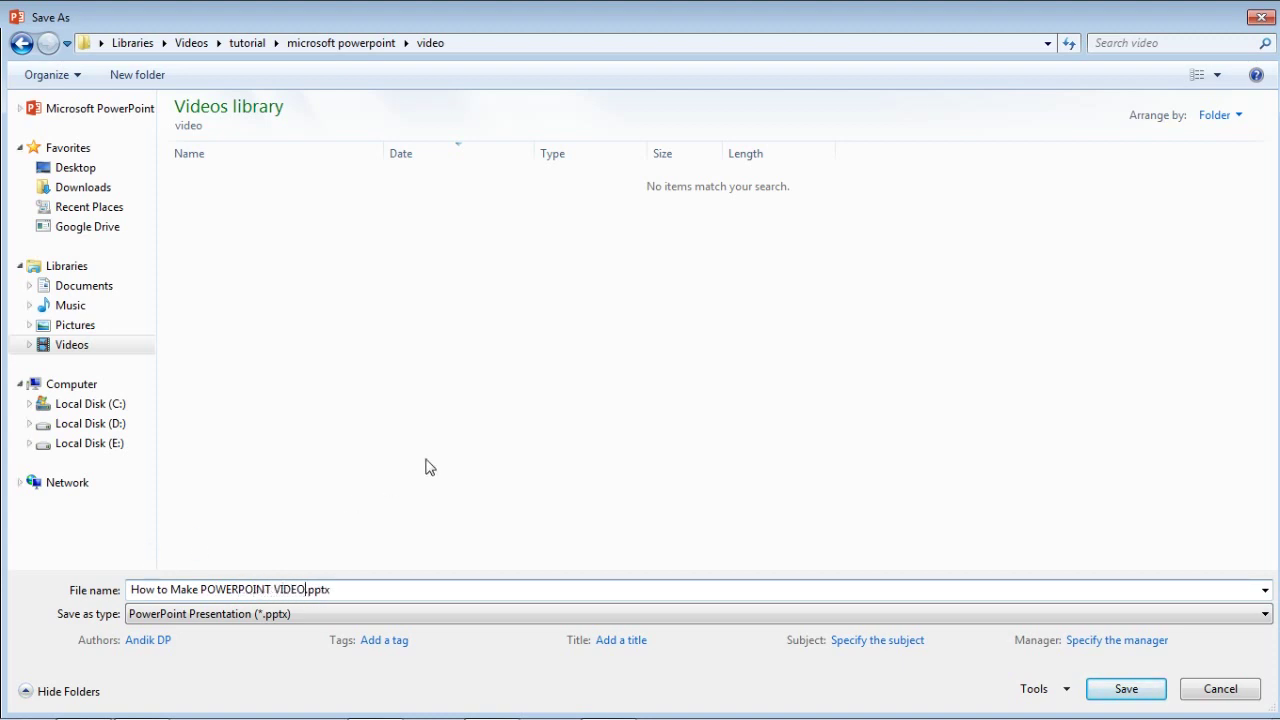
{"action": "left_click", "coordinate": [1120, 690]}
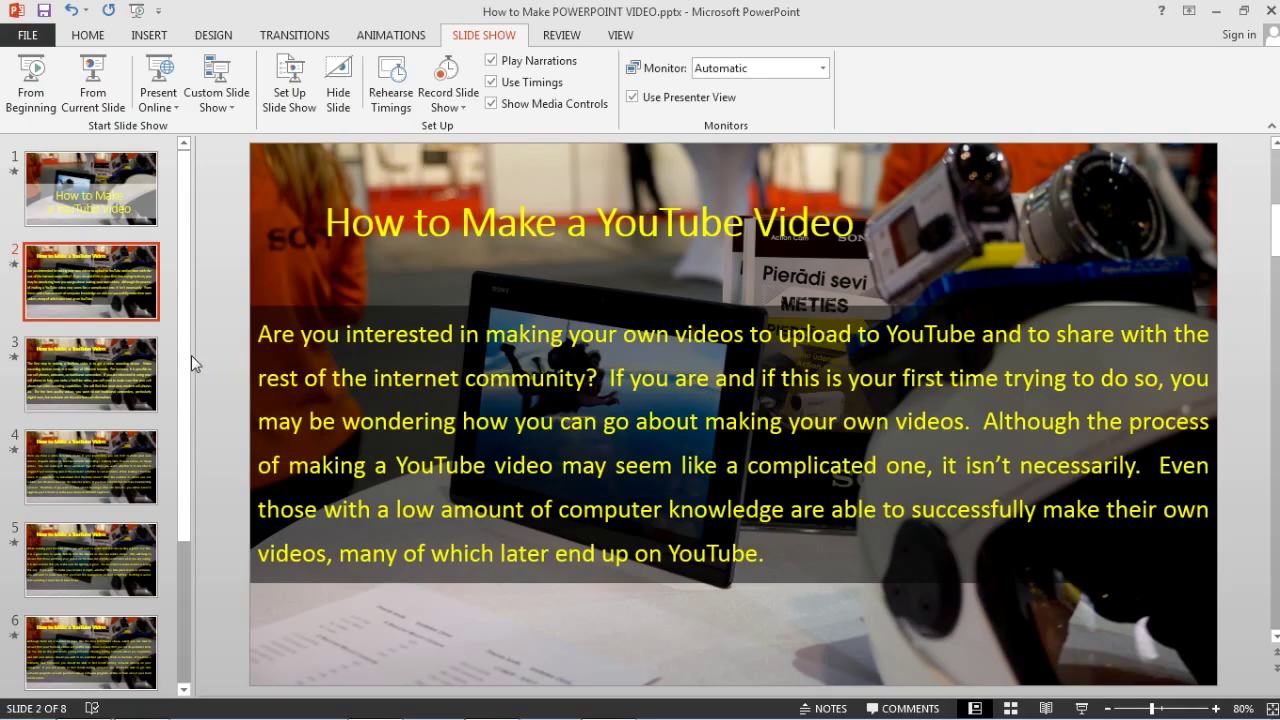
Export the presentation as an MPEG-4 video, How to Make POWERPOINT VIDEO.mp4, then minimize PowerPoint
{"action": "left_click_drag", "start_coordinate": [191, 355], "coordinate": [183, 268]}
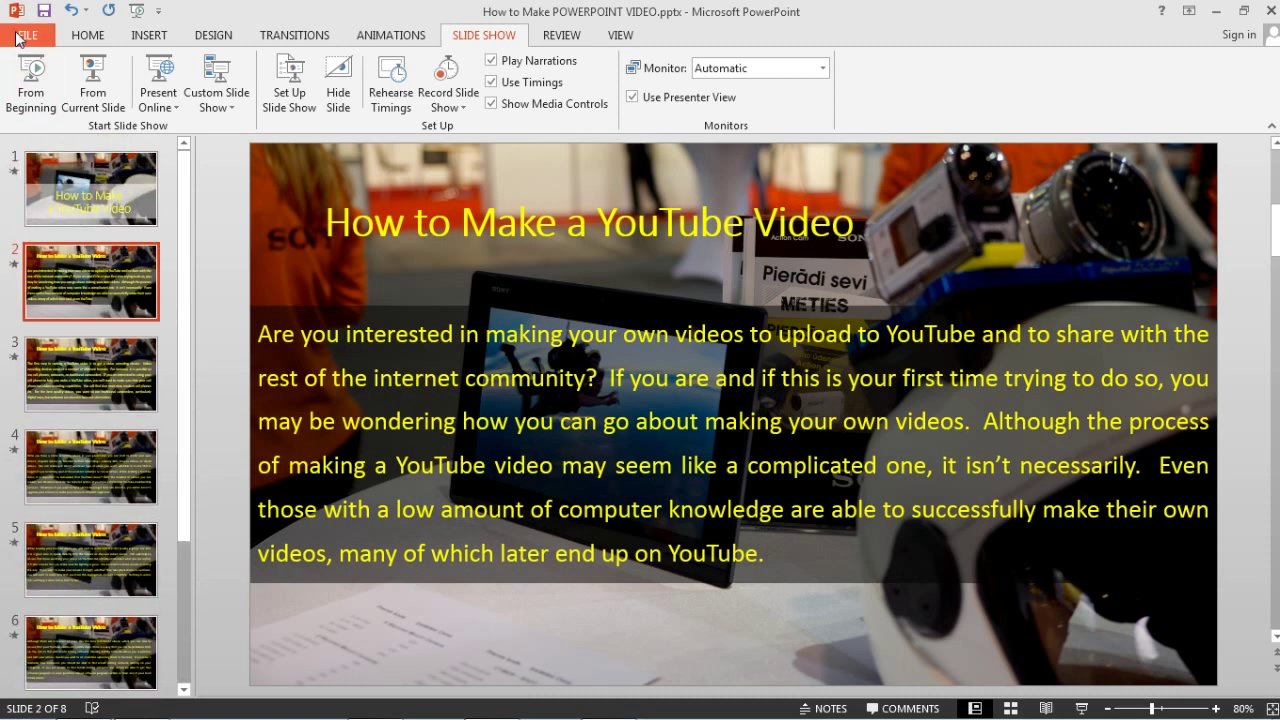
{"action": "left_click", "coordinate": [17, 36]}
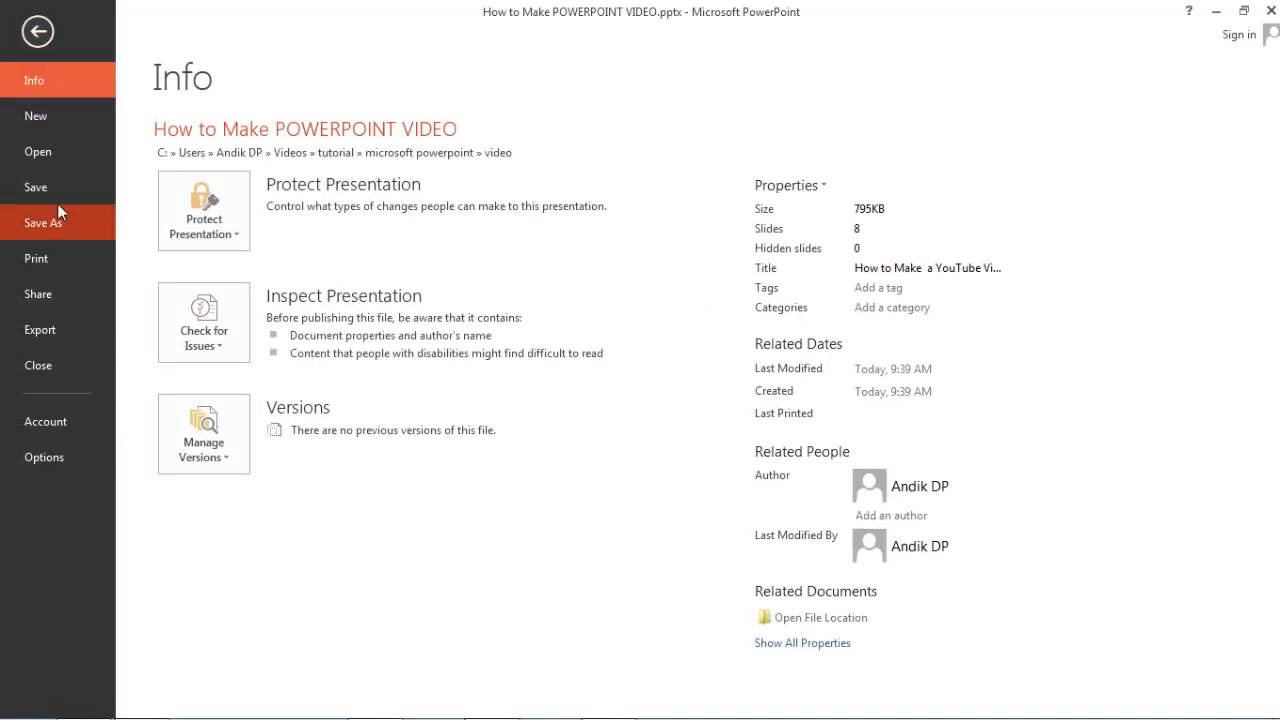
{"action": "left_click", "coordinate": [37, 31]}
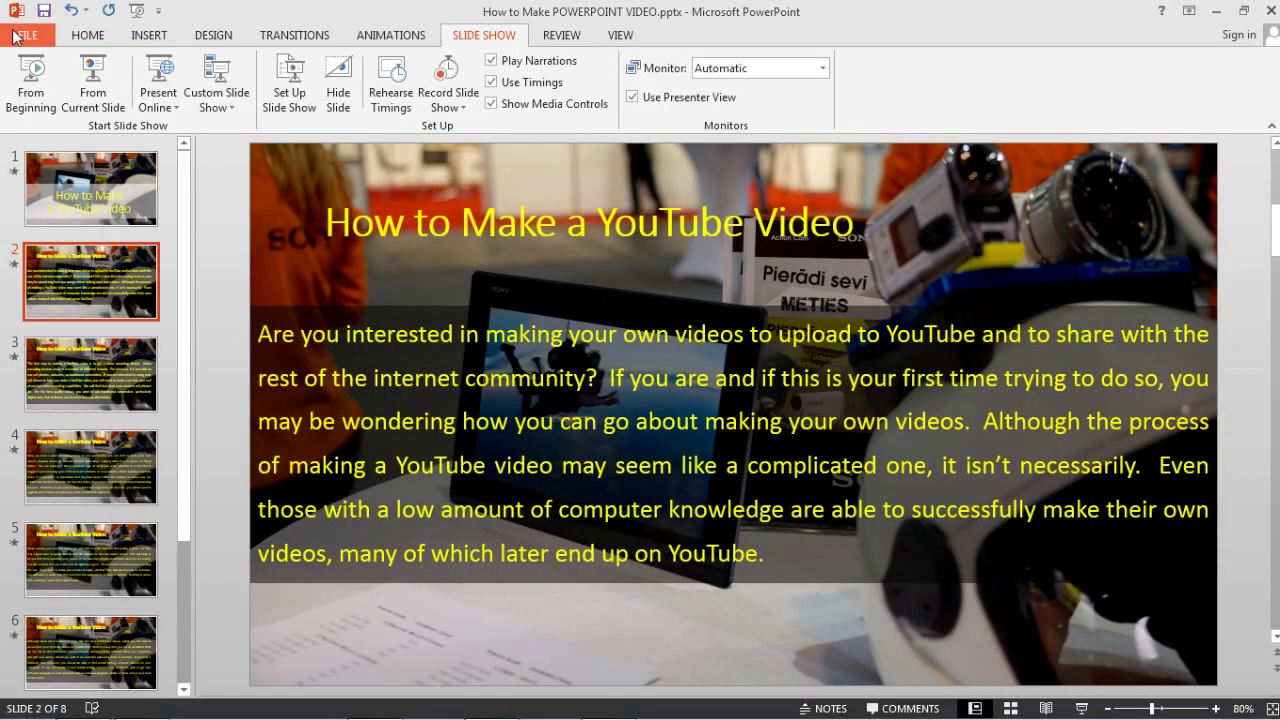
{"action": "left_click", "coordinate": [28, 36]}
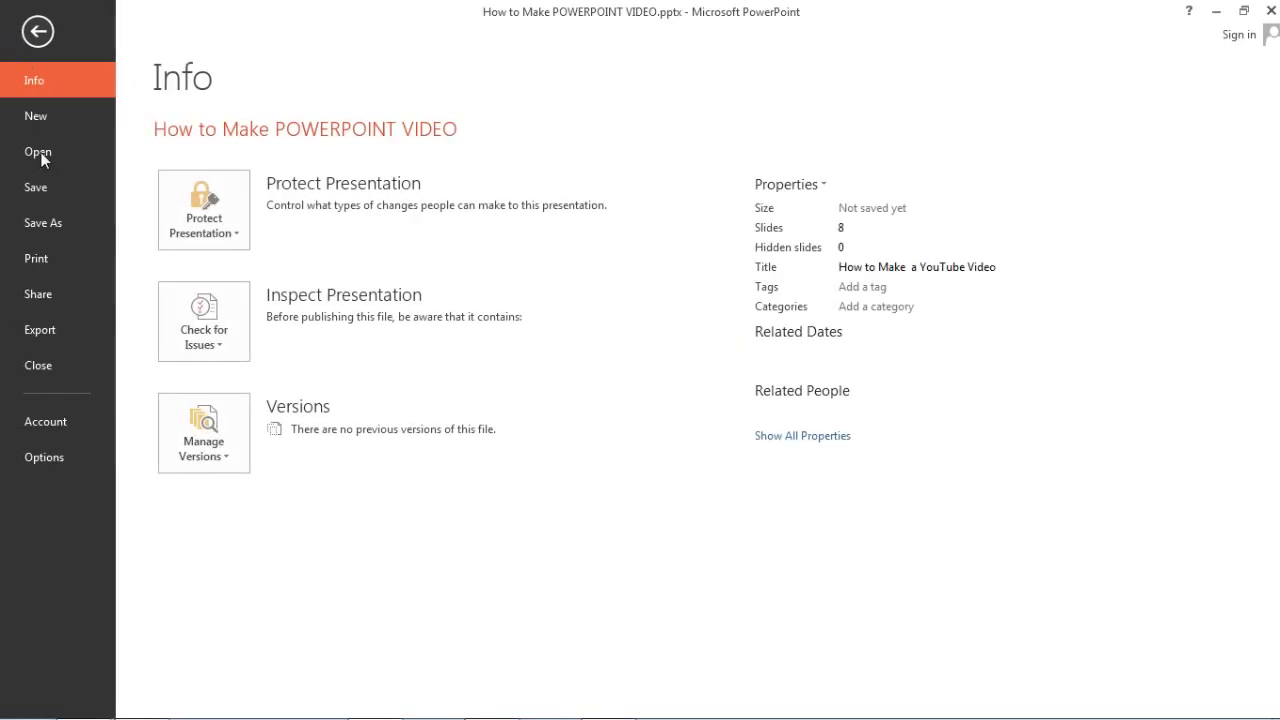
{"action": "left_click", "coordinate": [37, 224]}
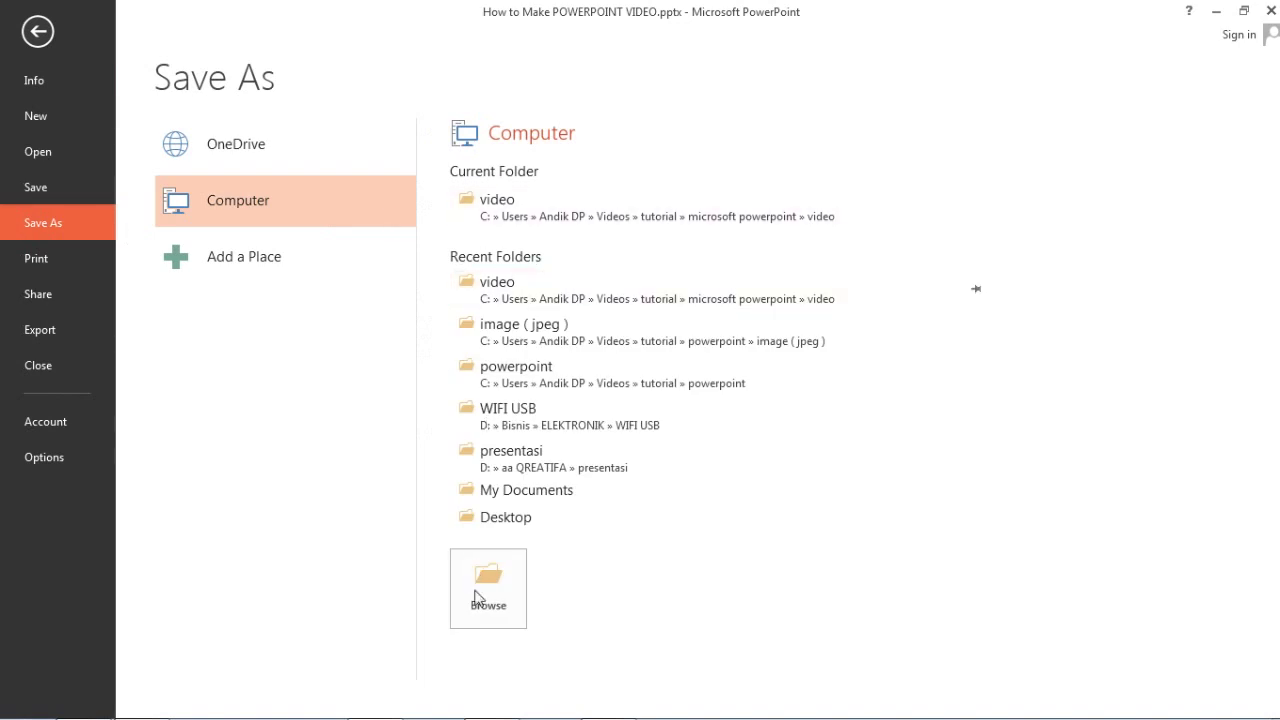
{"action": "left_click", "coordinate": [488, 620]}
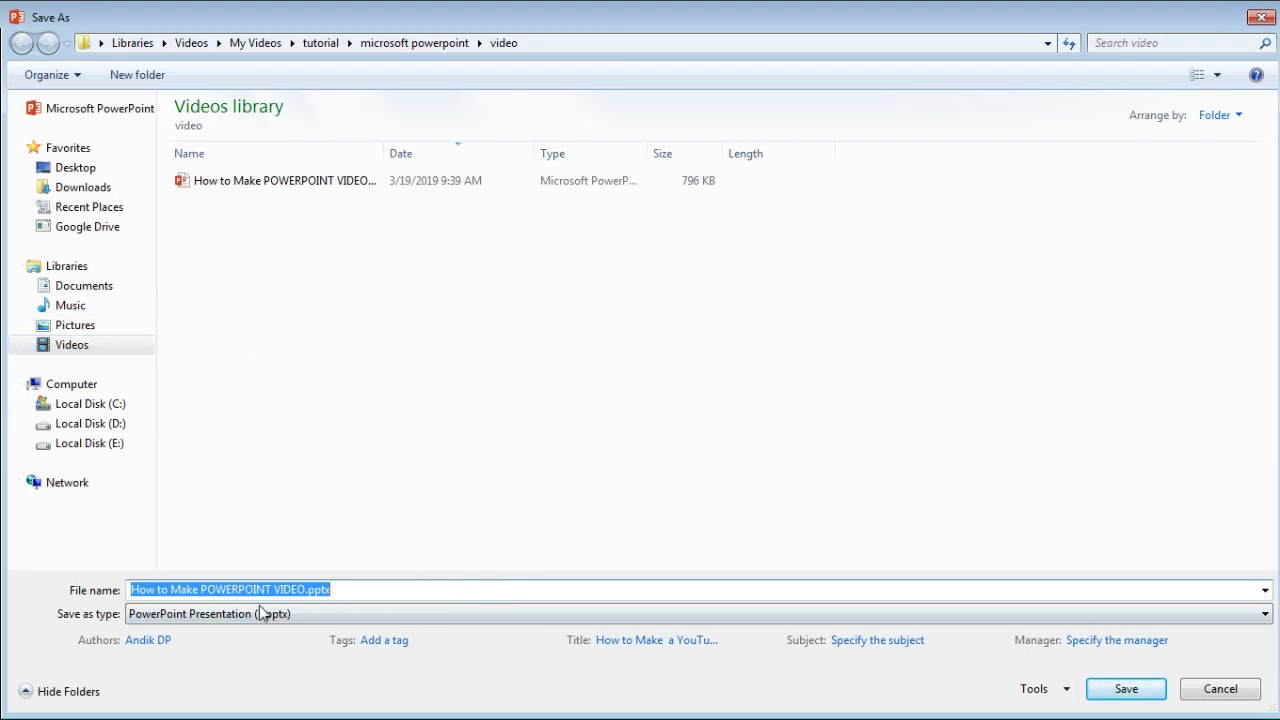
{"action": "left_click", "coordinate": [262, 615]}
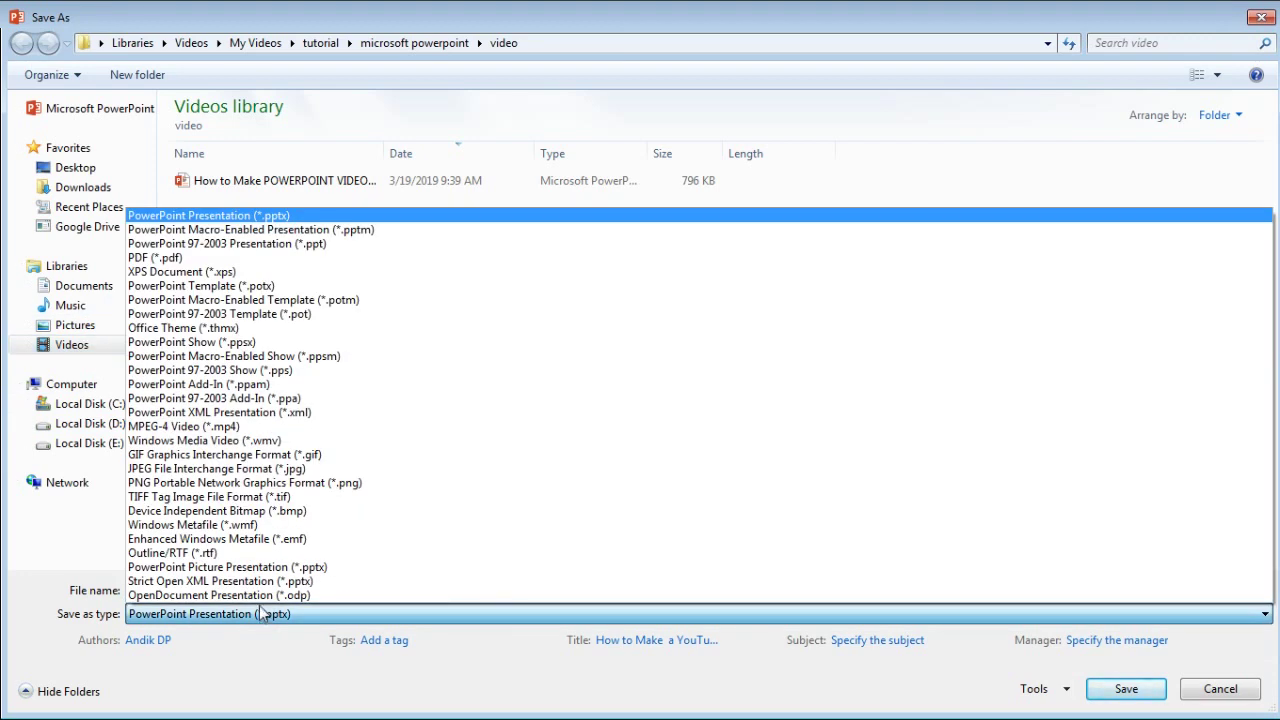
{"action": "left_click", "coordinate": [236, 430]}
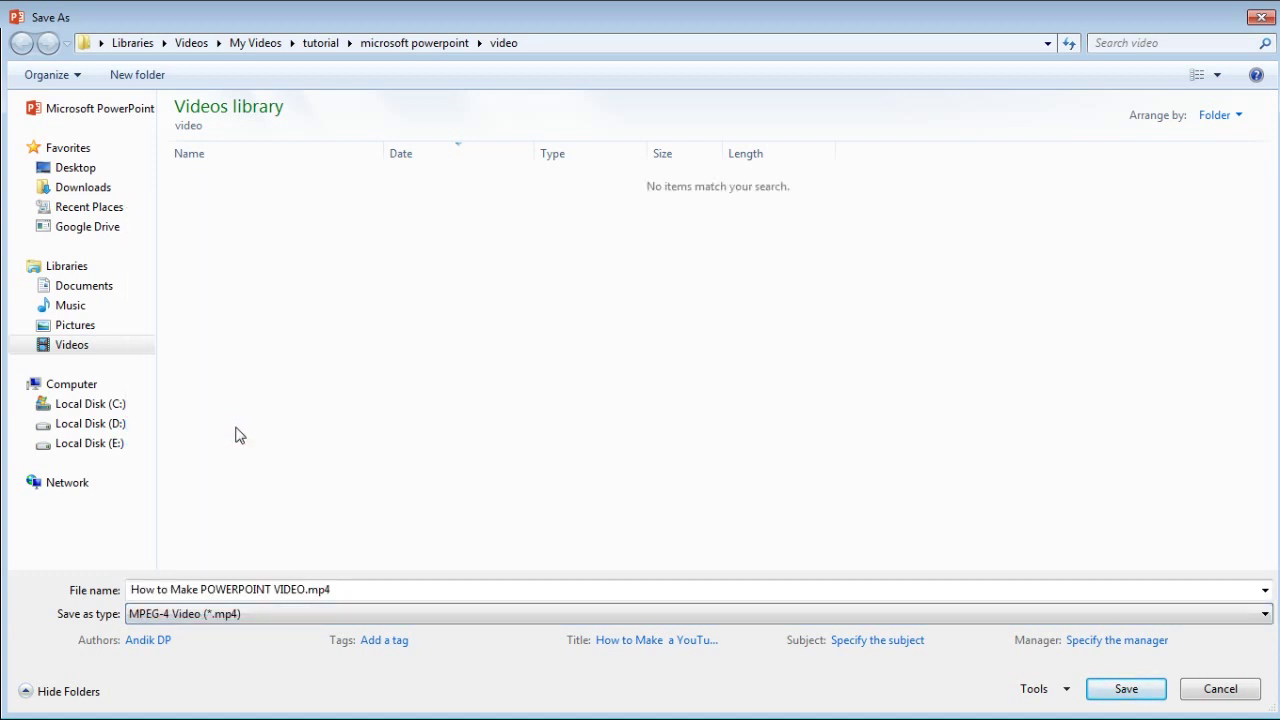
{"action": "left_click", "coordinate": [1124, 700]}
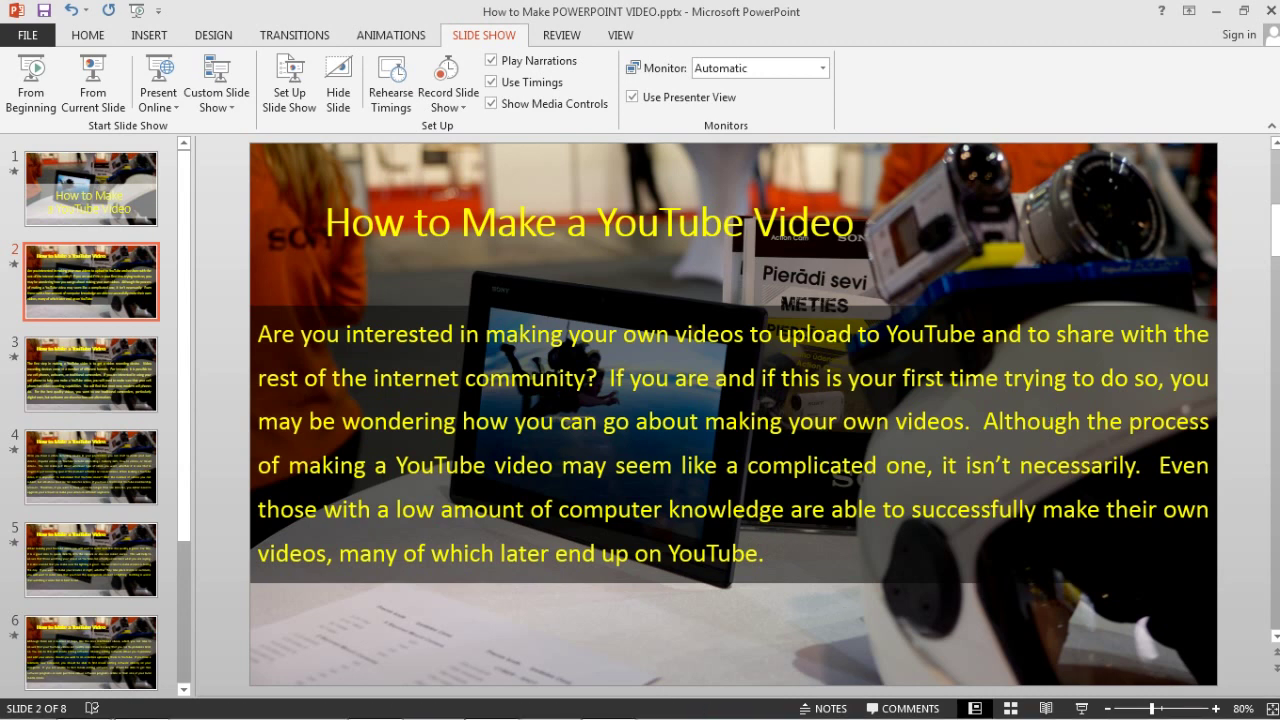
{"action": "left_click", "coordinate": [1216, 12]}
In Explorer's video folder, widen the Name column and select the exported MP4 file
{"action": "left_click", "coordinate": [912, 28]}
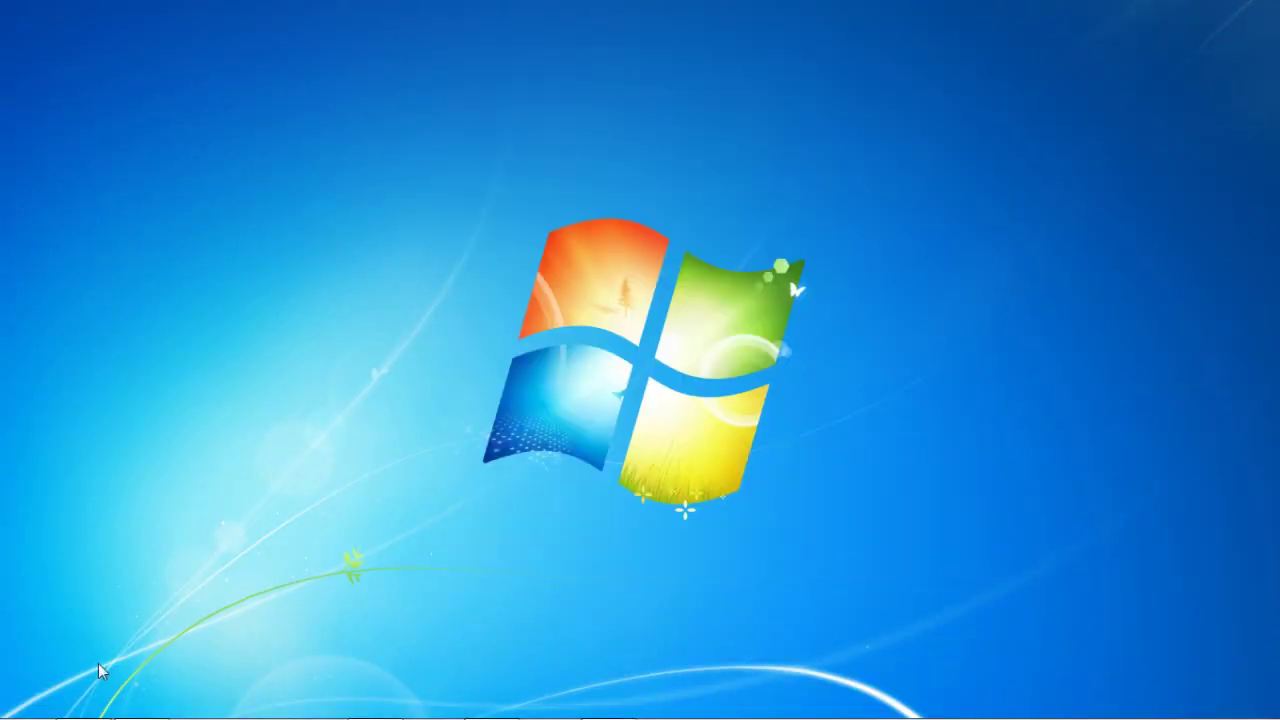
{"action": "left_click", "coordinate": [97, 708]}
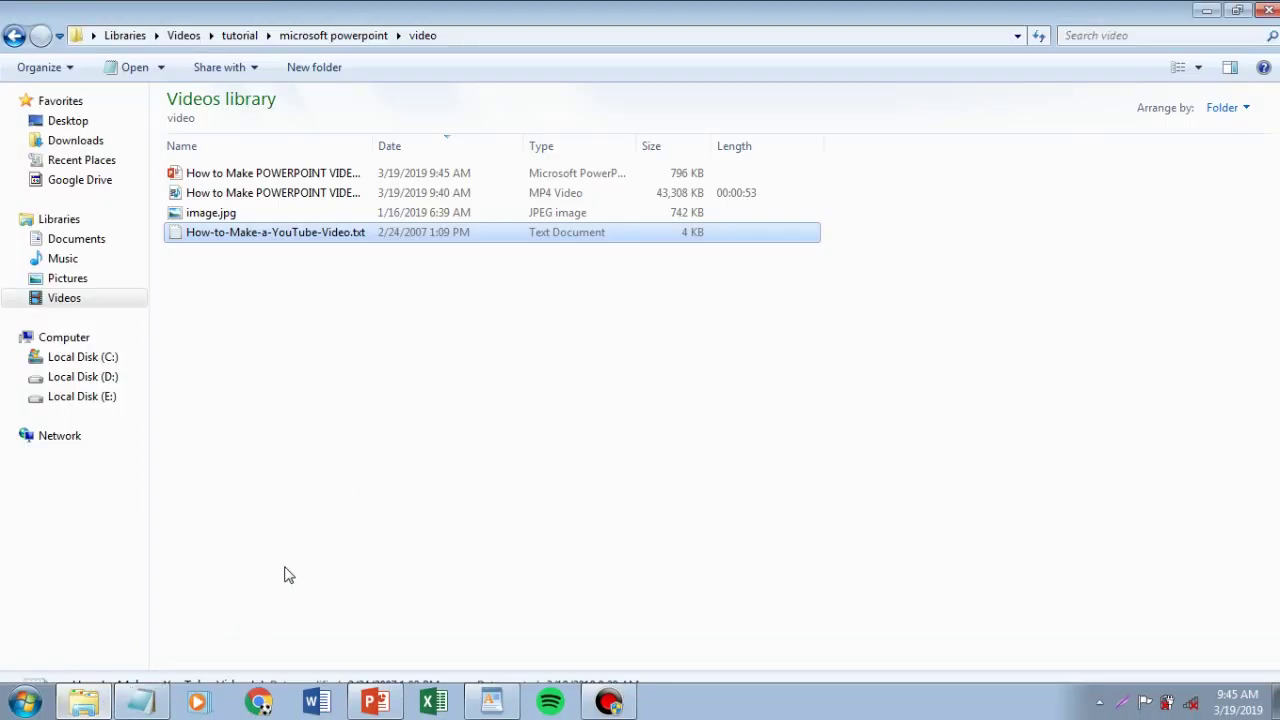
{"action": "left_click", "coordinate": [357, 423]}
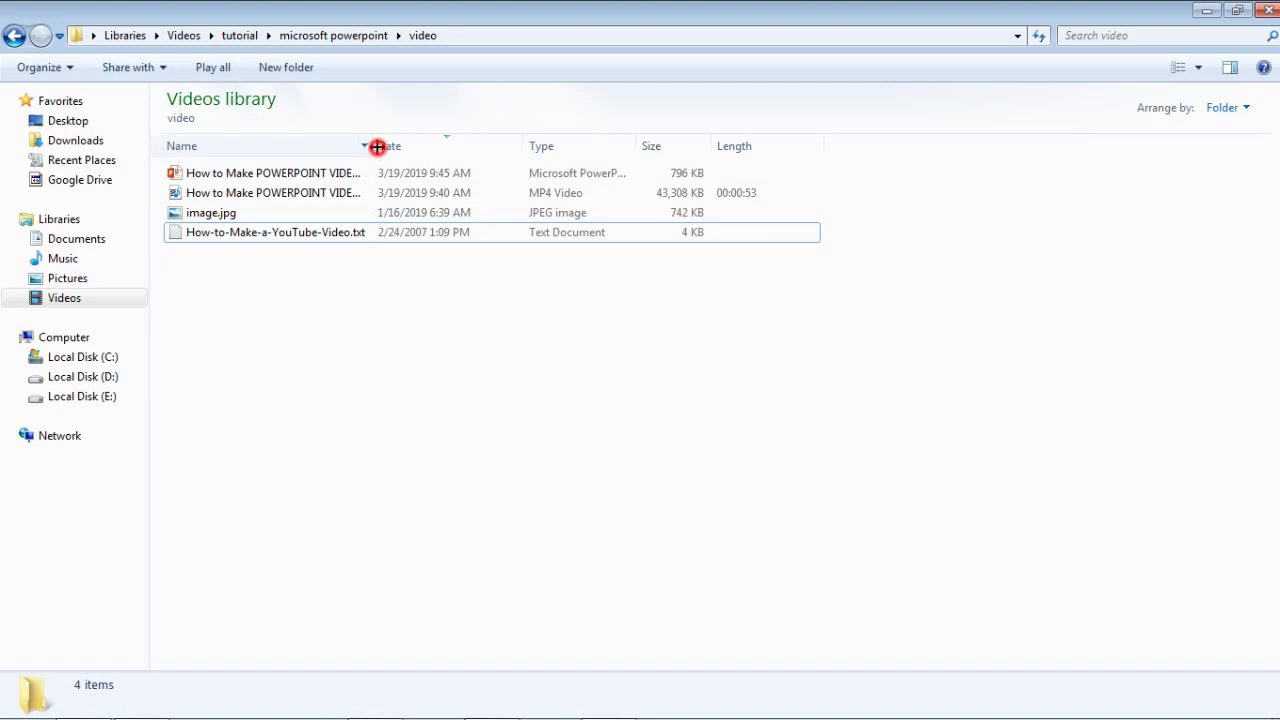
{"action": "double_click", "coordinate": [377, 147]}
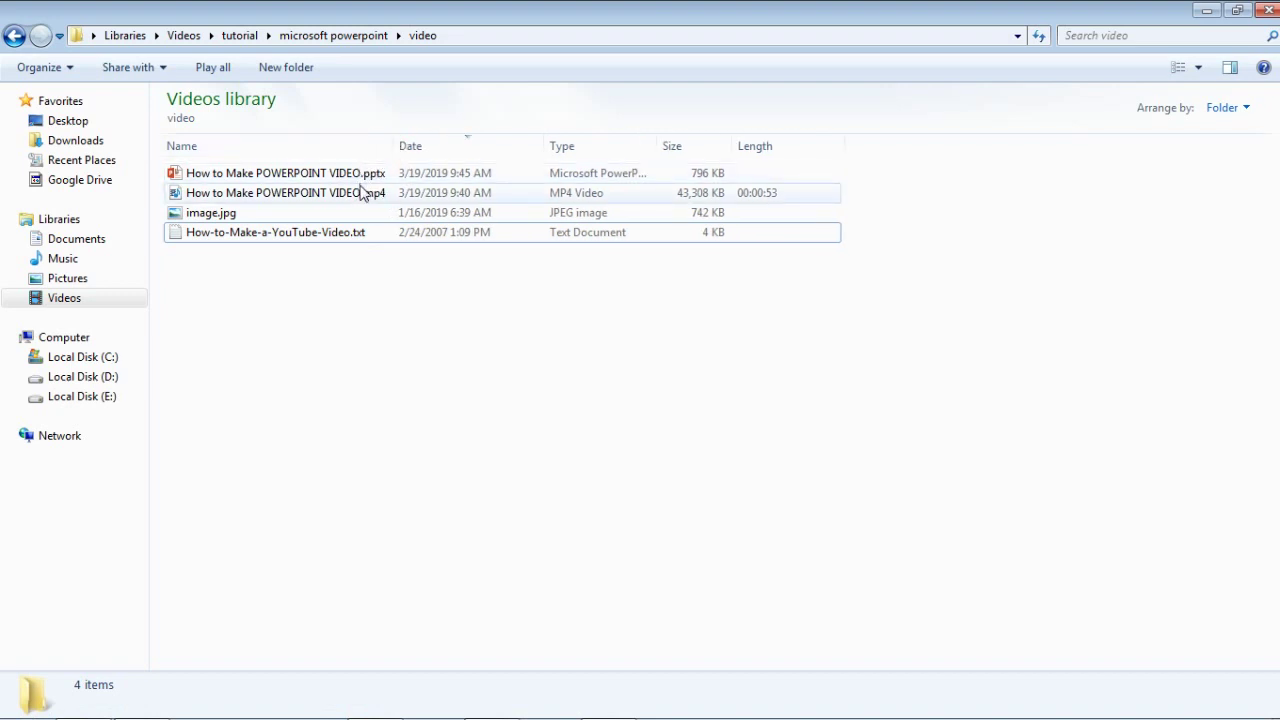
{"action": "left_click", "coordinate": [357, 193]}
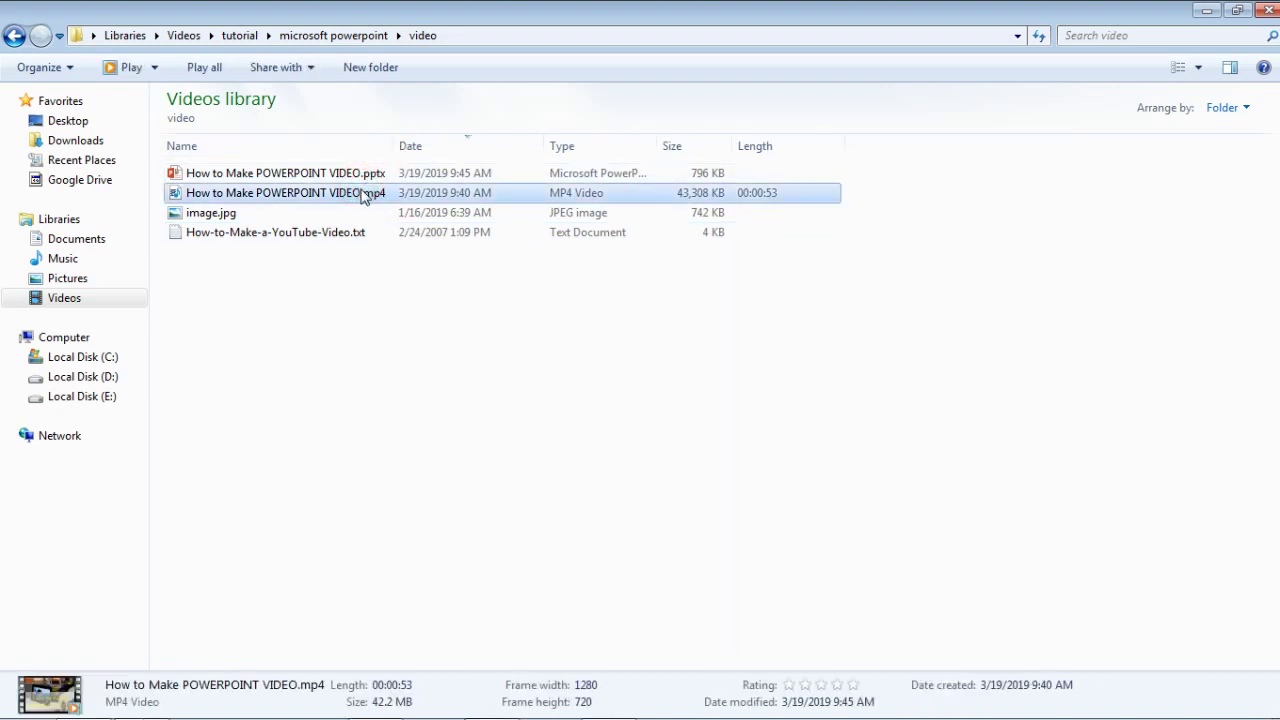
Check the MP4's Properties details: frame width, frame height and data rate
{"action": "right_click", "coordinate": [360, 190]}
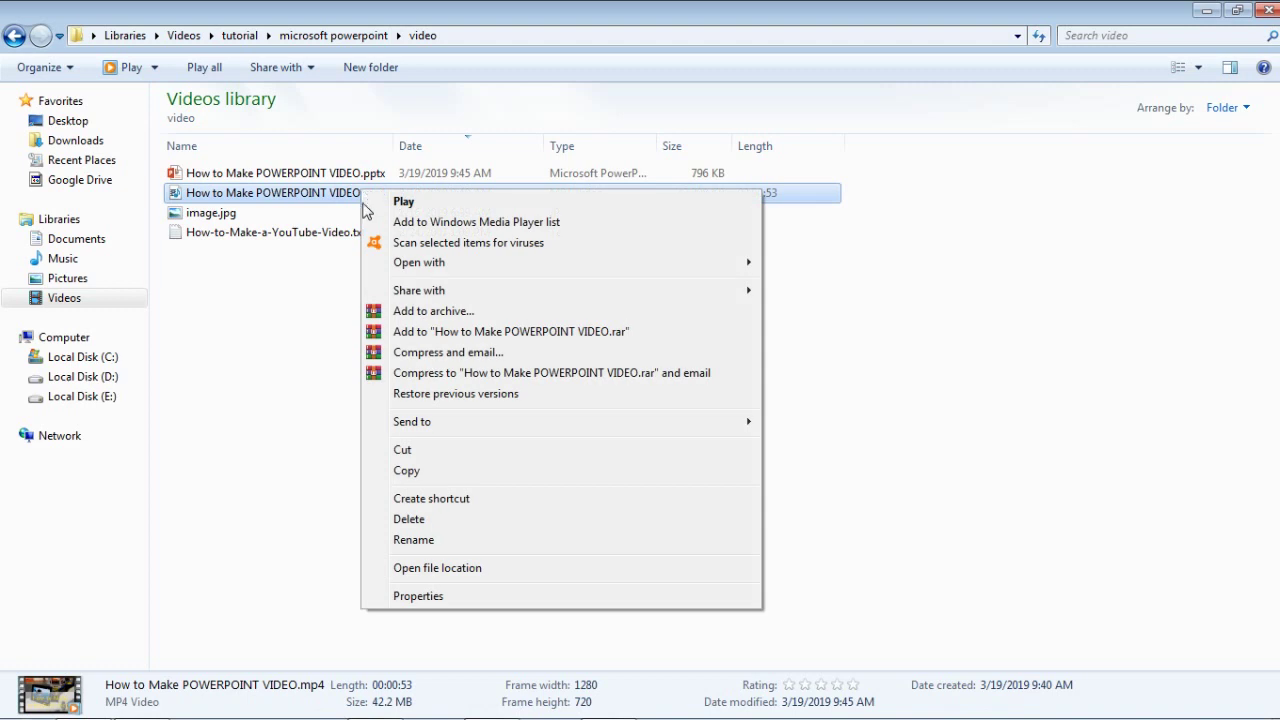
{"action": "left_click", "coordinate": [432, 597]}
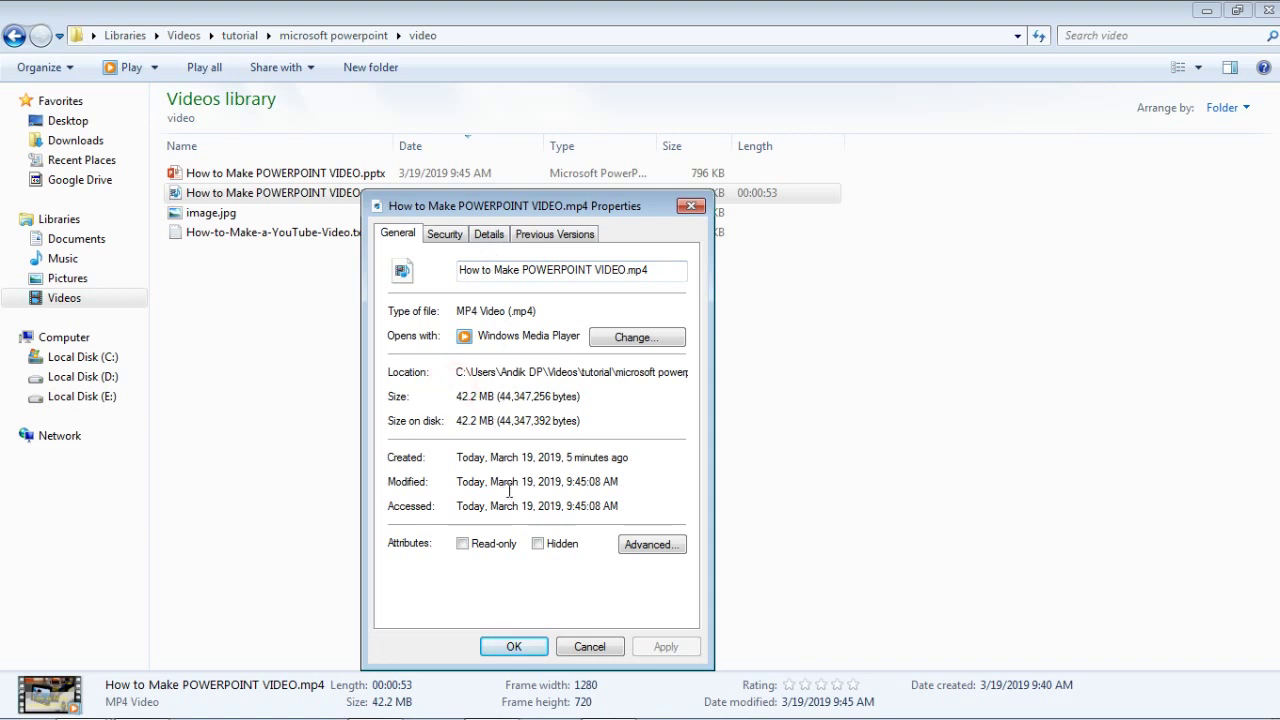
{"action": "left_click", "coordinate": [489, 234]}
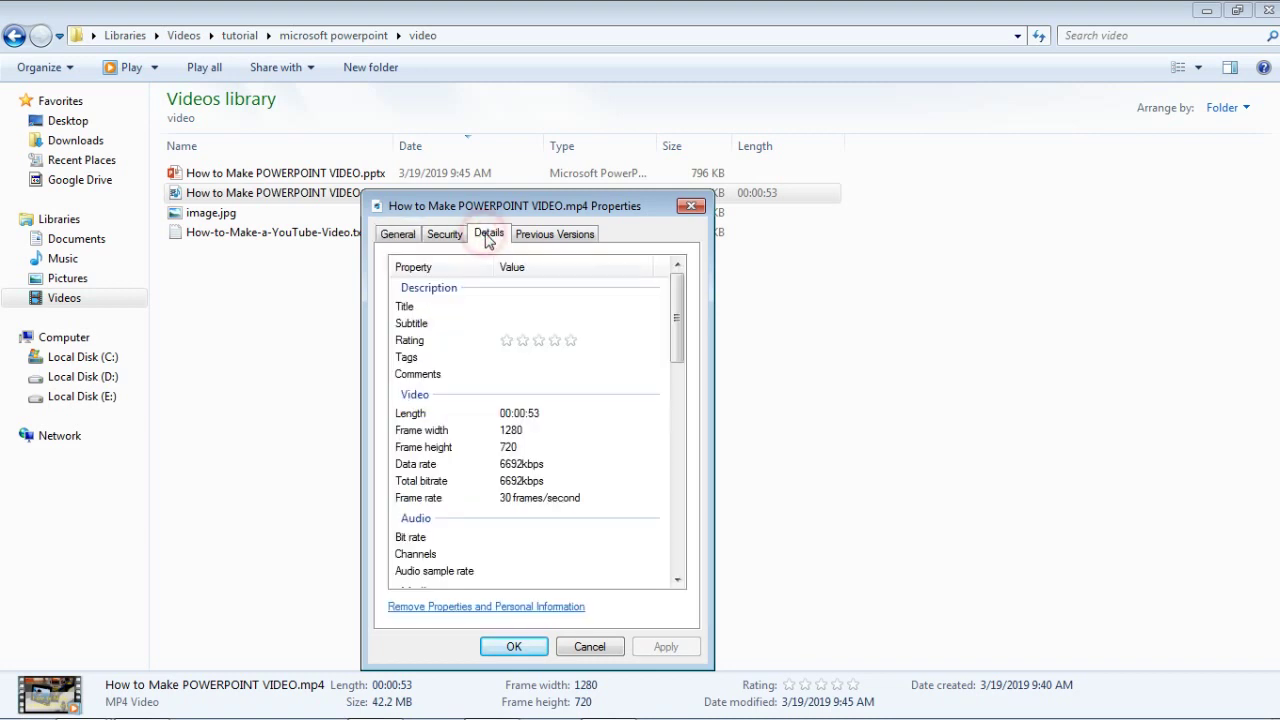
{"action": "left_click", "coordinate": [506, 432]}
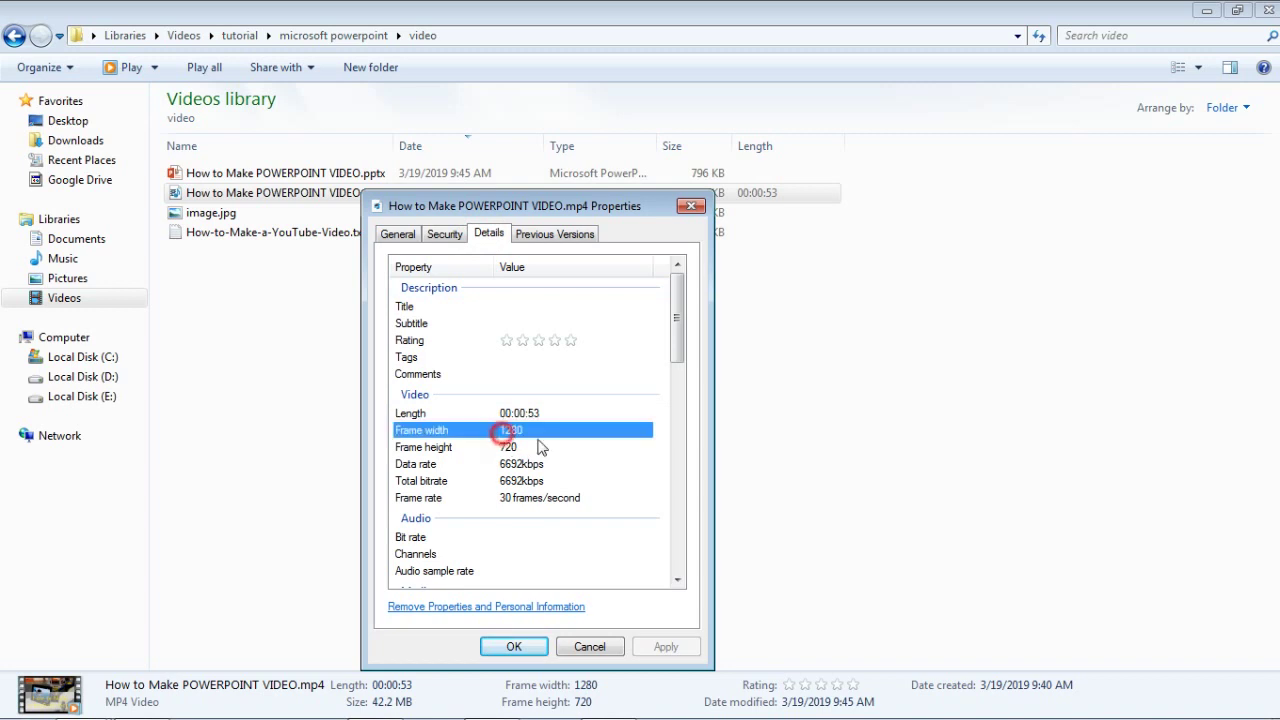
{"action": "left_click", "coordinate": [512, 447]}
{"action": "left_click", "coordinate": [522, 464]}
{"action": "scroll", "coordinate": [600, 431], "scroll_direction": "down", "scroll_amount": 5}
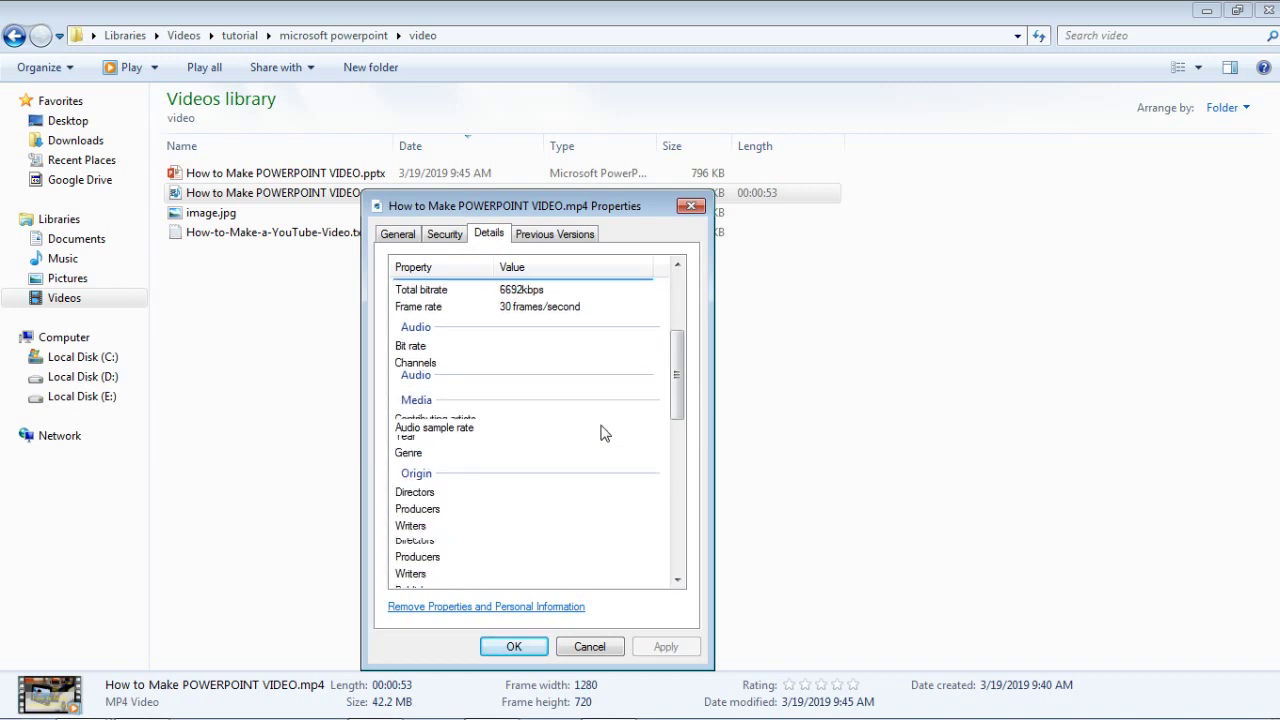
{"action": "left_click", "coordinate": [514, 646]}
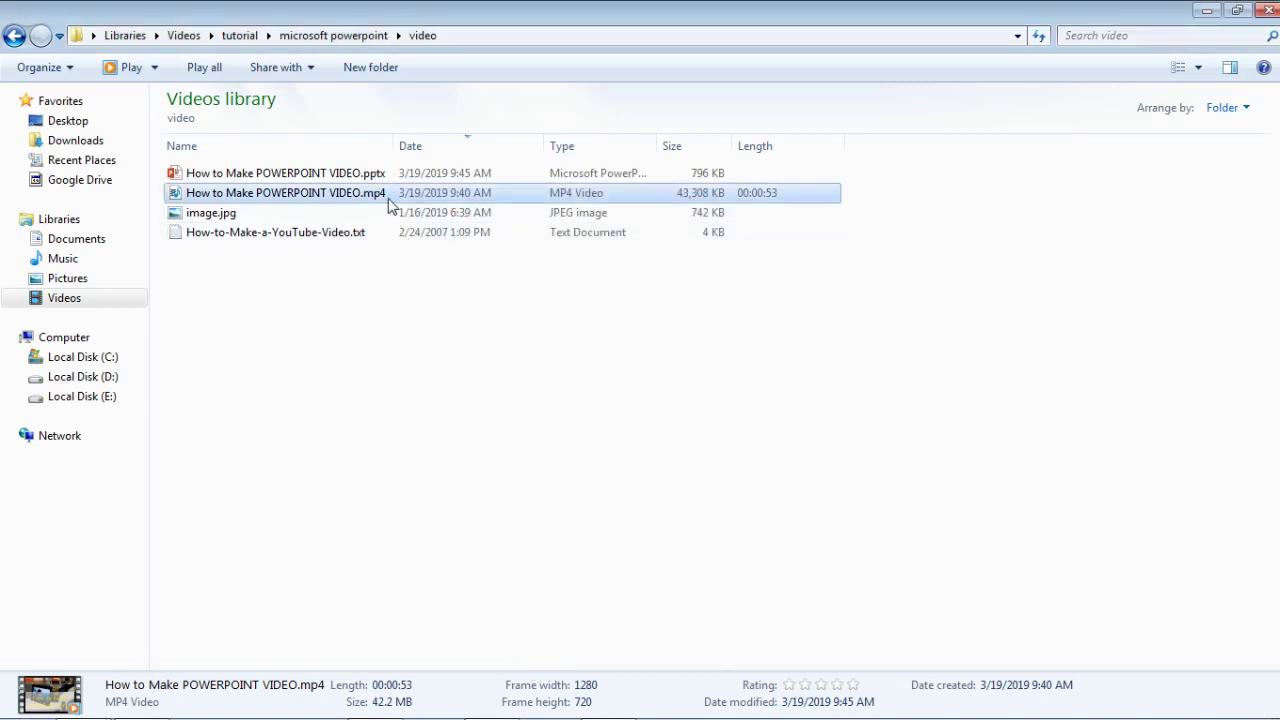
{"action": "right_click", "coordinate": [388, 200]}
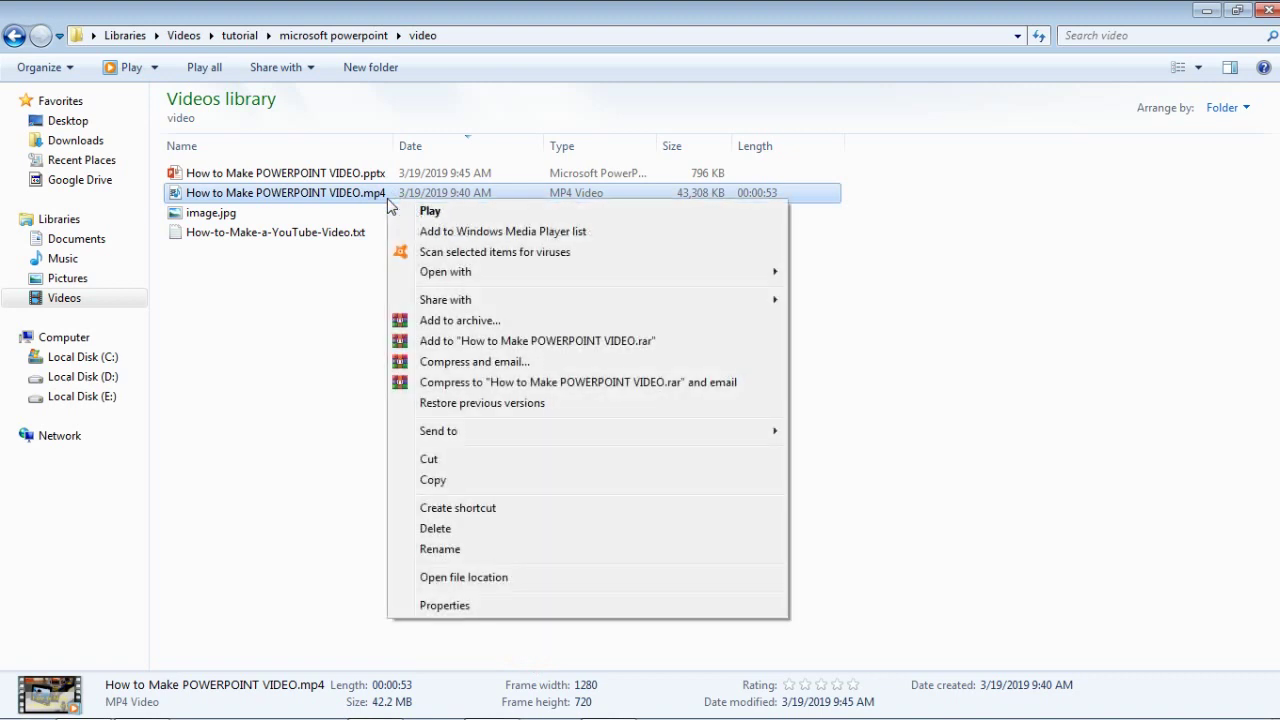
{"action": "left_click", "coordinate": [441, 216]}
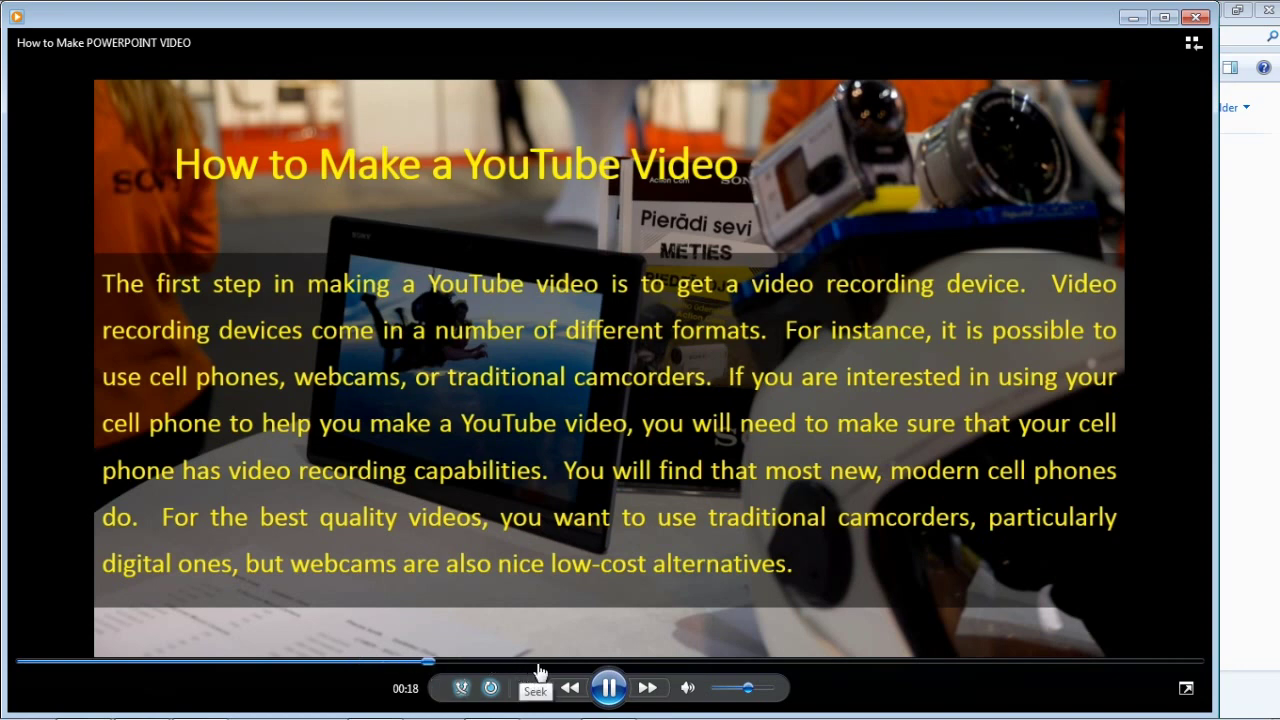
{"action": "left_click", "coordinate": [760, 663]}
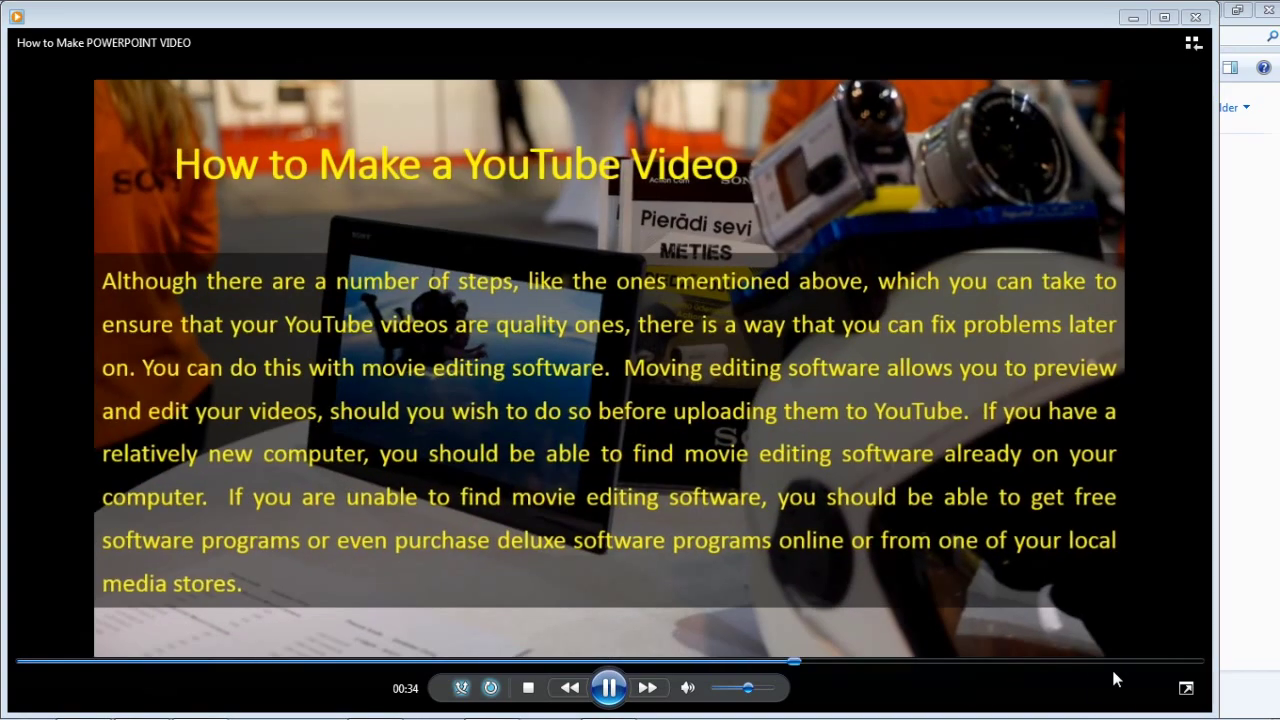
{"action": "left_click", "coordinate": [1127, 663]}
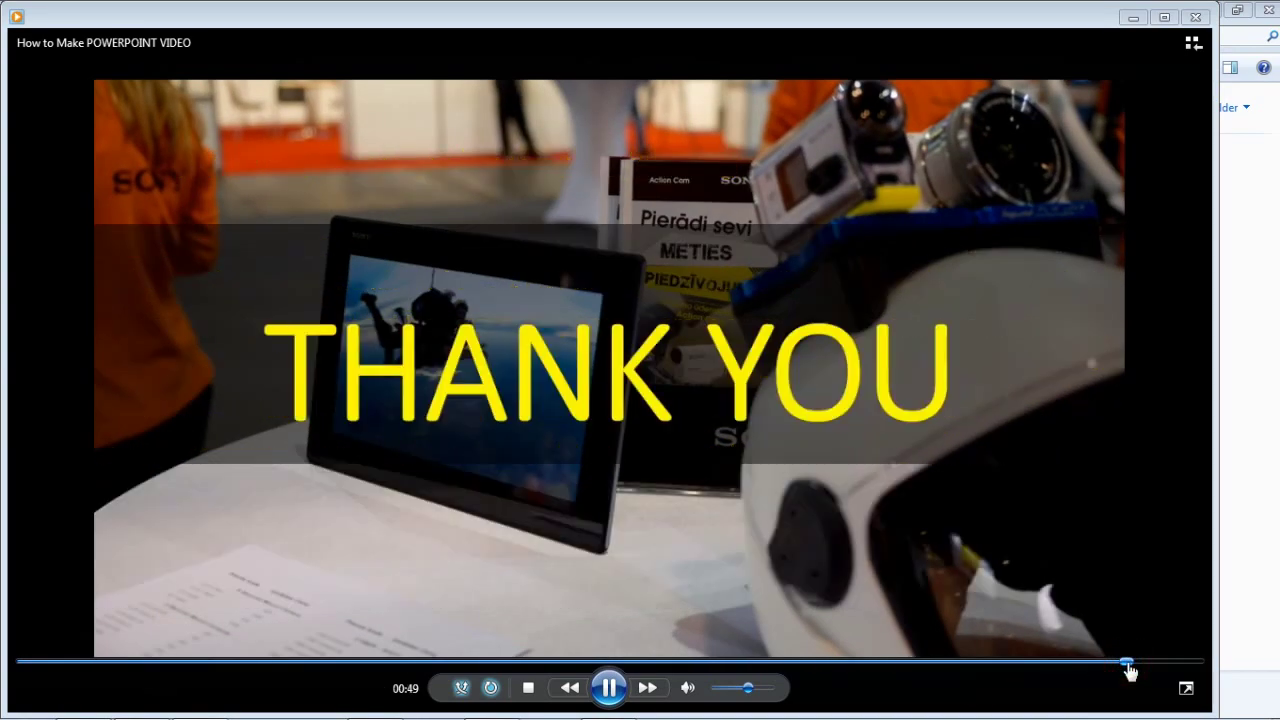
{"action": "left_click", "coordinate": [609, 687]}
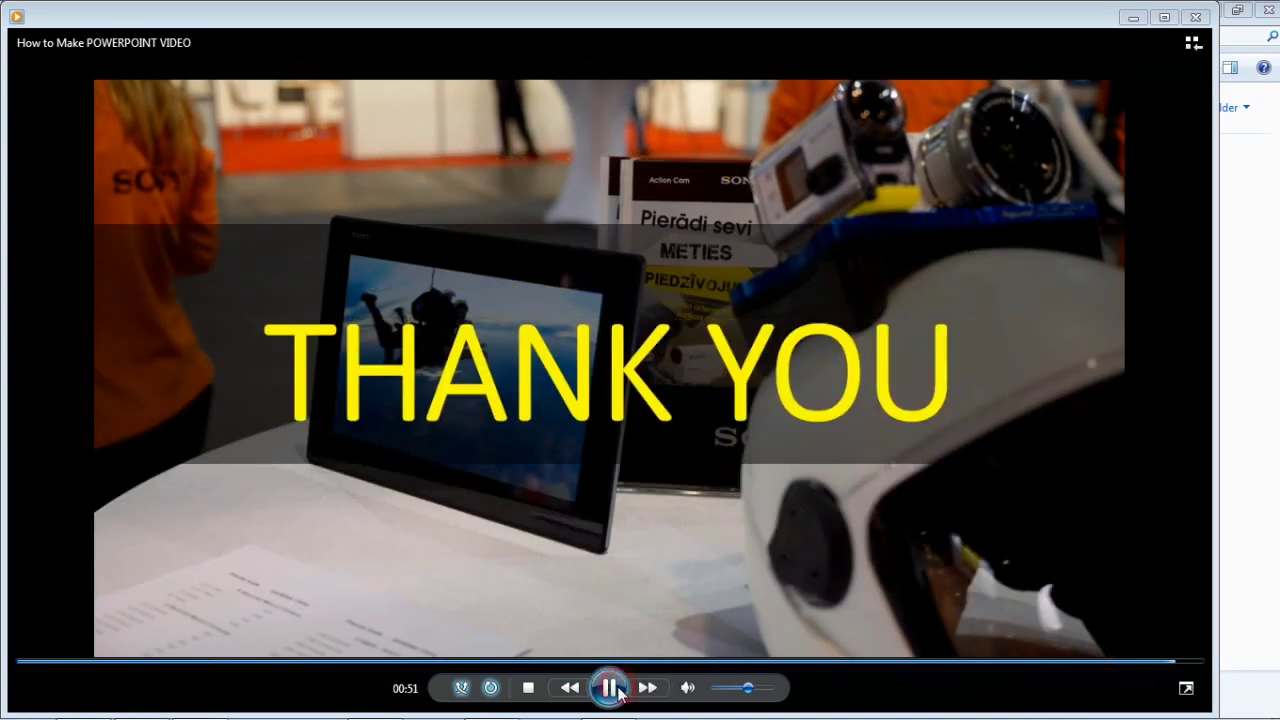
{"action": "left_click", "coordinate": [1198, 18]}
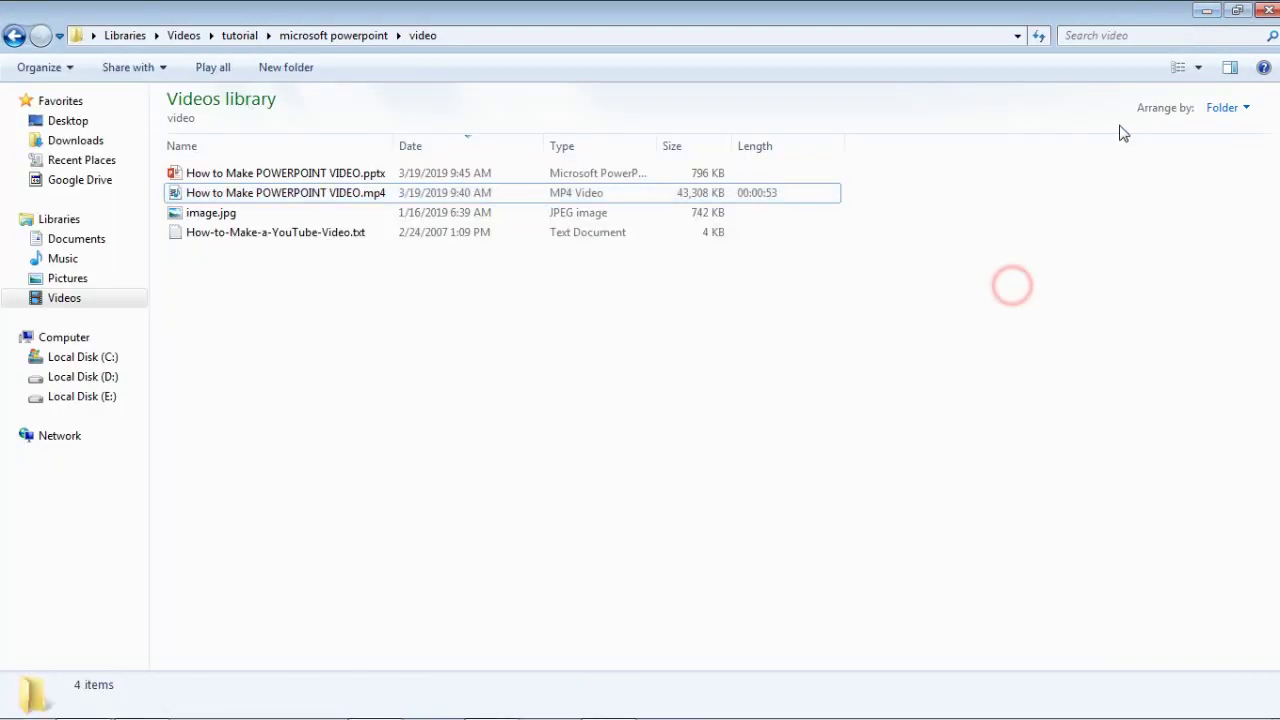